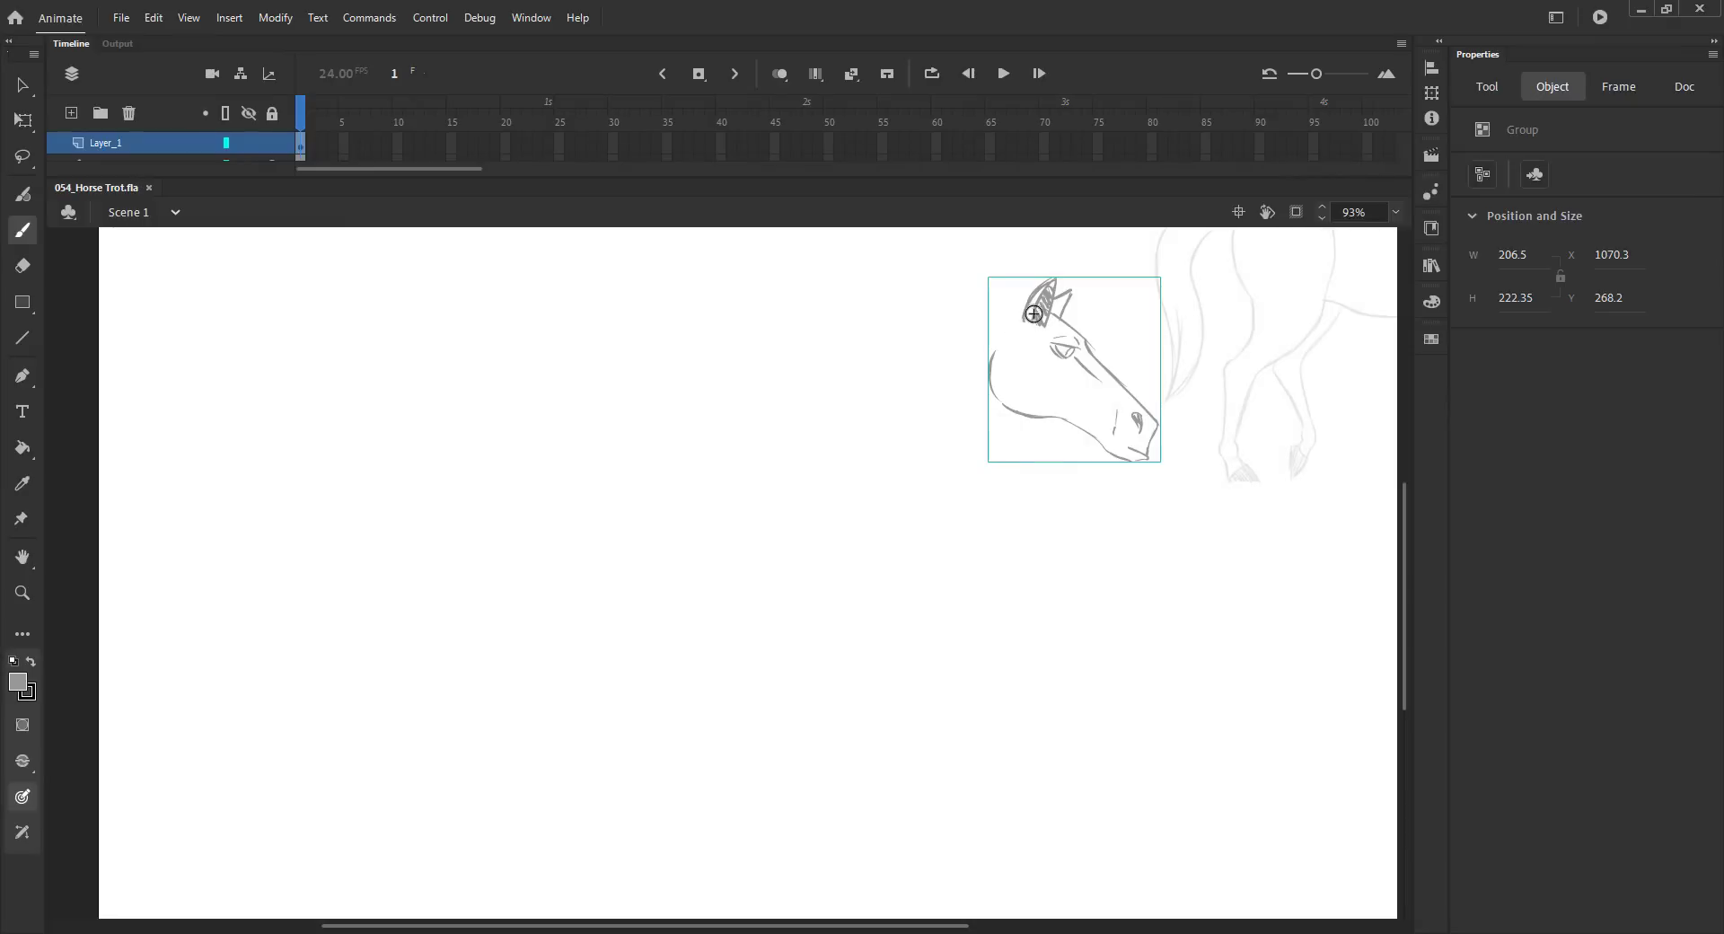
- Sketch the horse's neck with an arched top line behind the ears and a throat line running down to the chest
left_click_drag(1024, 308, 907, 357)
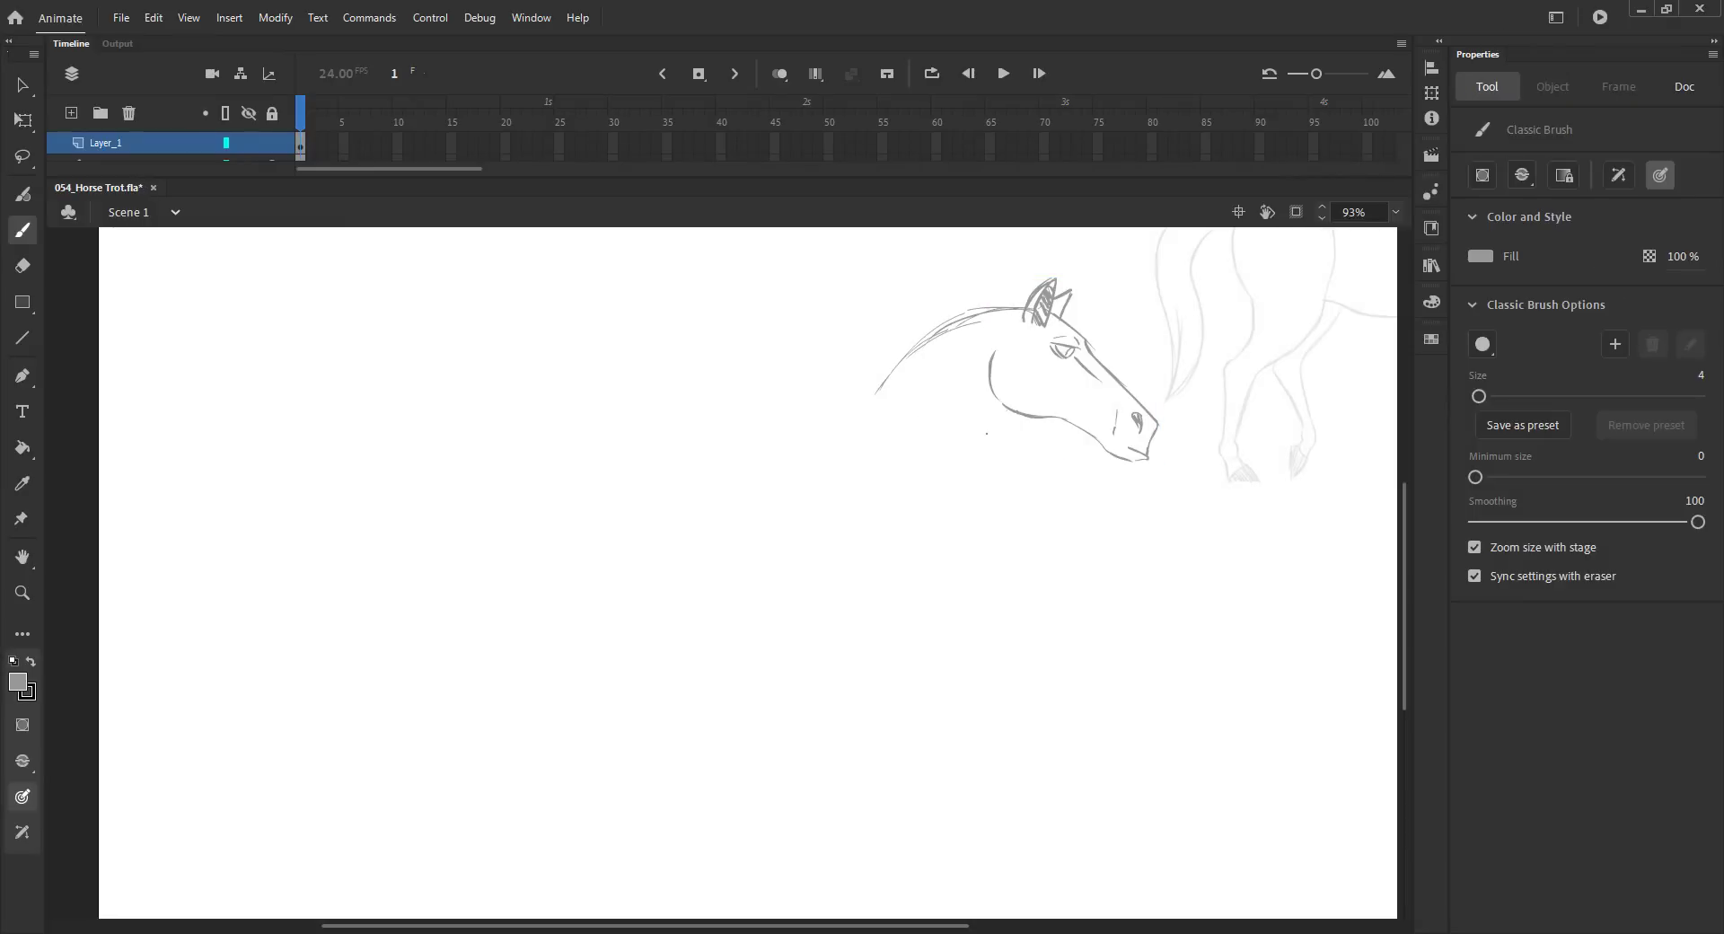
left_click_drag(1008, 411, 952, 497)
left_click_drag(1008, 415, 956, 506)
left_click_drag(994, 352, 925, 527)
- Sketch the shoulder block with the withers and chest at the base of the neck, and save the document
mouse_move(883, 375)
left_mouse_down()
mouse_move(857, 411)
mouse_move(893, 568)
left_mouse_up()
left_click_drag(805, 429, 799, 591)
mouse_move(860, 458)
left_mouse_down()
mouse_move(900, 568)
mouse_move(848, 610)
left_mouse_up()
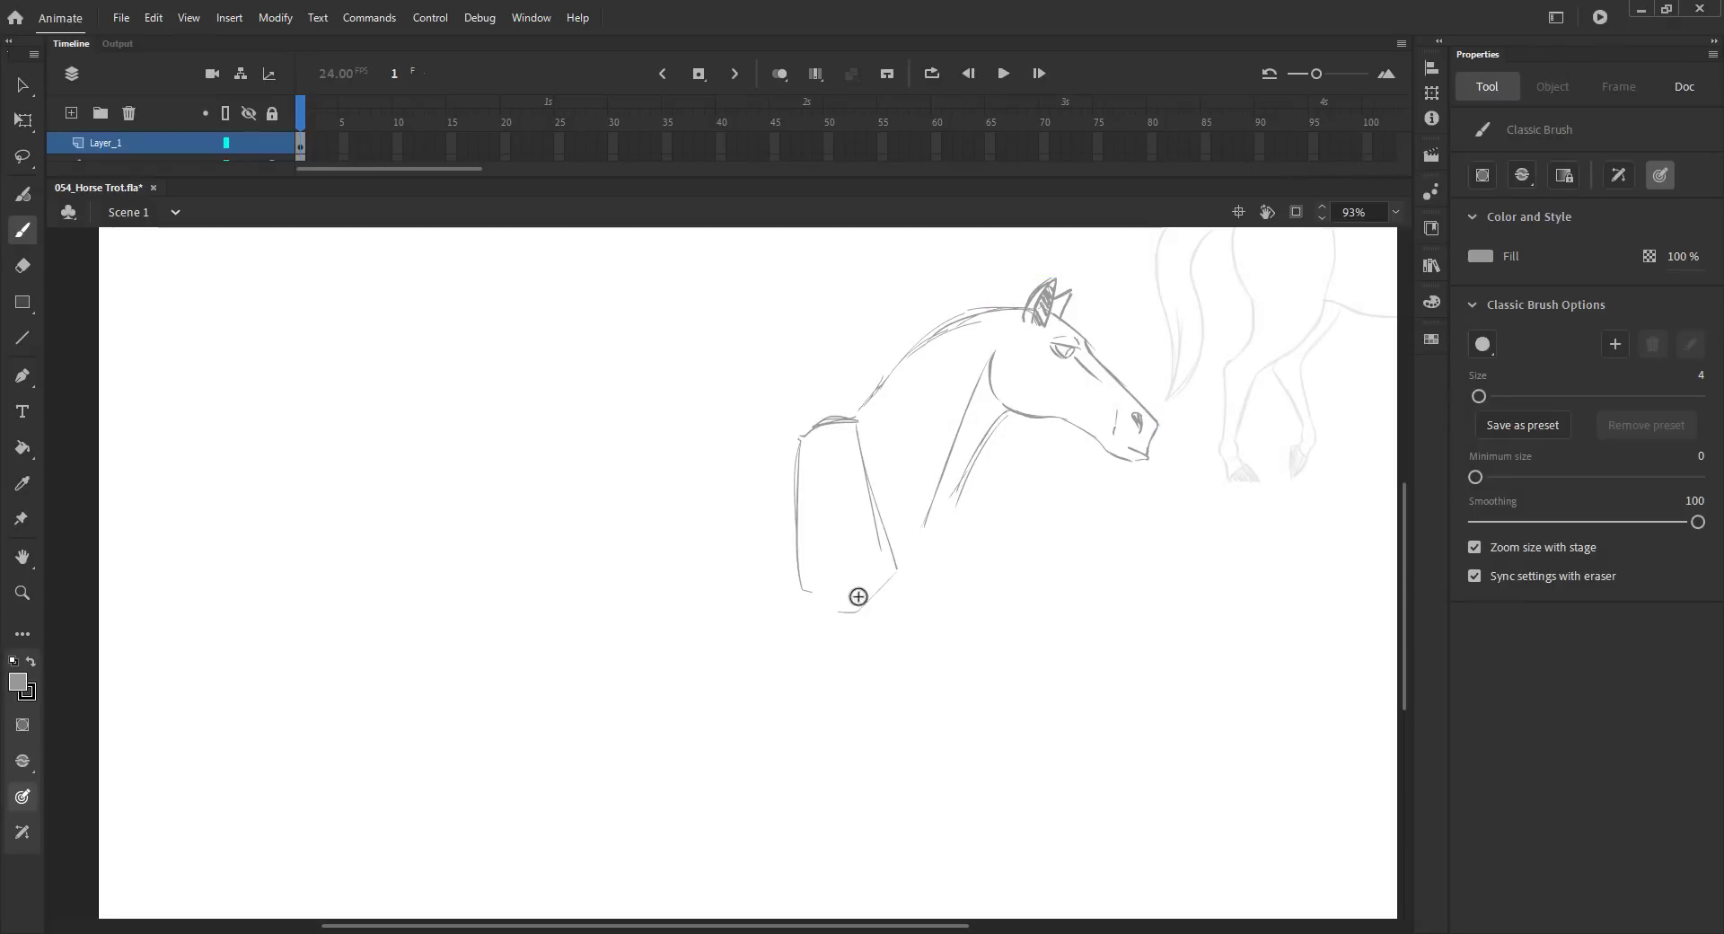
mouse_move(979, 446)
left_mouse_down()
mouse_move(893, 591)
mouse_move(806, 609)
left_mouse_up()
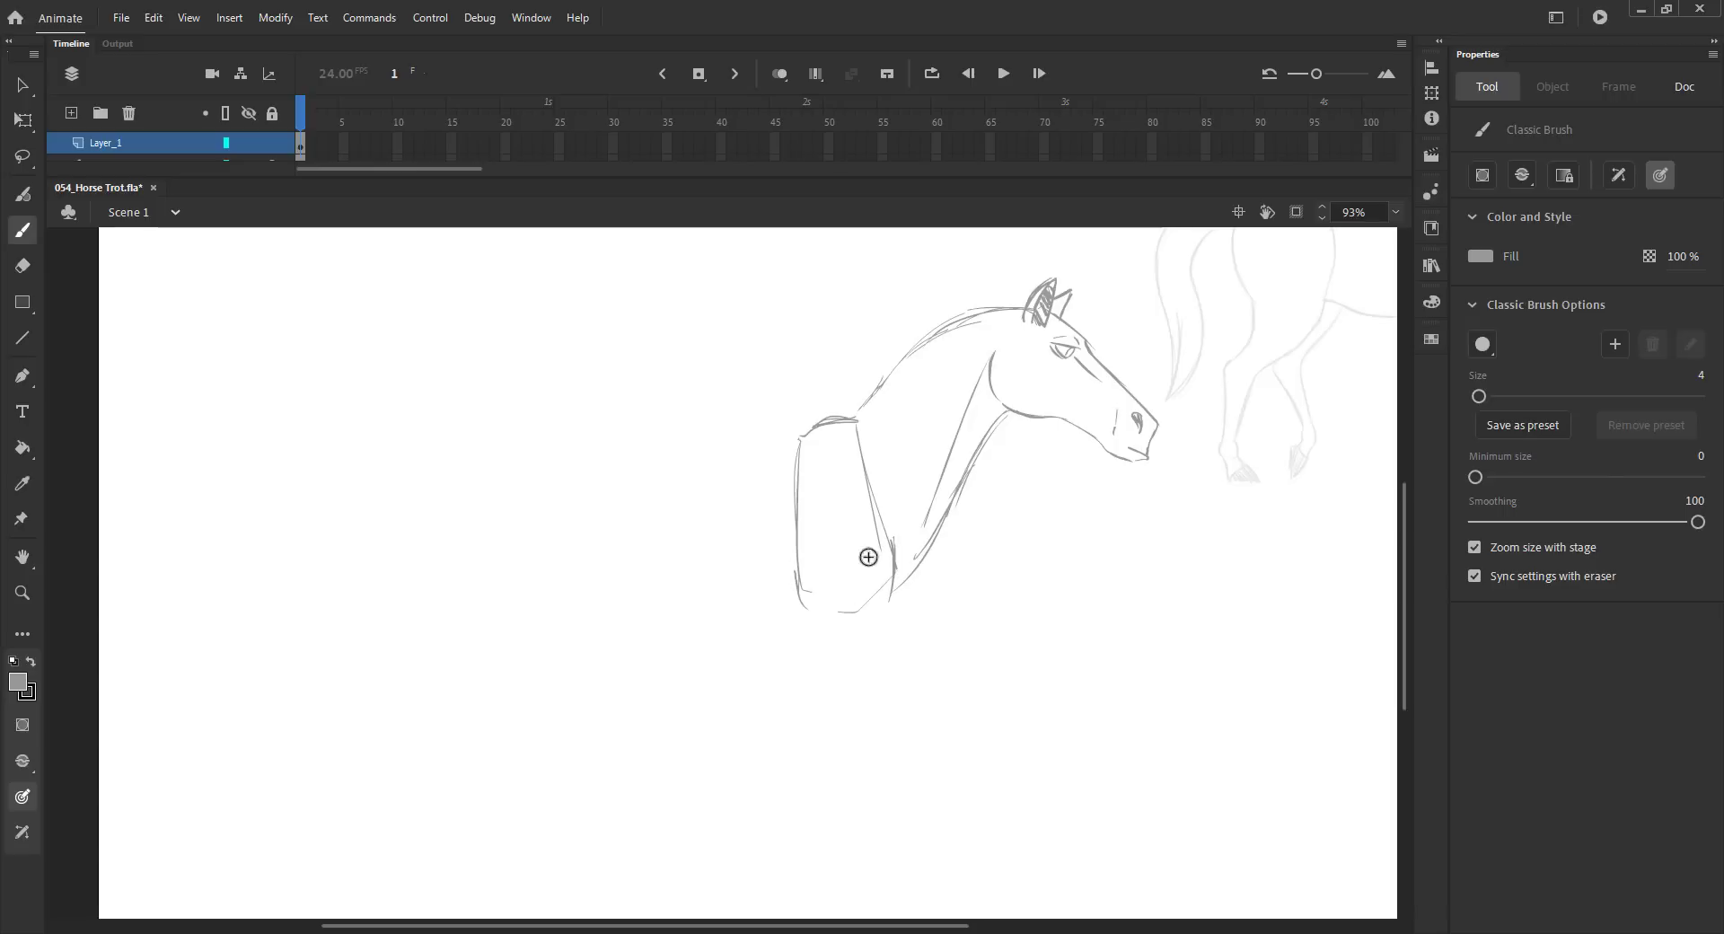
left_click_drag(904, 525, 892, 602)
scroll(823, 515, "down", 2)
key("ctrl+s")
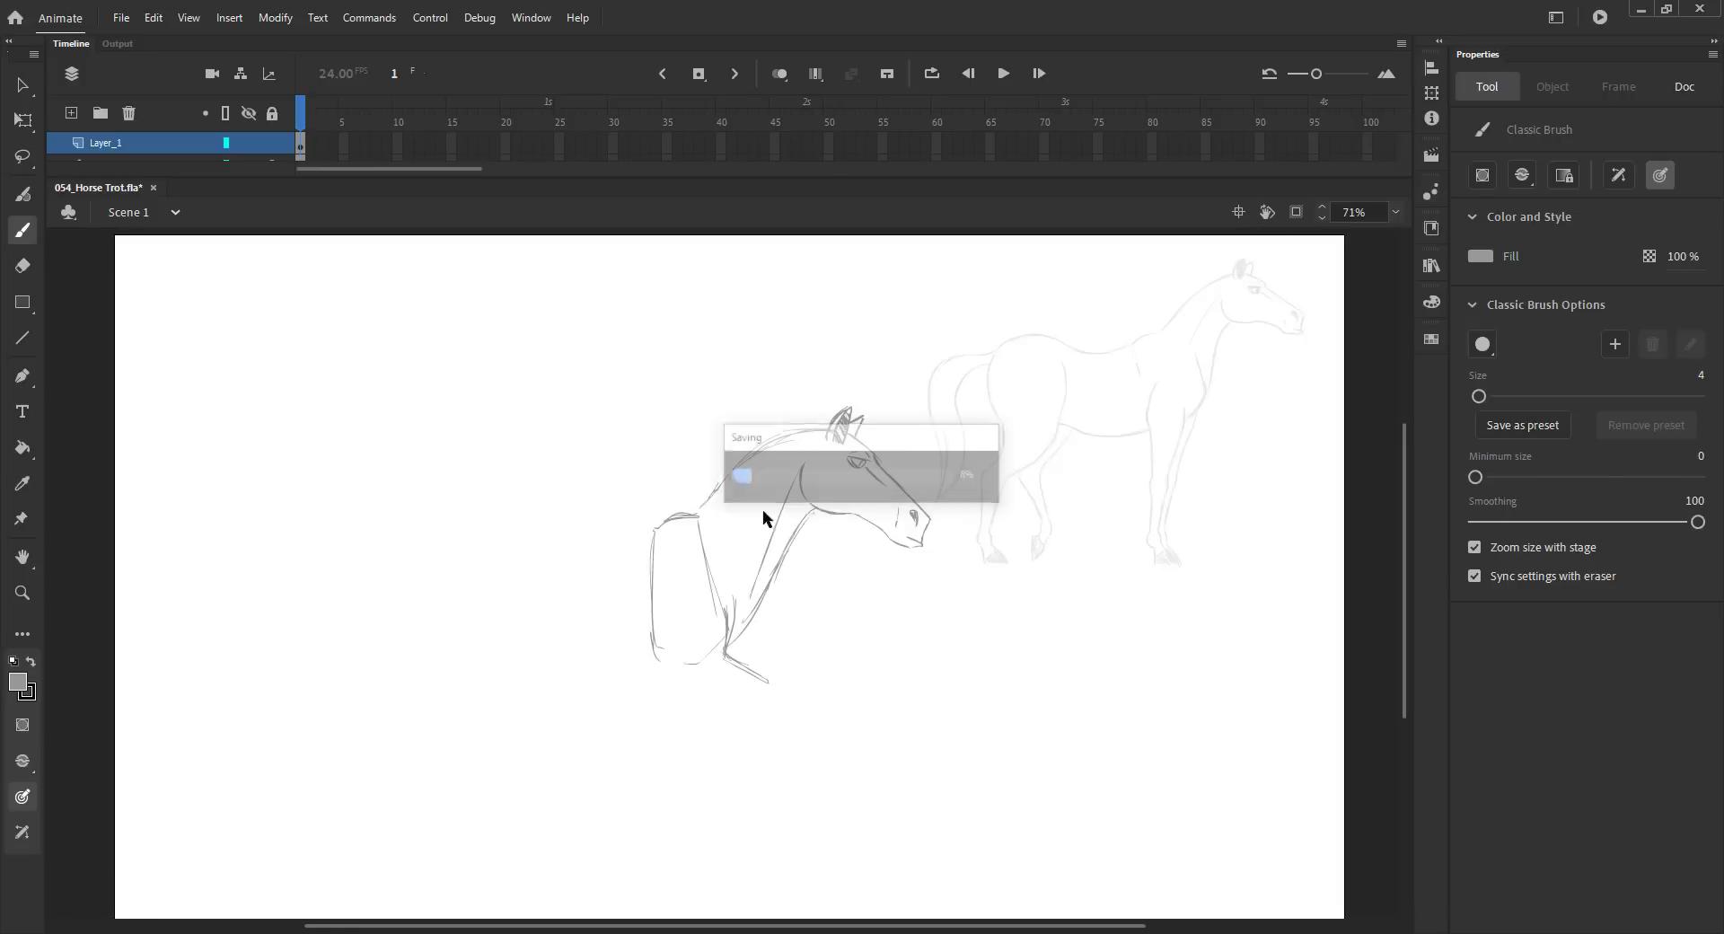
- Move the whole horse head, neck and shoulder sketch slightly up and to the right, and save the file
key("ctrl+a")
key("v")
left_click_drag(732, 569, 750, 533)
left_click(574, 541)
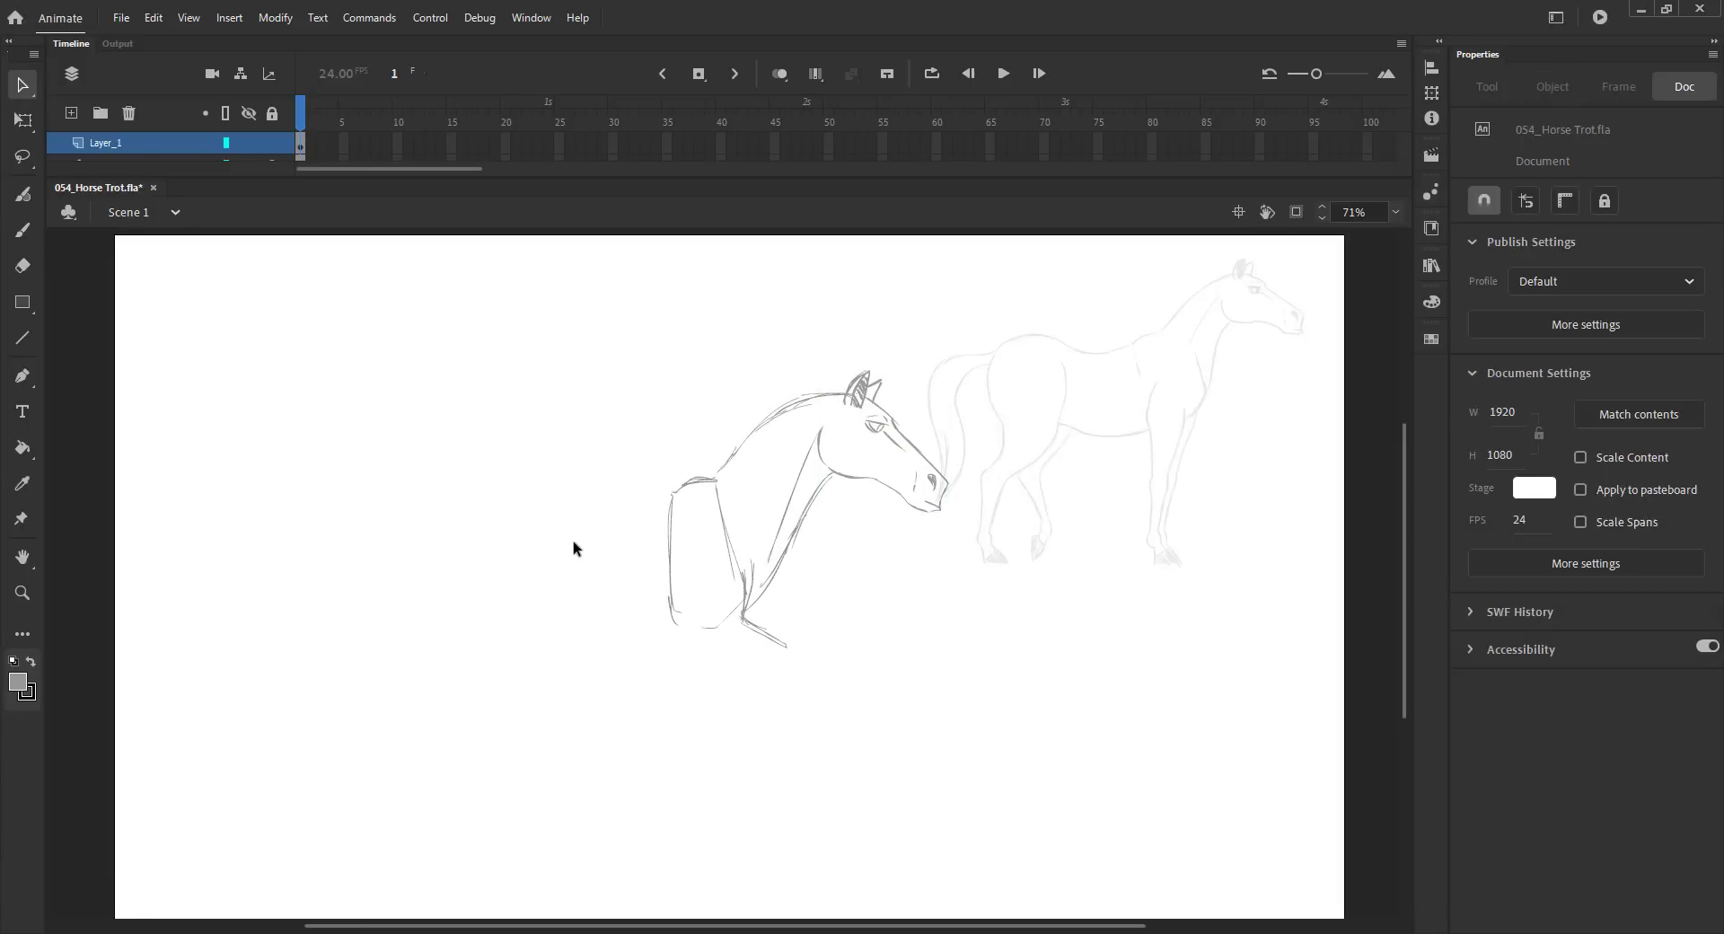
key("b")
key("ctrl+s")
- Sketch the back line from the withers to the rump and a sweeping contour curve along the flank
left_click_drag(666, 495, 621, 499)
left_click_drag(406, 477, 671, 491)
left_click_drag(493, 482, 420, 470)
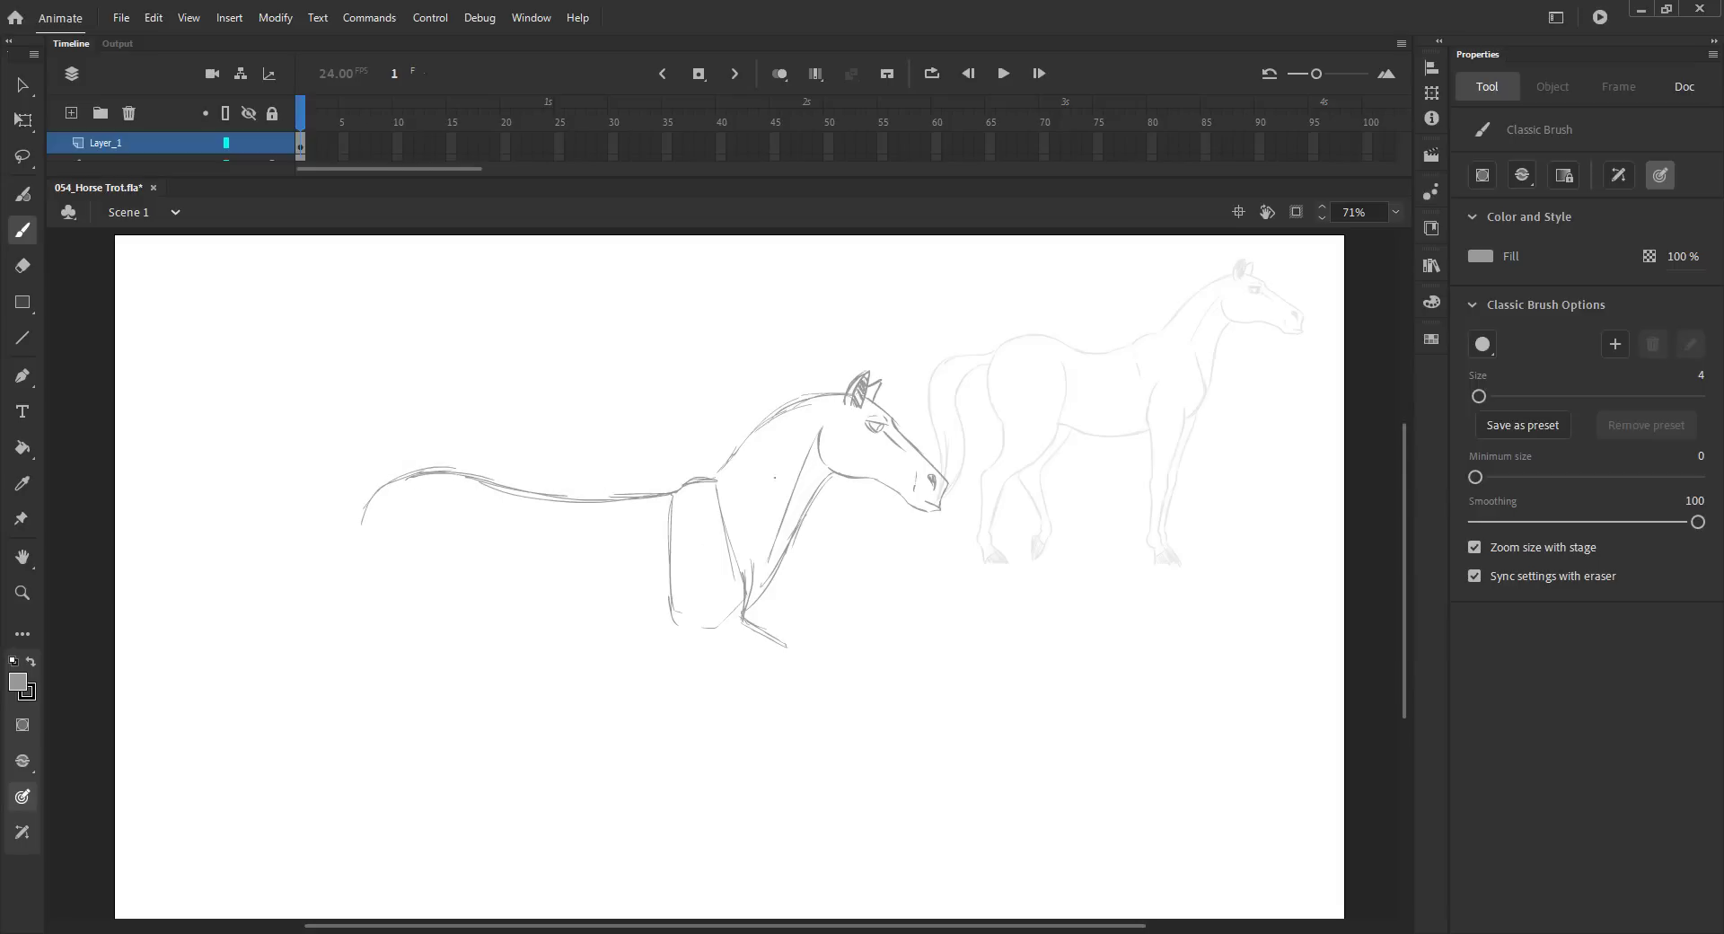
mouse_move(400, 528)
left_mouse_down()
mouse_move(463, 544)
mouse_move(774, 480)
left_mouse_up()
- Sketch the bent raised foreleg down to its lower segment, the belly curve and the first line of the standing foreleg
left_click_drag(677, 641, 780, 669)
mouse_move(792, 651)
left_mouse_down()
mouse_move(777, 643)
mouse_move(783, 745)
left_mouse_up()
left_click_drag(790, 588, 746, 619)
mouse_move(498, 614)
left_mouse_down()
mouse_move(463, 609)
mouse_move(624, 636)
mouse_move(557, 645)
mouse_move(696, 812)
left_mouse_up()
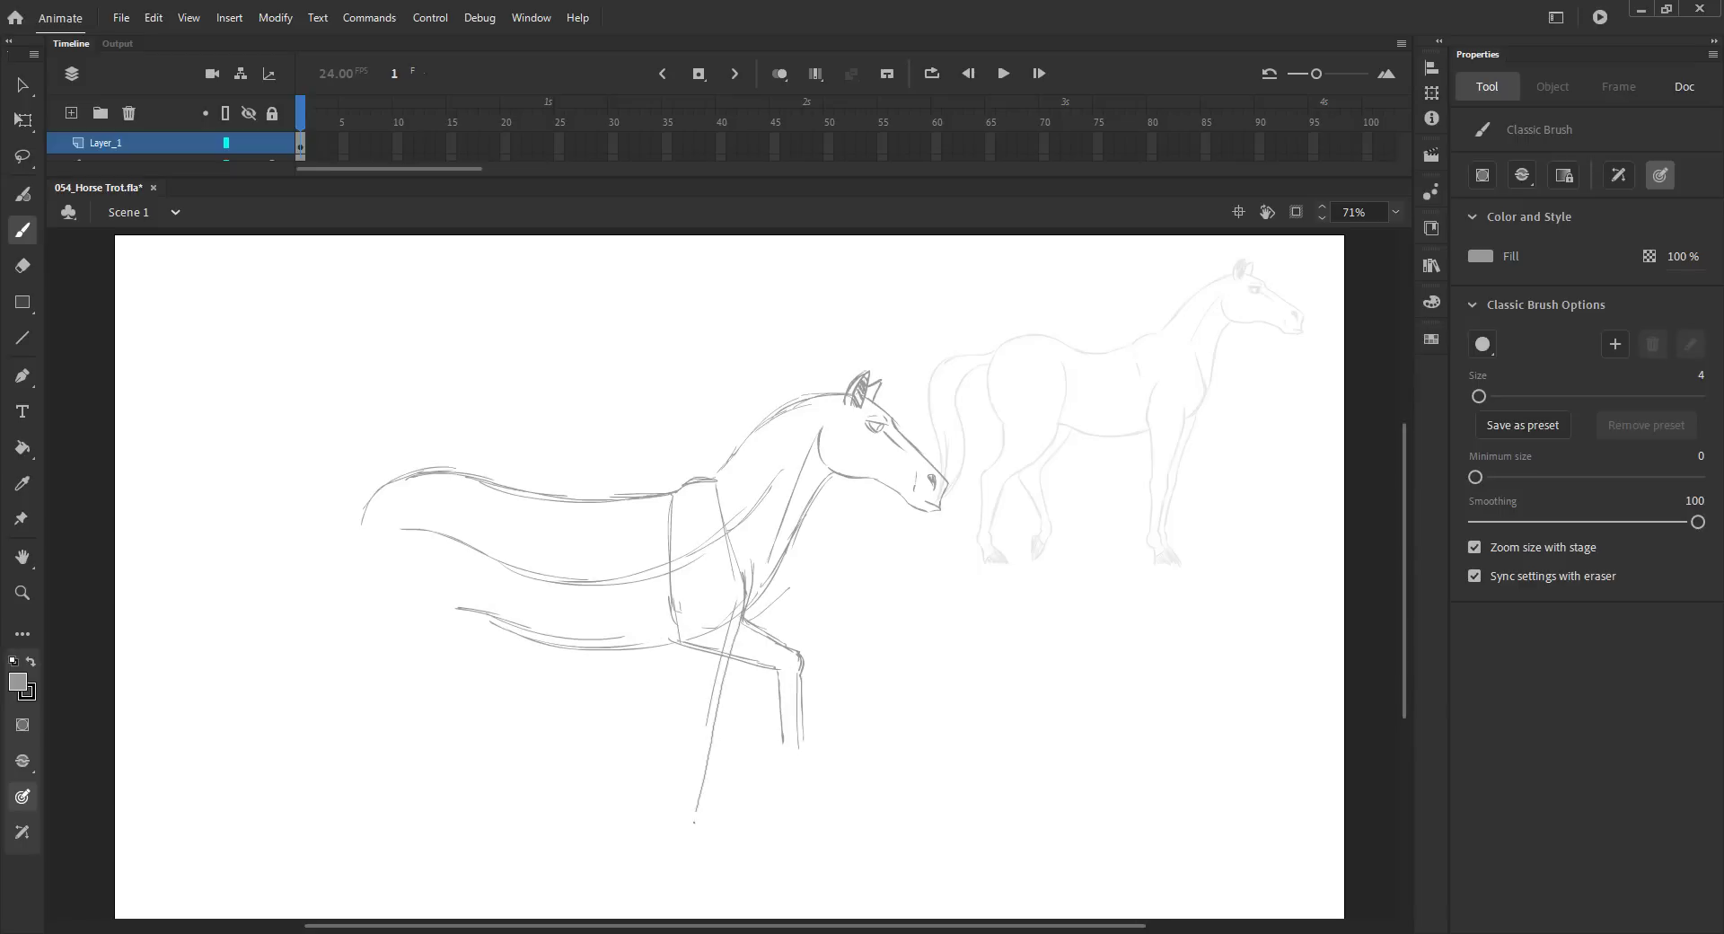
- Refine the standing foreleg's front and back edges around the knee, replacing the stray strokes, and save the file
mouse_move(724, 655)
left_mouse_down()
mouse_move(677, 842)
mouse_move(715, 721)
left_mouse_up()
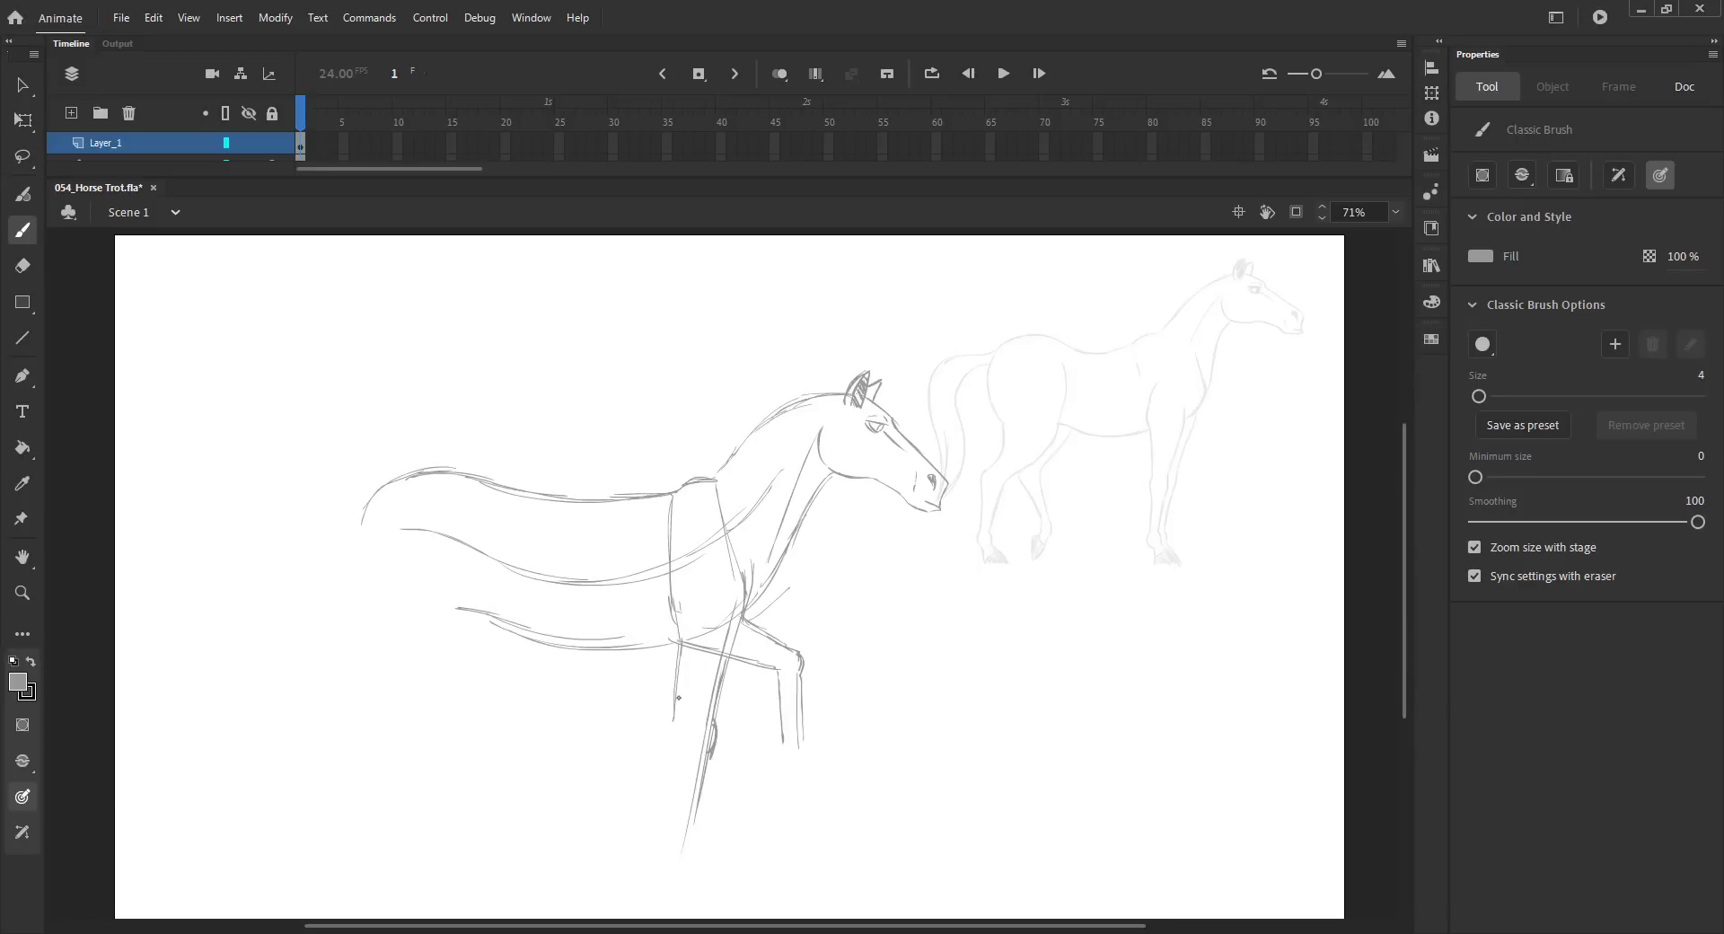
key("ctrl+z")
key("ctrl+z")
left_click_drag(679, 660, 680, 743)
left_click_drag(713, 715, 702, 751)
key("ctrl+s")
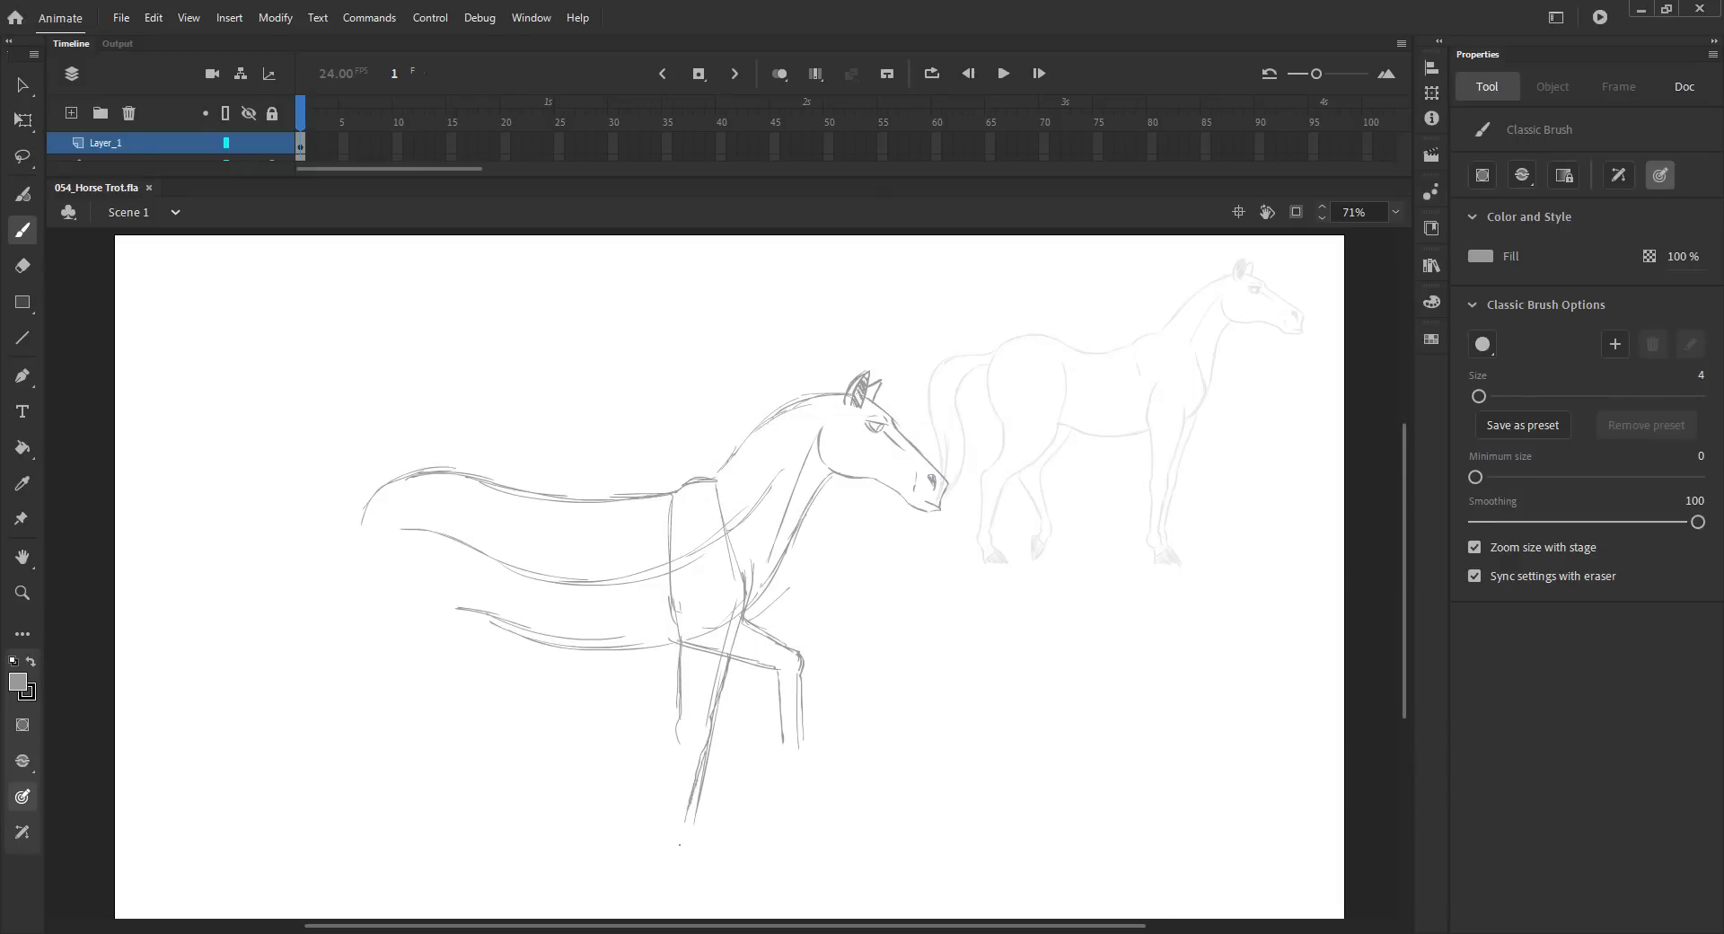
- Sketch the standing foreleg's lower segment, fetlock and flat hoof
left_click_drag(679, 845, 678, 768)
left_click_drag(680, 751, 663, 835)
left_click_drag(643, 604, 655, 466)
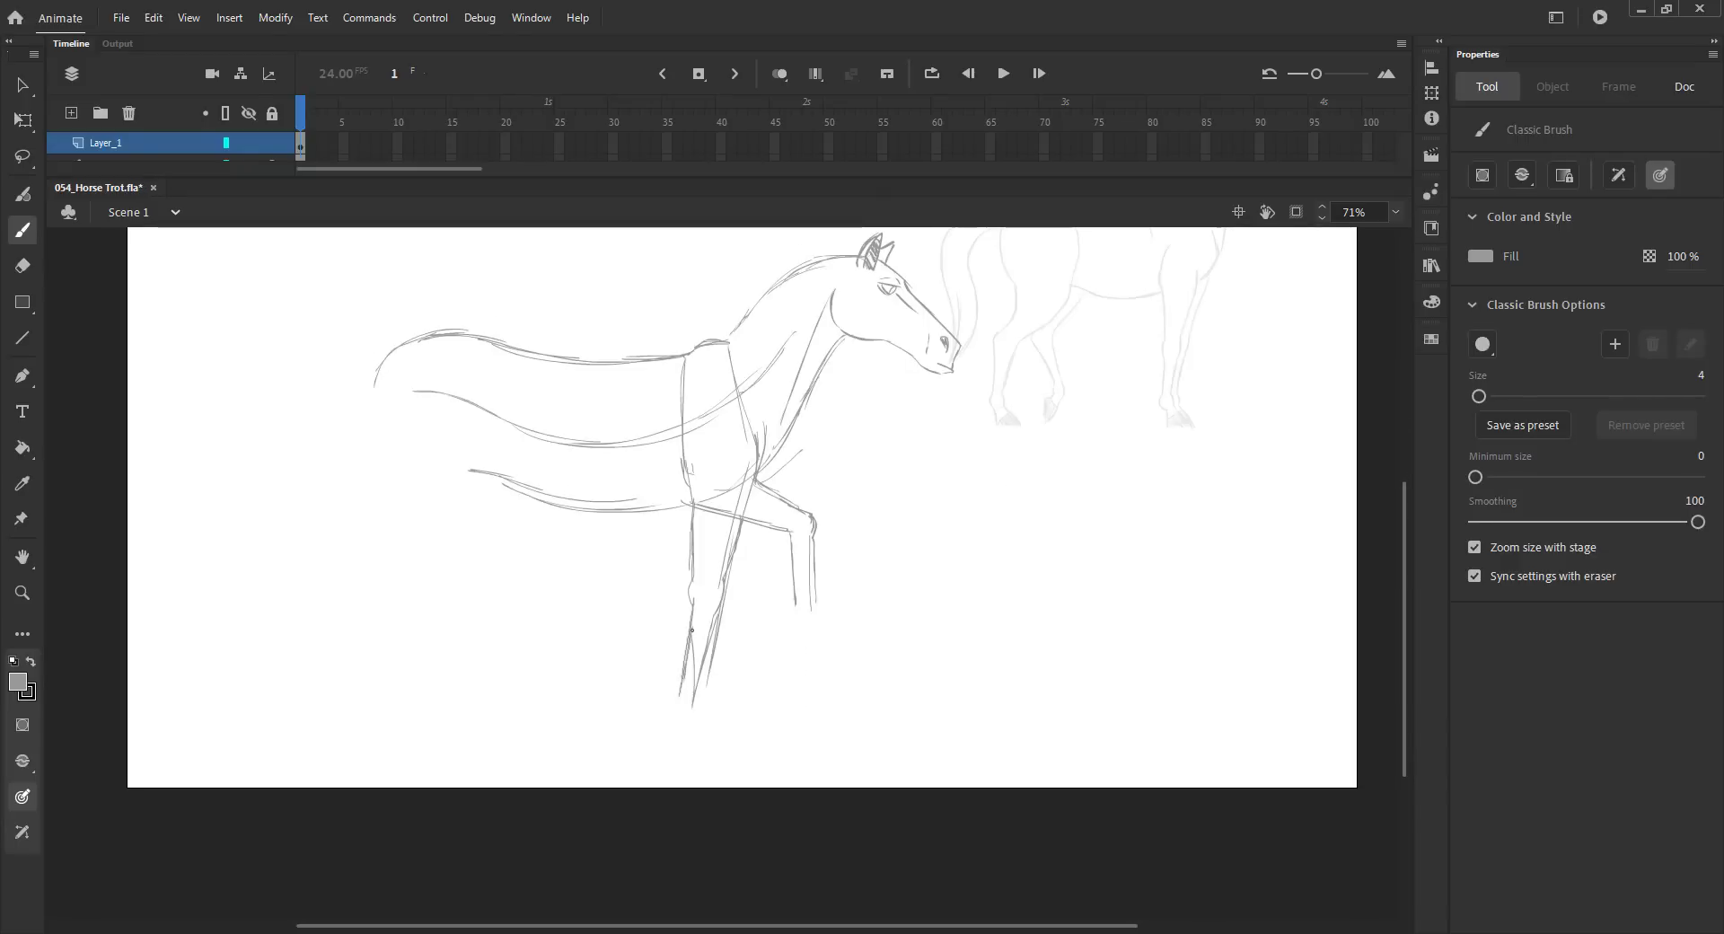
mouse_move(691, 630)
left_mouse_down()
mouse_move(673, 678)
mouse_move(718, 745)
left_mouse_up()
mouse_move(676, 716)
left_mouse_down()
mouse_move(680, 741)
mouse_move(732, 746)
left_mouse_up()
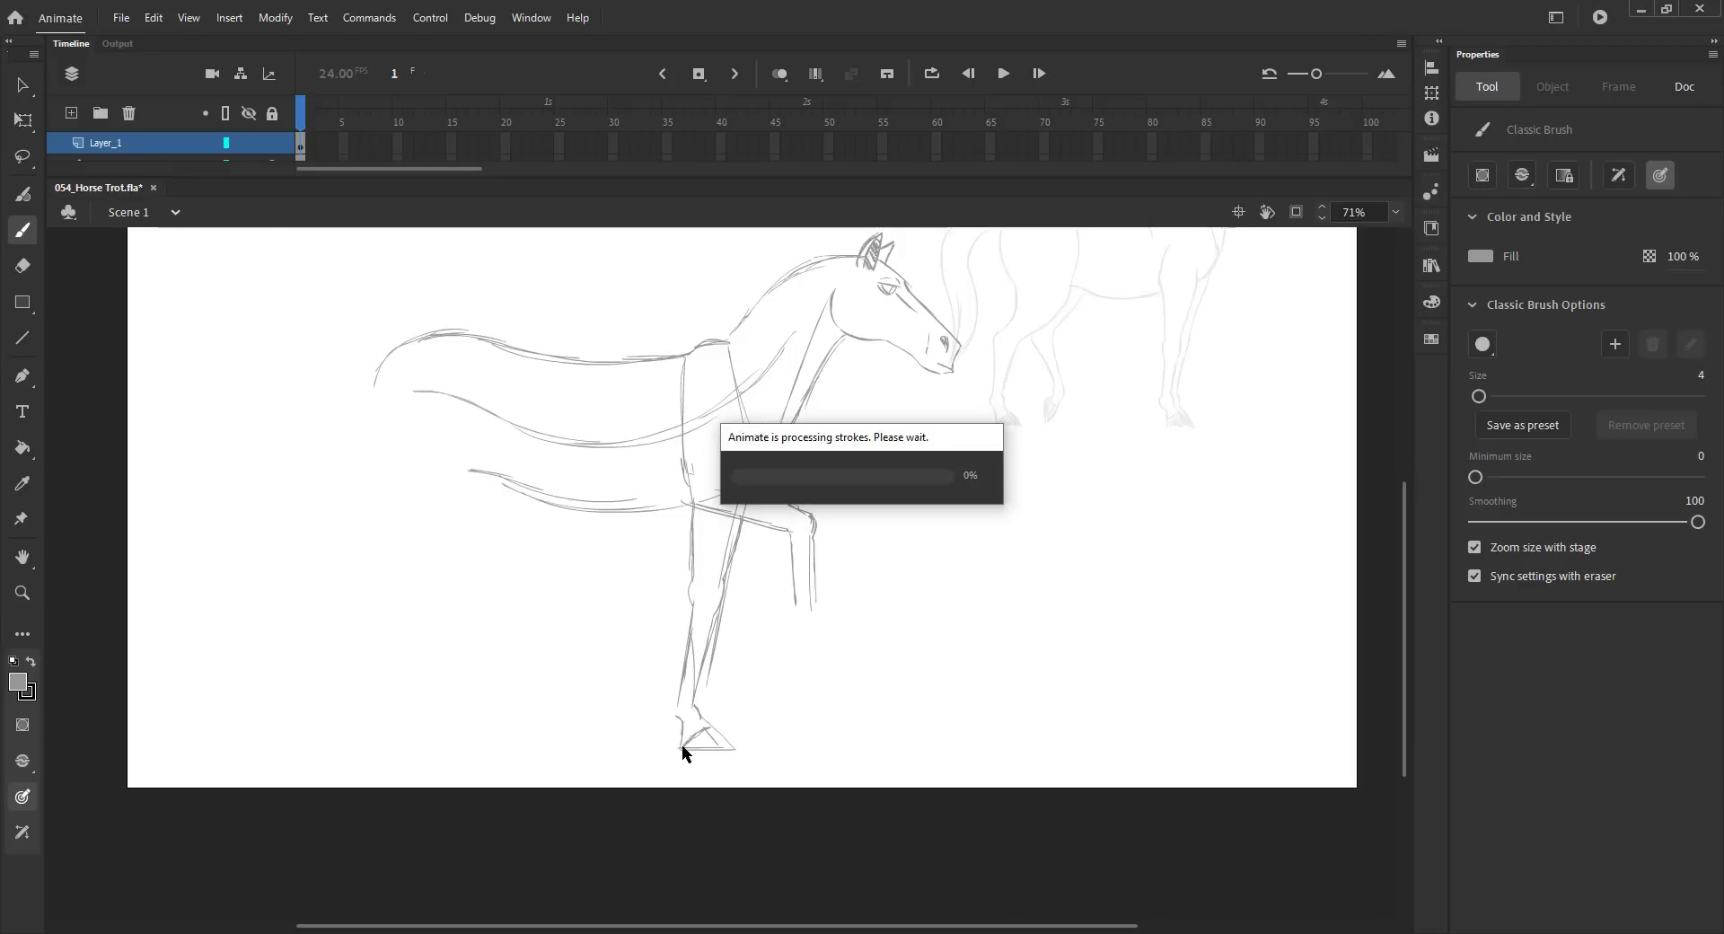
- Sketch the backward-tilted hoof of the raised foreleg and save the file
left_click_drag(805, 640, 778, 666)
mouse_move(774, 627)
left_mouse_down()
mouse_move(775, 668)
mouse_move(805, 640)
left_mouse_up()
key("ctrl+s")
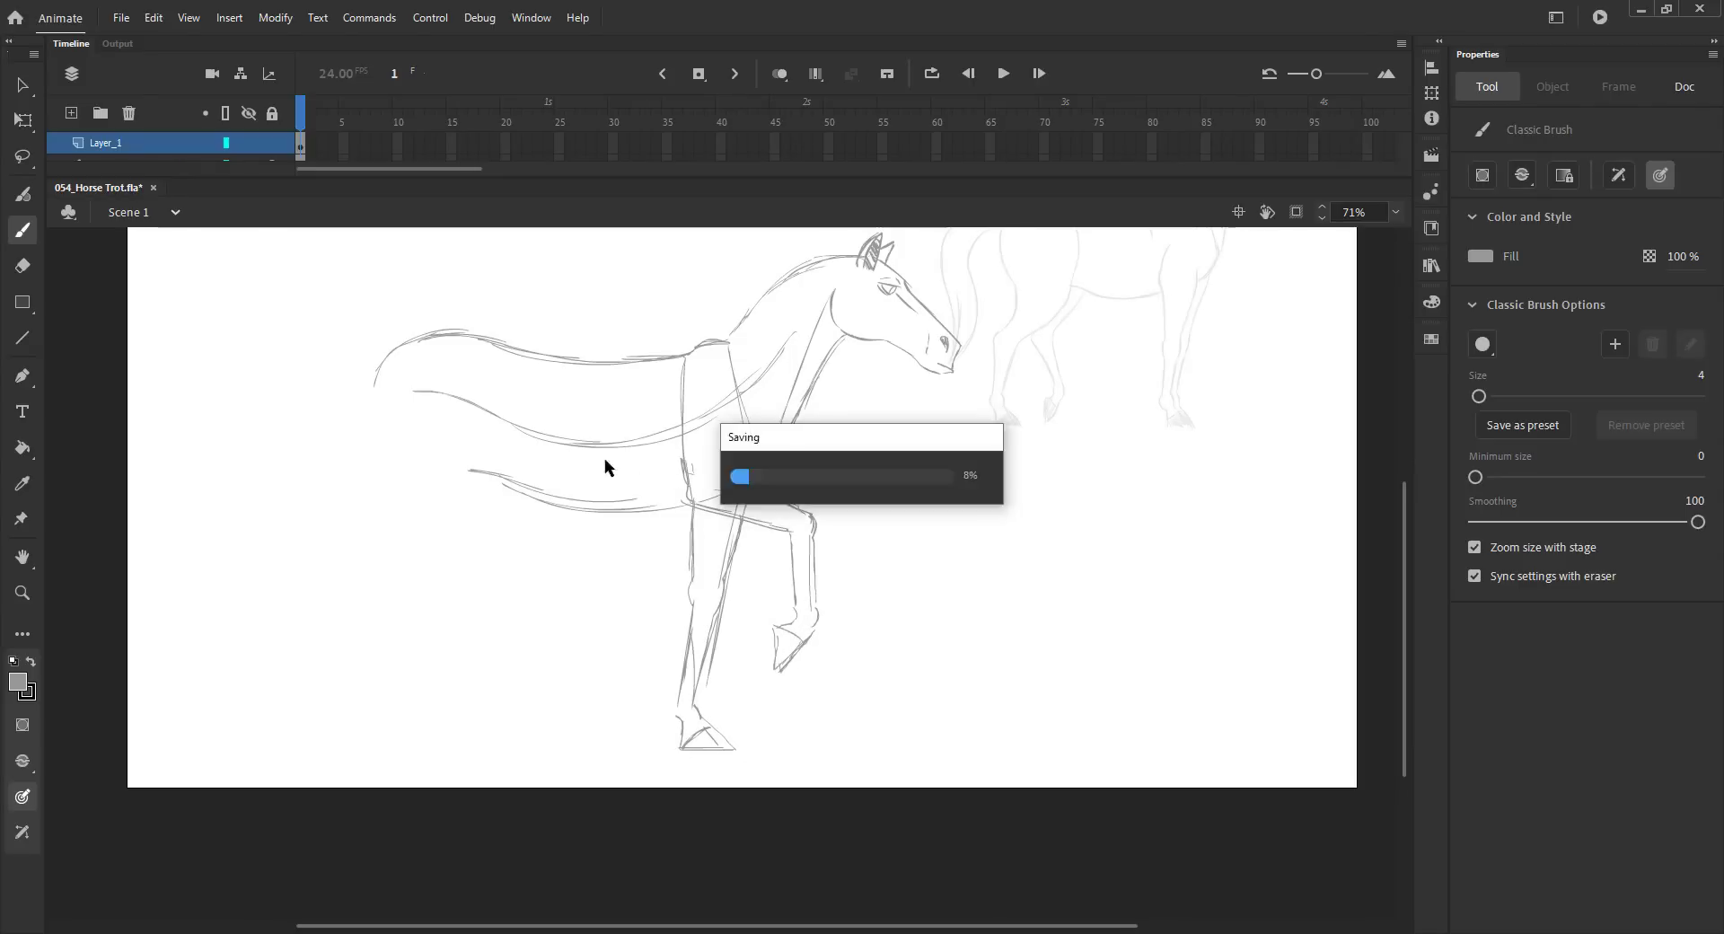
- Sketch the front edge of the thigh at the flank and the rear edge of the rump
left_click_drag(604, 468, 704, 450)
left_click_drag(592, 395, 579, 462)
left_click_drag(493, 359, 469, 456)
- Add a new layer and draw a horizontal ground line about 1120 px wide just below the standing hoof
left_click(72, 114)
key("n")
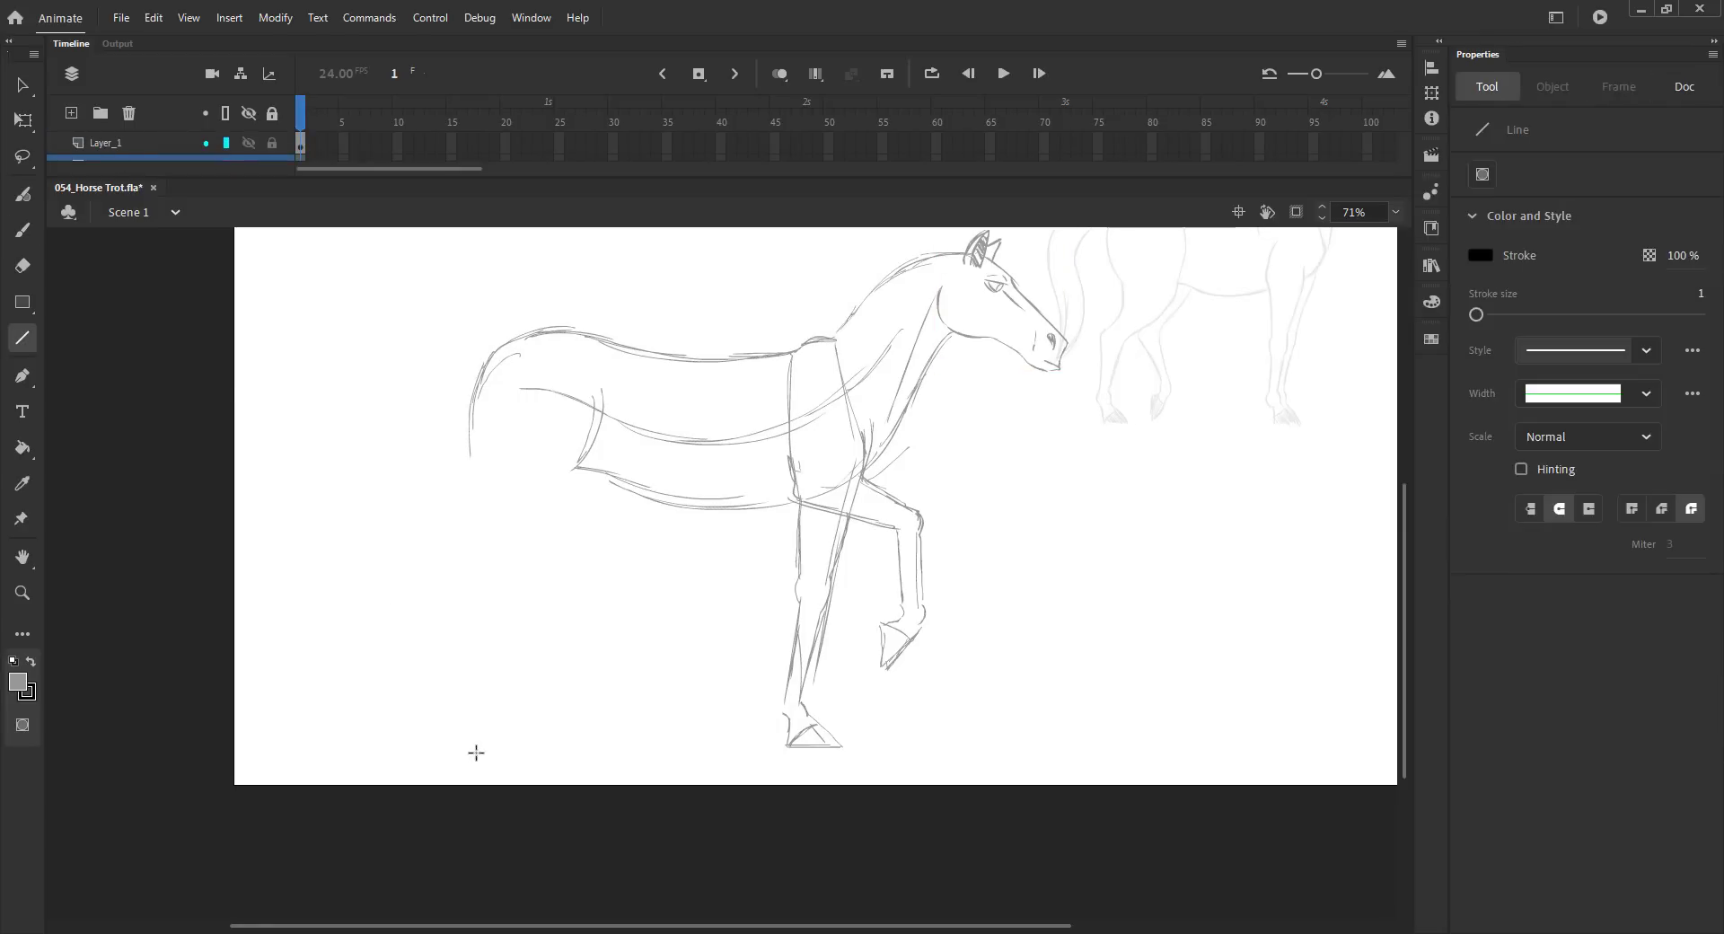
left_click_drag(469, 752, 1185, 752)
- Set the ground line's stroke size to 3, raise it to the base of the hoof and shift it left beneath the horse
key("v")
left_click(627, 754)
key("shift+Left")
key("shift+Left")
key("shift+Left")
key("shift+Left")
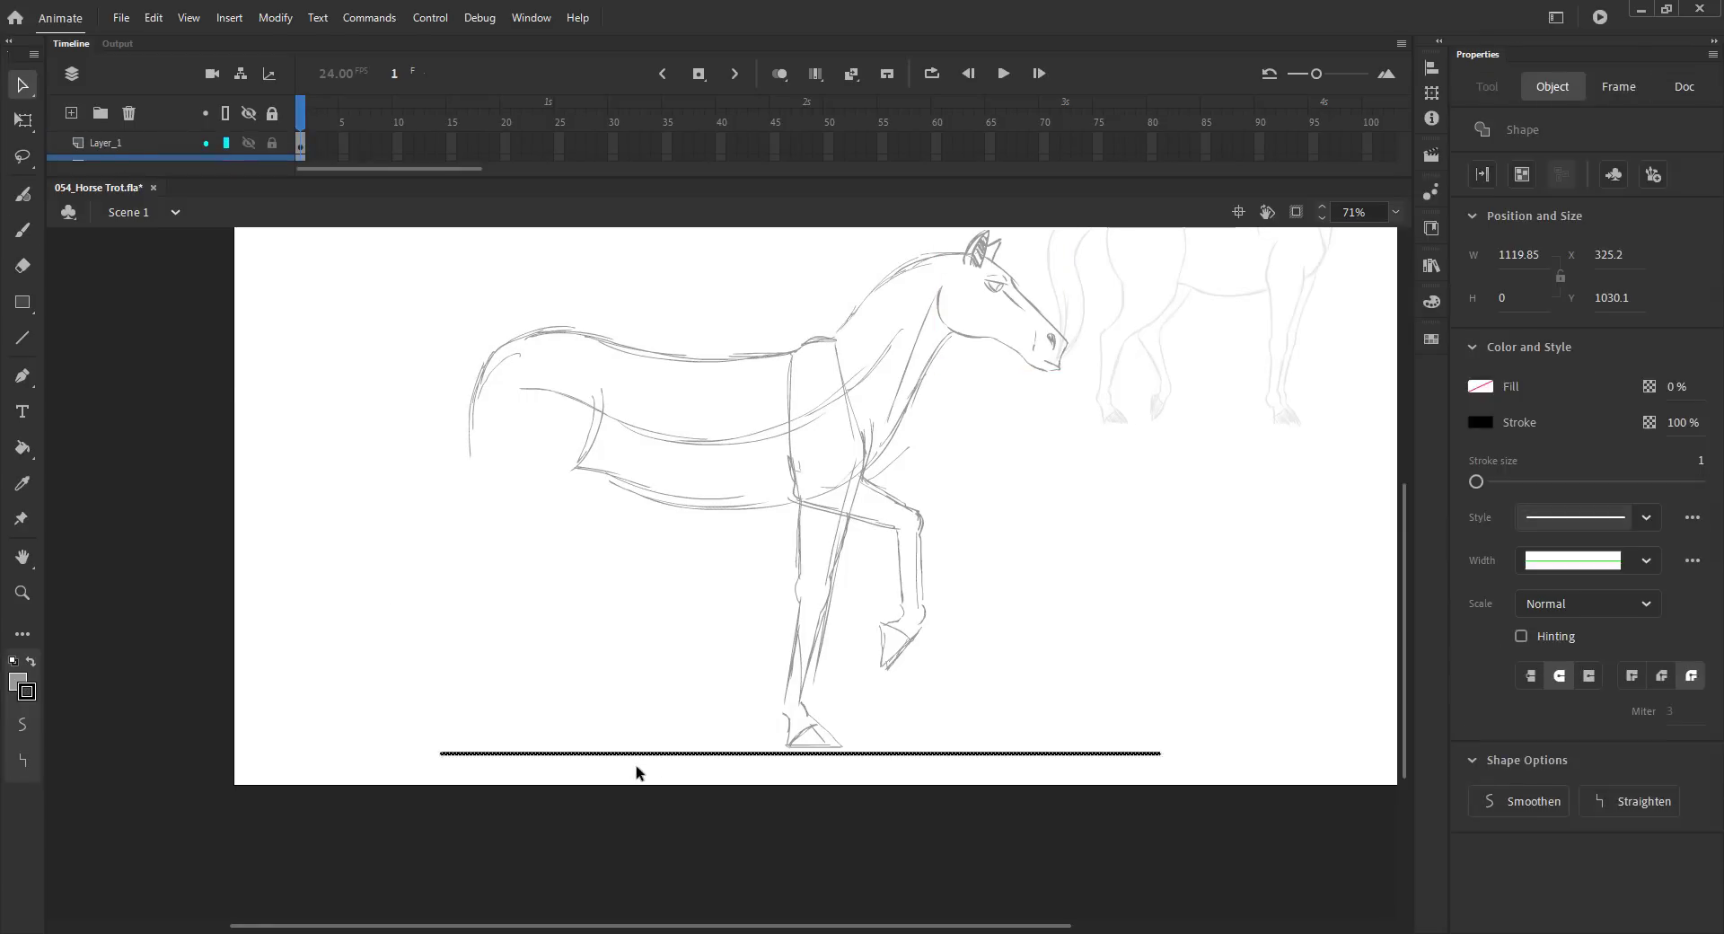
key("shift+Up")
key("Up")
key("Up")
key("Up")
key("Left")
key("Left")
key("Left")
key("Down")
key("Down")
key("Down")
key("Down")
key("Down")
key("Down")
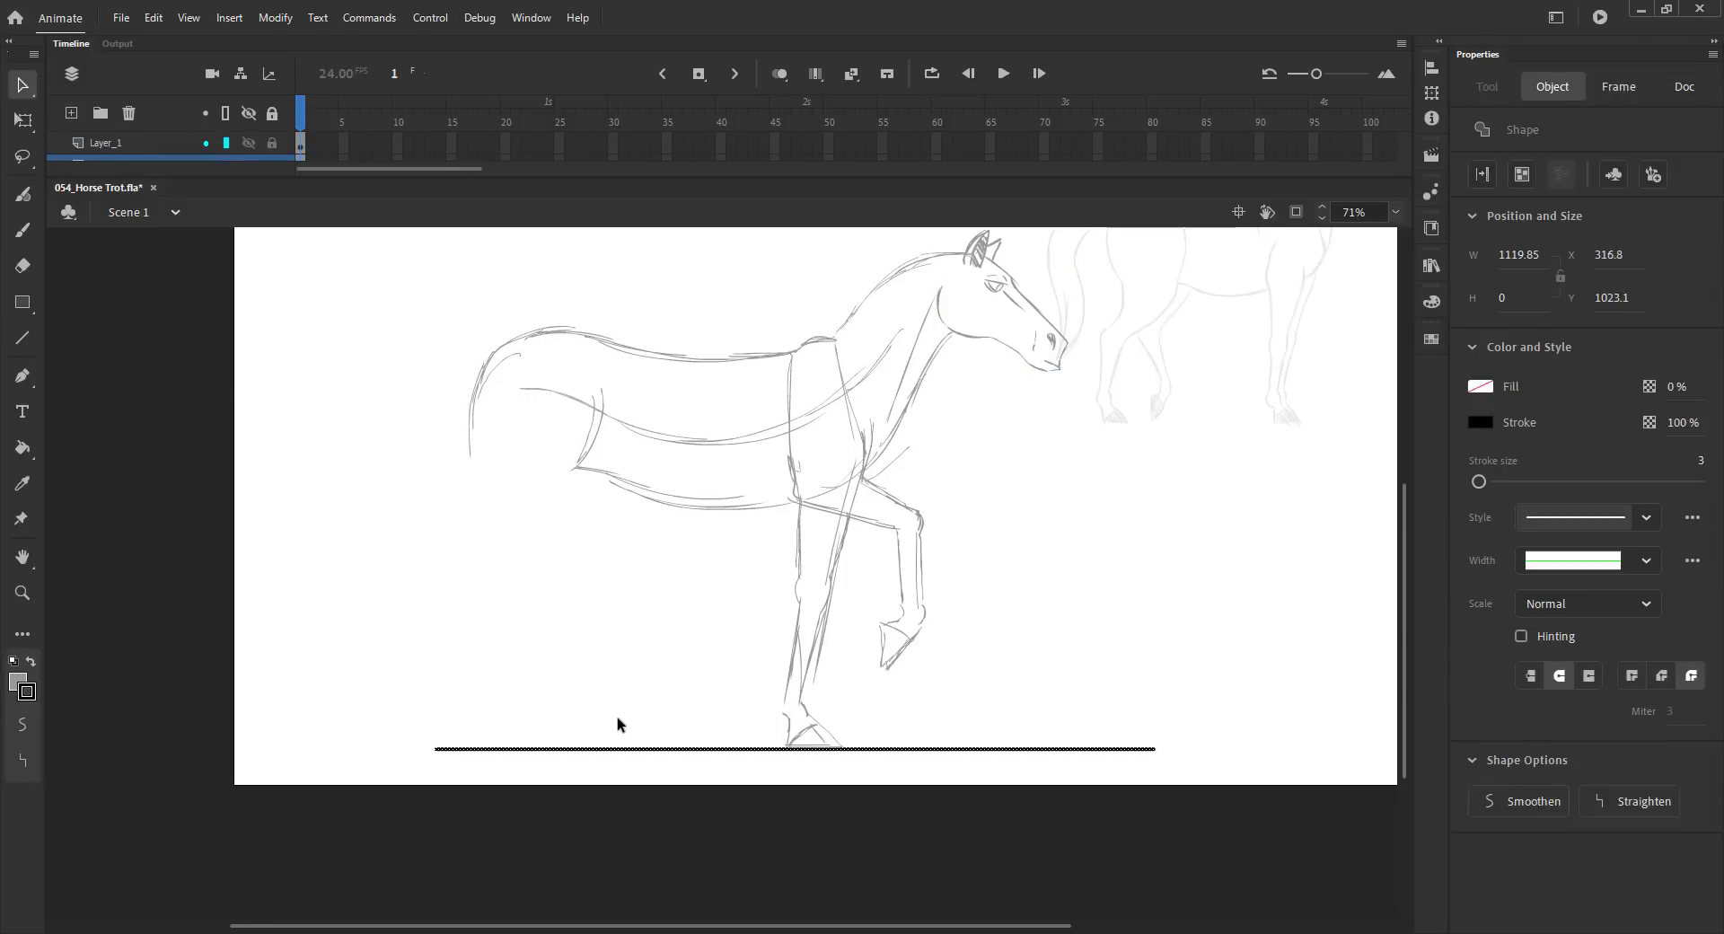
key("shift+Left")
key("shift+Left")
key("shift+Left")
key("shift+Left")
key("shift+Left")
key("shift+Left")
key("shift+Left")
key("shift+Left")
key("shift+Left")
key("shift+Left")
key("shift+Left")
key("shift+Left")
key("shift+Left")
key("shift+Left")
key("shift+Left")
key("shift+Left")
key("shift+Left")
key("shift+Left")
key("shift+Left")
left_click(518, 672)
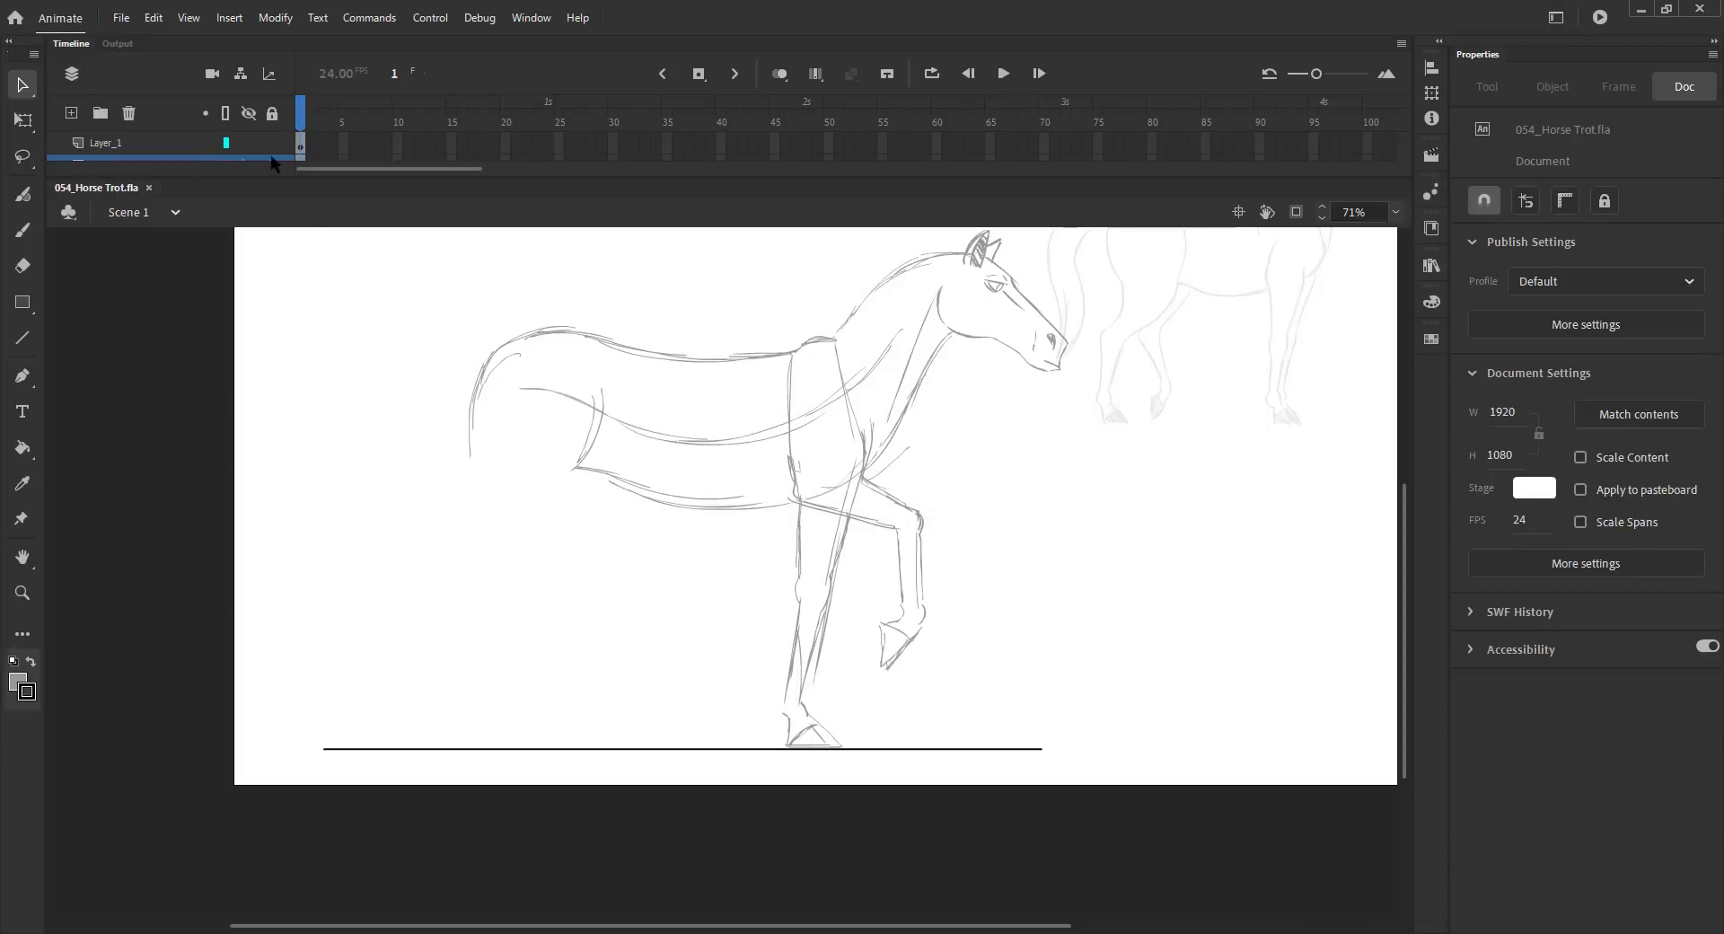
- Sketch the standing hind leg on Layer_1 from the thigh through the hock to the hoof on the ground line, and save
left_click(159, 143)
key("b")
mouse_move(601, 395)
left_mouse_down()
mouse_move(562, 504)
mouse_move(510, 555)
left_mouse_up()
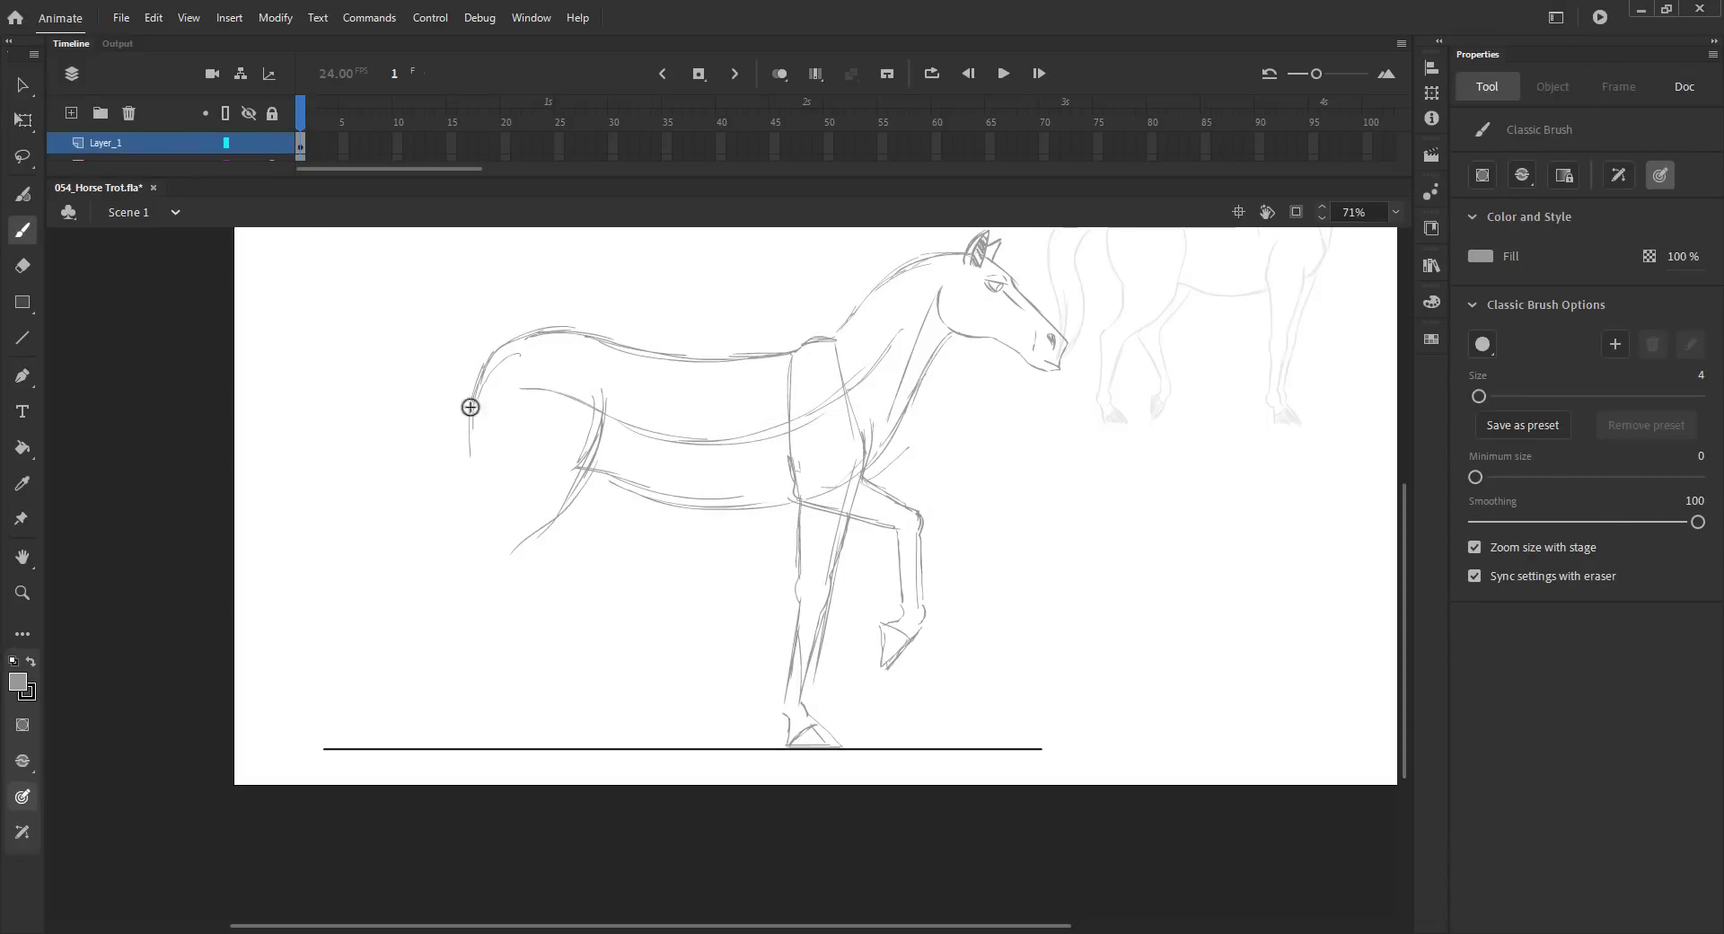
mouse_move(470, 445)
left_mouse_down()
mouse_move(470, 516)
mouse_move(435, 577)
left_mouse_up()
mouse_move(532, 536)
left_mouse_down()
mouse_move(476, 581)
mouse_move(447, 707)
left_mouse_up()
left_click_drag(432, 579, 426, 697)
mouse_move(434, 581)
left_mouse_down()
mouse_move(429, 711)
mouse_move(484, 748)
left_mouse_up()
key("ctrl+s")
- Select the horse drawing and the ground line together and move them to X 379.8, Y 142.2
left_click_drag(734, 456, 614, 596)
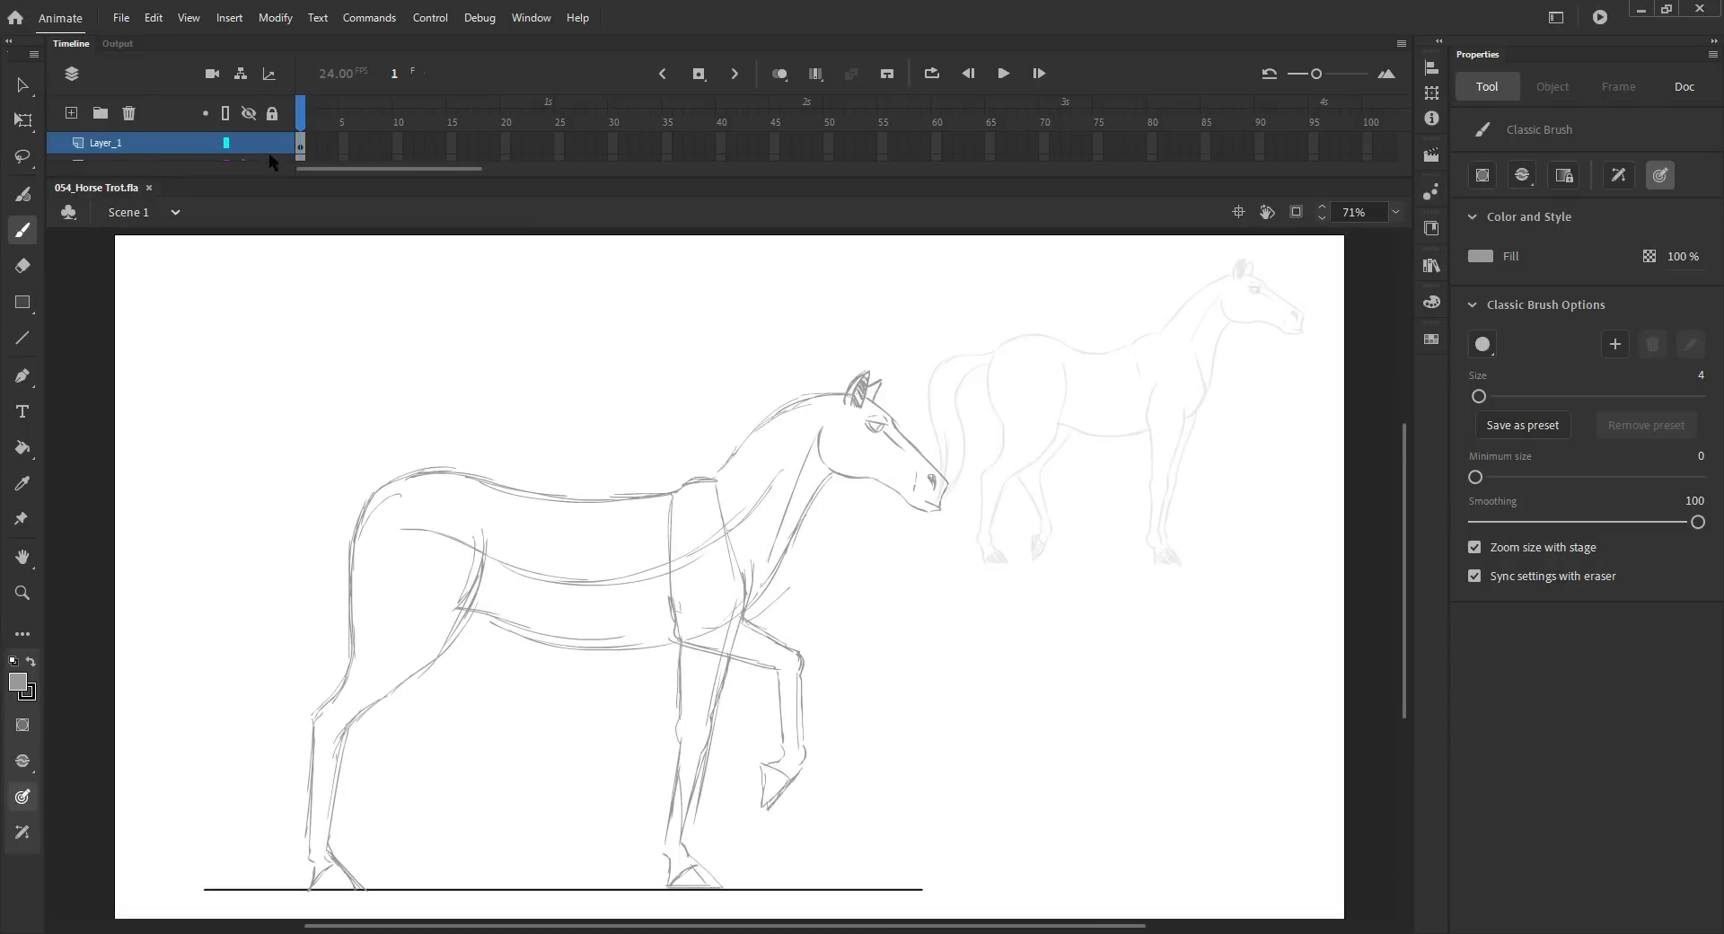
left_click(300, 144)
left_click(348, 118)
left_click(249, 142, "alt")
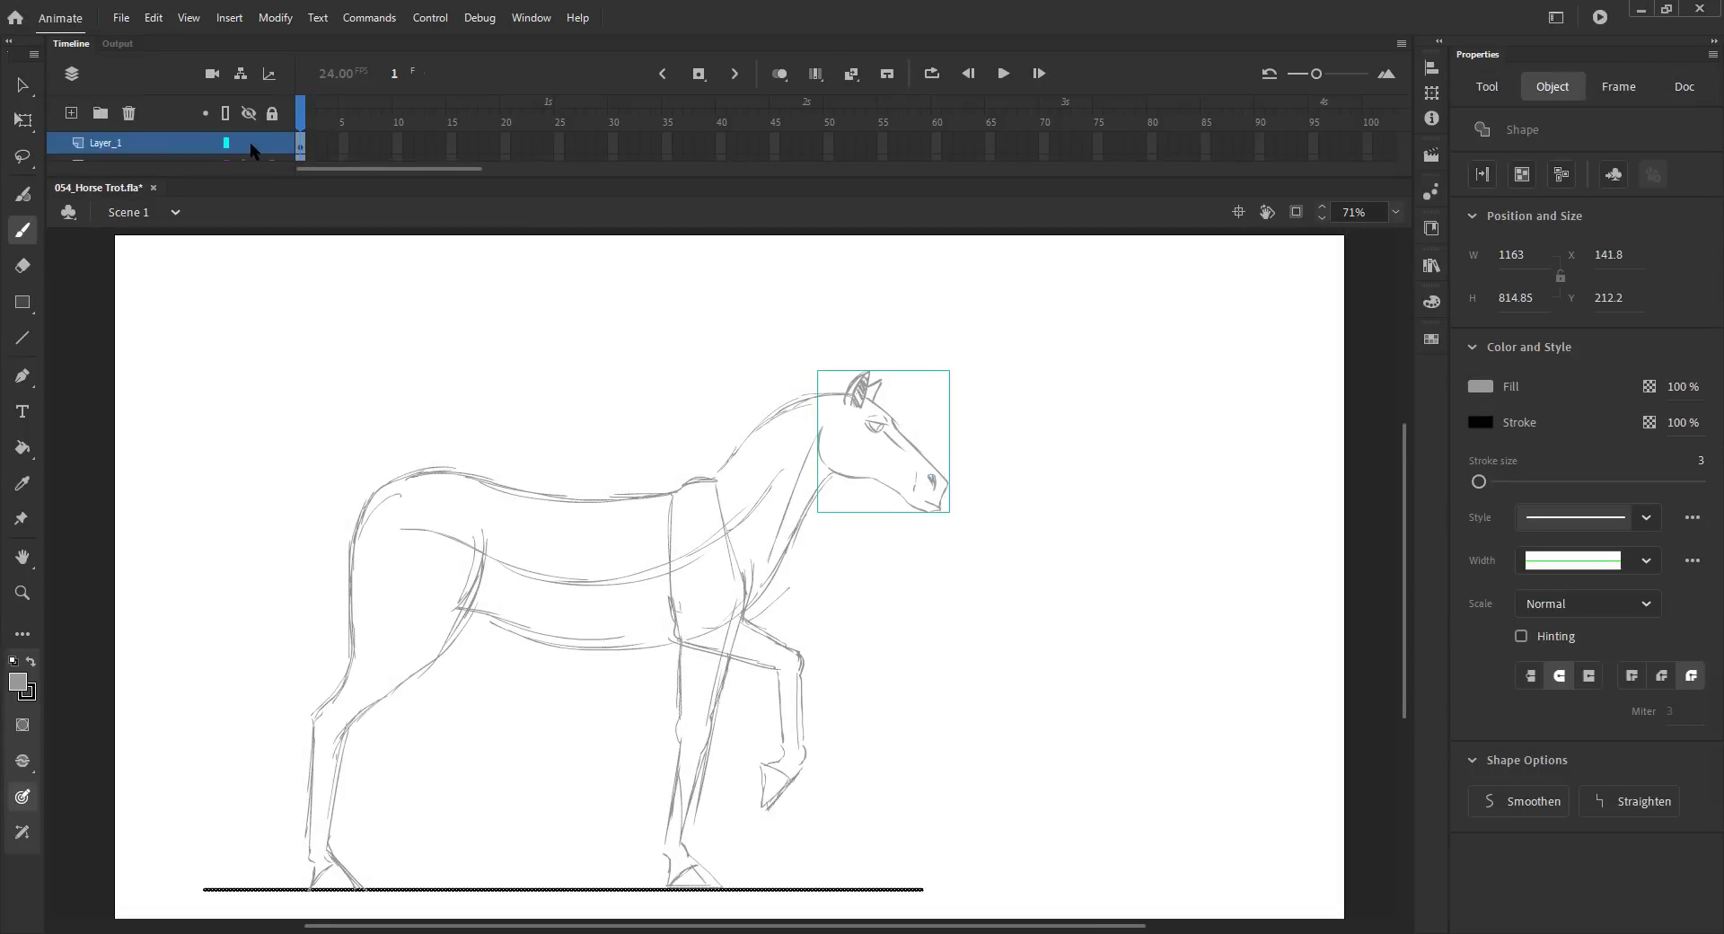
key("shift+Right")
key("shift+Right")
key("shift+Right")
key("shift+Right")
key("shift+Right")
key("shift+Right")
key("shift+Right")
key("shift+Right")
key("shift+Right")
key("shift+Right")
key("shift+Right")
key("shift+Right")
key("shift+Right")
key("shift+Right")
key("shift+Right")
key("shift+Right")
key("shift+Right")
key("shift+Right")
key("shift+Right")
key("shift+Right")
key("shift+Left")
key("shift+Left")
key("shift+Left")
key("shift+Up")
key("shift+Up")
key("shift+Up")
key("shift+Up")
key("shift+Up")
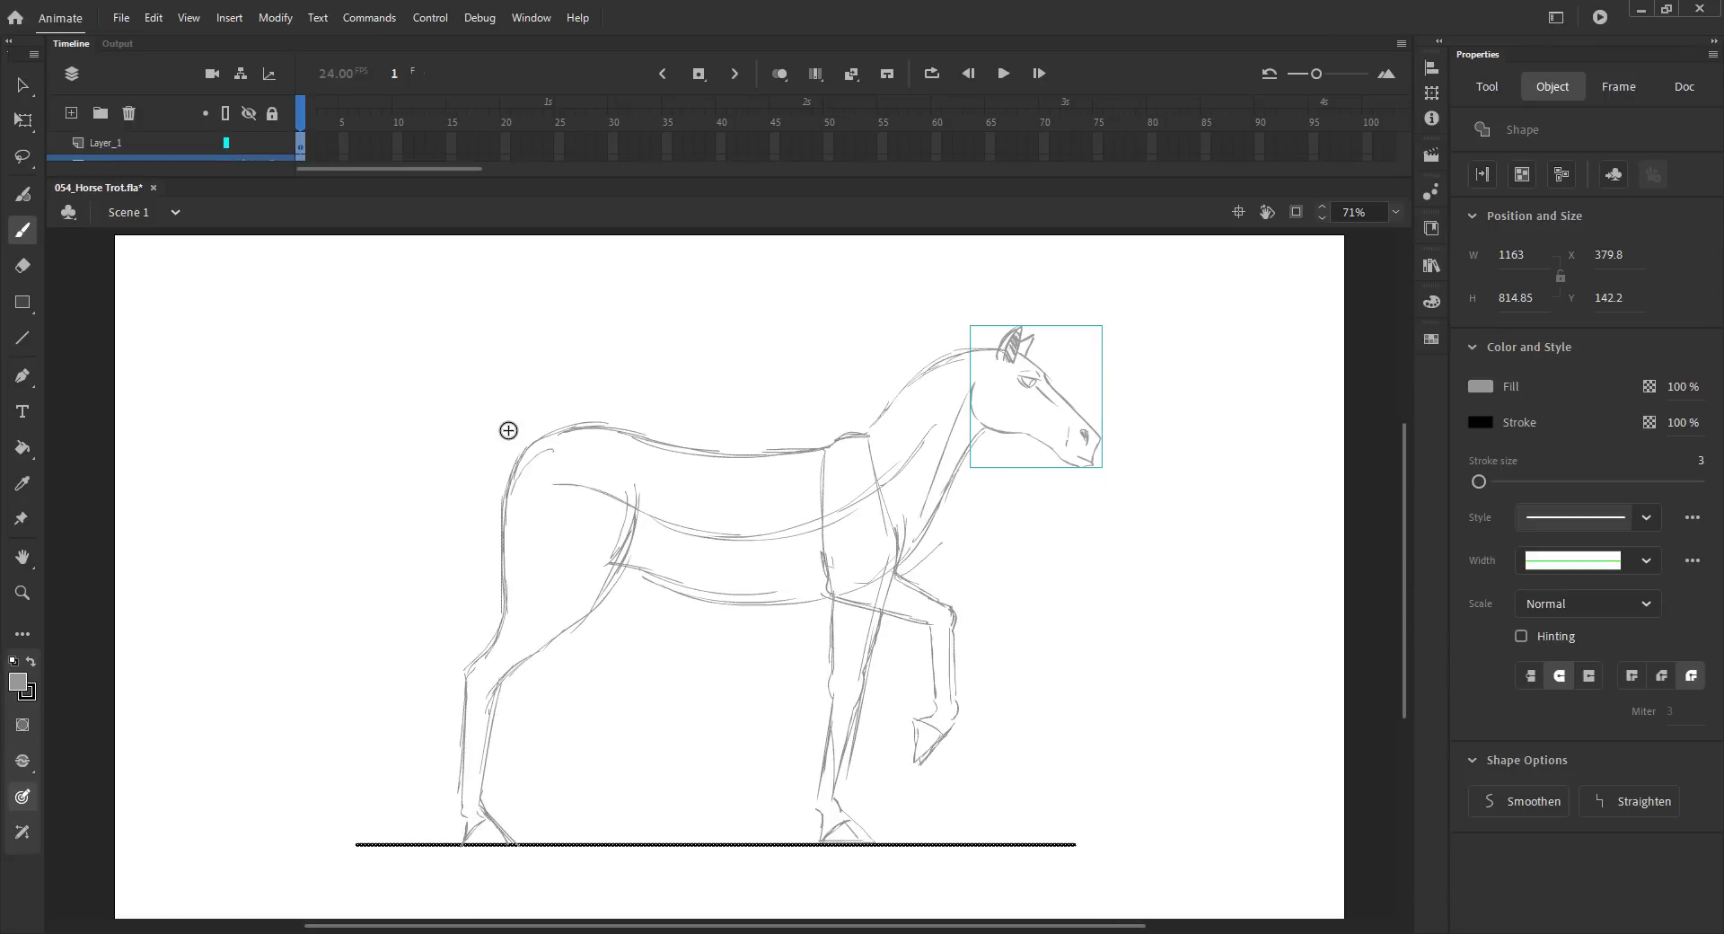
- Lock the ground line's layer while leaving Layer_1 unlocked and active, and save the file
left_click(272, 115)
left_click(272, 143)
left_click(301, 143)
left_click(395, 111)
key("ctrl+s")
mouse_move(518, 178)
left_mouse_down()
mouse_move(518, 250)
mouse_move(518, 181)
left_mouse_up()
- Sketch the horse's arched tail and the raised hind leg with its hoof, and strengthen the inner neck line
mouse_move(538, 442)
left_mouse_down()
mouse_move(447, 469)
mouse_move(345, 560)
mouse_move(470, 493)
mouse_move(371, 576)
mouse_move(386, 498)
left_mouse_up()
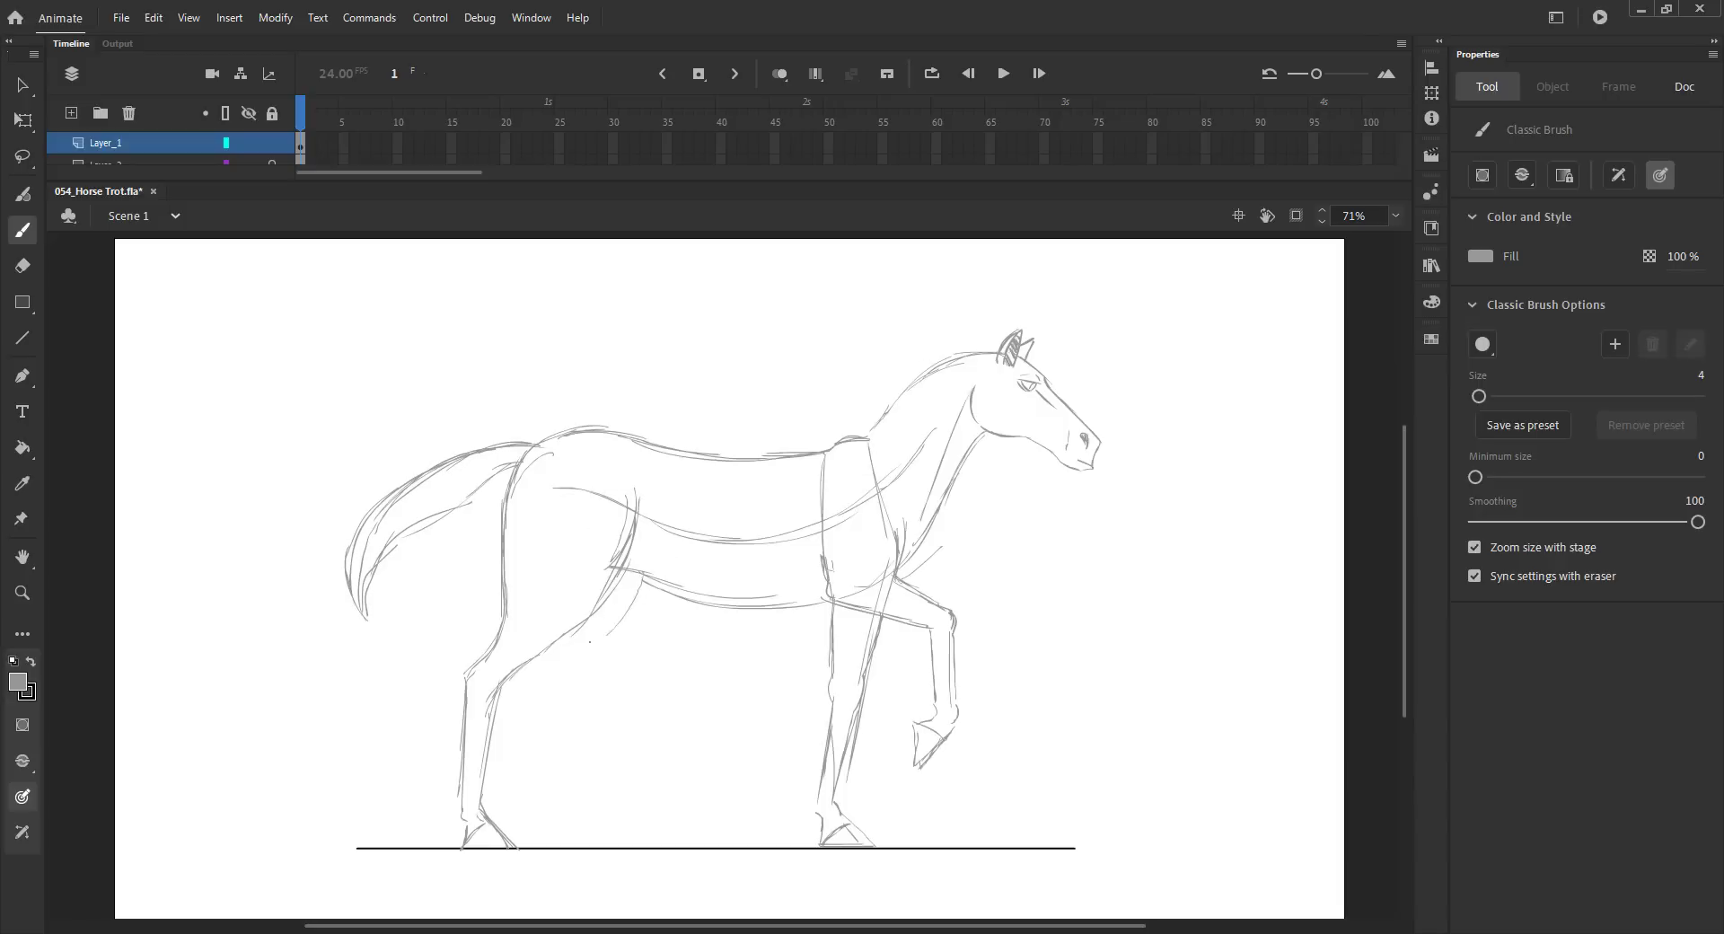
mouse_move(641, 576)
left_mouse_down()
mouse_move(590, 656)
mouse_move(611, 695)
left_mouse_up()
mouse_move(647, 692)
left_mouse_down()
mouse_move(607, 664)
mouse_move(615, 734)
left_mouse_up()
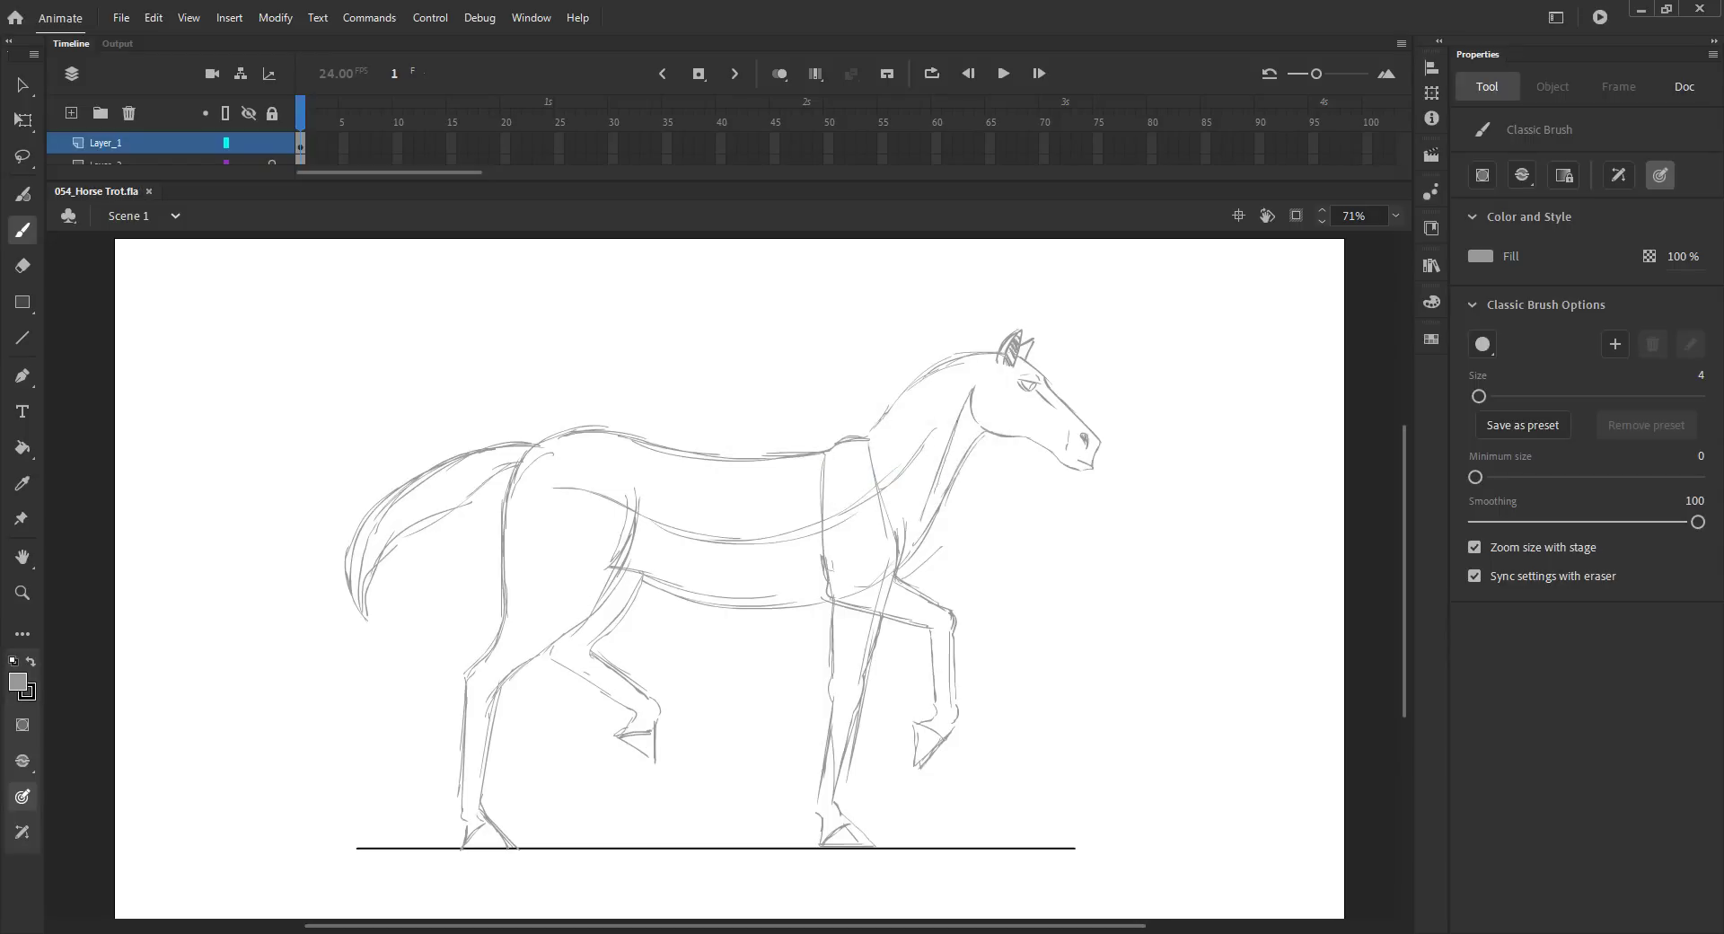
left_click_drag(963, 404, 926, 471)
- Insert a blank keyframe at frame 2 of Layer_1 and paste the head group from frame 1 in place
left_click(314, 146)
key("F7")
key("comma")
key("v")
left_click(1017, 384)
key("ctrl+c")
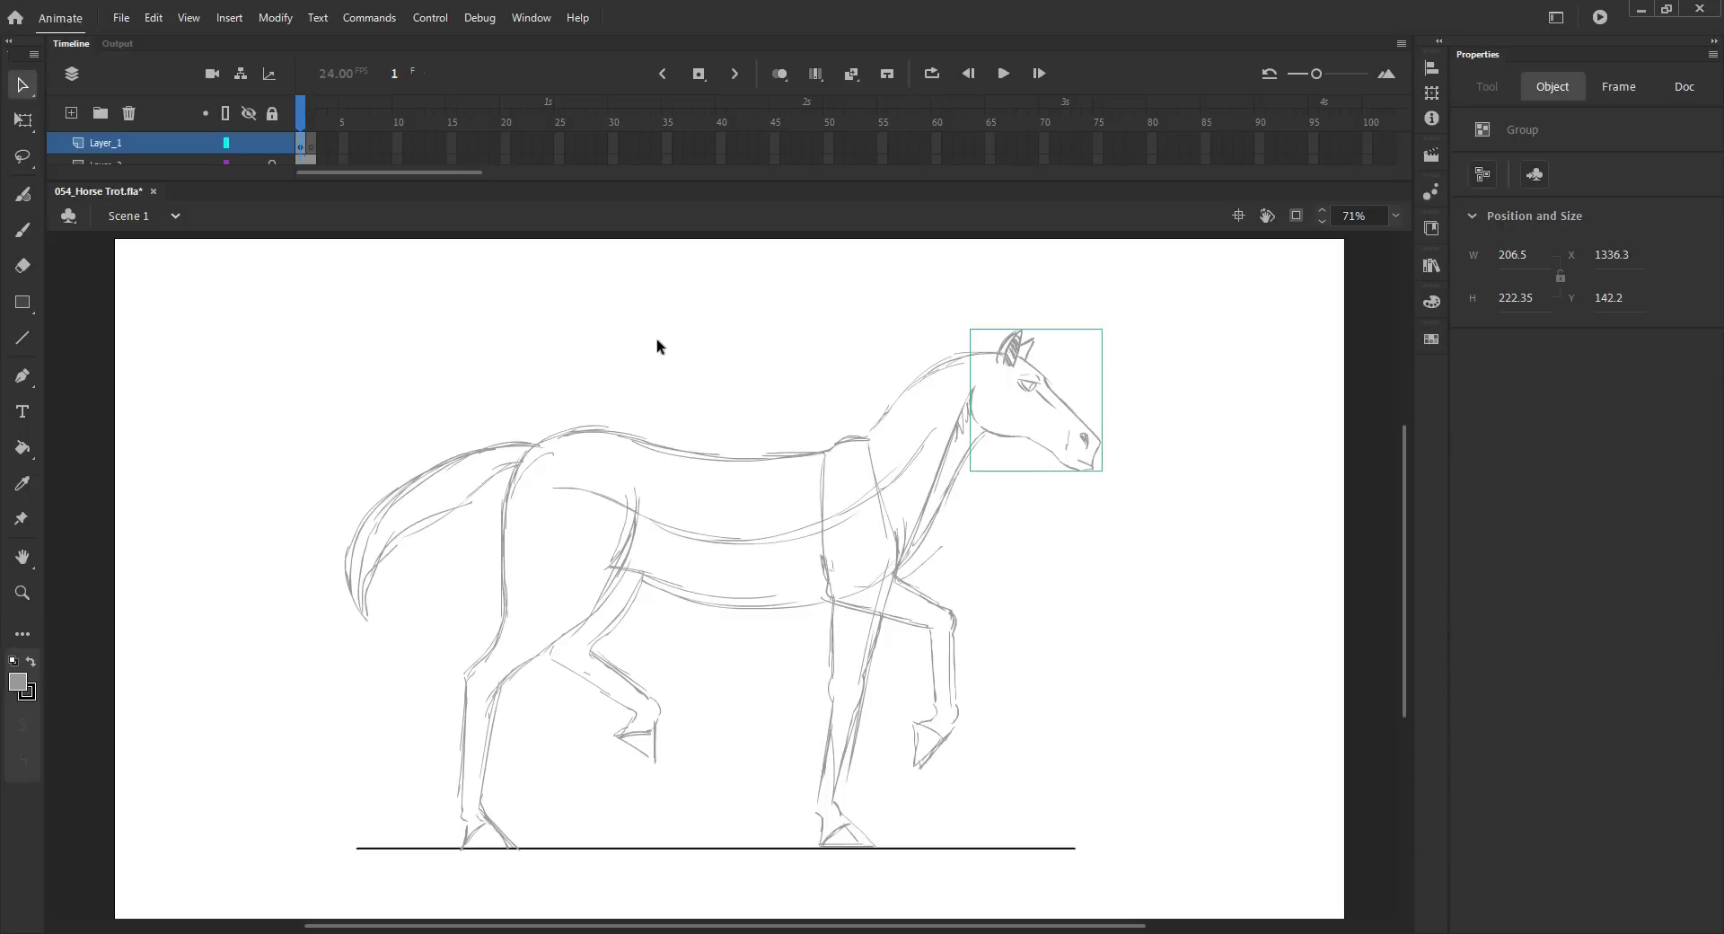
key("period")
key("ctrl+shift+v")
- Turn on onion skinning and draw the throat line and the standing foreleg with its hoof on frame 2
left_click(779, 72)
left_click(824, 410)
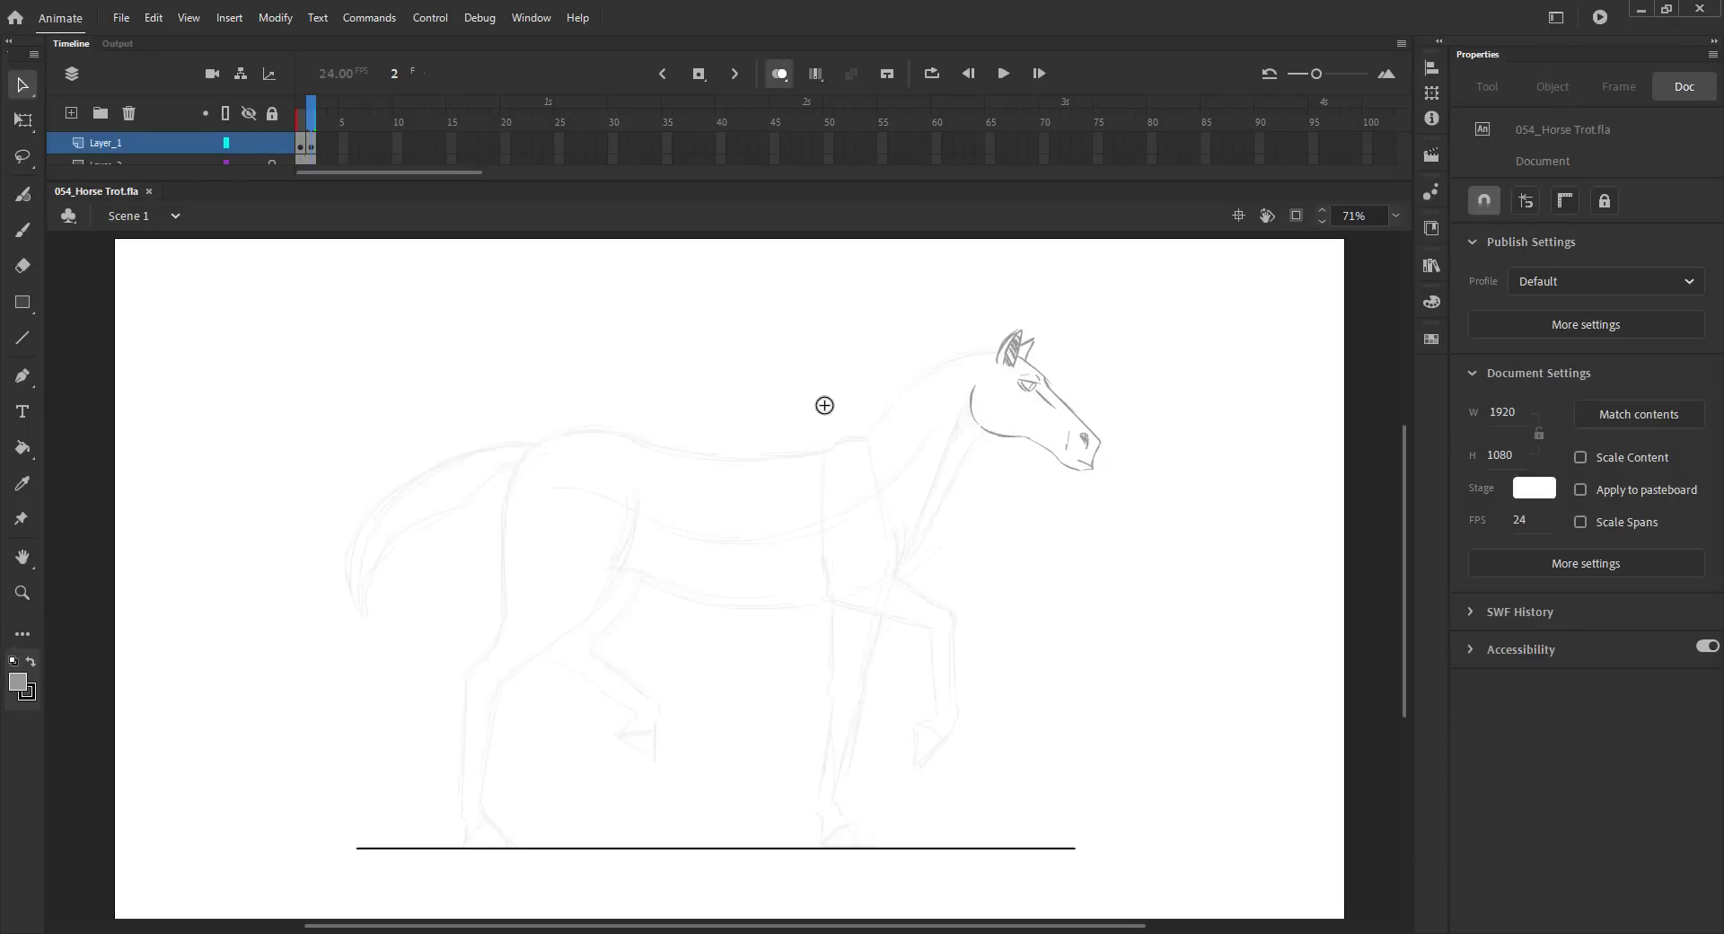
key("b")
left_click_drag(958, 465, 983, 436)
mouse_move(907, 507)
left_mouse_down()
mouse_move(898, 562)
mouse_move(833, 669)
left_mouse_up()
left_click_drag(850, 618, 835, 666)
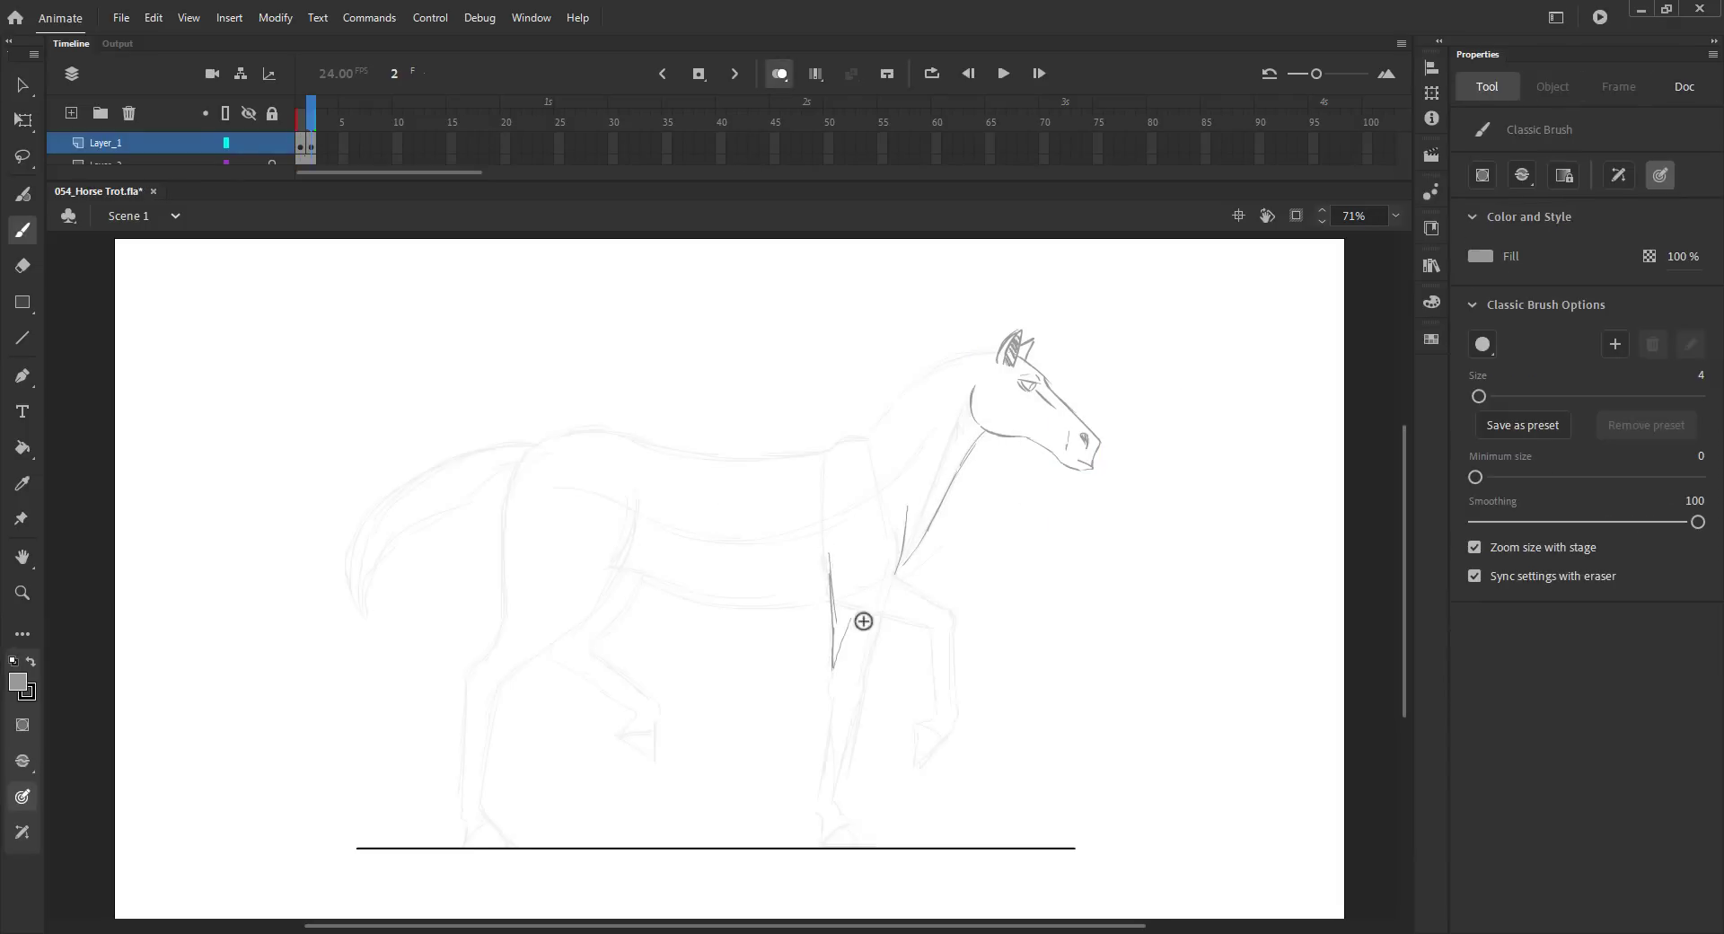
left_click_drag(898, 562, 866, 669)
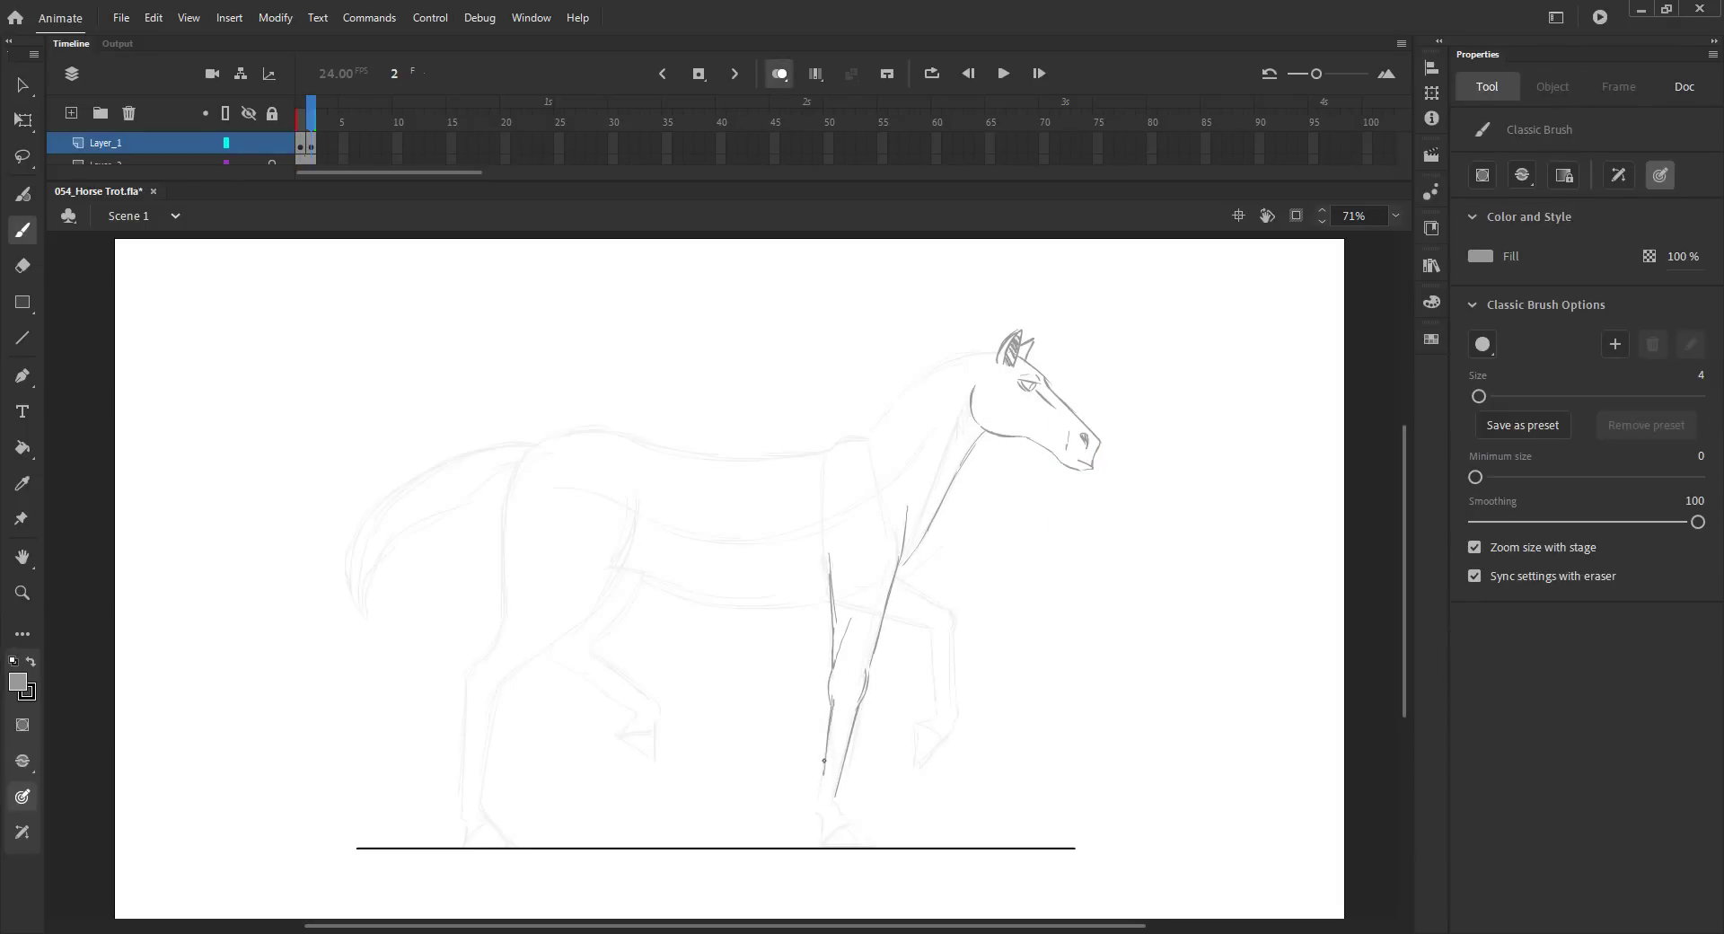
mouse_move(832, 802)
left_mouse_down()
mouse_move(867, 842)
mouse_move(820, 838)
mouse_move(871, 844)
left_mouse_up()
- Draw the withers, the neck's top and inner lines and the shoulder's front edge on frame 2, saving the file
left_click_drag(820, 455, 850, 439)
left_click_drag(997, 343, 964, 346)
left_click_drag(888, 411, 872, 431)
key("ctrl+s")
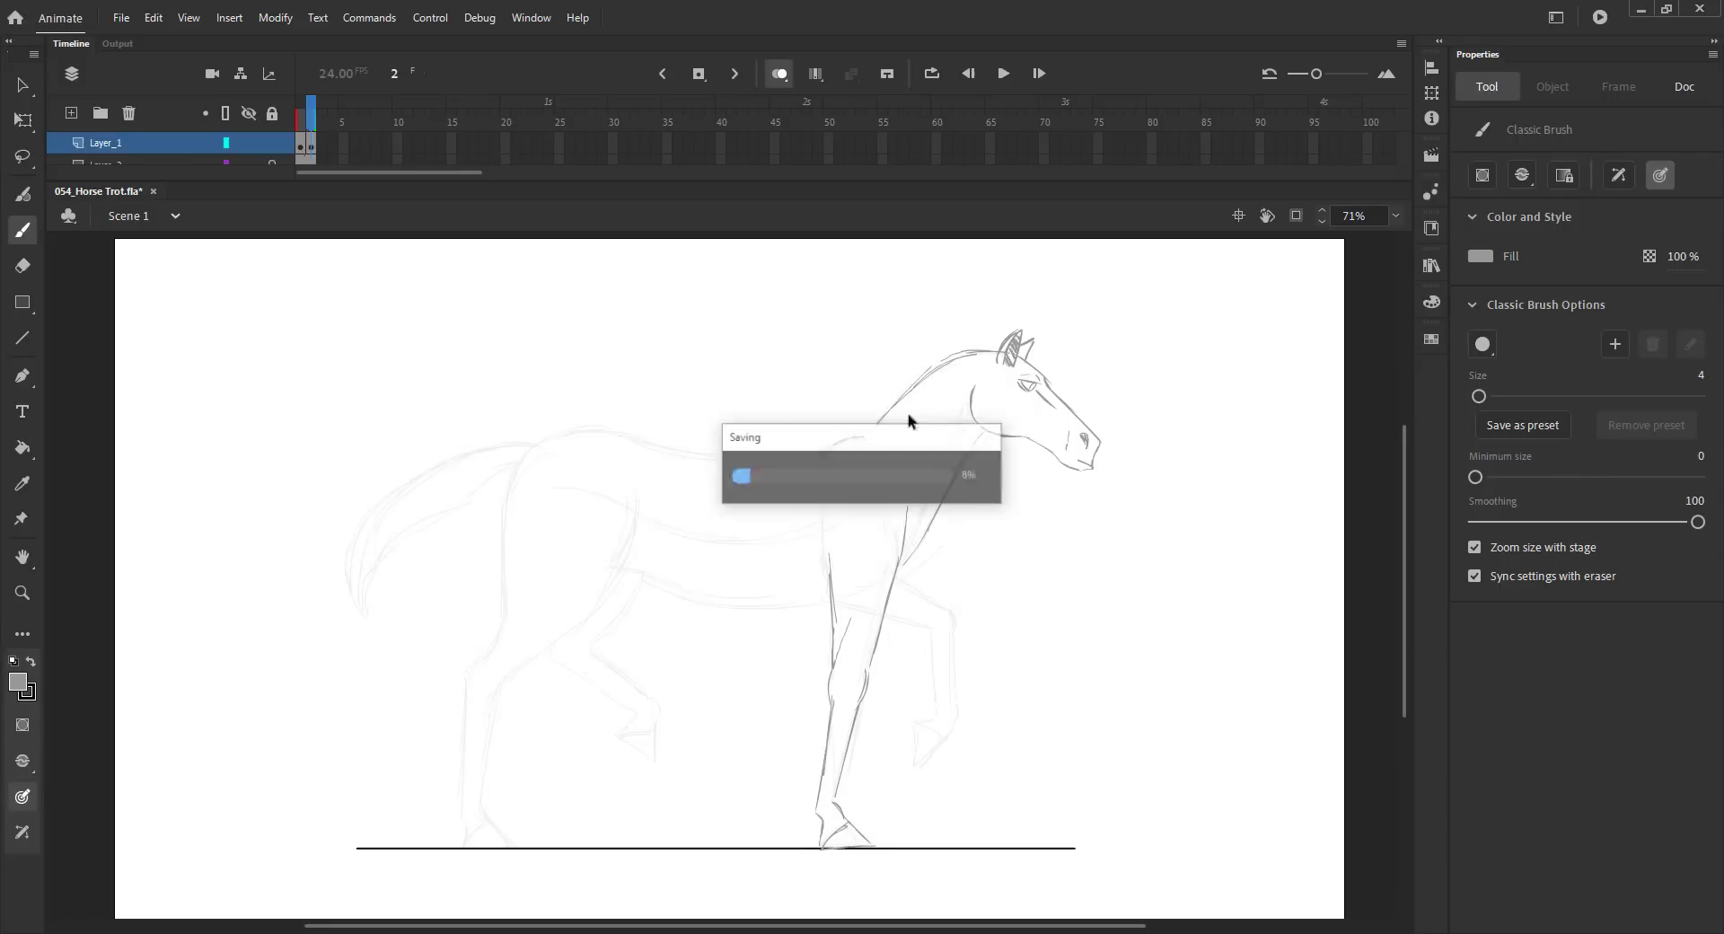
left_click_drag(975, 388, 902, 567)
key("ctrl+s")
left_click_drag(869, 450, 895, 538)
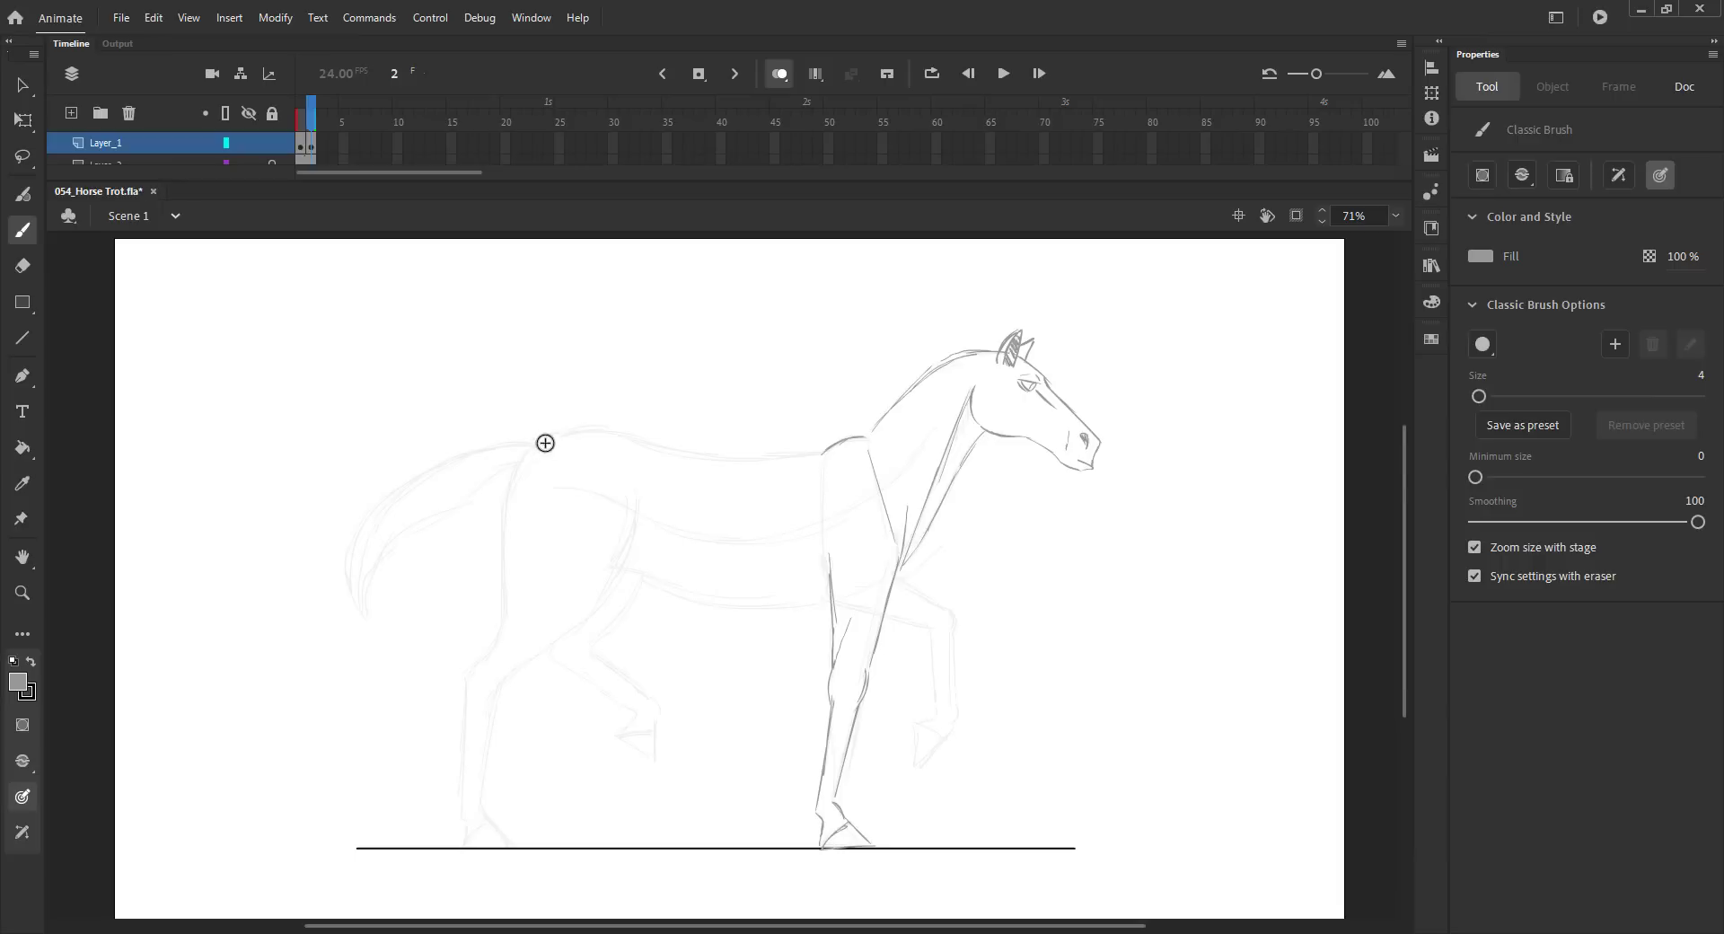
- Draw the back line, the rump, the thigh's front edge and the start of the belly on frame 2
left_click_drag(542, 442, 812, 451)
left_click_drag(616, 571, 650, 574)
left_click_drag(654, 506, 652, 555)
mouse_move(543, 456)
left_mouse_down()
mouse_move(521, 551)
mouse_move(543, 606)
left_mouse_up()
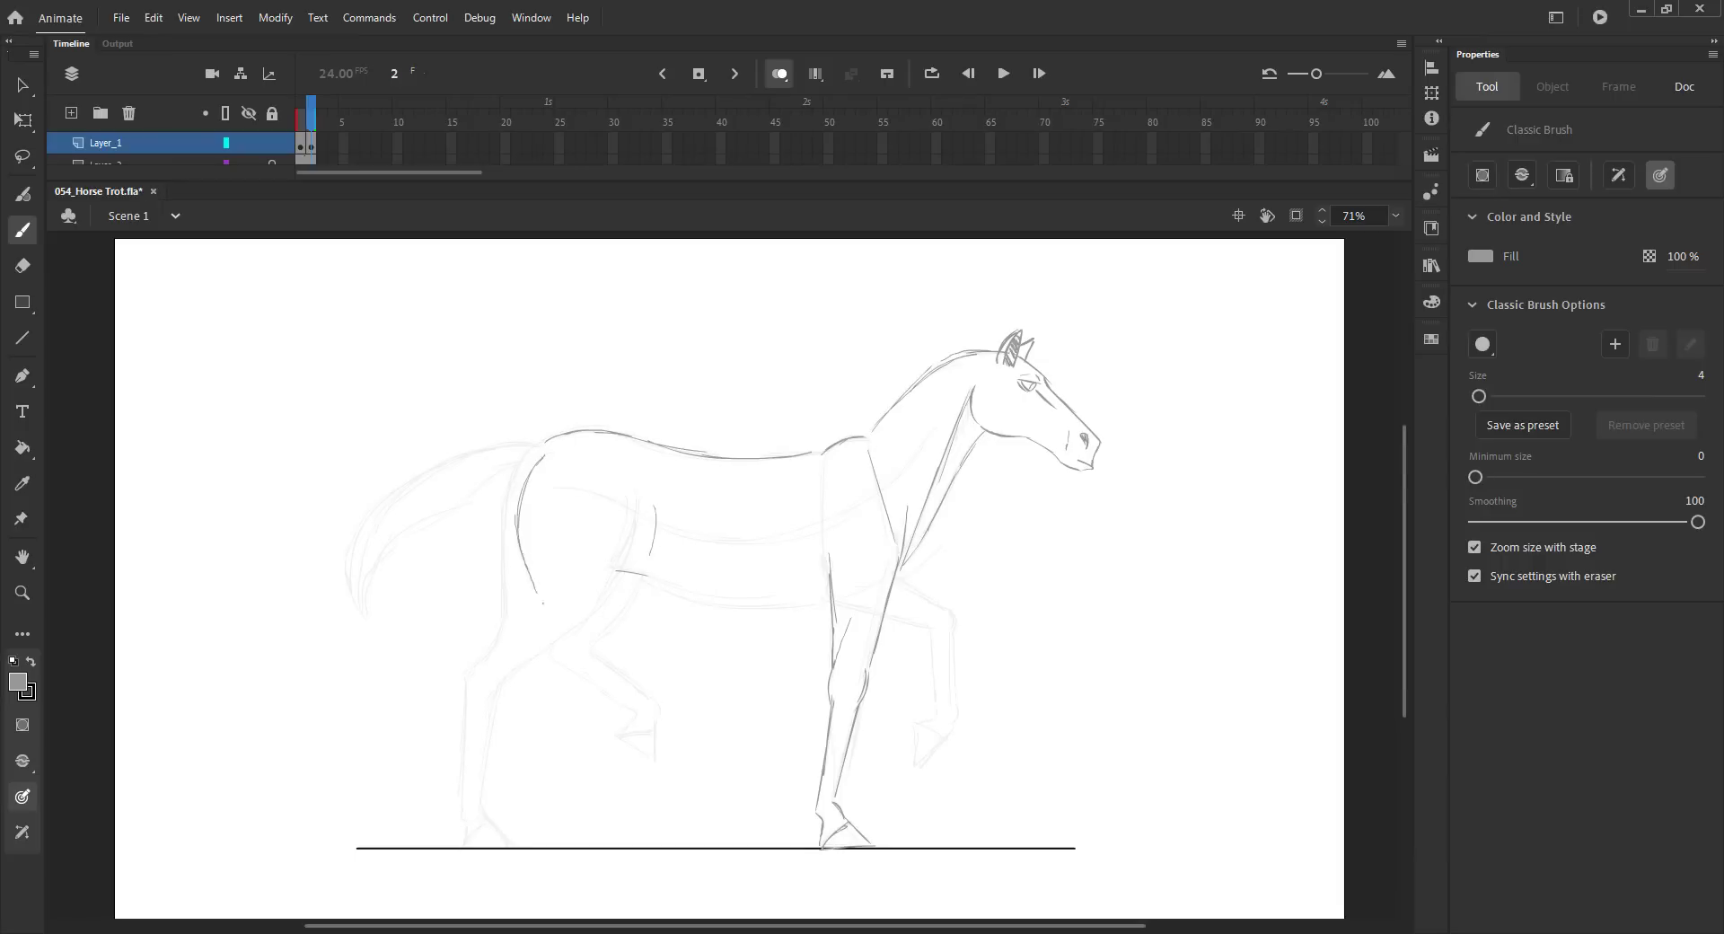
- Draw the raised hind leg and raised foreleg with their hooves on frame 2, and complete the belly line
left_click_drag(521, 532, 562, 630)
mouse_move(655, 512)
left_mouse_down()
mouse_move(620, 614)
mouse_move(554, 626)
mouse_move(545, 654)
mouse_move(659, 703)
left_mouse_up()
mouse_move(550, 659)
left_mouse_down()
mouse_move(662, 727)
mouse_move(615, 738)
left_mouse_up()
key("ctrl+z")
left_click_drag(616, 739, 648, 757)
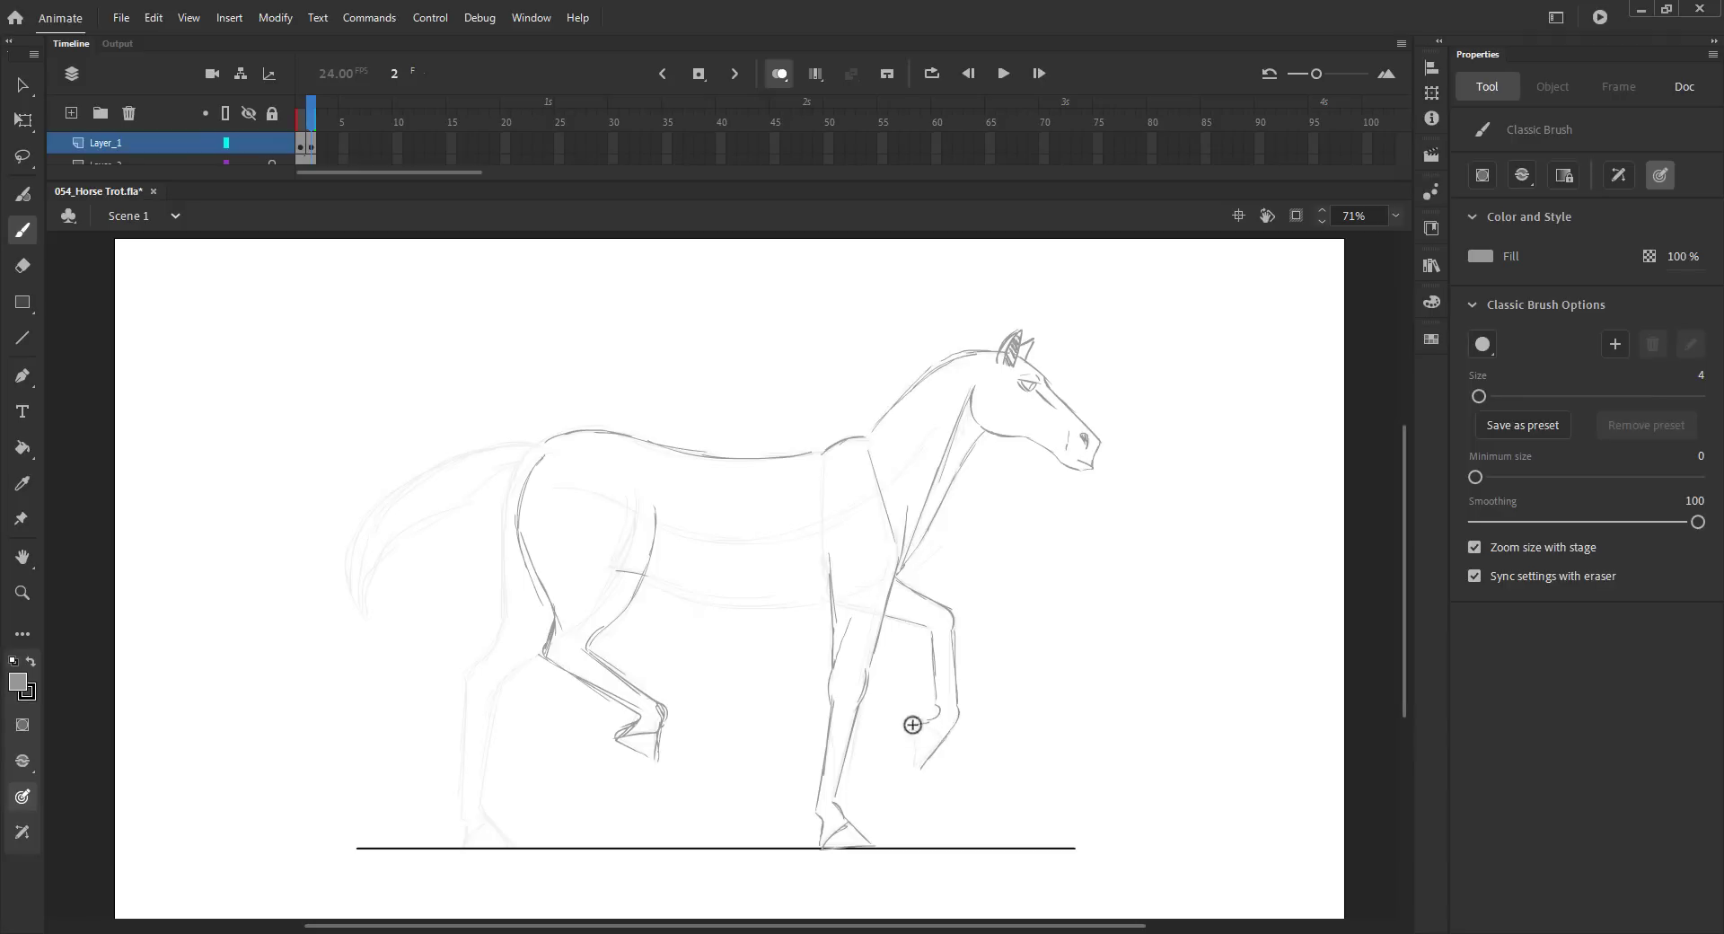
left_click_drag(642, 575, 828, 600)
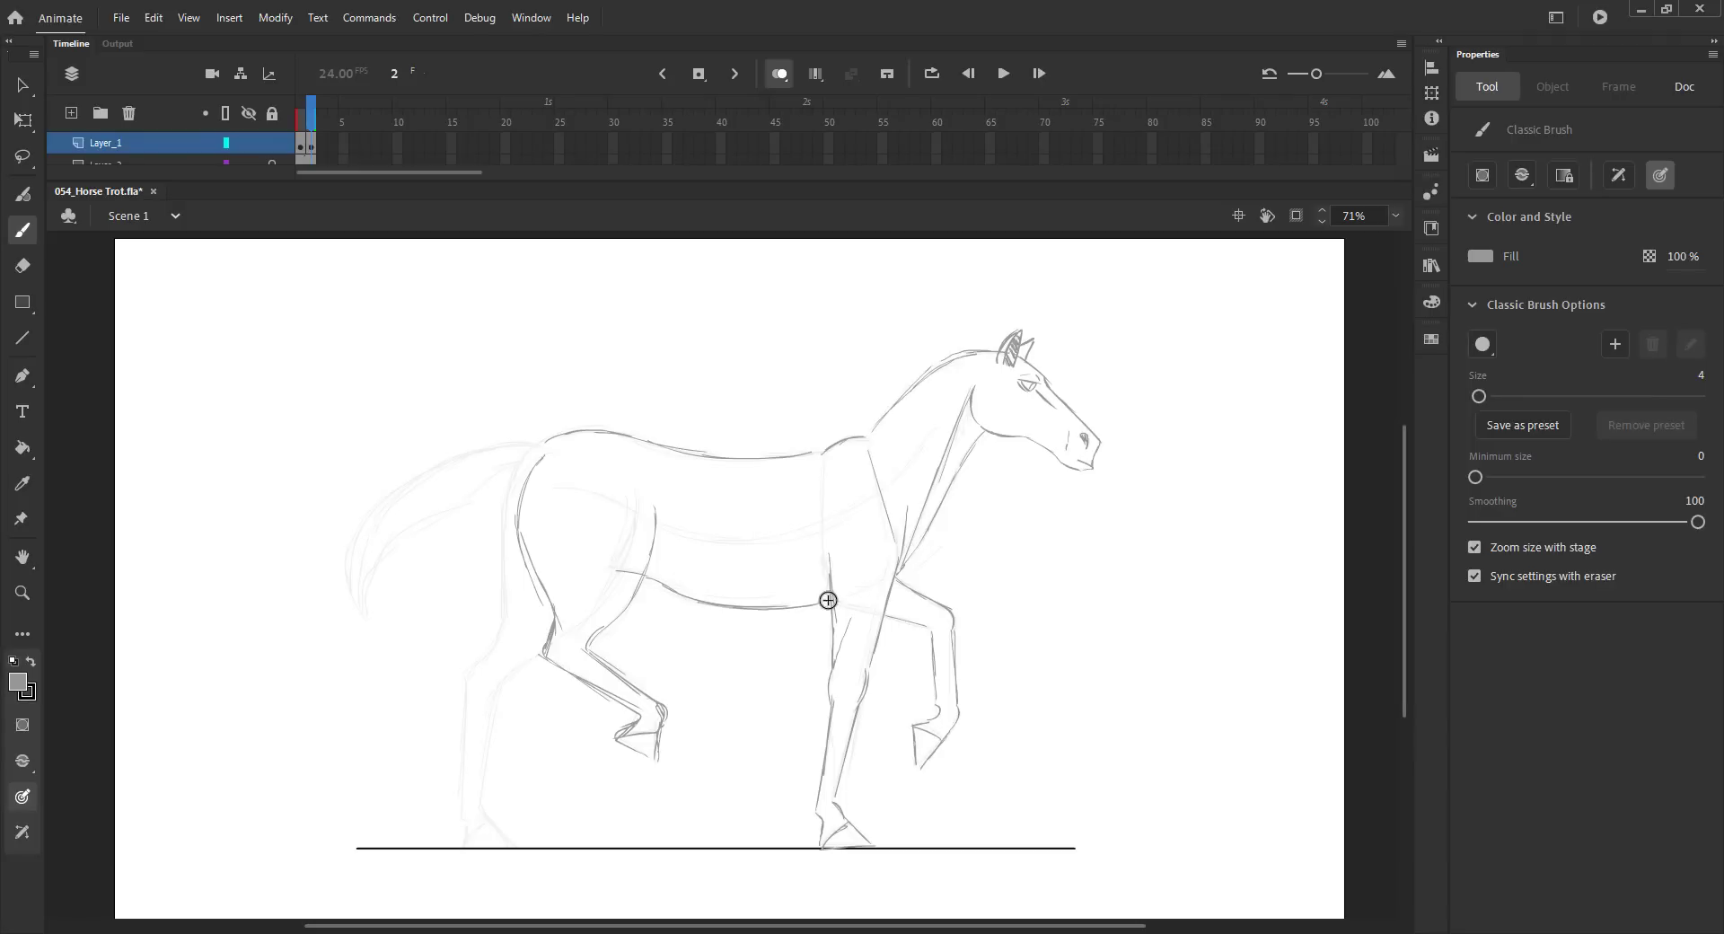
- Draw the standing hind leg, the drooping tail and the shoulder's rear edge on frame 2, saving the file
left_click_drag(526, 445, 503, 595)
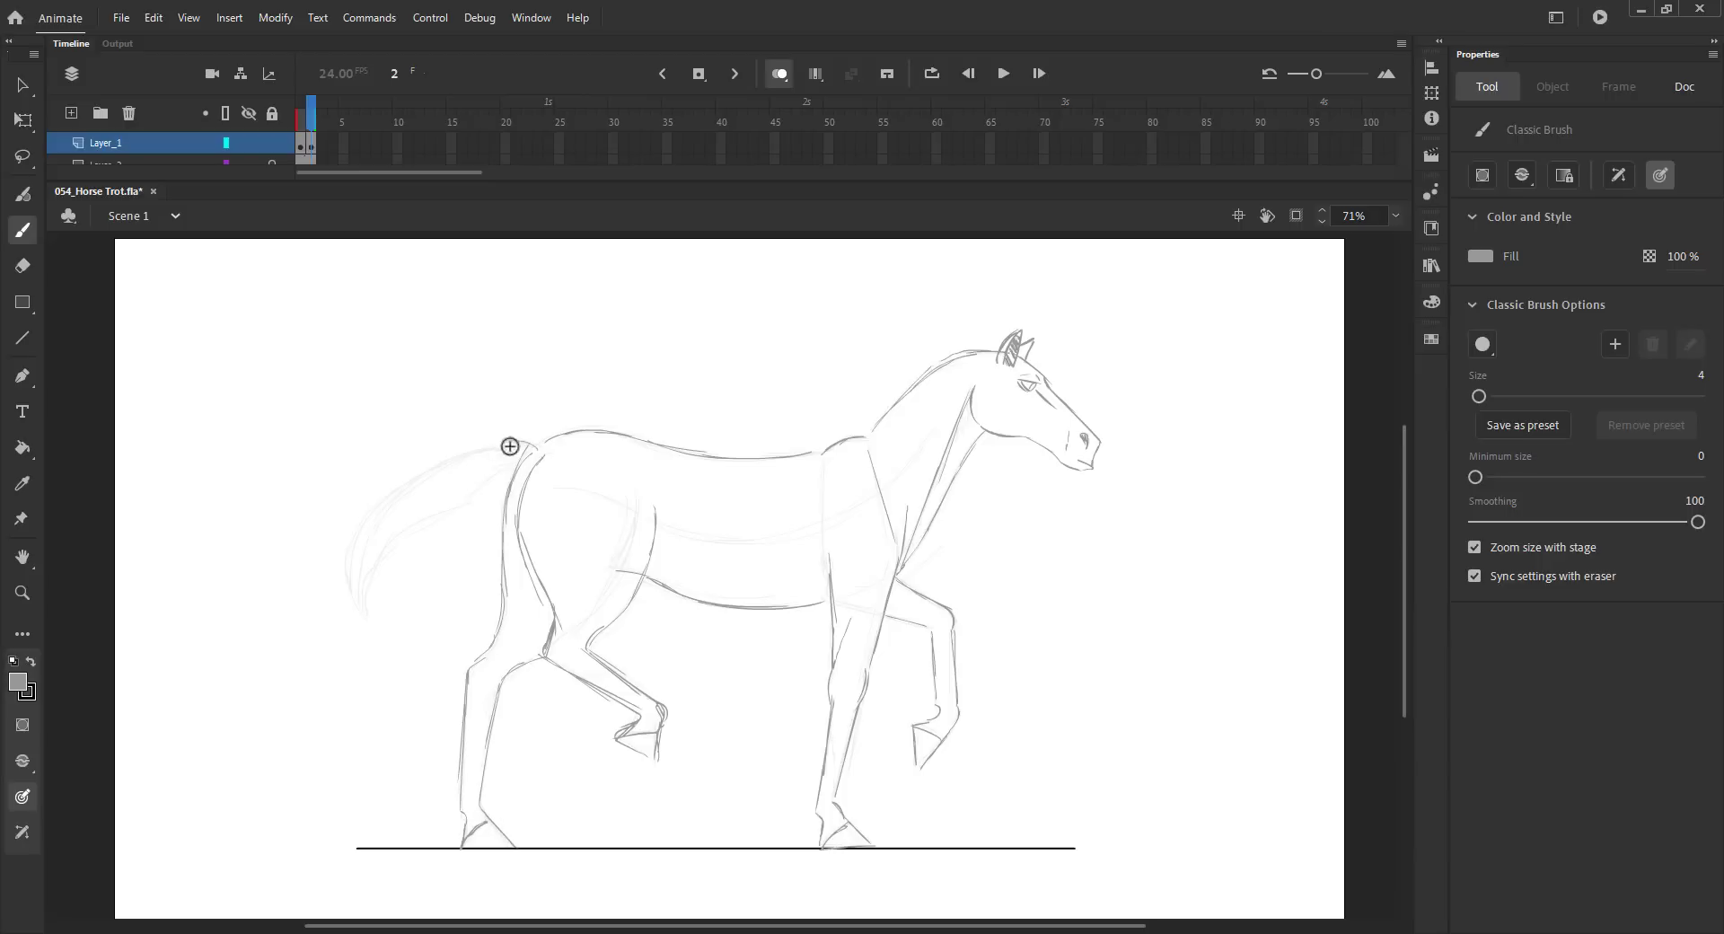
mouse_move(512, 450)
left_mouse_down()
mouse_move(476, 469)
mouse_move(375, 628)
left_mouse_up()
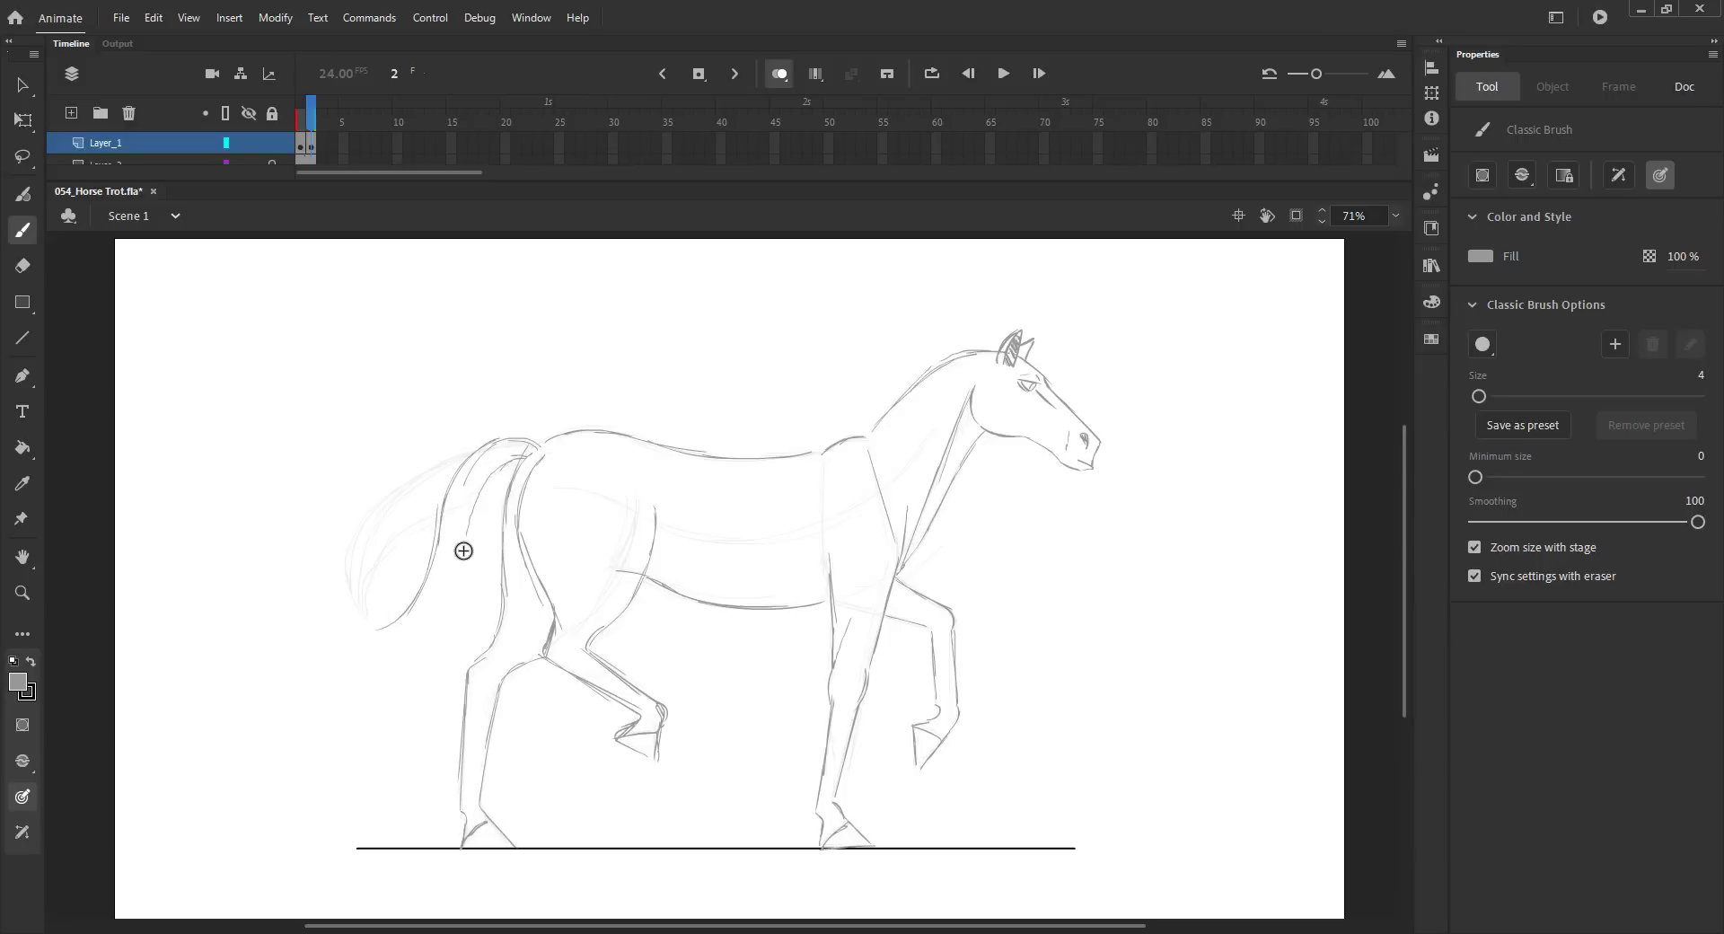
left_click_drag(453, 411, 448, 396)
mouse_move(511, 456)
left_mouse_down()
mouse_move(427, 598)
mouse_move(373, 623)
mouse_move(409, 634)
mouse_move(363, 632)
left_mouse_up()
left_click_drag(356, 635, 403, 635)
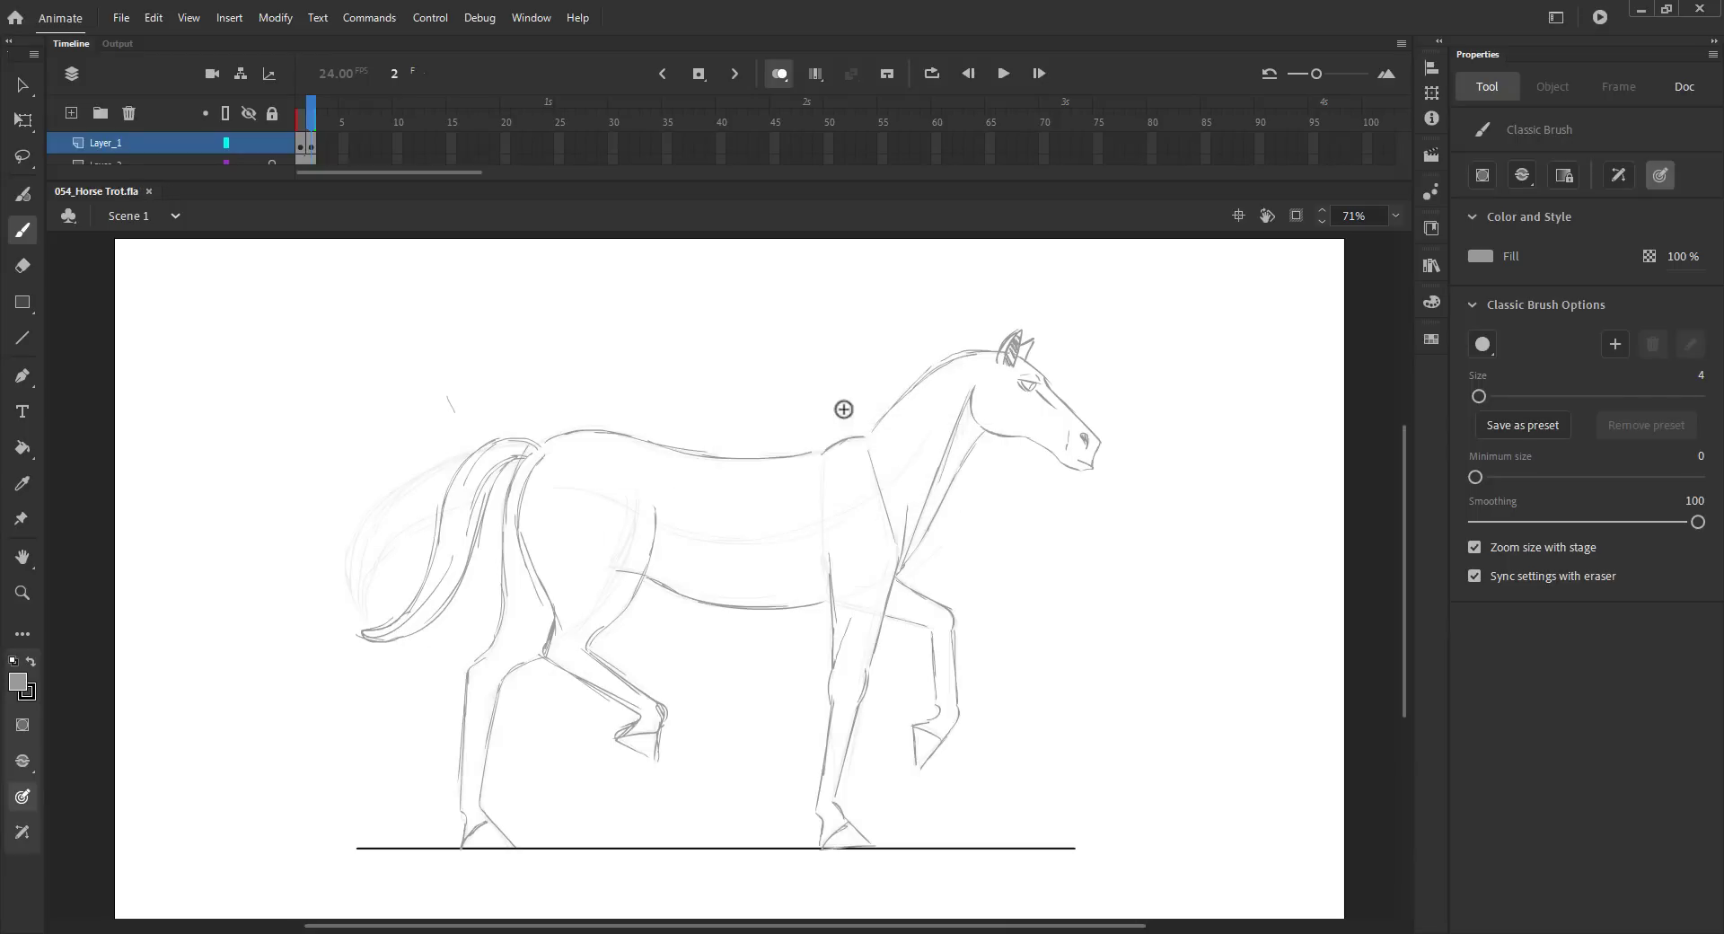
left_click_drag(818, 457, 831, 627)
key("ctrl+2")
key("v")
key("ctrl+s")
- Turn off onion skinning and space Layer_1's poses two frames apart with keyframes at frames 1, 3 and 5, saving the file
left_click(779, 75)
mouse_move(303, 123)
left_mouse_down()
mouse_move(347, 149)
mouse_move(336, 110)
mouse_move(302, 112)
left_mouse_up()
key("F5")
left_click(312, 145)
left_click(333, 146)
scroll(337, 152, "down", 3)
scroll(303, 144, "up", 3)
key("ctrl+s")
left_click(486, 386)
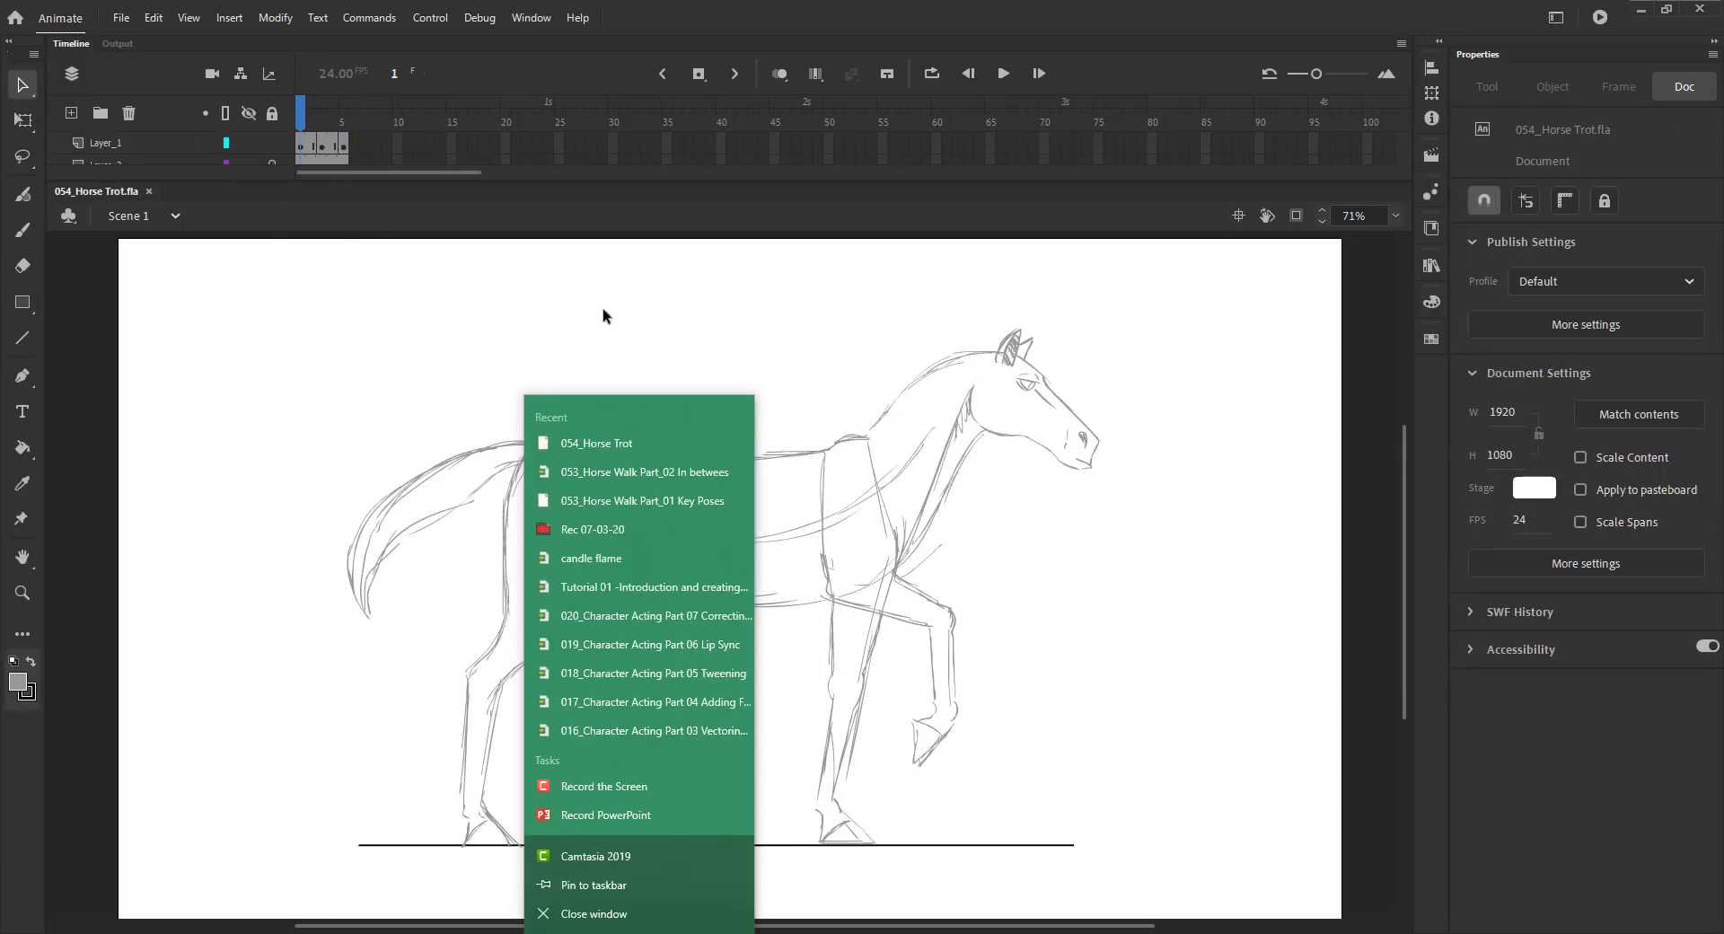
left_click(602, 316)
- Insert a blank keyframe at frame 2 of Layer_1, save the file and turn on onion skinning
key("period")
key("period")
left_click(312, 144)
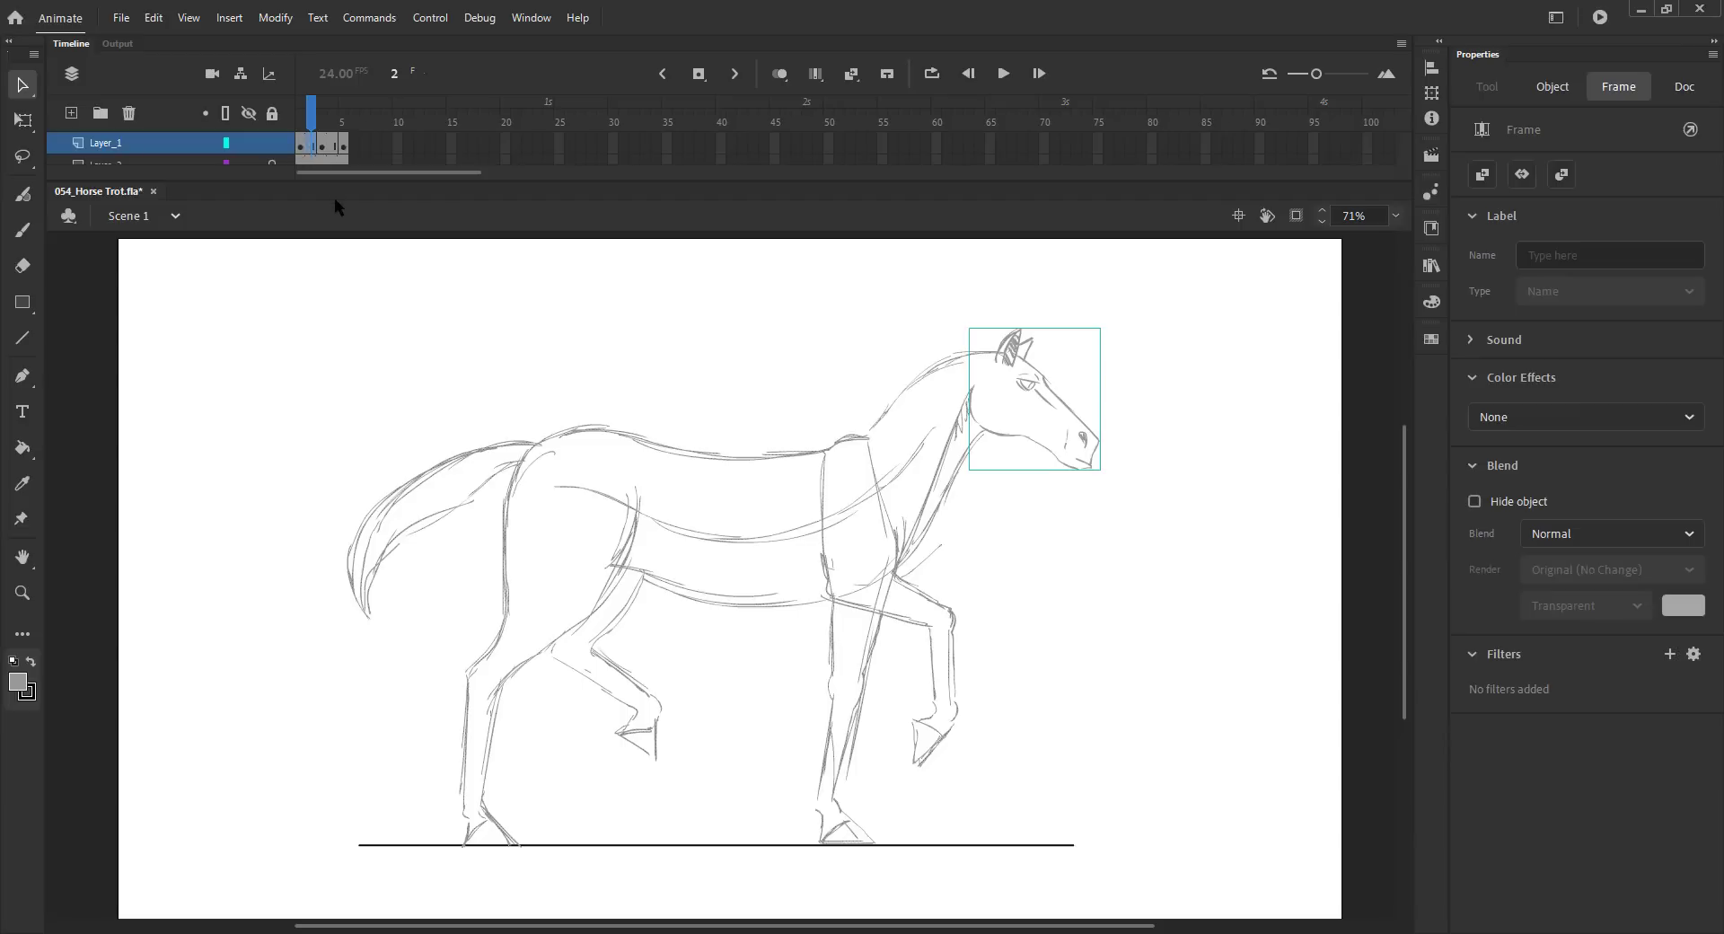
key("F7")
key("ctrl+s")
key("alt+shift+o")
- Copy the head group from frame 1 and paste it in place on frame 2
left_click(581, 352)
key("comma")
left_click(1061, 444)
key("ctrl+c")
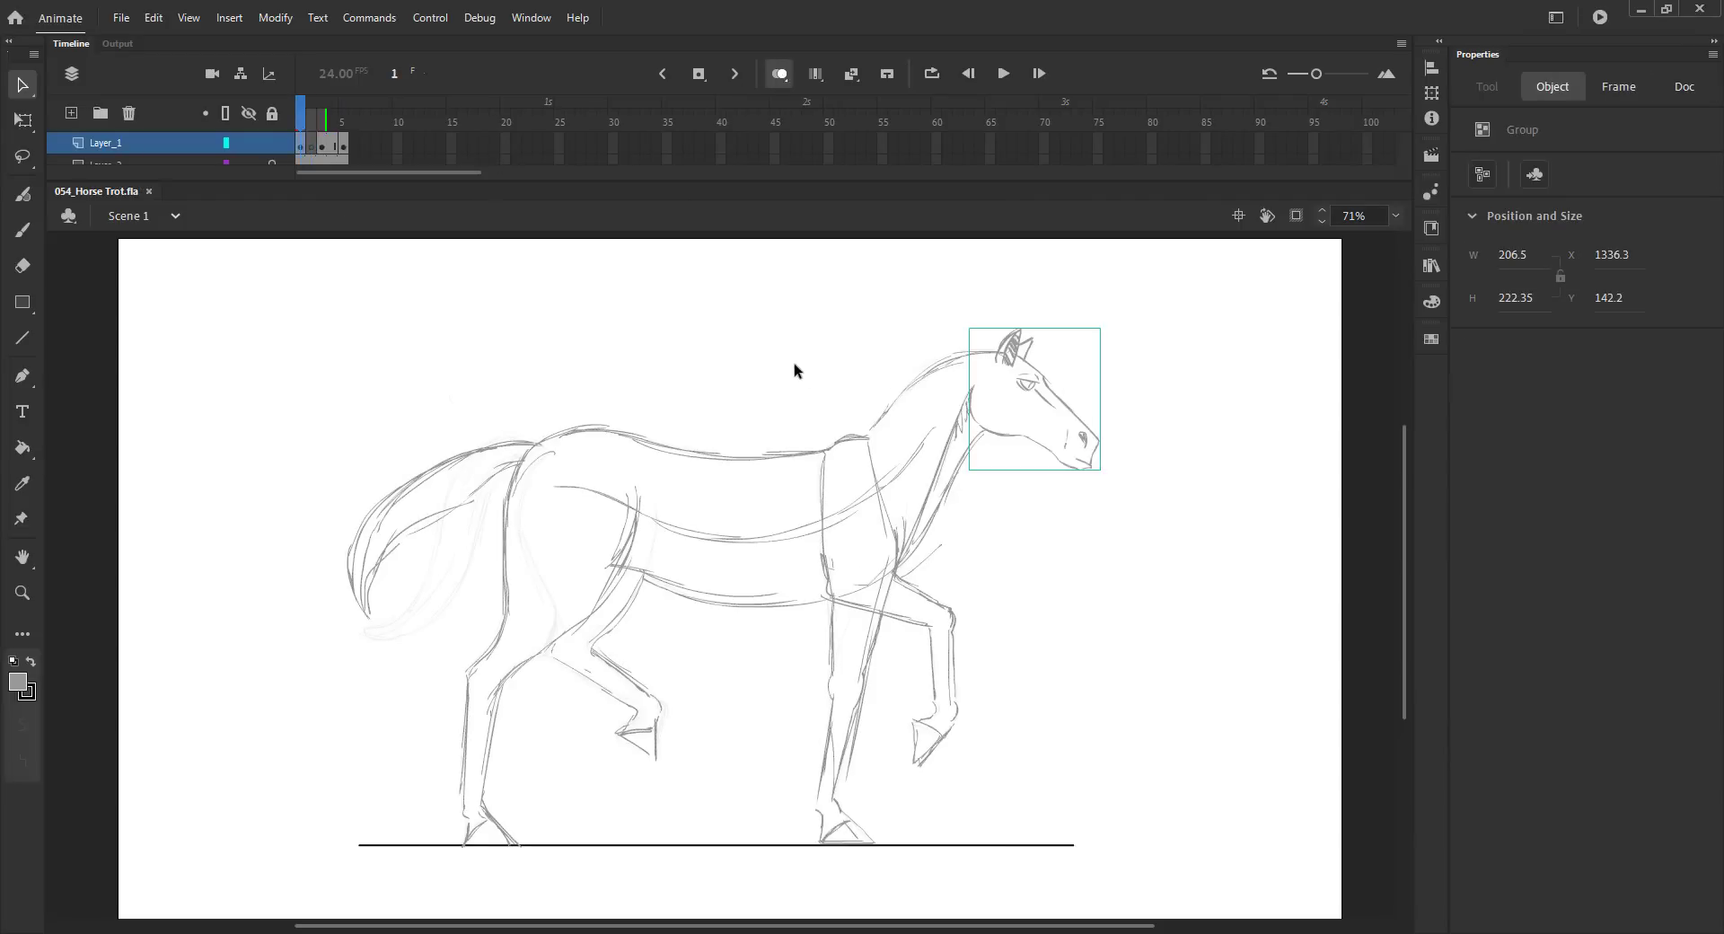
key("period")
key("ctrl+shift+v")
- Raise the head group on frame 2 and rotate it so the muzzle lifts slightly, saving the file
key("shift+Up")
key("shift+Up")
key("q")
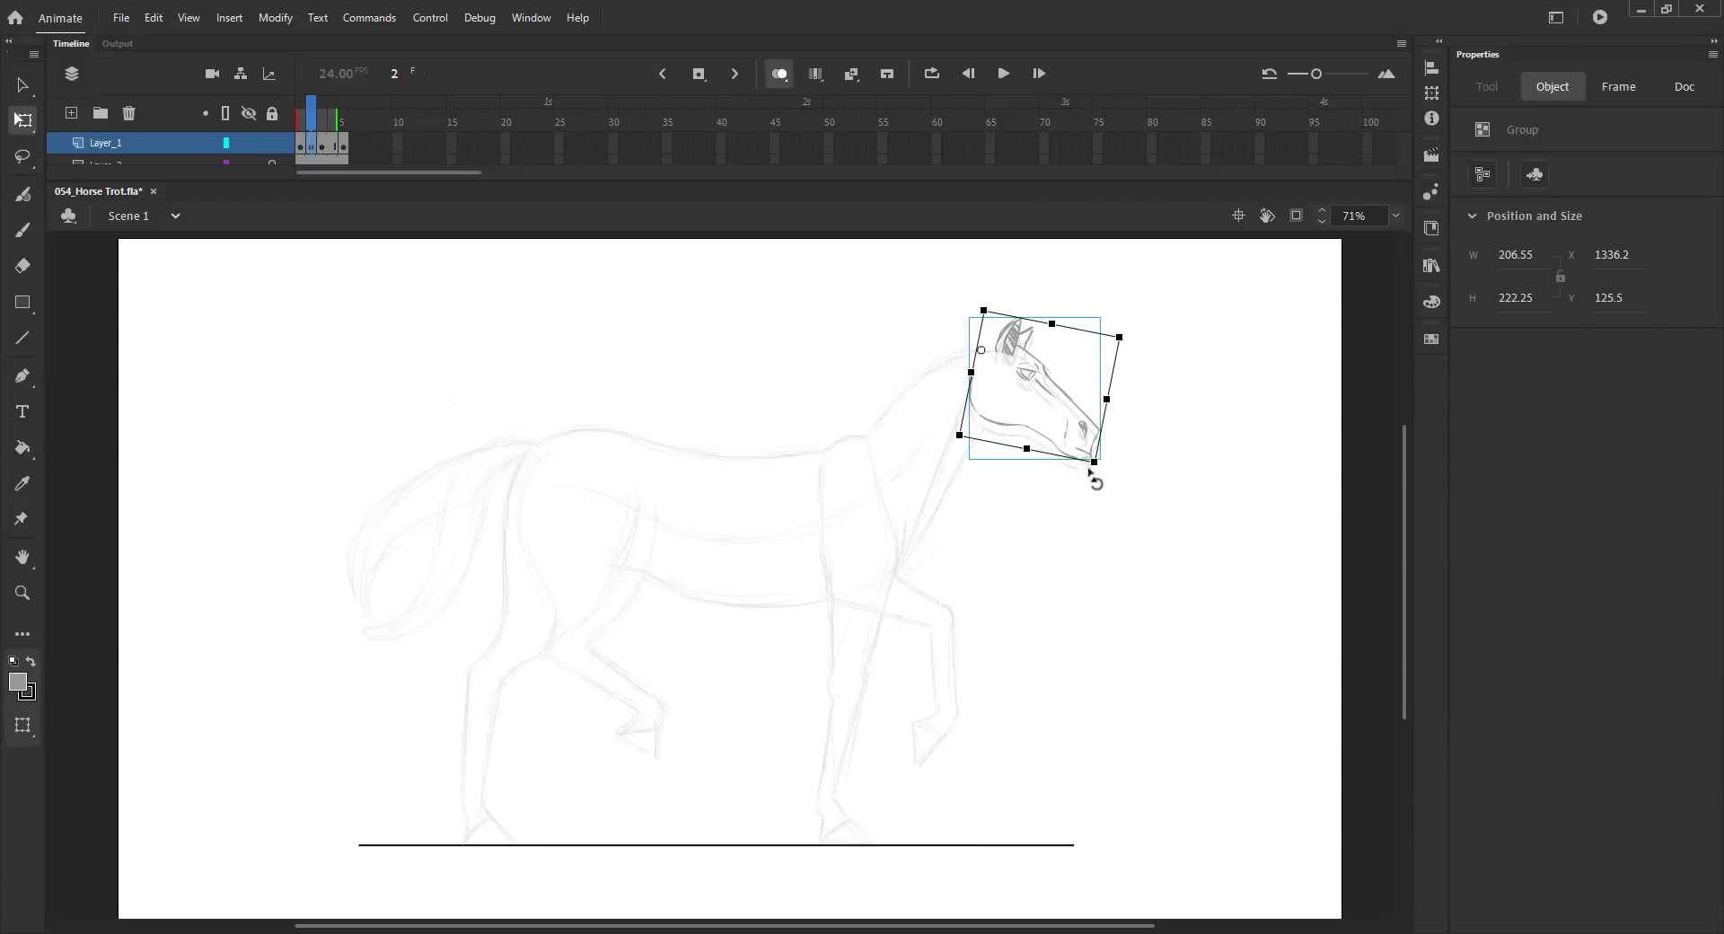
left_click_drag(1096, 478, 1114, 473)
left_click(1057, 455)
key("ctrl+s")
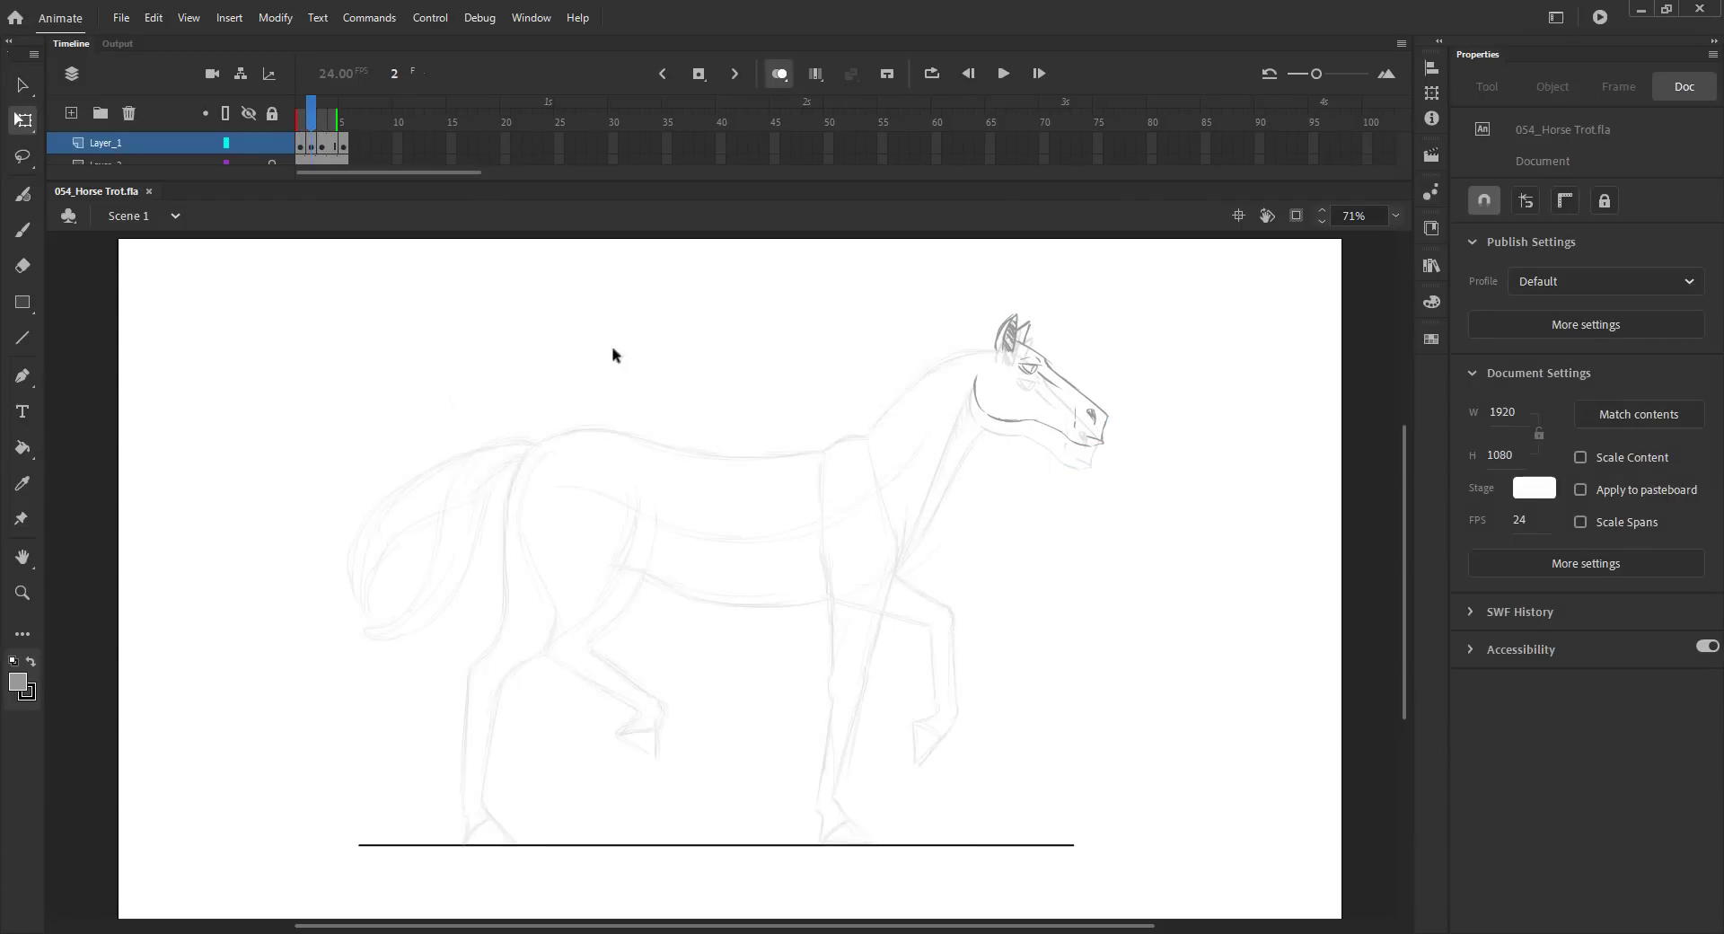
- Brush in the withers, back and croup line on frame 2, slightly higher than the onion-skinned poses
key("z")
left_click_drag(366, 290, 1152, 871)
key("b")
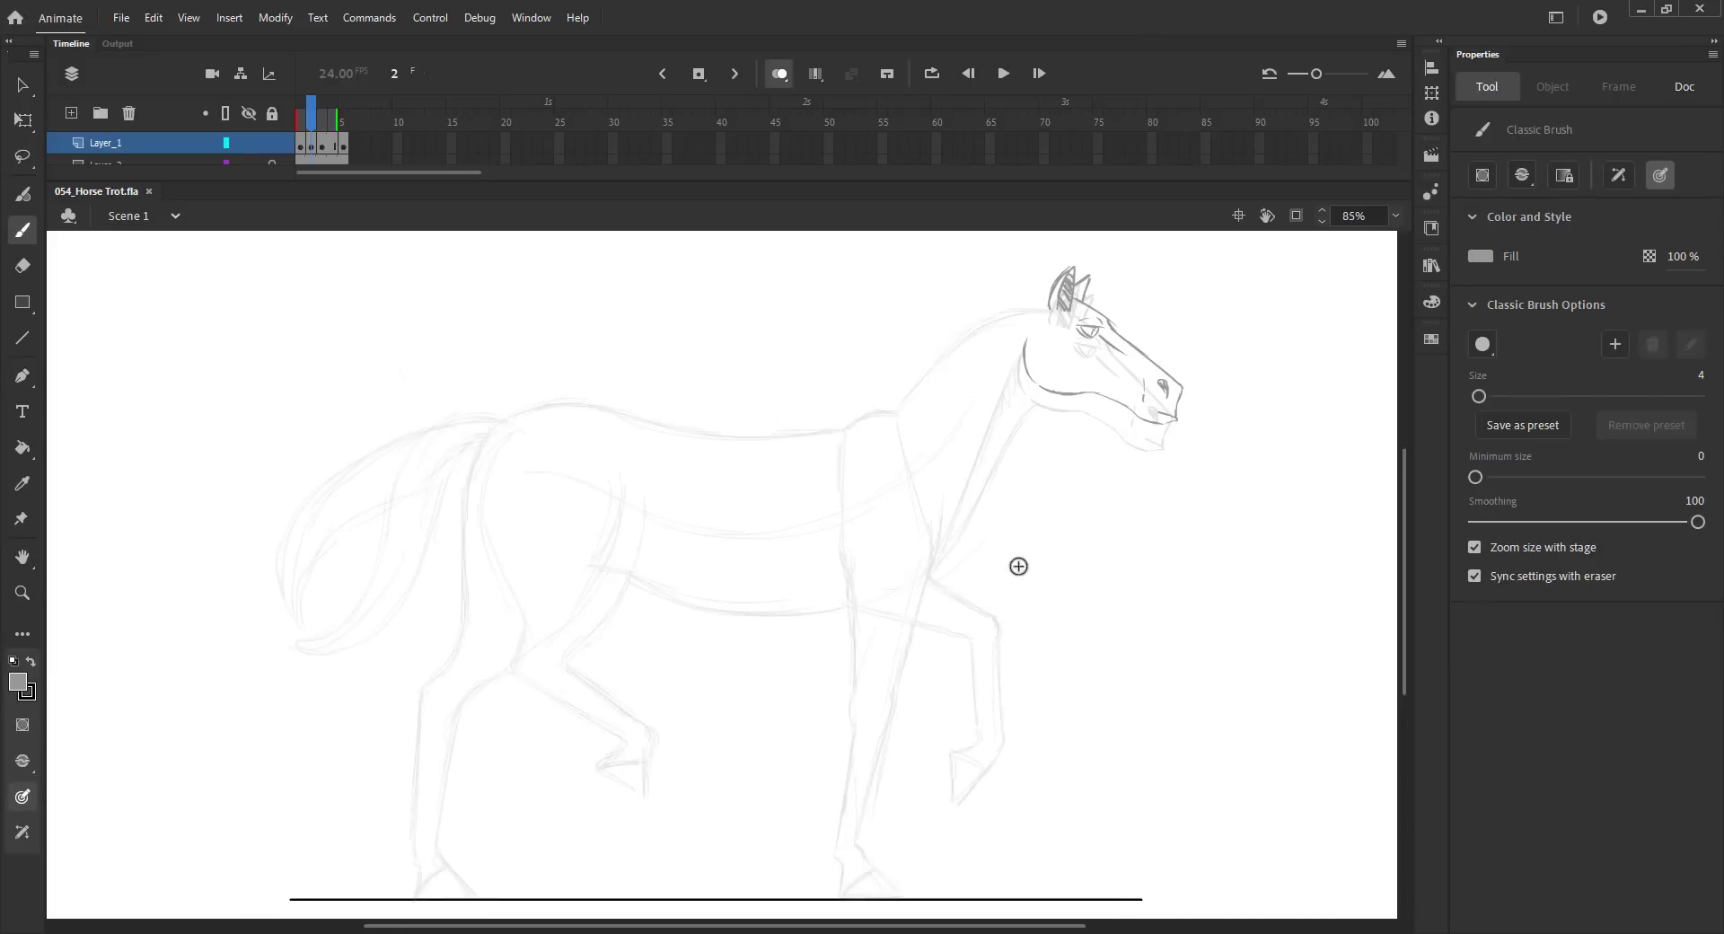
left_click_drag(855, 402, 885, 394)
left_click_drag(645, 404, 714, 413)
left_click_drag(630, 404, 804, 415)
left_click_drag(680, 418, 893, 395)
left_click_drag(844, 404, 779, 413)
left_click_drag(648, 406, 511, 406)
mouse_move(490, 417)
left_mouse_down()
mouse_move(564, 388)
mouse_move(629, 394)
left_mouse_up()
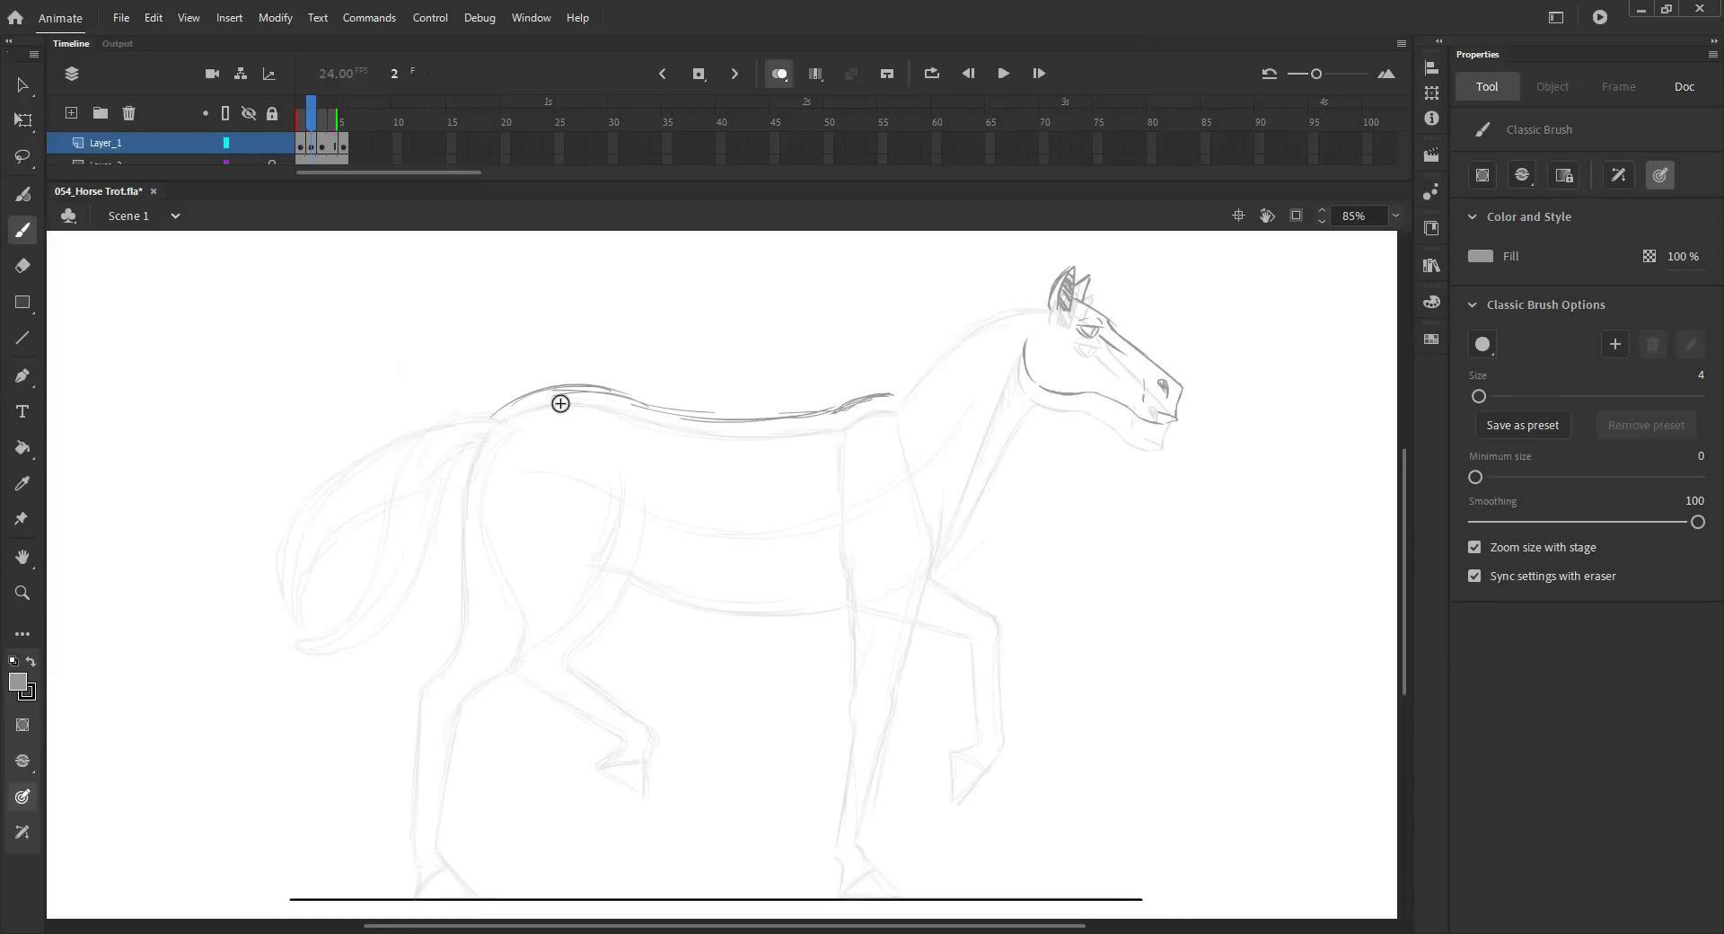
- Draw the shoulder's front edge, the neck's top, throat and inner lines and the rear belly on frame 2, saving the file
left_click_drag(898, 427, 969, 687)
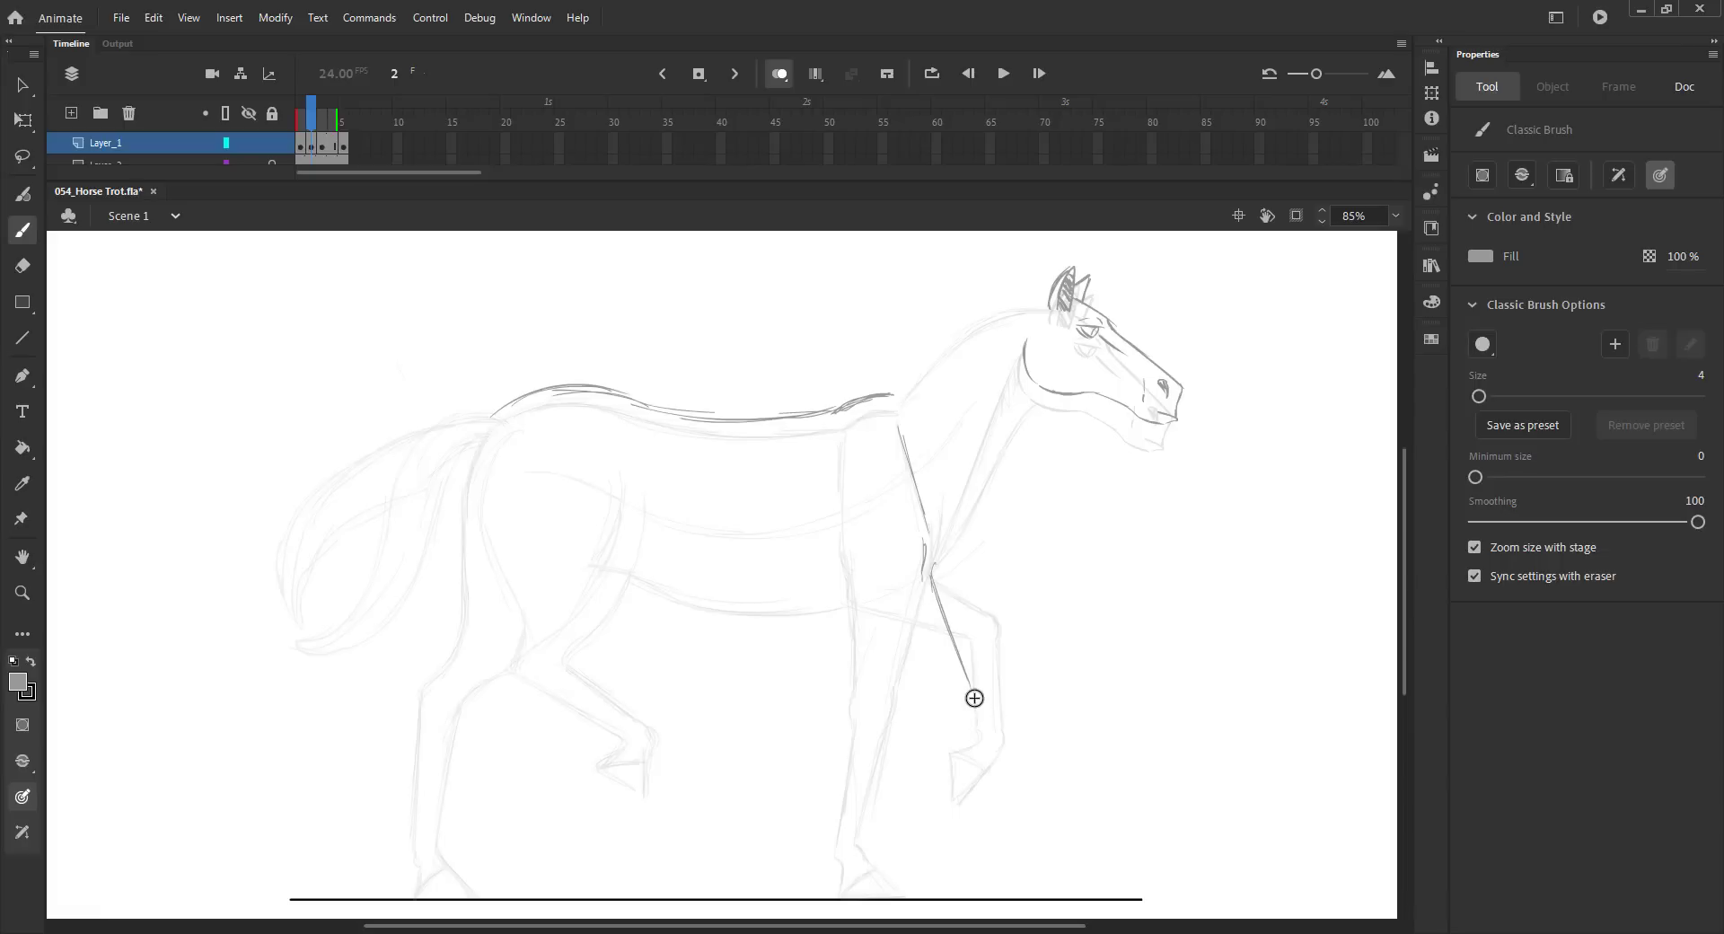
left_click_drag(593, 558, 656, 569)
left_click_drag(1037, 389, 972, 499)
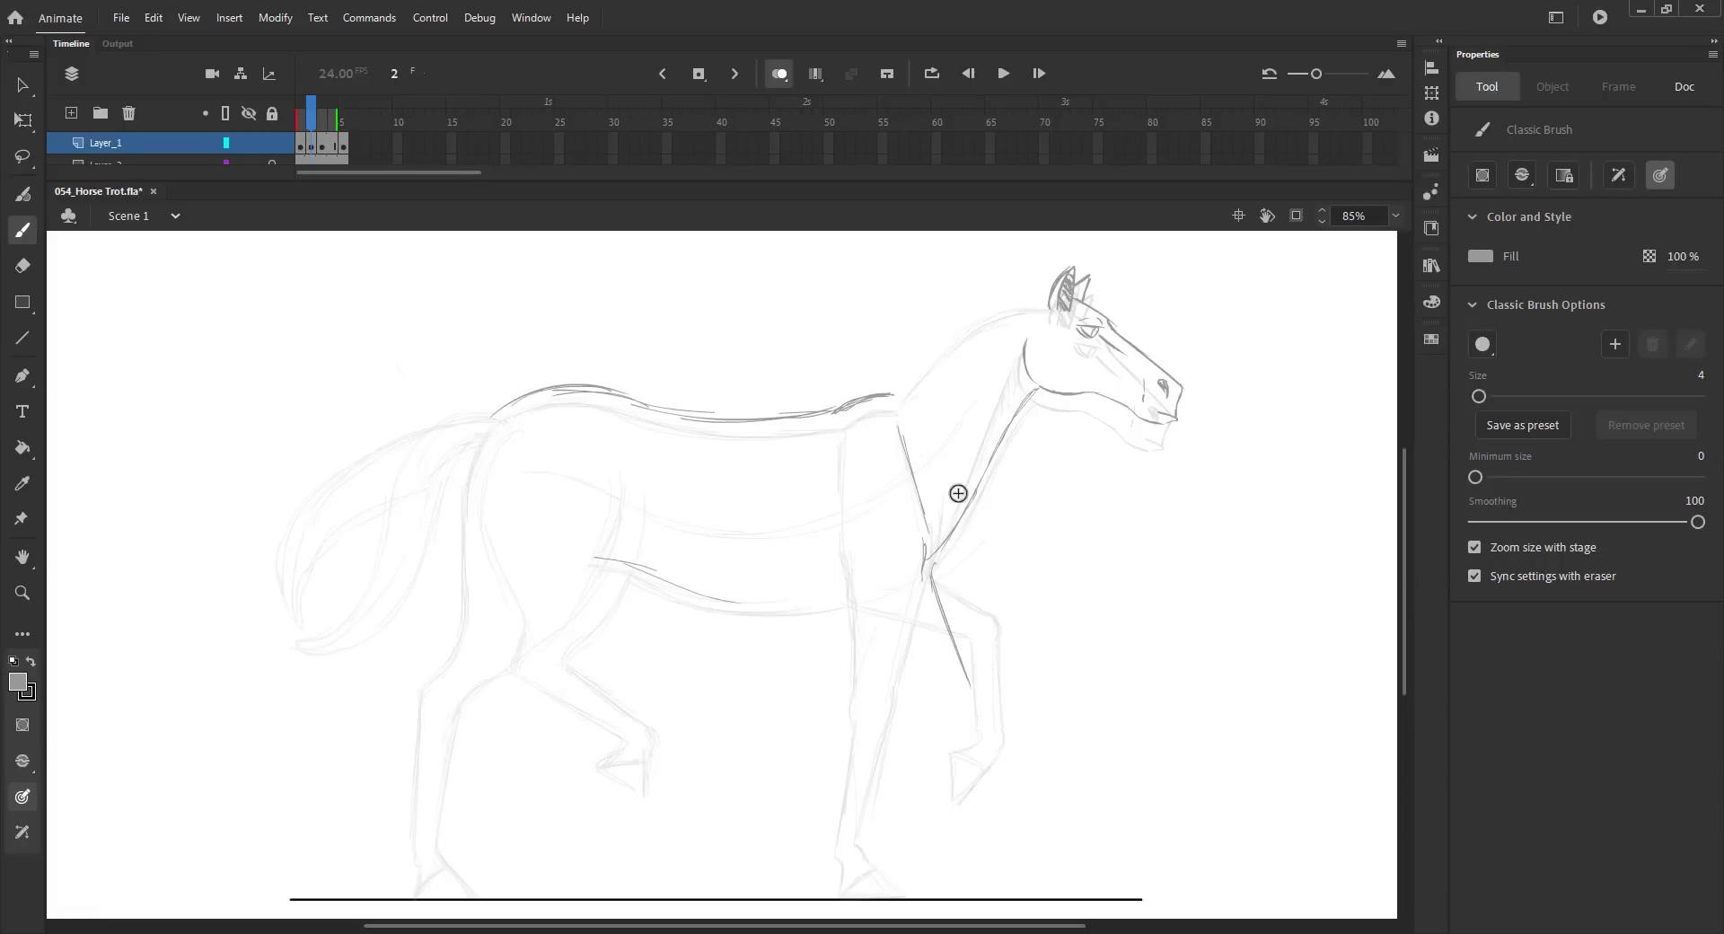
left_click_drag(1061, 289, 997, 308)
left_click_drag(1032, 334, 1000, 408)
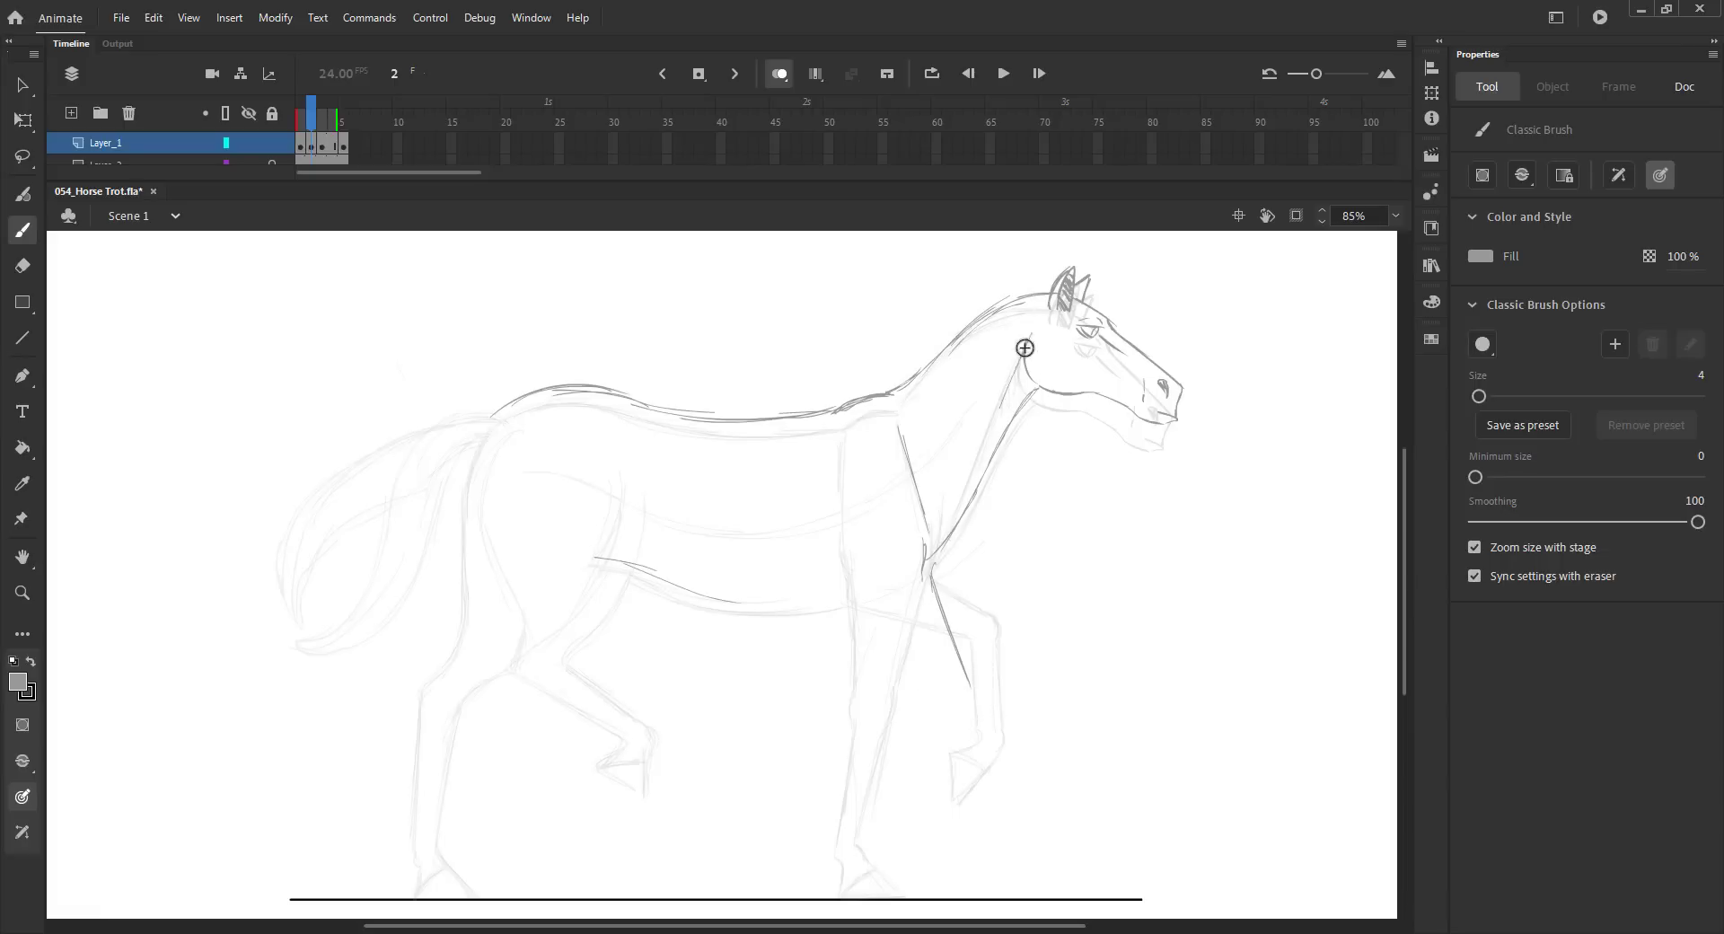
key("ctrl+s")
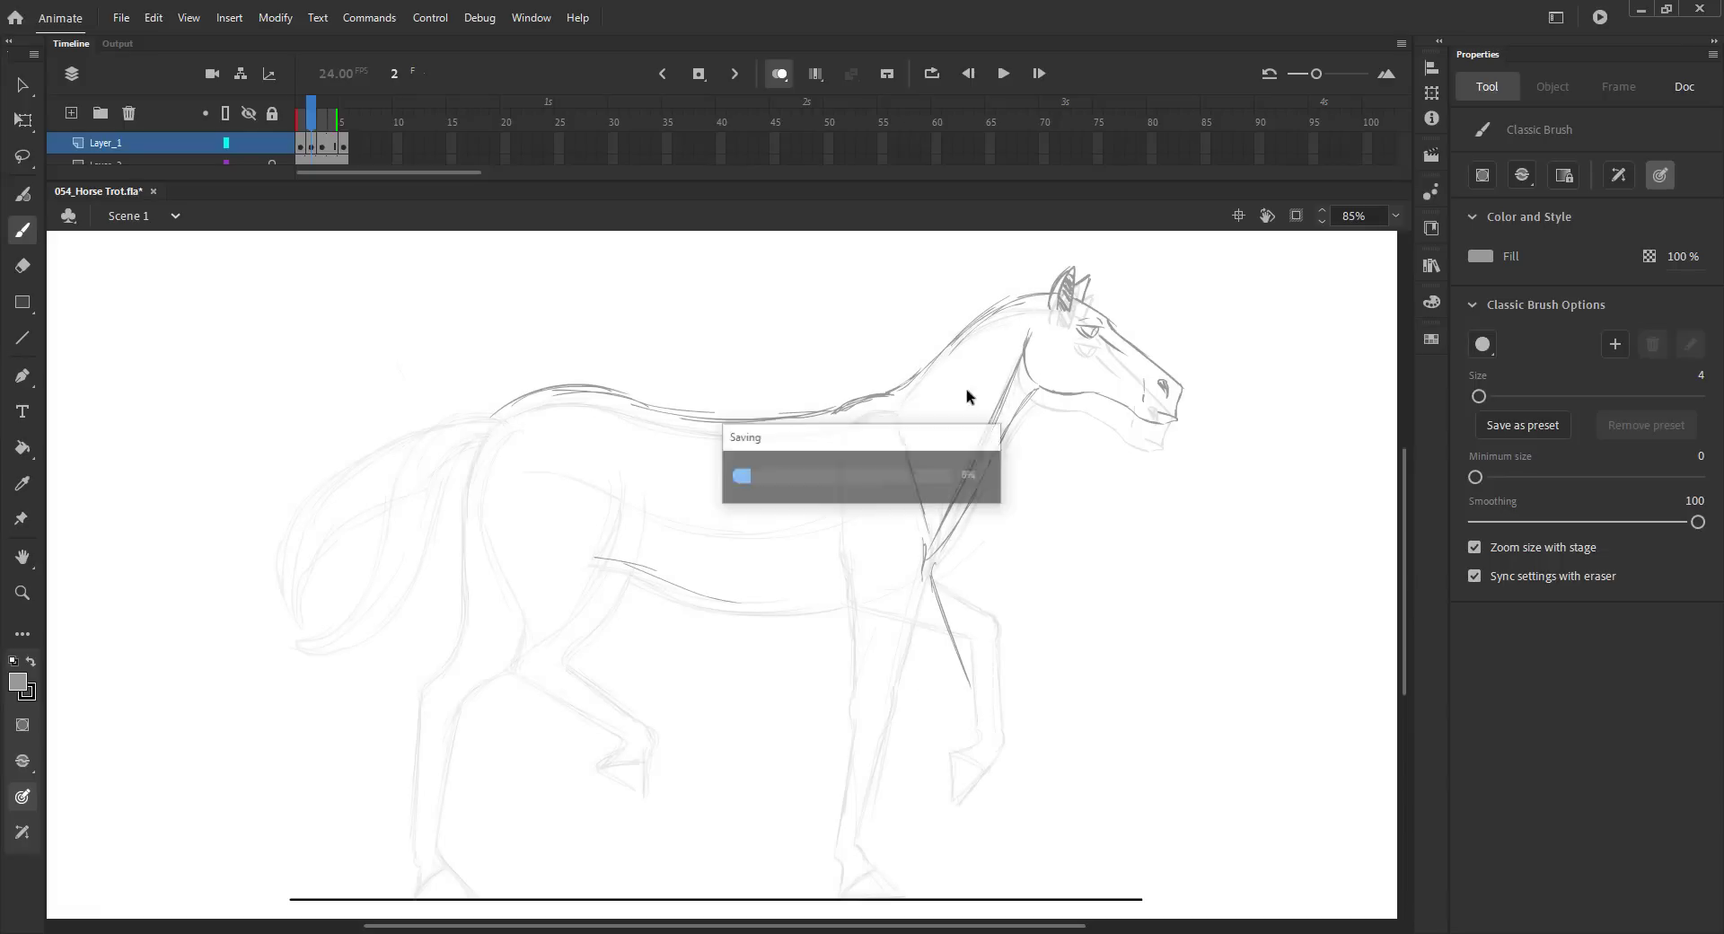
- Finish the belly and shoulder's rear edge on frame 2, and draw the foreleg reaching forward with its hoof above the ground
mouse_move(714, 596)
left_mouse_down()
mouse_move(821, 595)
mouse_move(854, 569)
left_mouse_up()
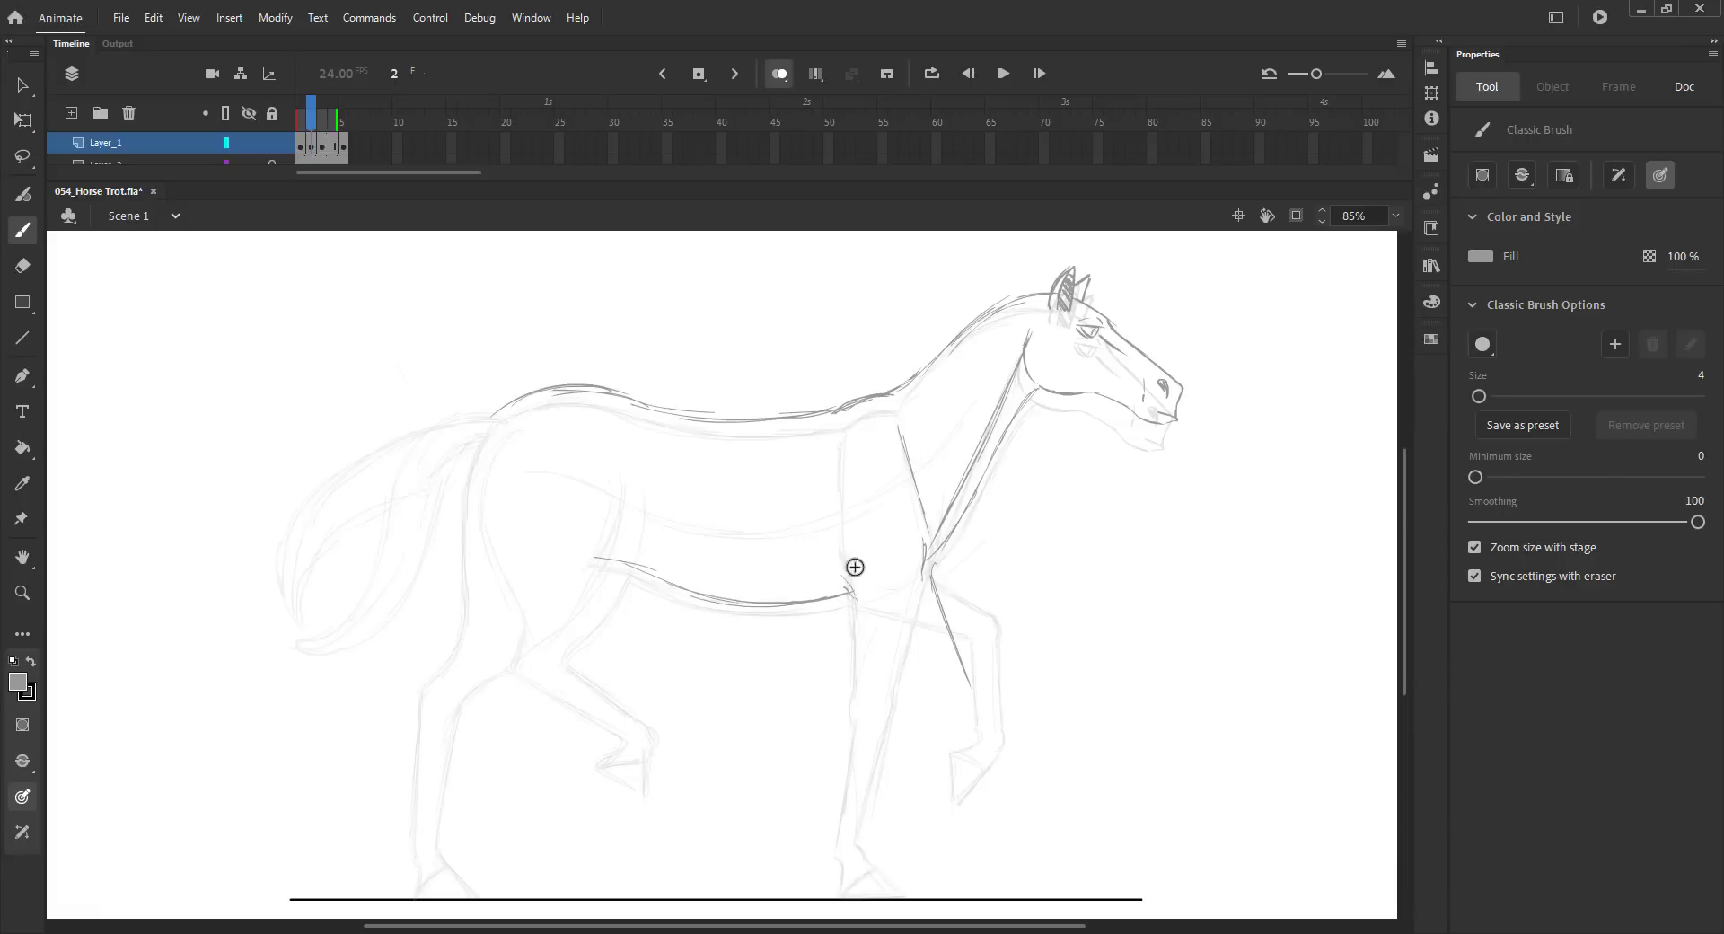
left_click_drag(842, 420, 855, 598)
mouse_move(849, 586)
left_mouse_down()
mouse_move(961, 722)
mouse_move(977, 697)
mouse_move(1021, 808)
left_mouse_up()
left_click_drag(953, 720, 997, 796)
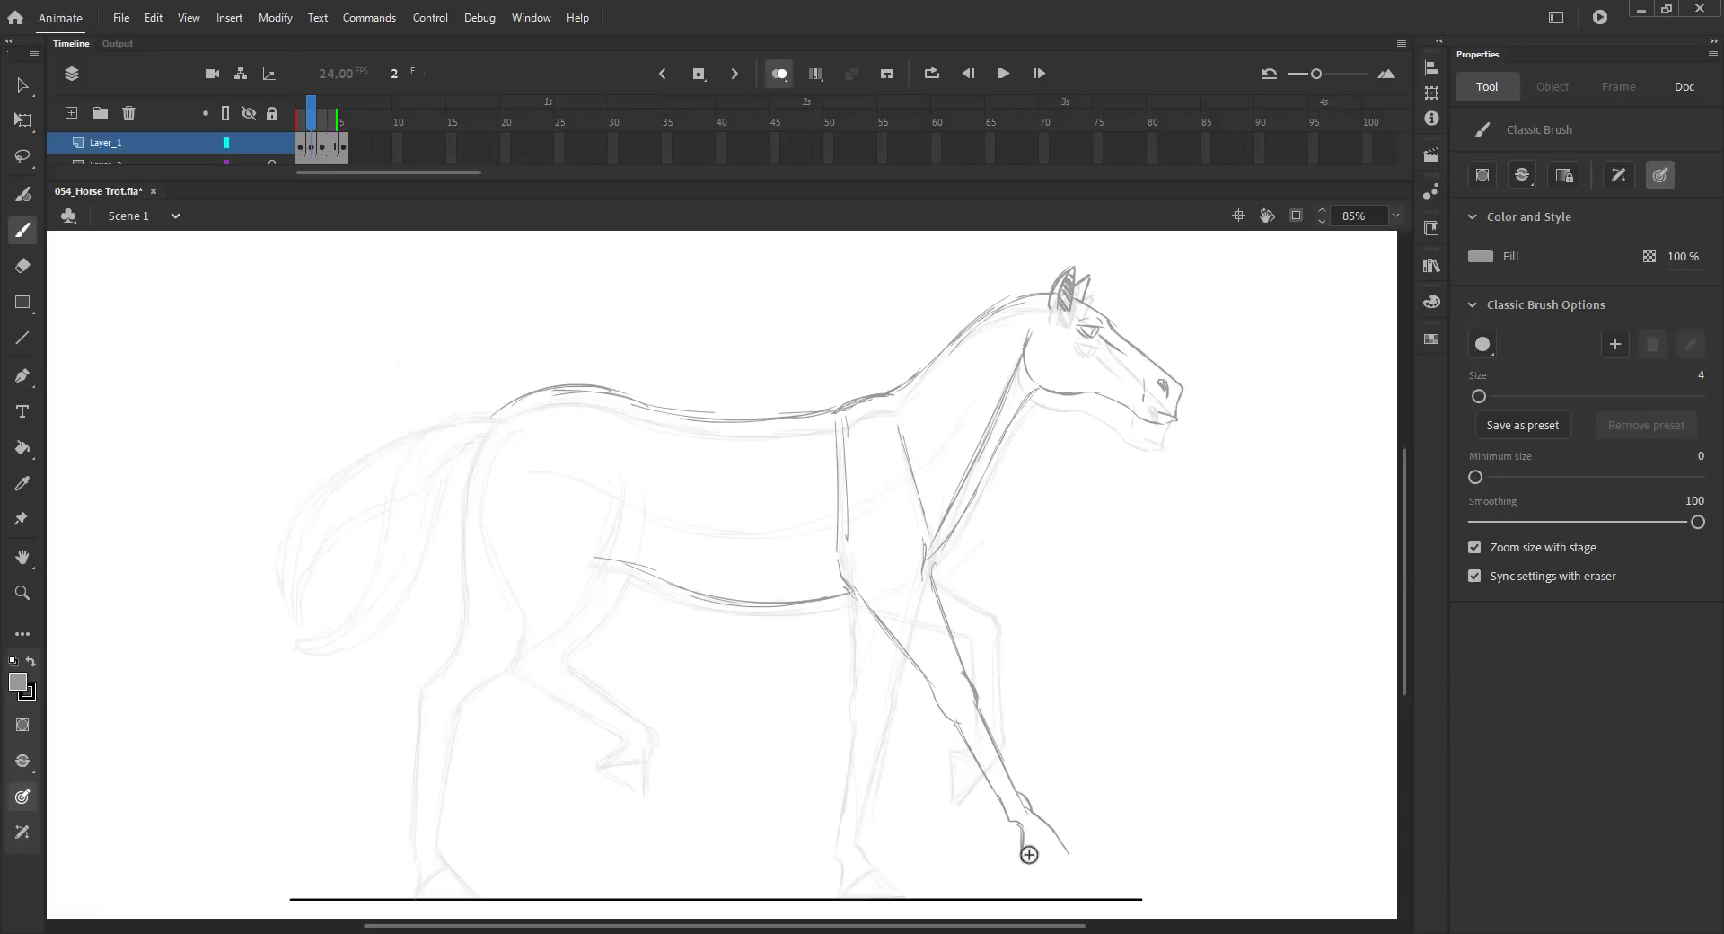
left_click_drag(1031, 815, 1082, 859)
left_click_drag(1022, 822, 1021, 860)
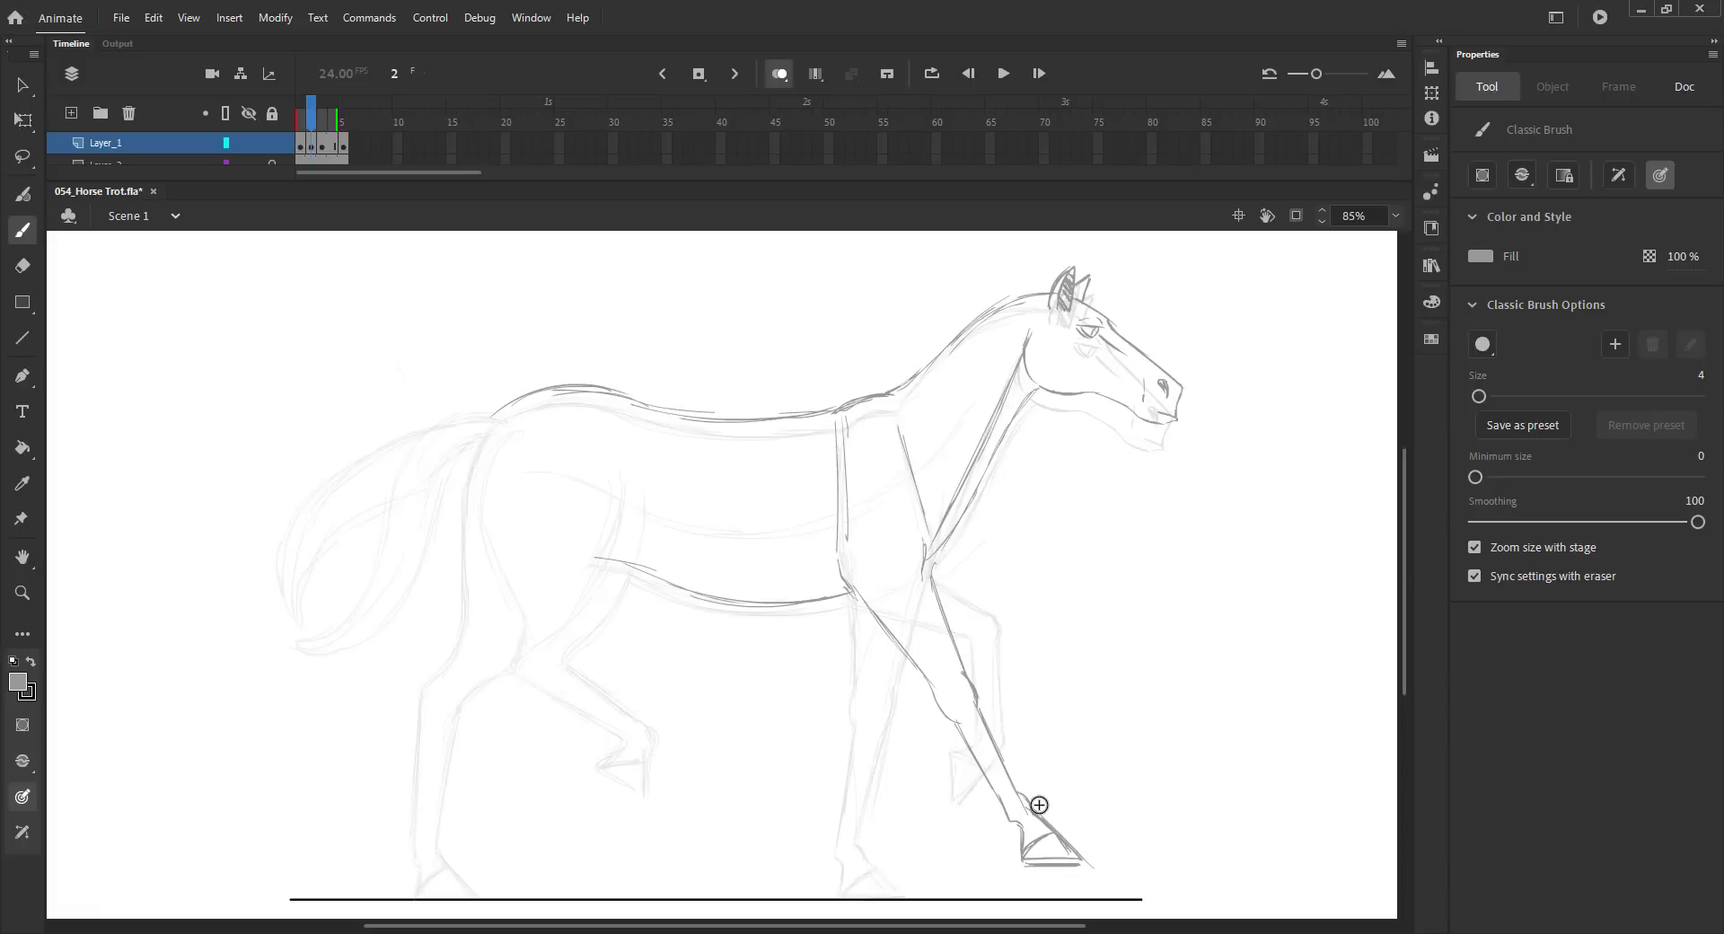
- Draw the other foreleg on frame 2 bent backward at the knee, with its hoof lifted behind
left_click_drag(892, 593, 849, 681)
left_click_drag(892, 645, 883, 711)
key("comma")
key("period")
left_click_drag(888, 666, 882, 700)
left_click_drag(844, 598, 812, 772)
left_click_drag(849, 686, 773, 796)
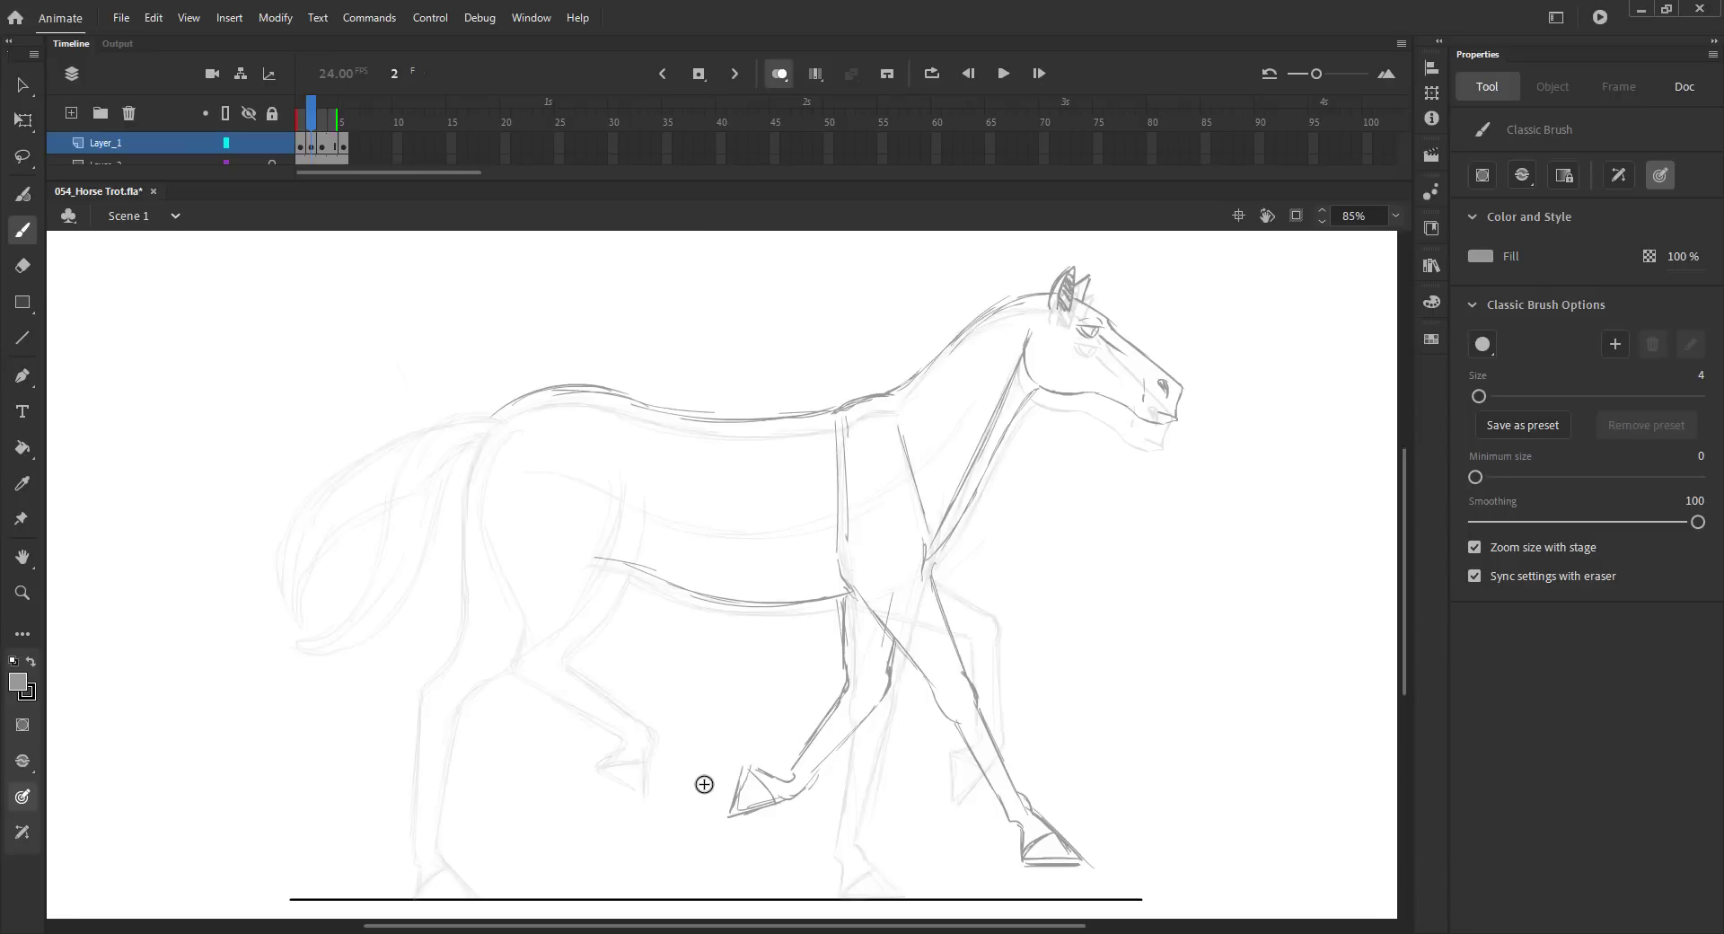
- Draw the rump, thigh and hind leg stretched backward on frame 2, with its hoof off the ground
left_click_drag(628, 473, 629, 486)
left_click_drag(500, 408, 446, 530)
left_click_drag(618, 468, 598, 532)
left_click_drag(614, 474, 503, 619)
left_click_drag(568, 564, 420, 676)
left_click_drag(462, 463, 435, 573)
left_click_drag(447, 514, 370, 738)
mouse_move(438, 658)
left_mouse_down()
mouse_move(360, 796)
mouse_move(344, 781)
left_mouse_up()
left_click_drag(372, 712, 305, 842)
key("comma")
key("period")
left_click_drag(352, 832, 300, 858)
- Draw the other hind leg swinging forward under the belly on frame 2, with its hoof just above the ground
mouse_move(621, 565)
left_mouse_down()
mouse_move(580, 621)
mouse_move(623, 563)
left_mouse_up()
left_click_drag(620, 565, 582, 638)
key("ctrl+z")
key("ctrl+z")
key("ctrl+z")
mouse_move(617, 569)
left_mouse_down()
mouse_move(573, 673)
mouse_move(627, 780)
left_mouse_up()
left_click_drag(532, 682, 621, 796)
left_click_drag(576, 659, 625, 776)
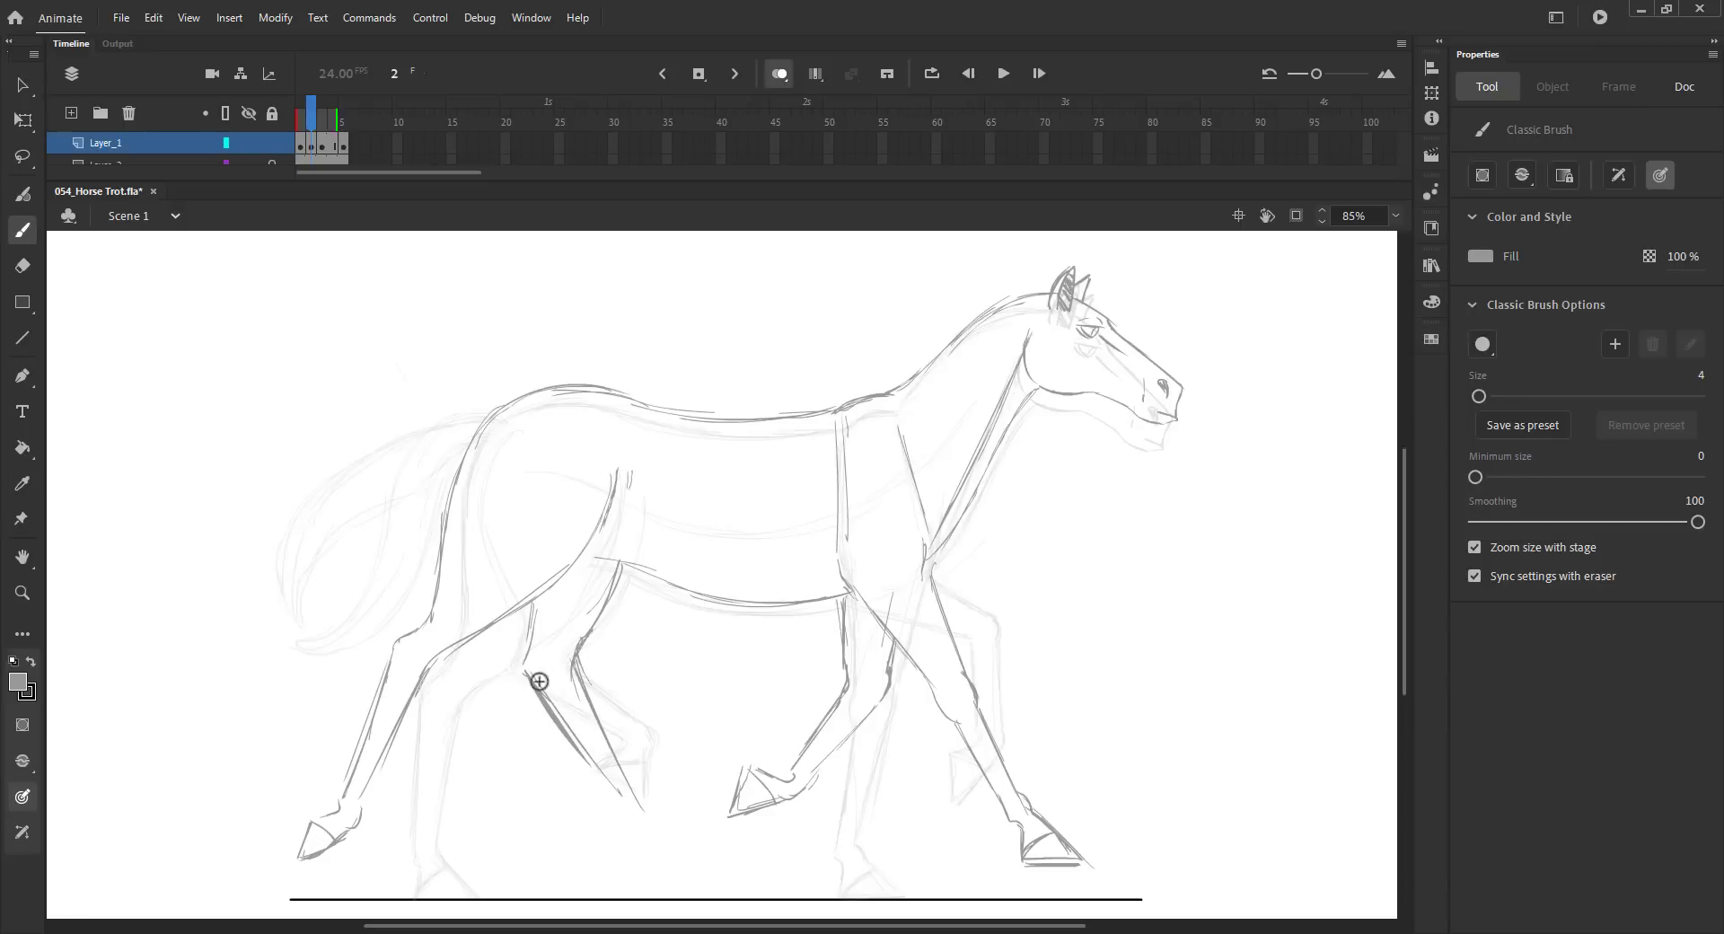
left_click_drag(530, 675, 610, 794)
mouse_move(575, 743)
left_mouse_down()
mouse_move(619, 796)
mouse_move(626, 842)
mouse_move(670, 860)
mouse_move(630, 852)
left_mouse_up()
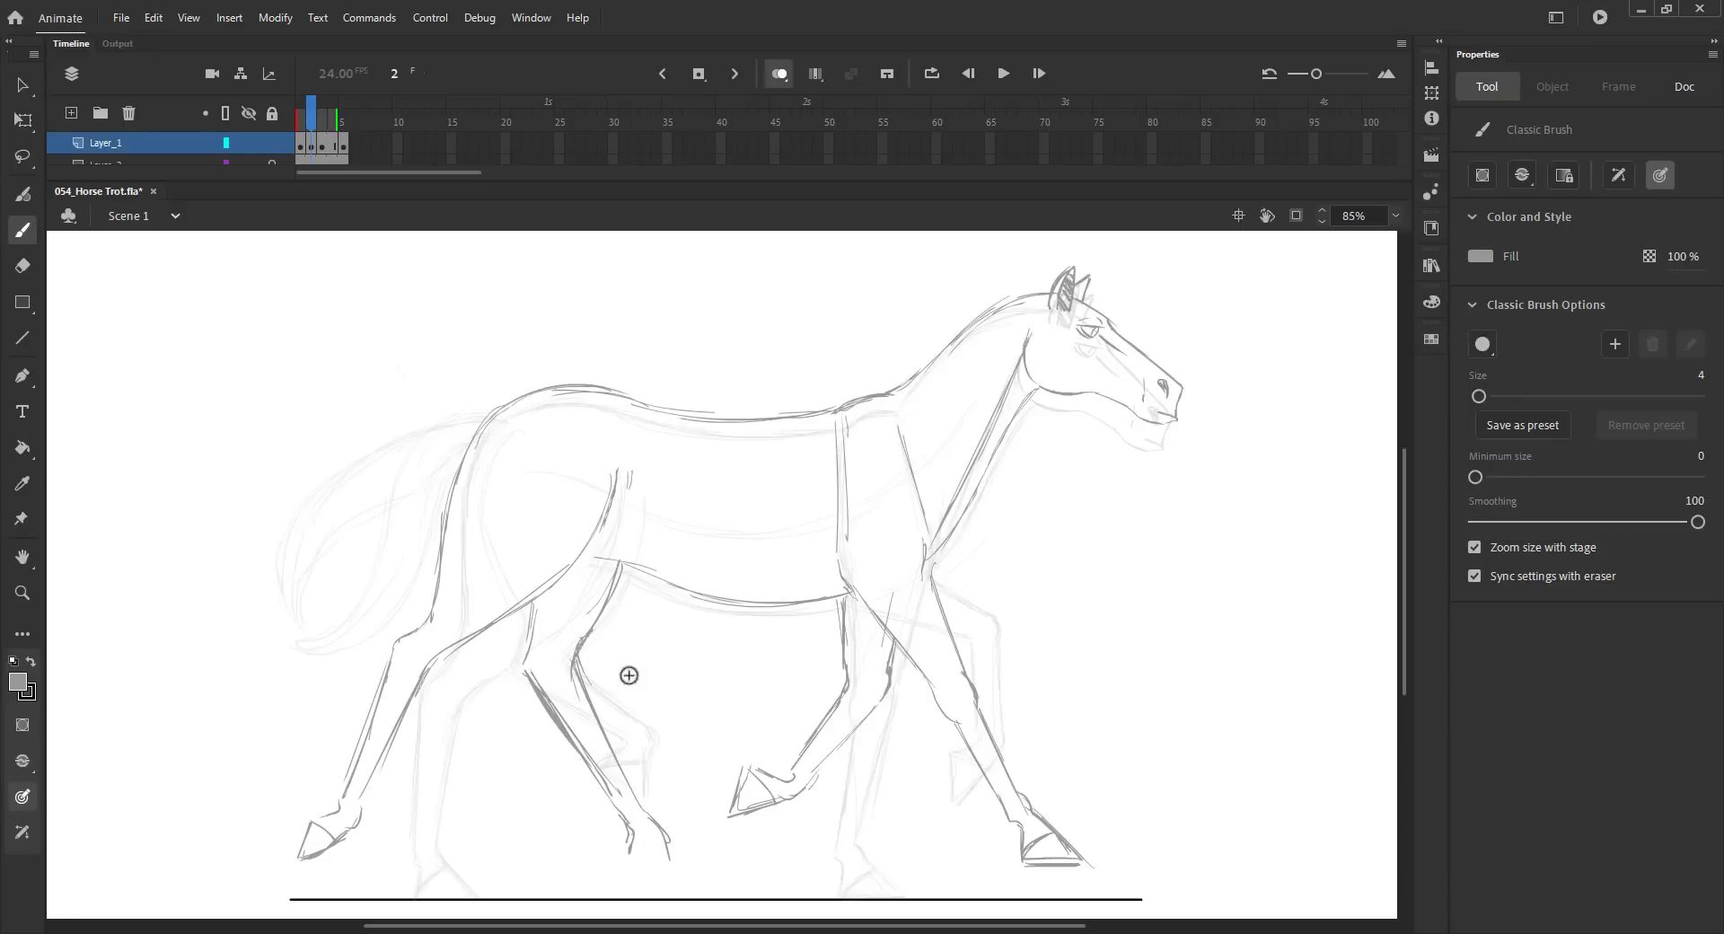
mouse_move(629, 567)
left_mouse_down()
mouse_move(577, 647)
mouse_move(617, 773)
left_mouse_up()
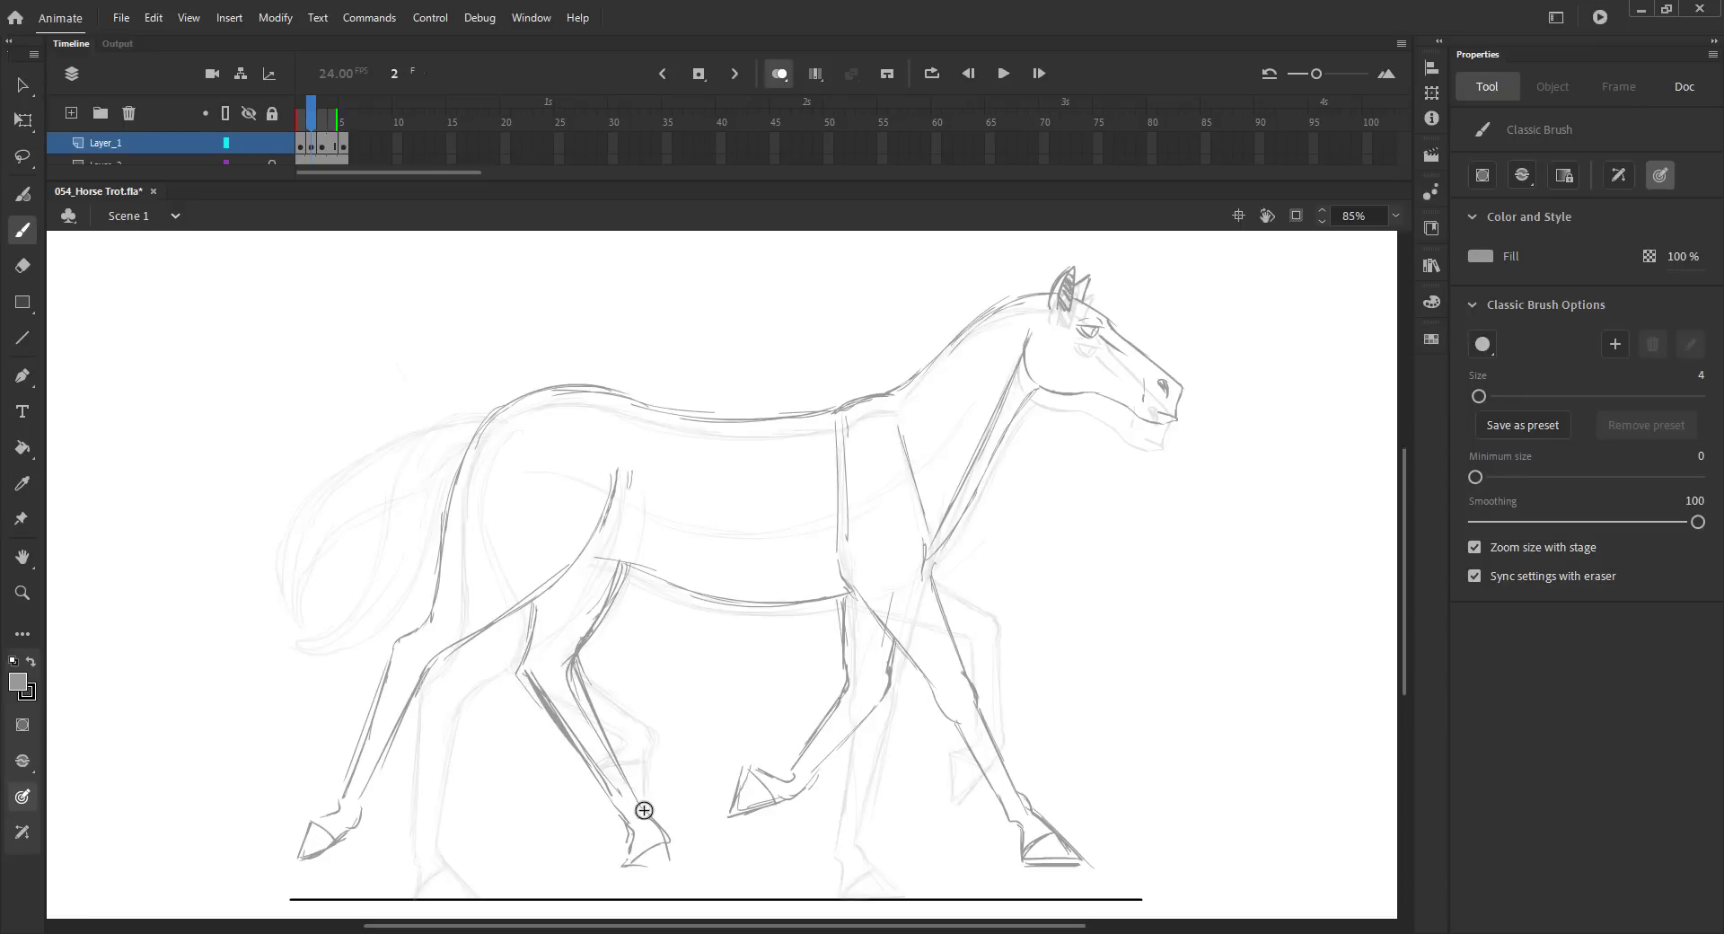
left_click_drag(626, 859, 664, 844)
- Flip between frames 1 and 2 to examine the movement of the legs and body
key("comma")
key("period")
key("comma")
key("period")
key("comma")
key("period")
key("comma")
key("period")
key("comma")
key("period")
- Draw the tail on frame 2 streaming backward and down to a point
left_click_drag(438, 419, 294, 614)
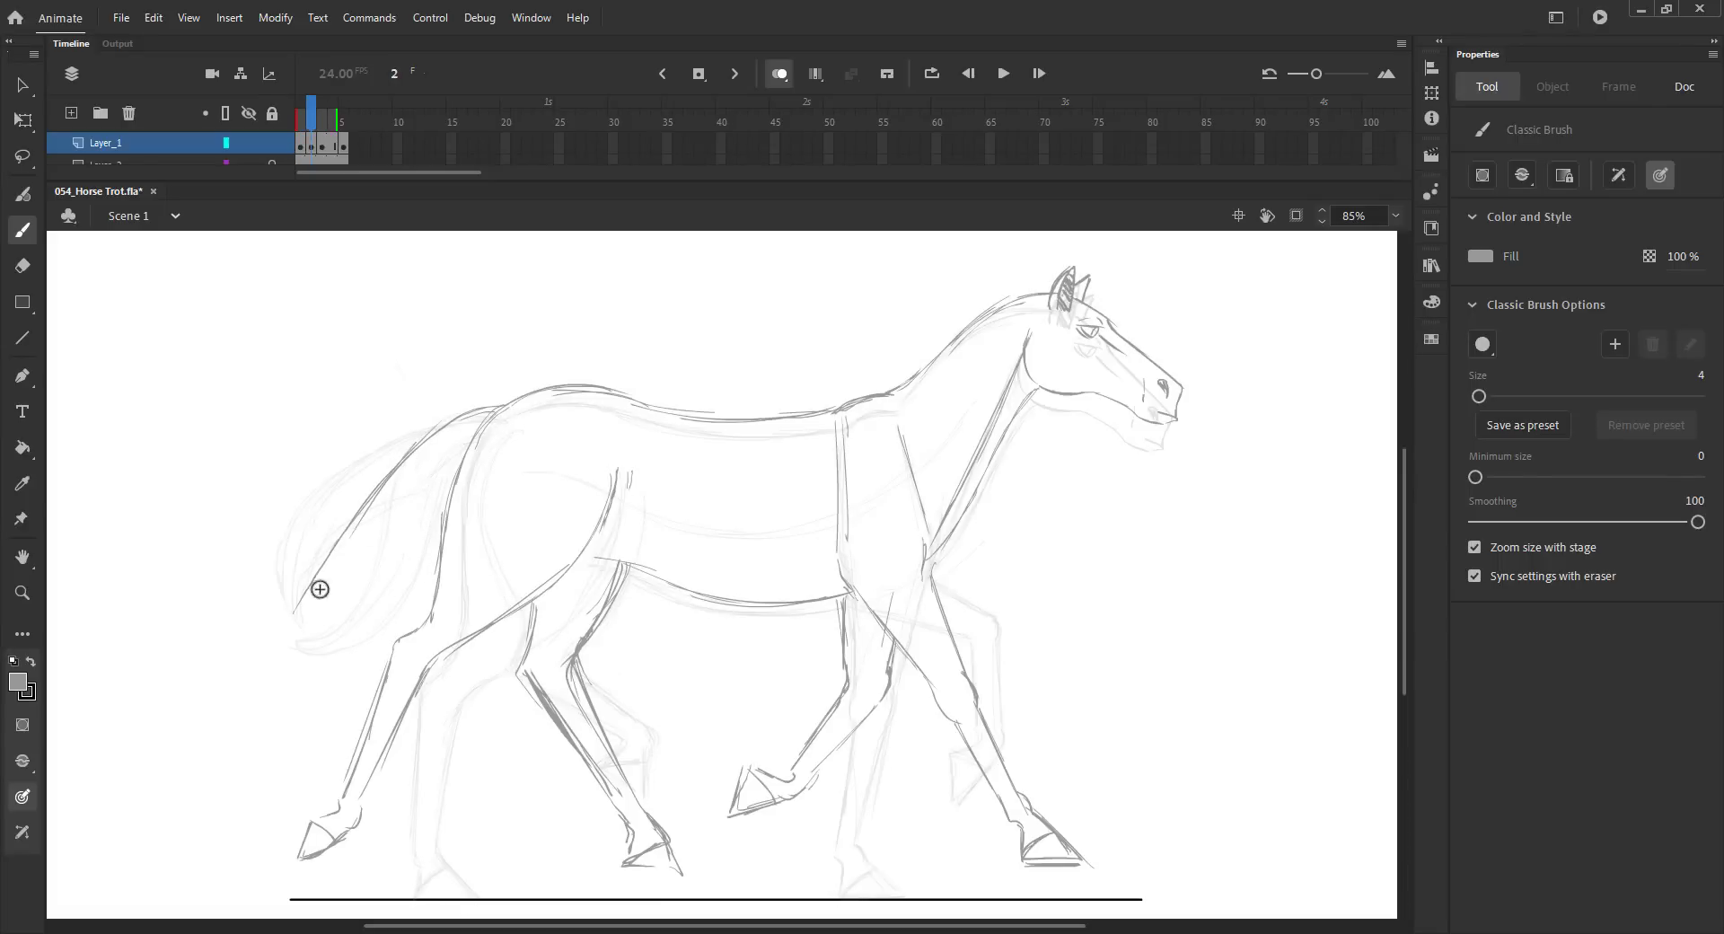
left_click_drag(447, 466, 275, 637)
left_click_drag(358, 539, 271, 641)
left_click_drag(335, 551, 274, 632)
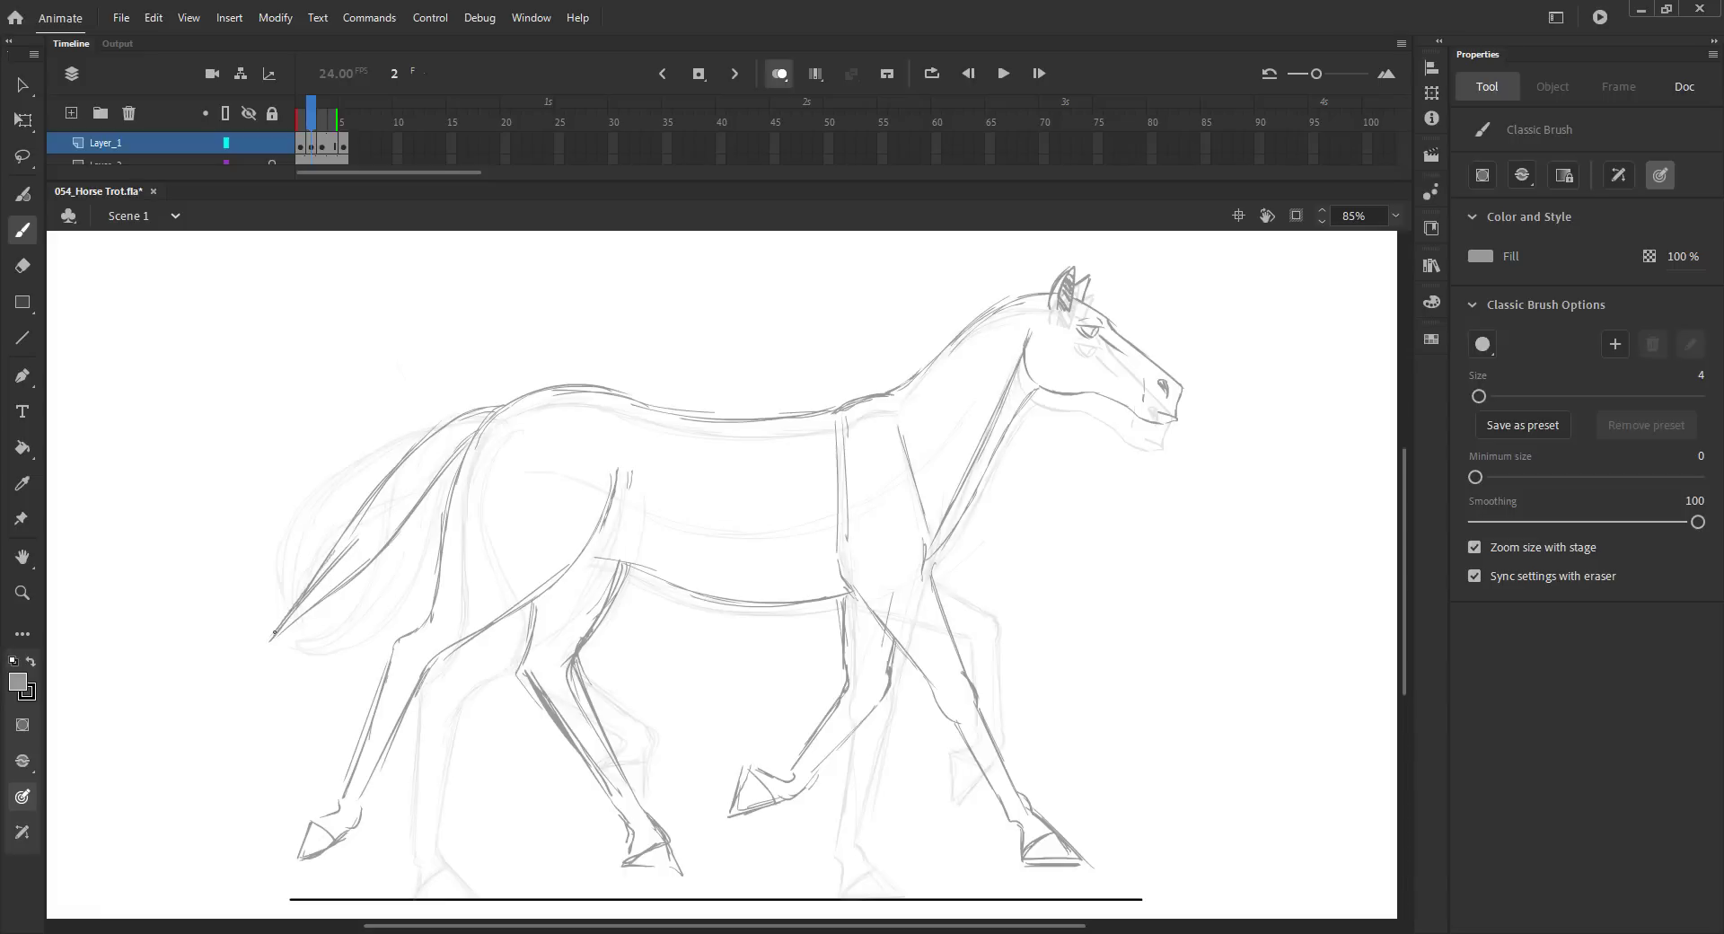
left_click_drag(477, 409, 495, 408)
left_click_drag(409, 447, 335, 549)
- Step back and forth through the neighbouring frames to examine how the suspended pose connects with the contact poses
key("period")
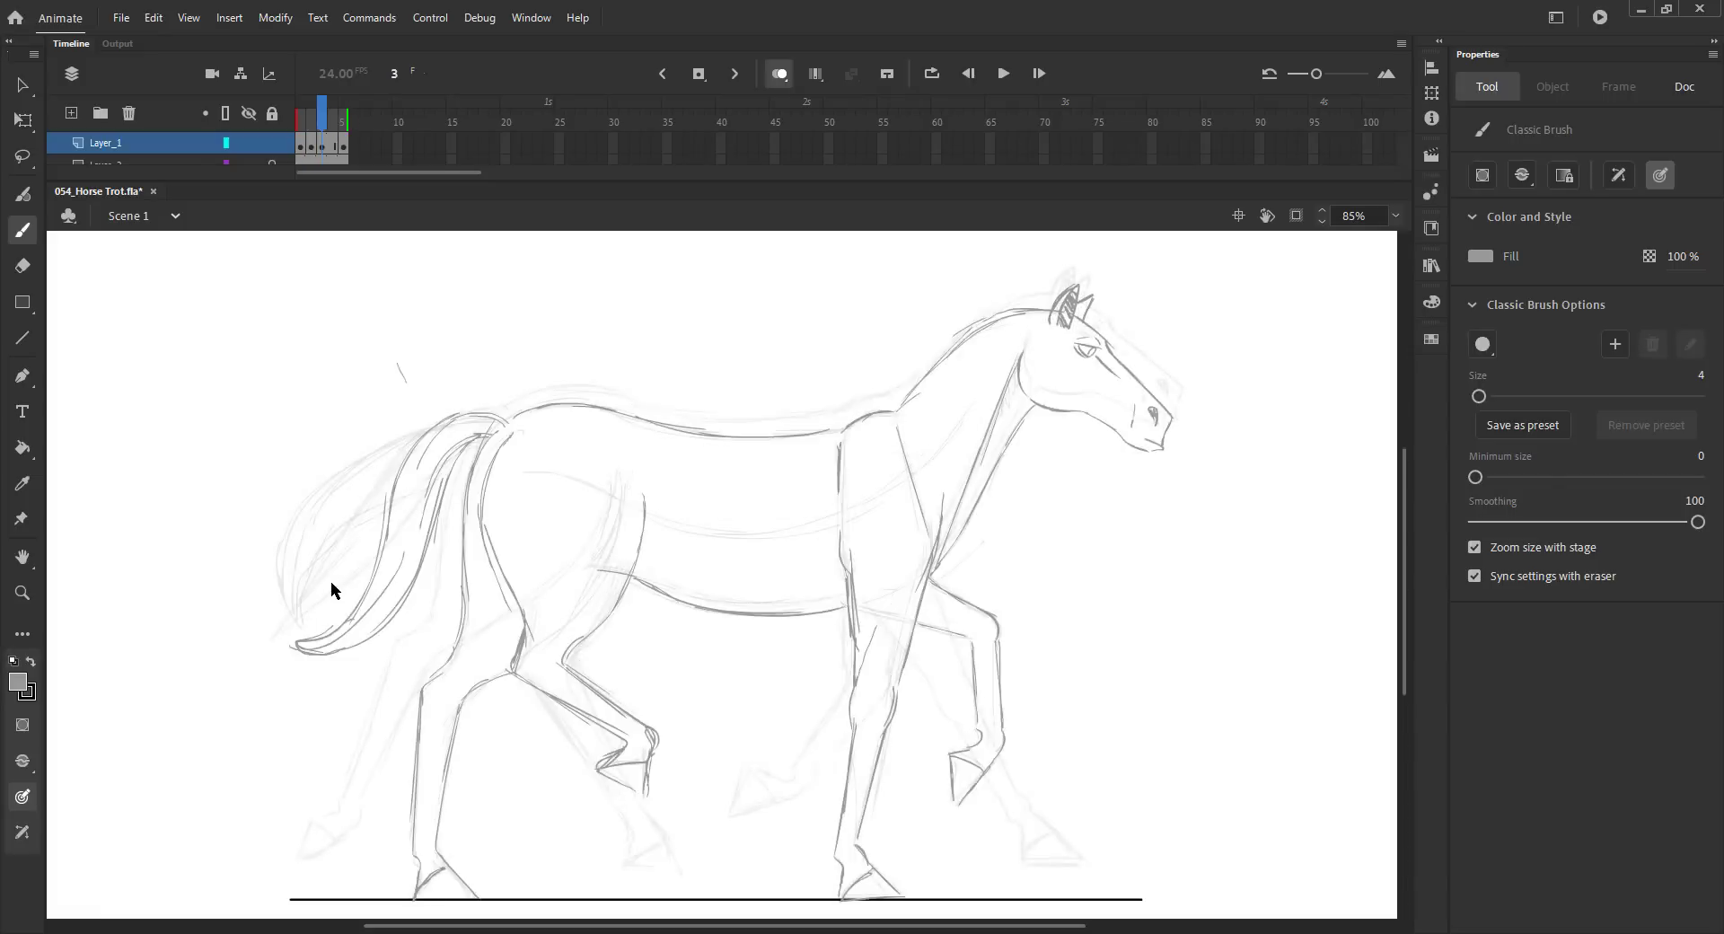
key("comma")
key("period")
key("period")
key("comma")
key("comma")
key("period")
key("period")
- Copy the frame 2 pose to frame 4 of Layer_1 and place a blank keyframe at frame 5, saving the file
key("F7")
key("comma")
left_click(312, 149)
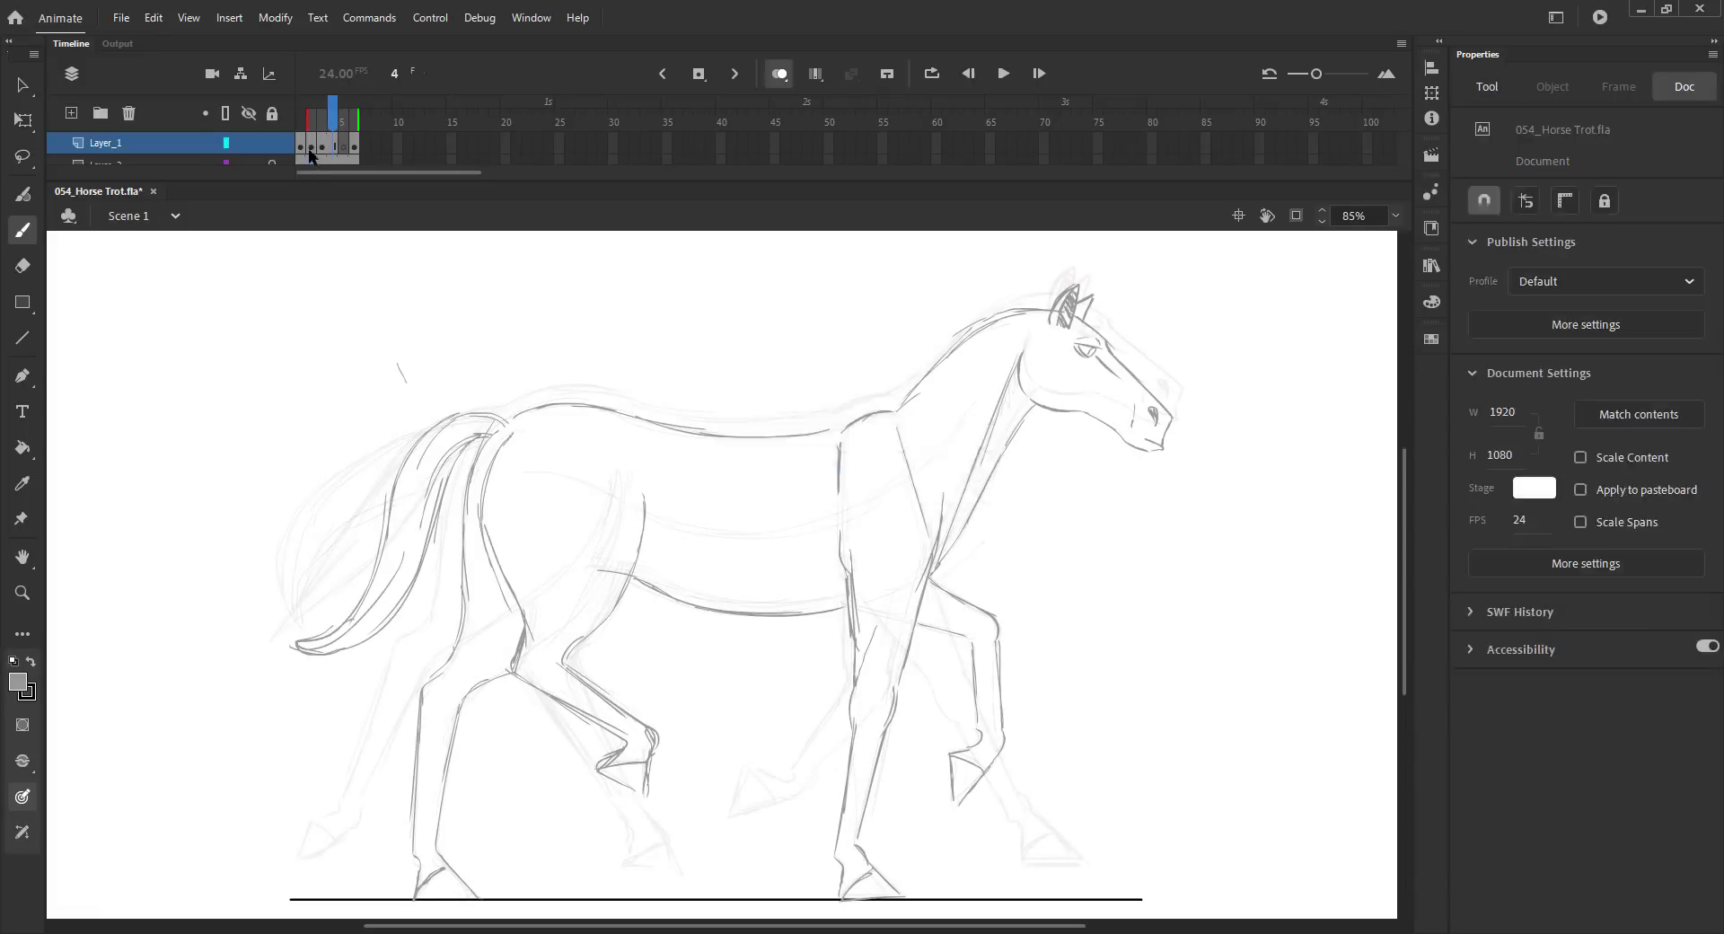
key("period")
key("ctrl+s")
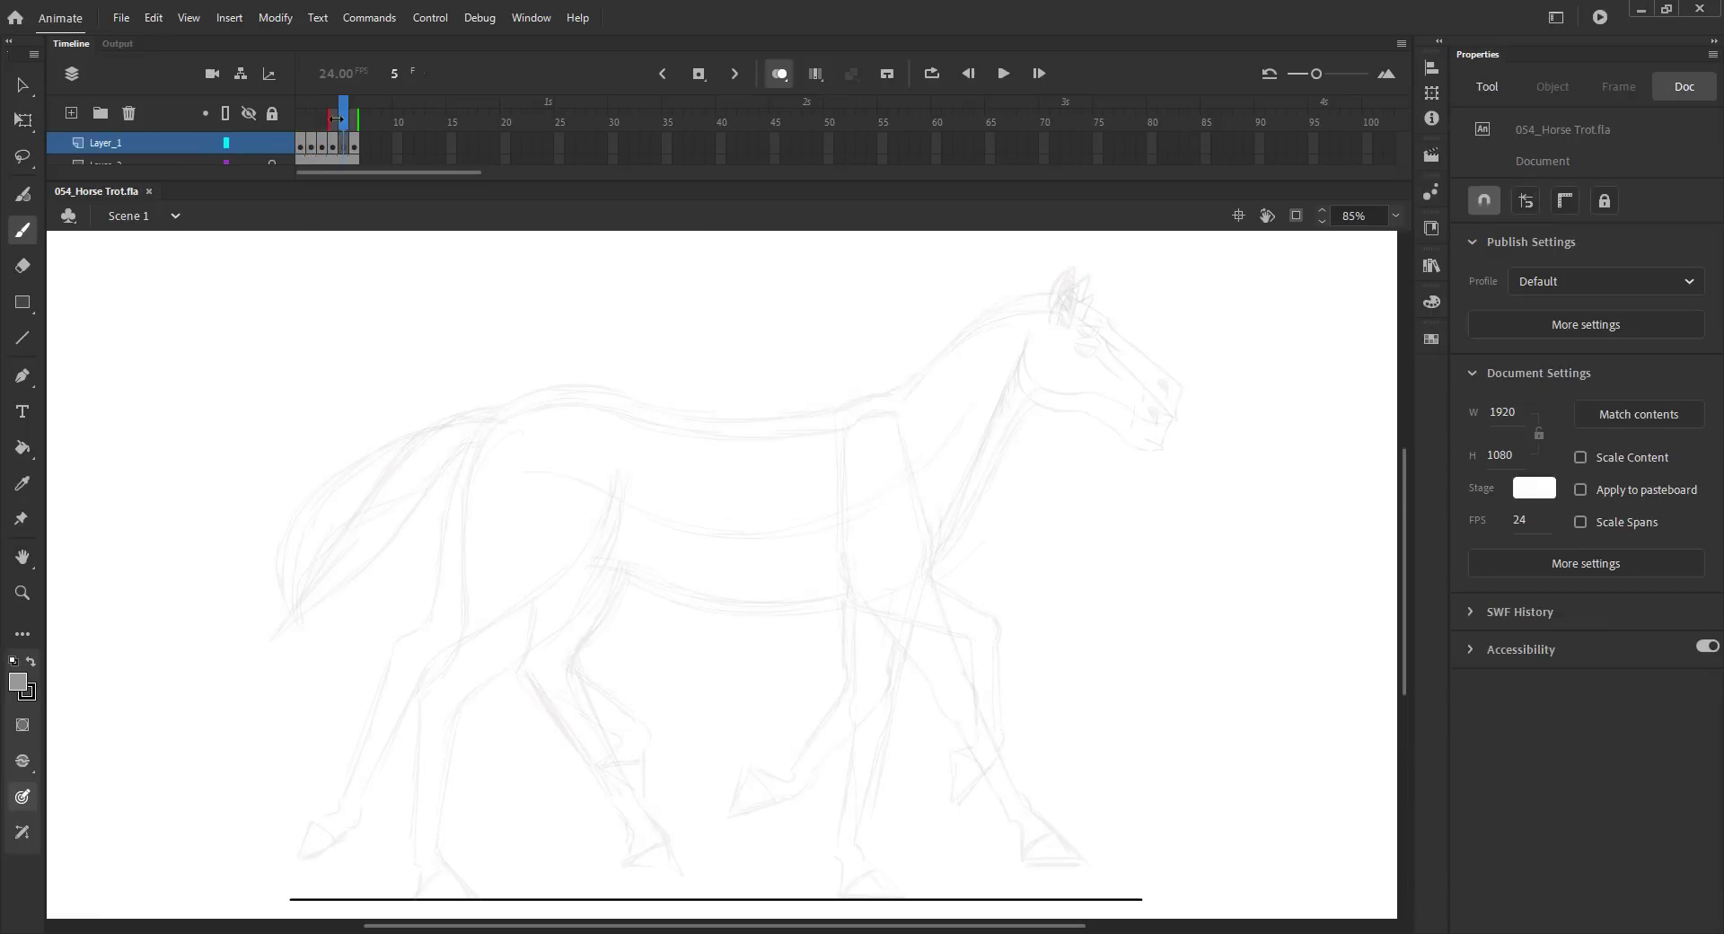
- Copy the head group from frame 4 and paste it in place on frame 5, saving the file
key("comma")
key("period")
key("comma")
key("v")
left_click(1062, 393)
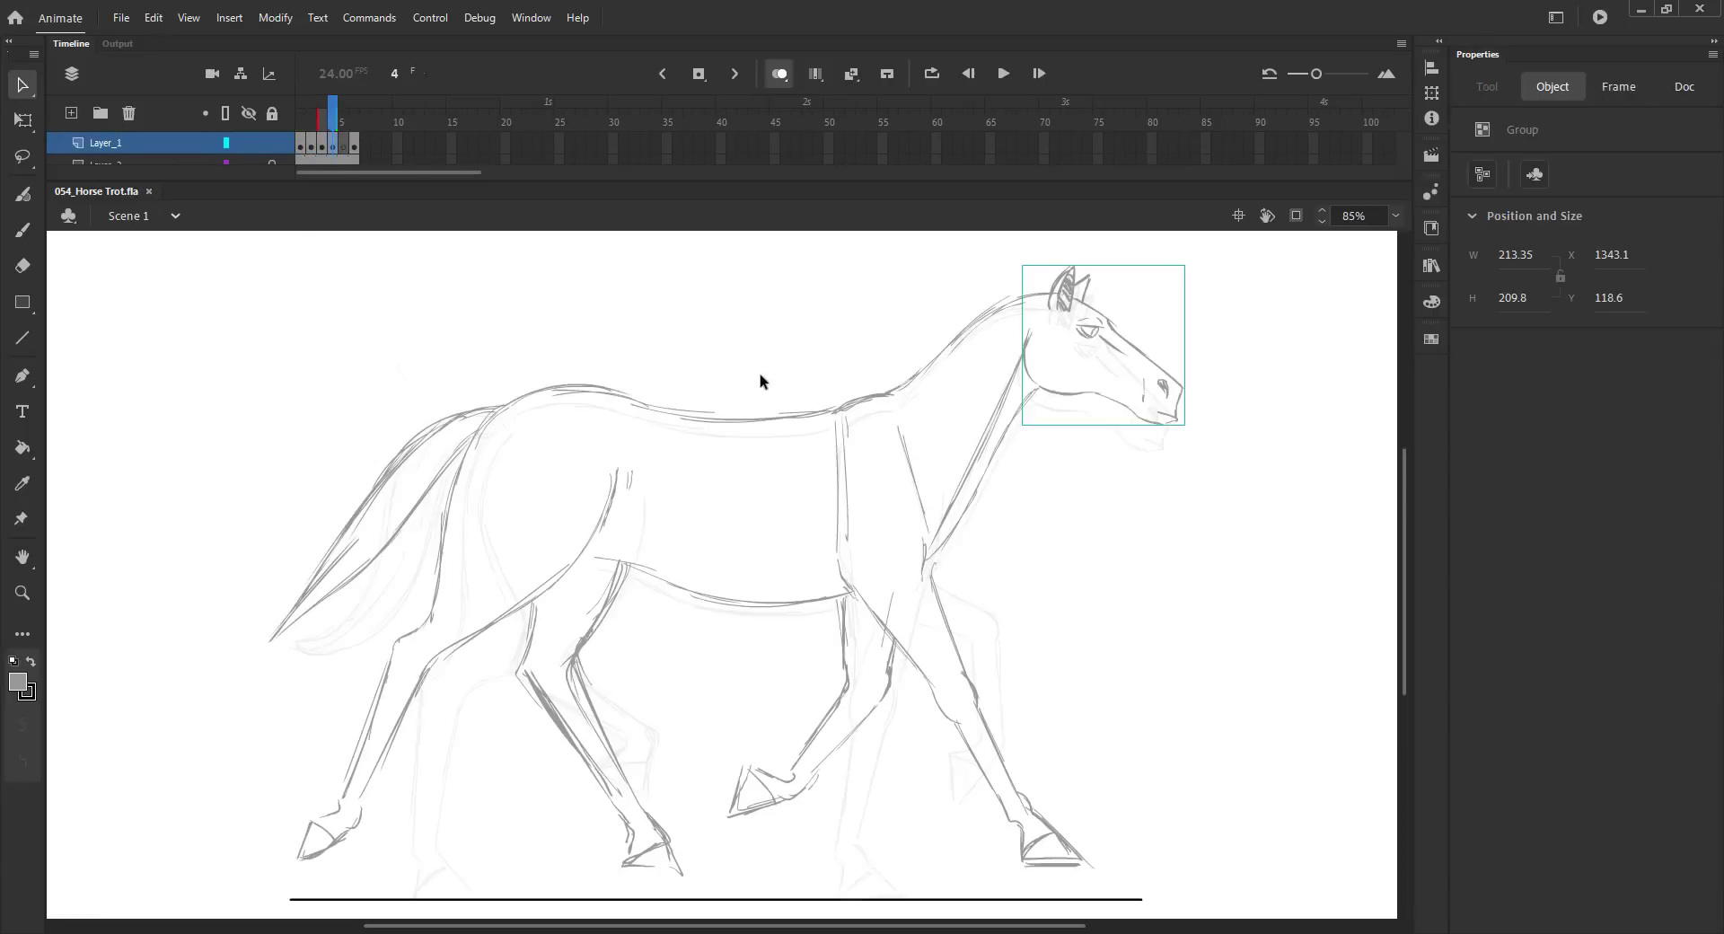
key("comma")
key("period")
key("period")
key("ctrl+shift+v")
left_click(726, 376)
key("ctrl+s")
- Brush in the neck's lines, the shoulder's front edge, the withers and the back line on frame 5
key("b")
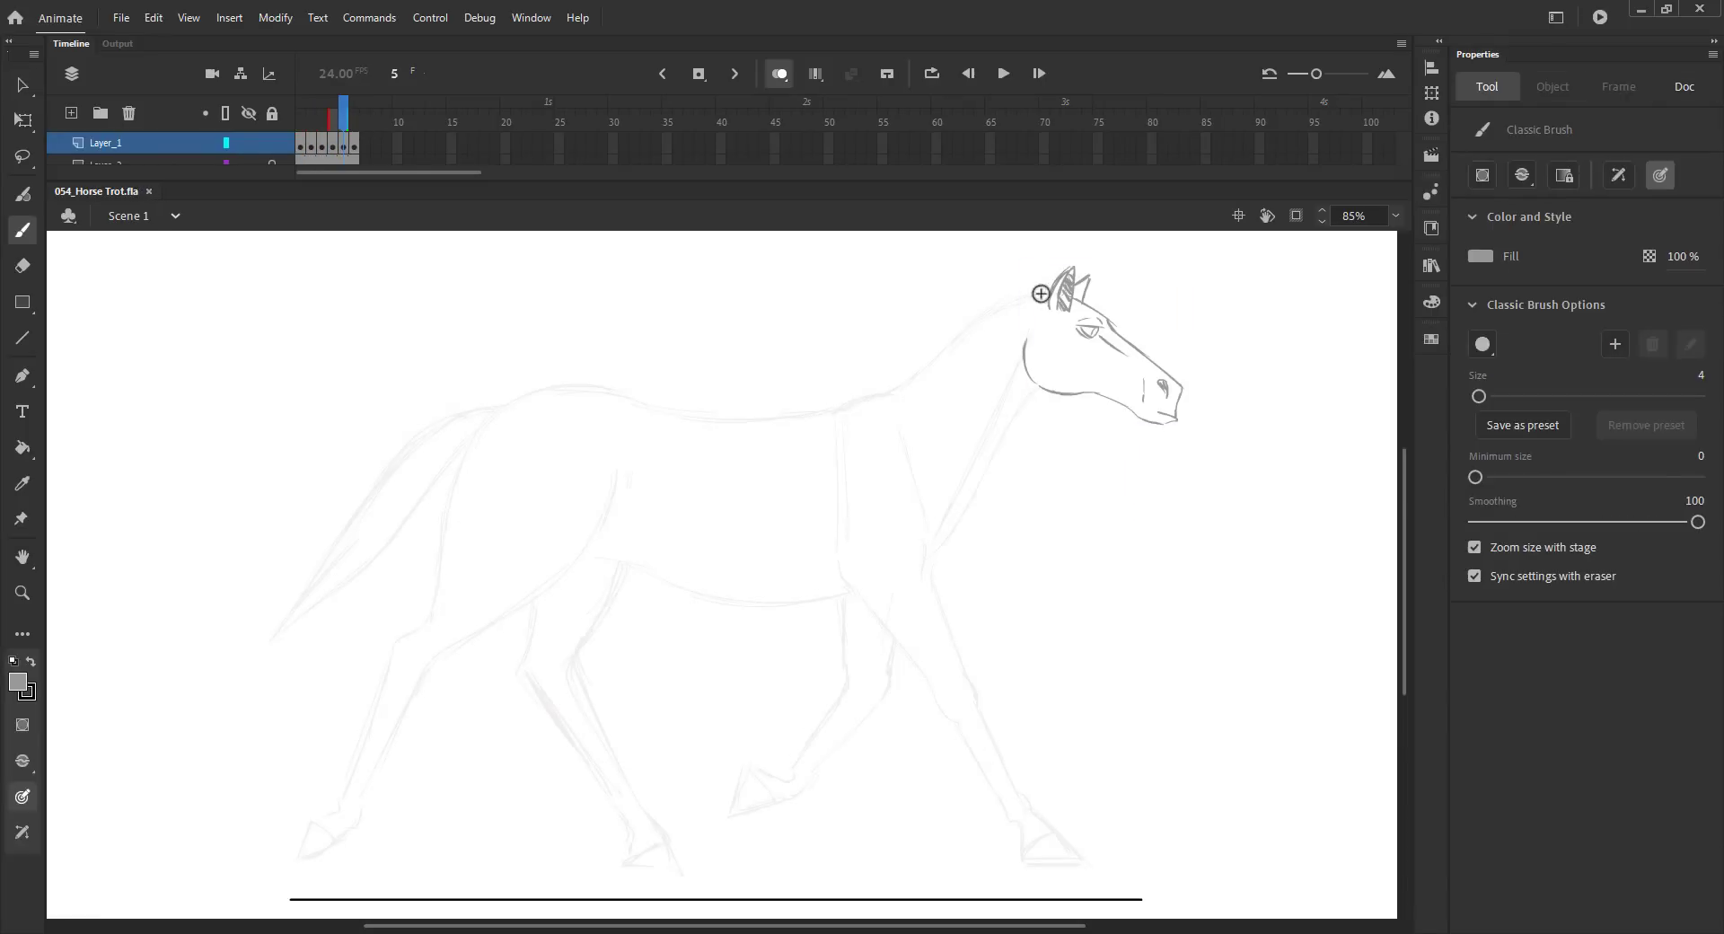
left_click_drag(1038, 387, 929, 548)
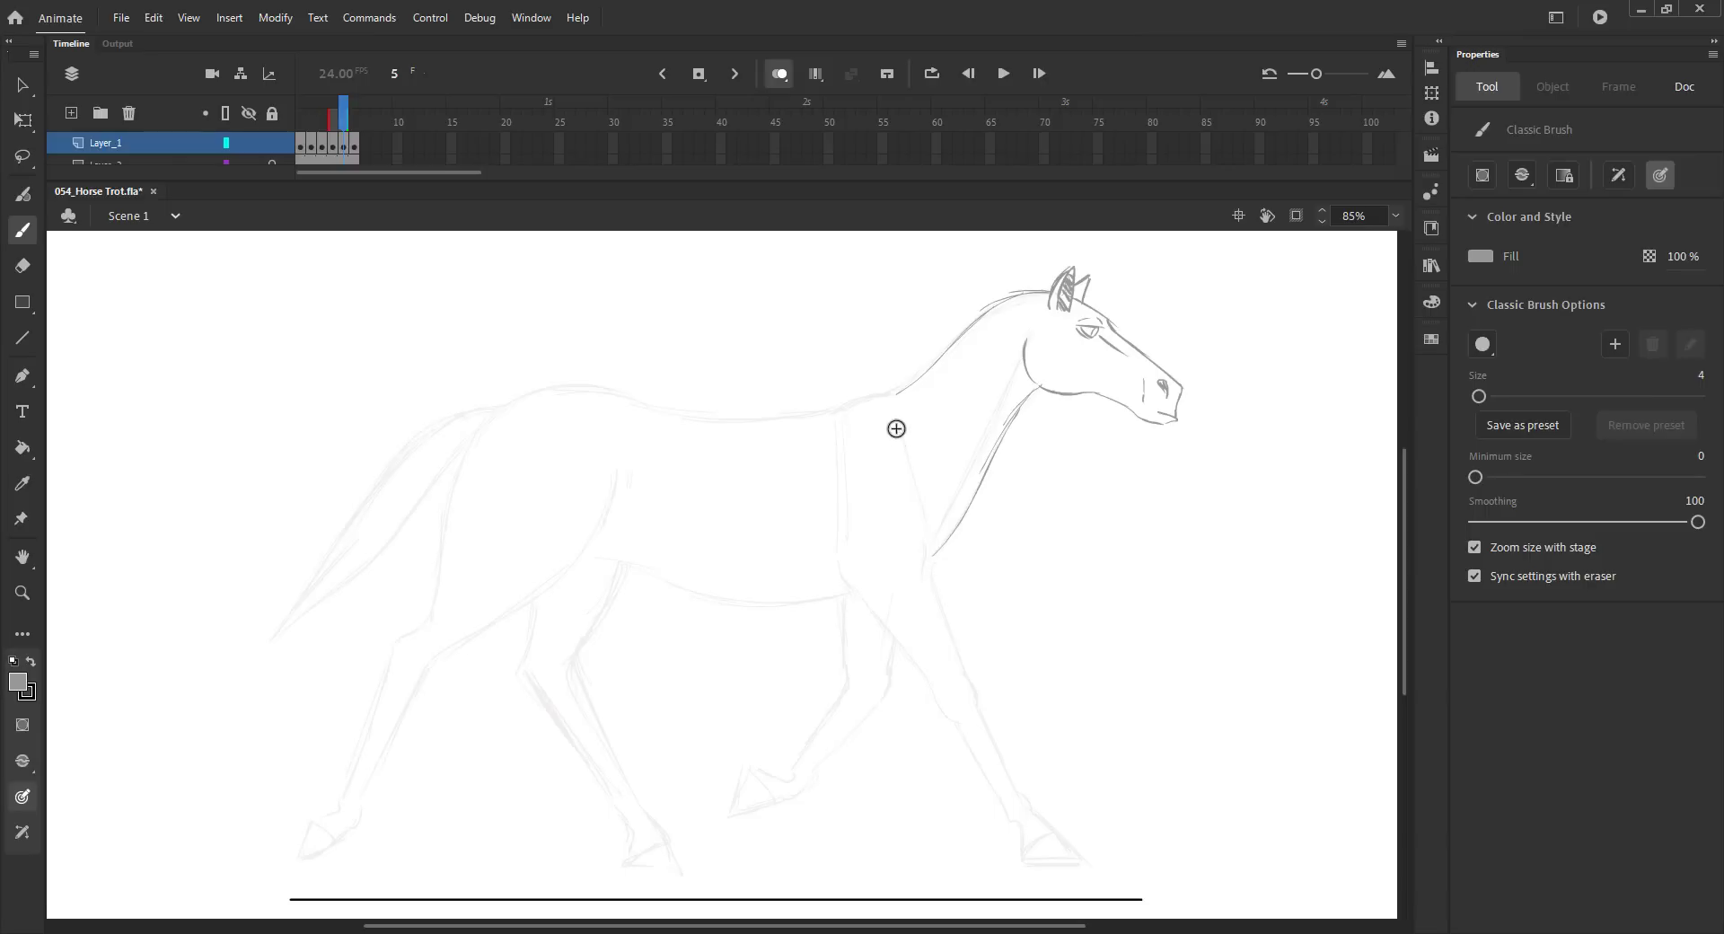
left_click_drag(894, 423, 920, 519)
left_click_drag(1028, 332, 927, 550)
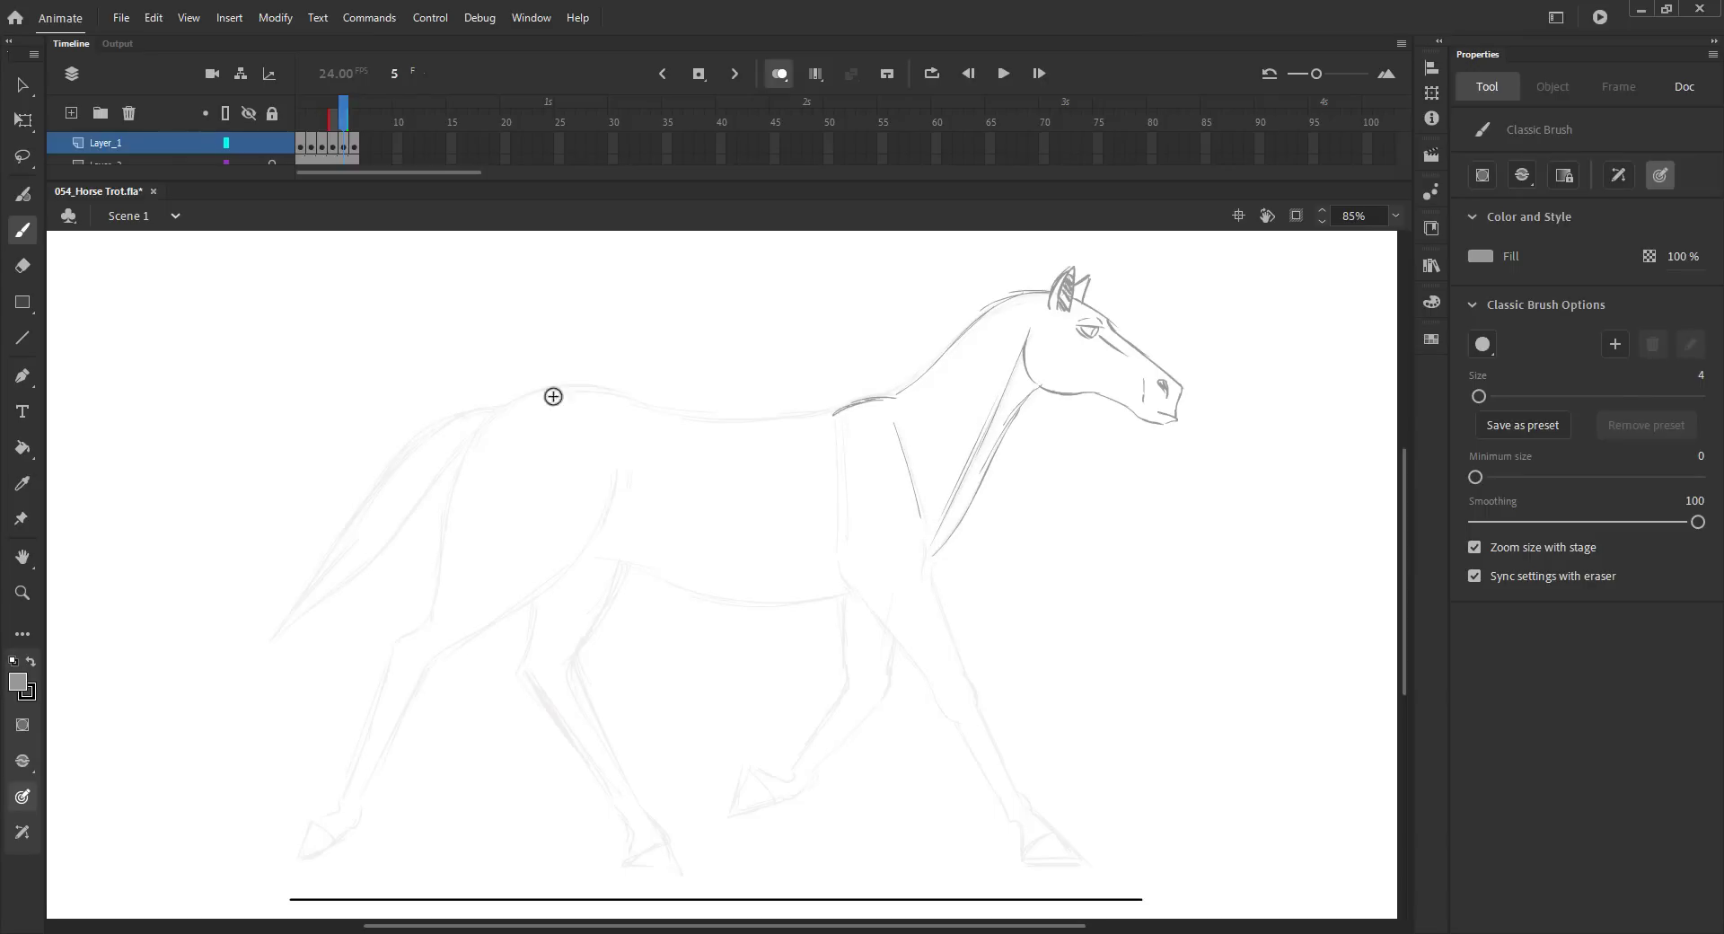
left_click_drag(519, 395, 832, 415)
left_click_drag(601, 395, 768, 422)
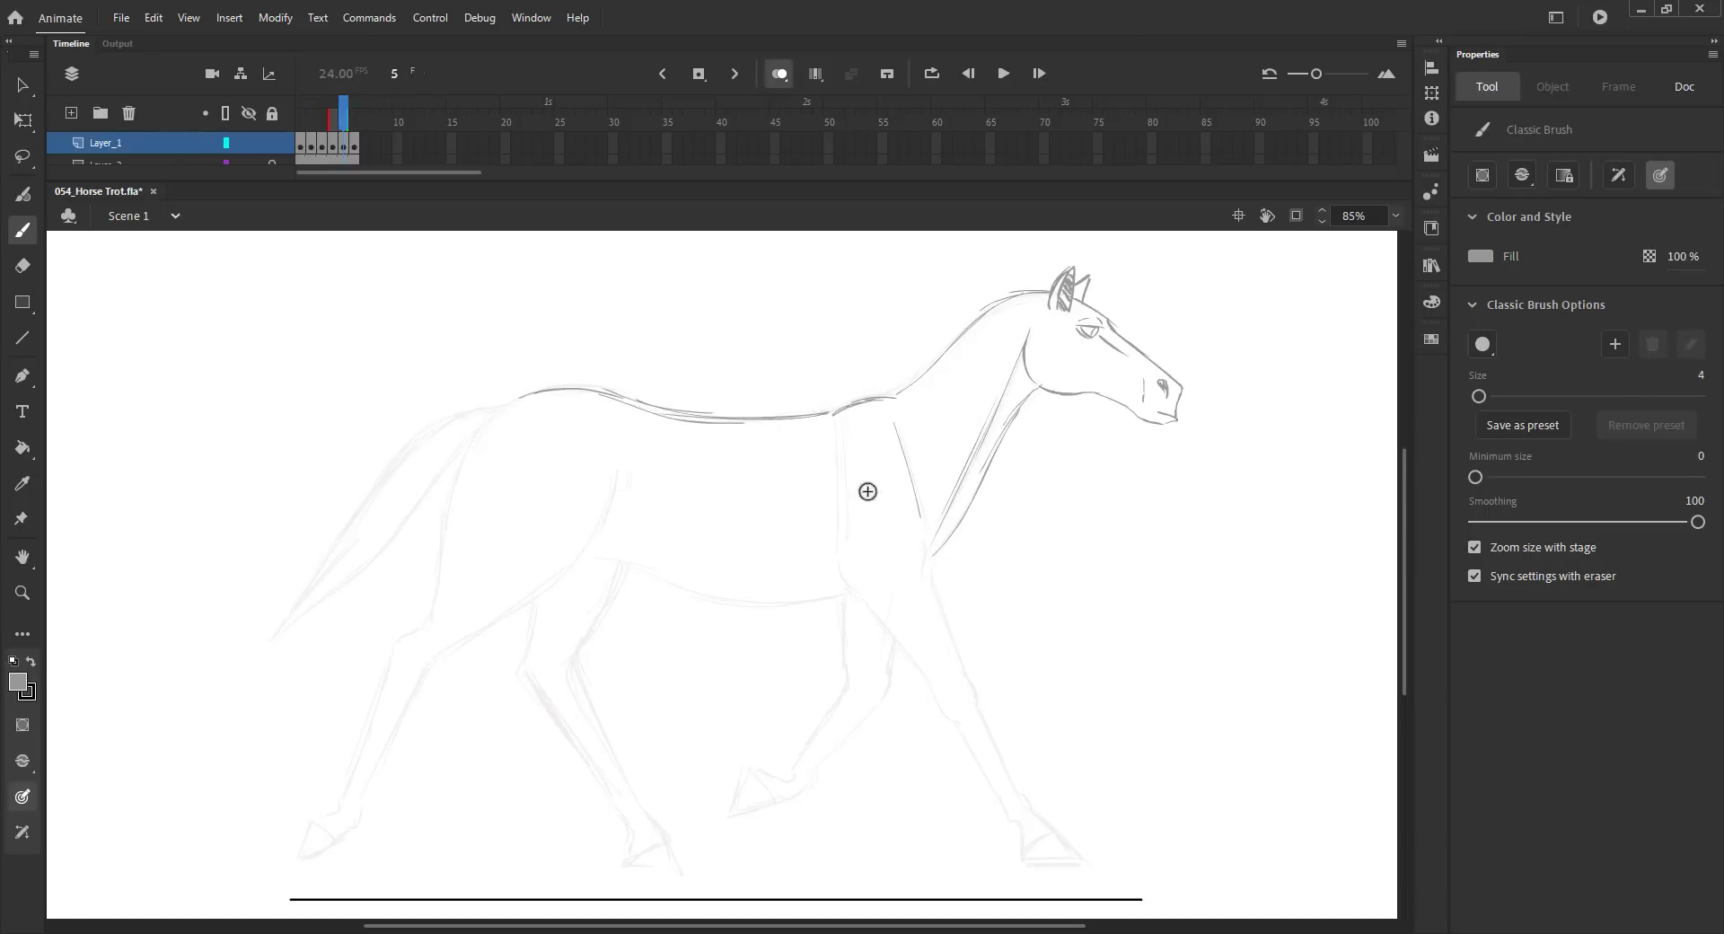
- Brush in both front legs with their hooves on frame 5, one folded back and the other extended forward
left_click_drag(914, 572, 877, 670)
mouse_move(834, 549)
left_mouse_down()
mouse_move(842, 651)
mouse_move(791, 772)
left_mouse_up()
left_click_drag(889, 672, 808, 778)
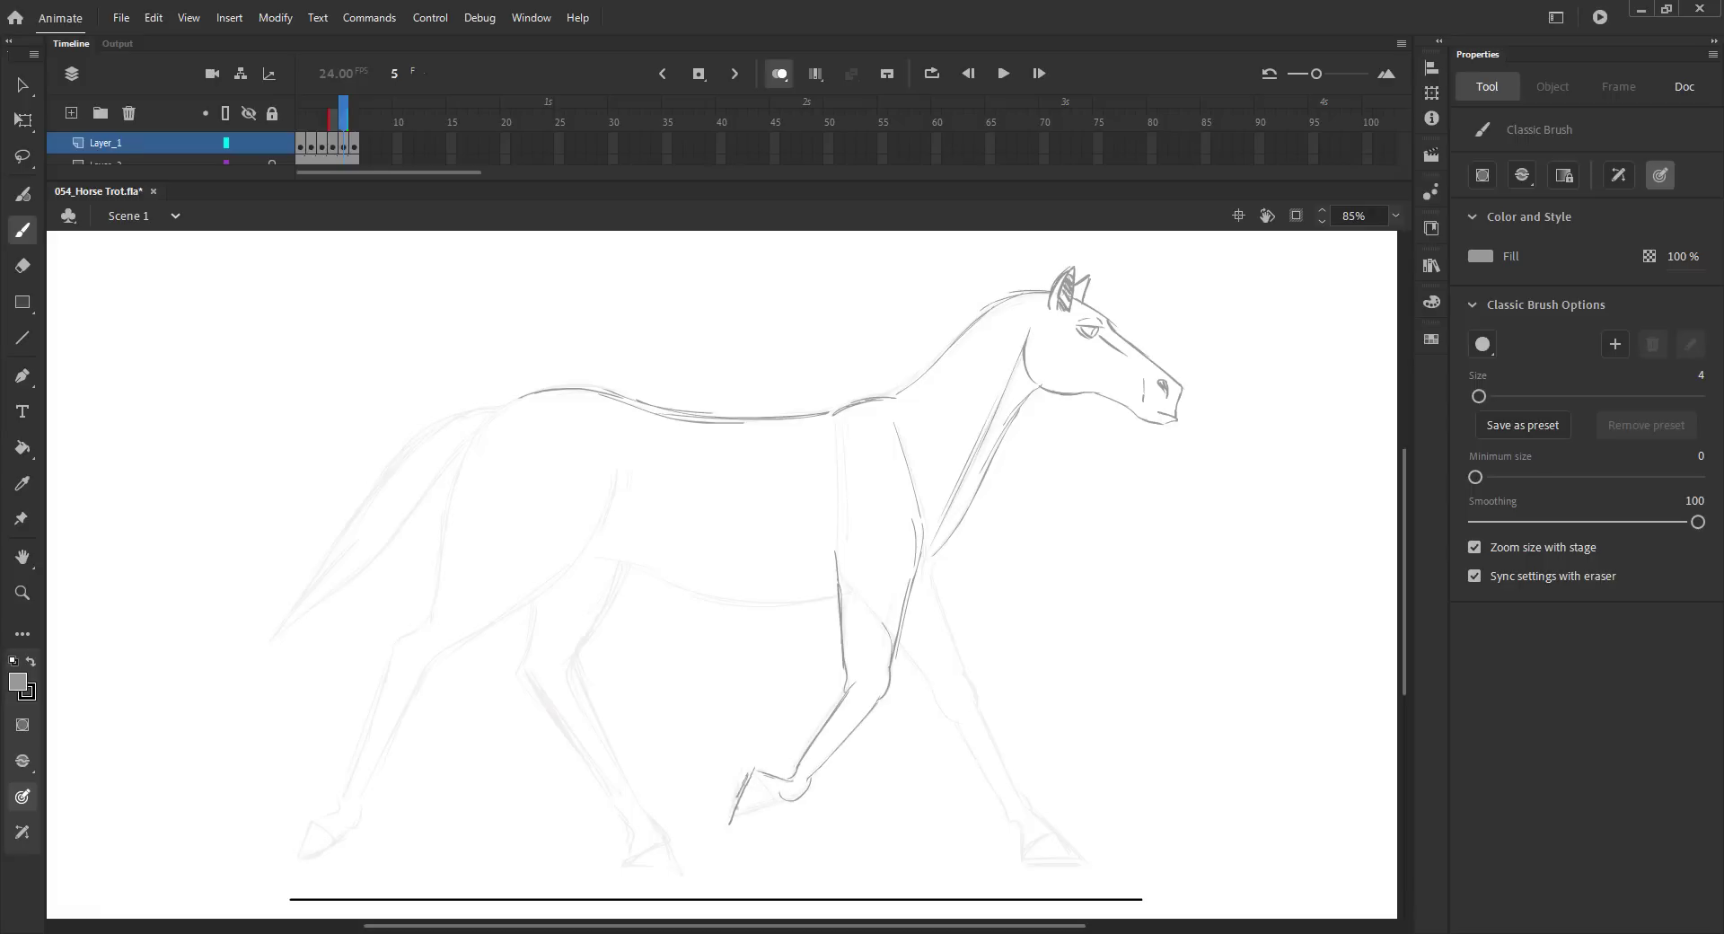
mouse_move(930, 566)
left_mouse_down()
mouse_move(949, 663)
mouse_move(932, 692)
mouse_move(965, 680)
mouse_move(995, 789)
left_mouse_up()
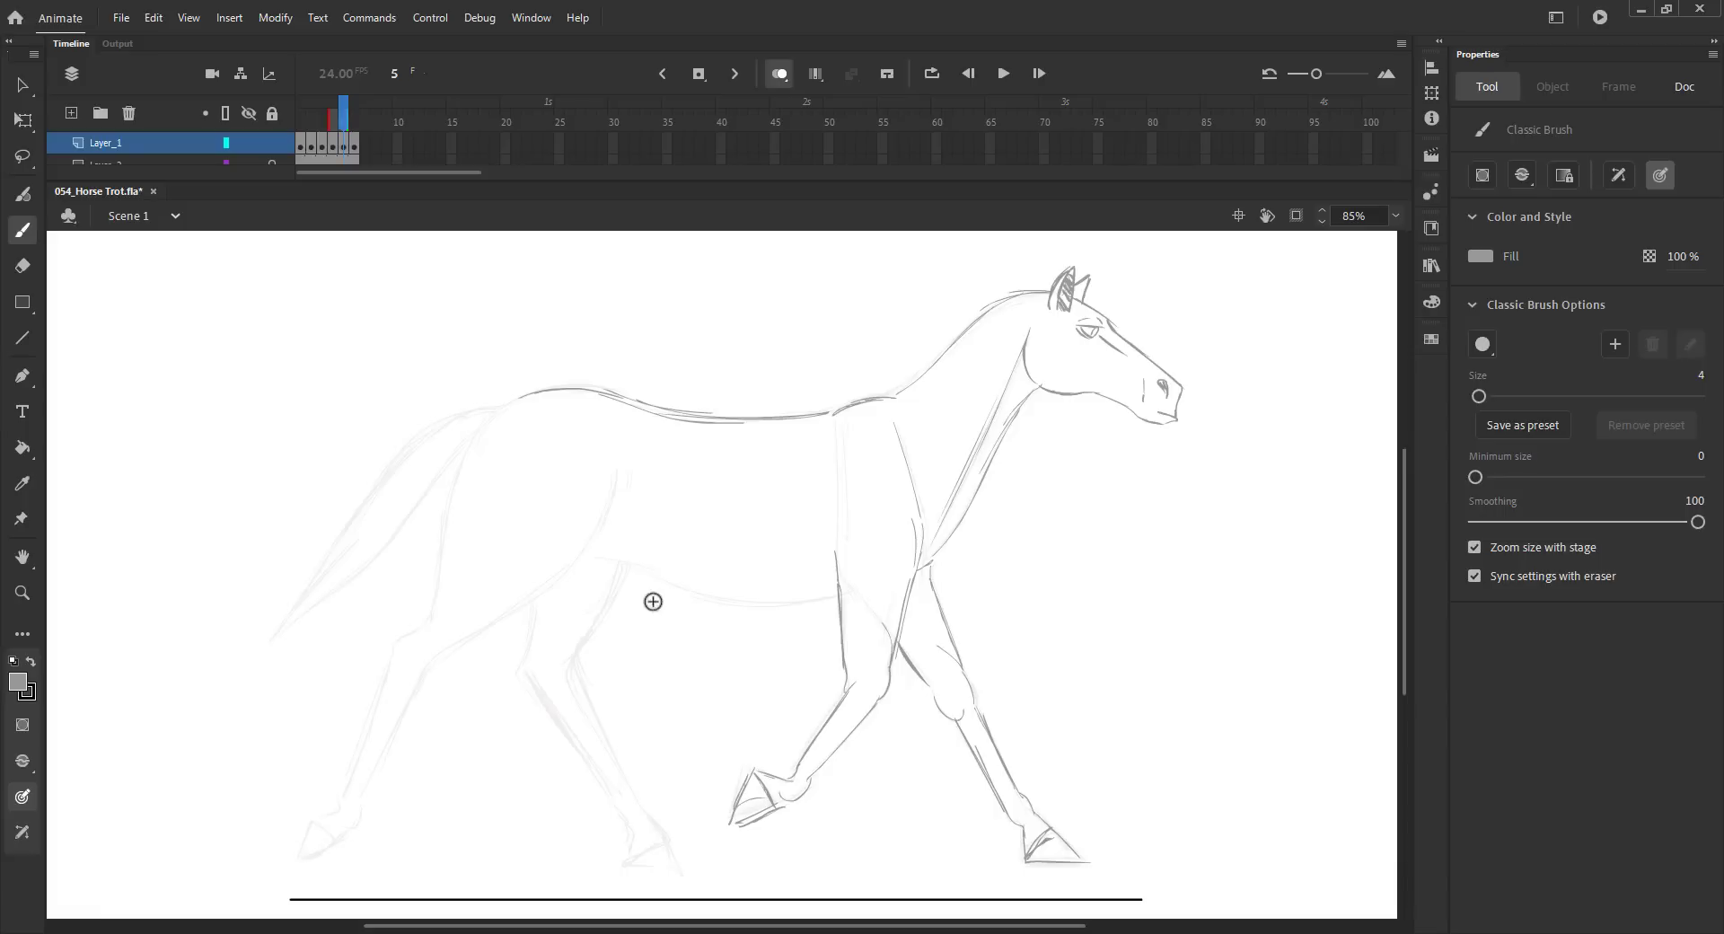
- Brush in the flank line, the rump and the forward-reaching hind leg down to its hoof on frame 5
key("comma")
key("comma")
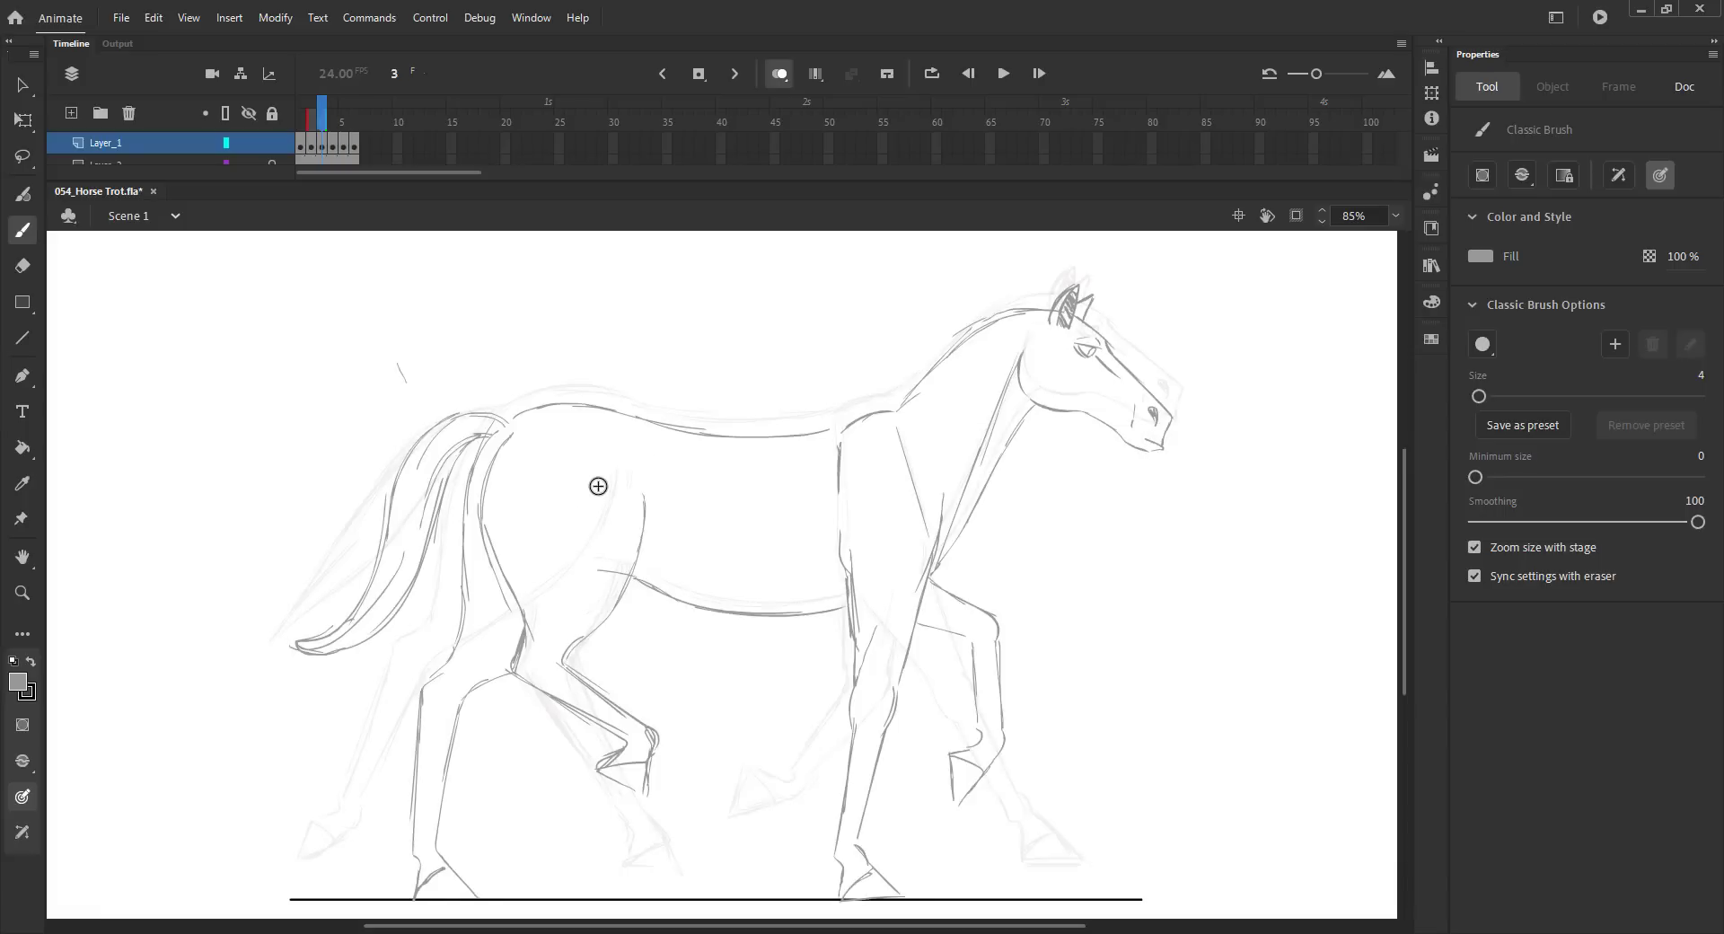
key("period")
key("period")
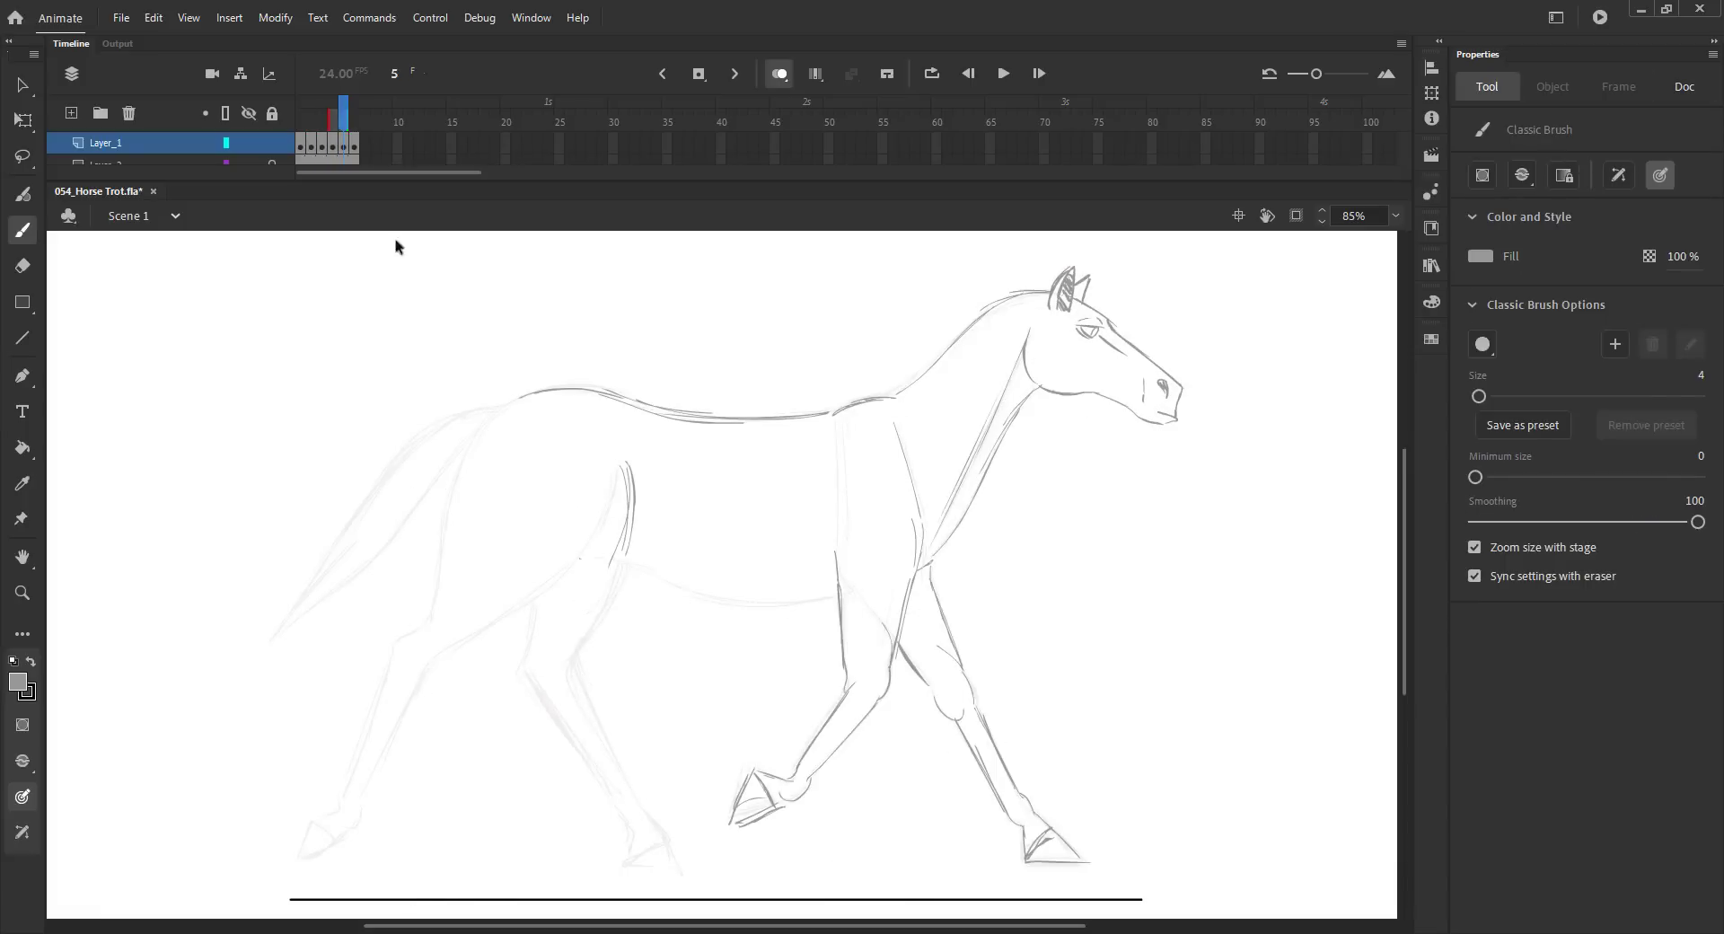
left_click_drag(320, 126, 318, 126)
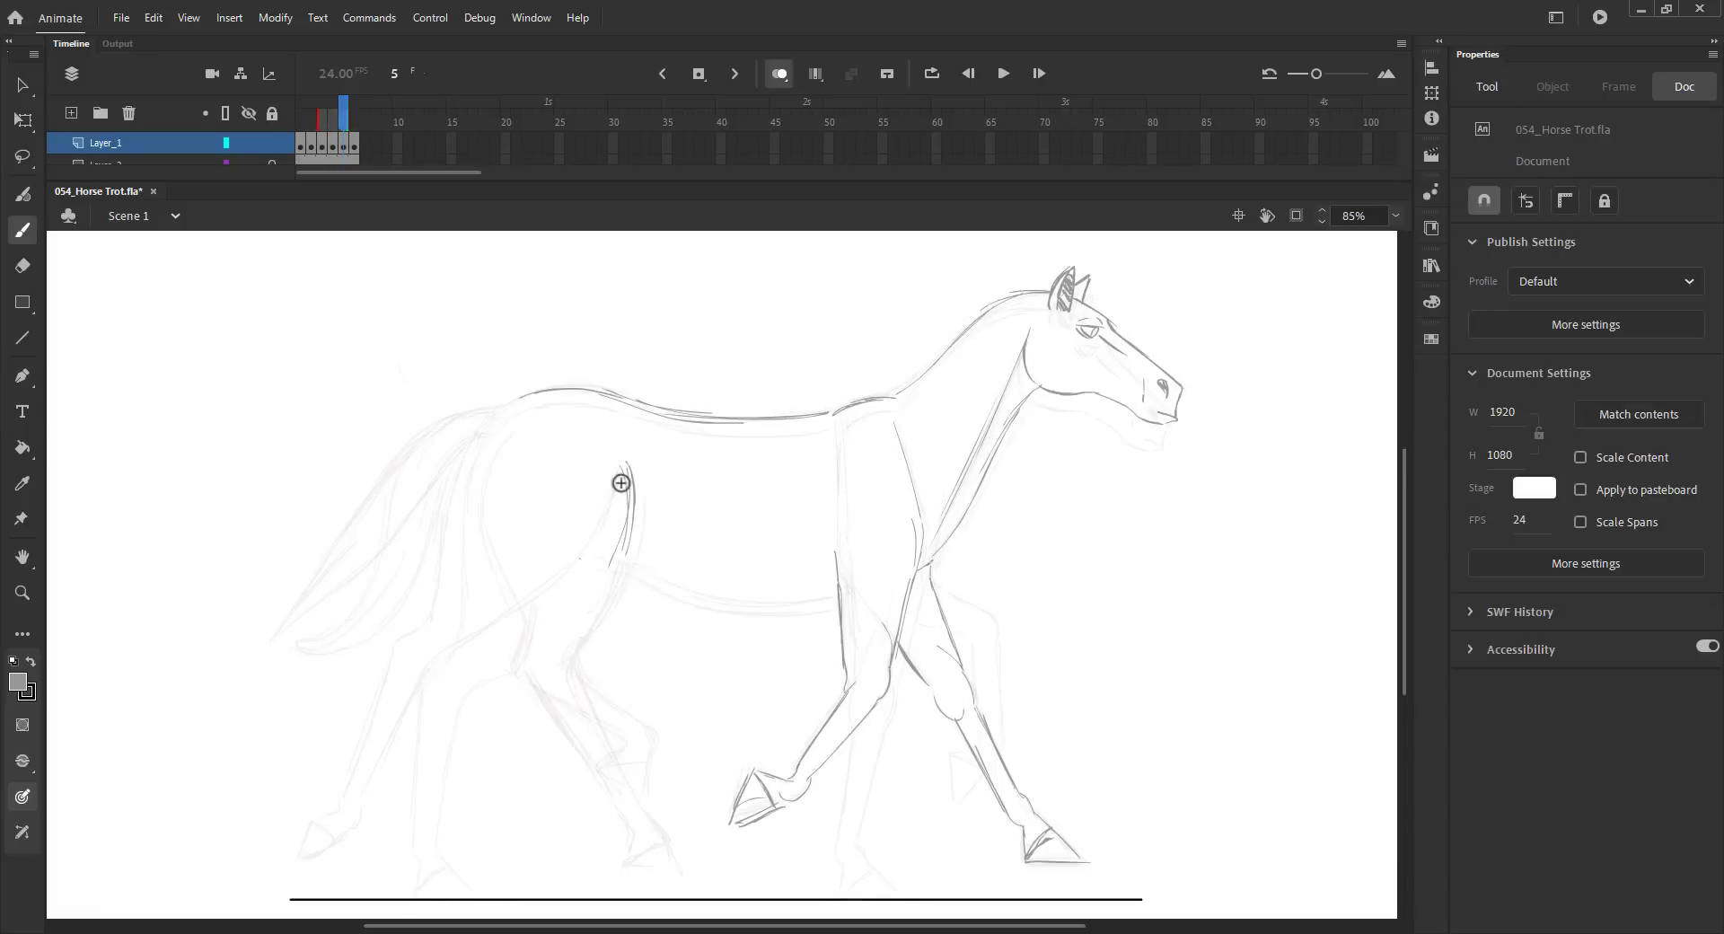
left_click_drag(620, 483, 611, 564)
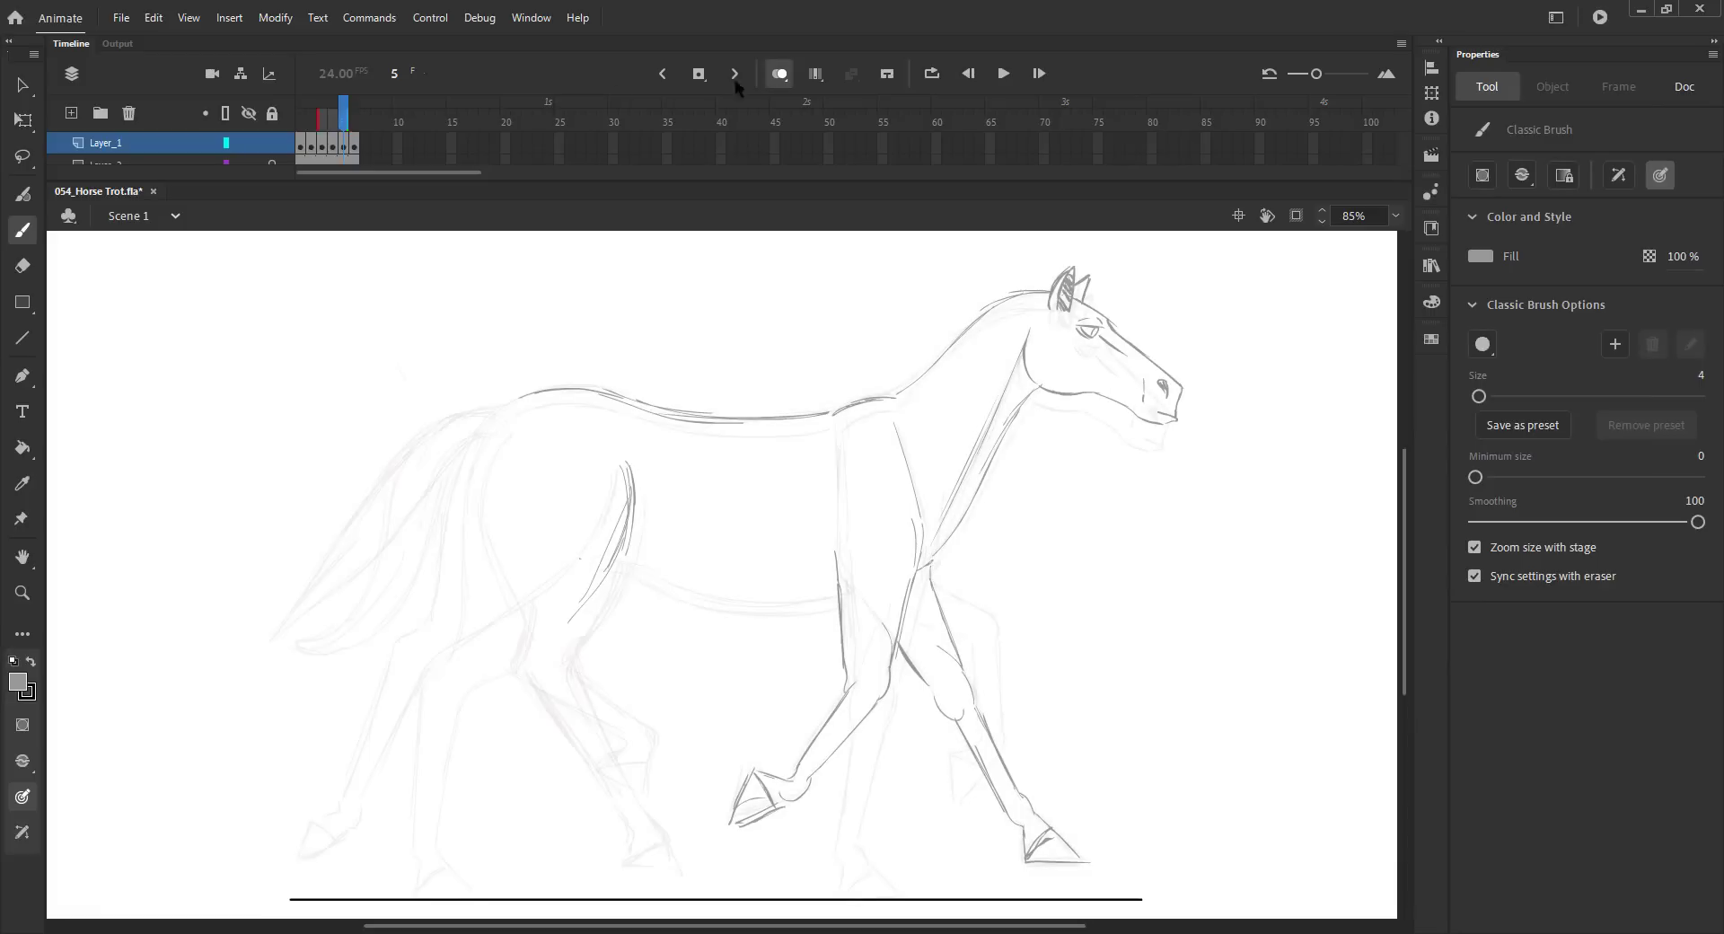
left_click_drag(318, 120, 328, 120)
left_click_drag(608, 570, 571, 660)
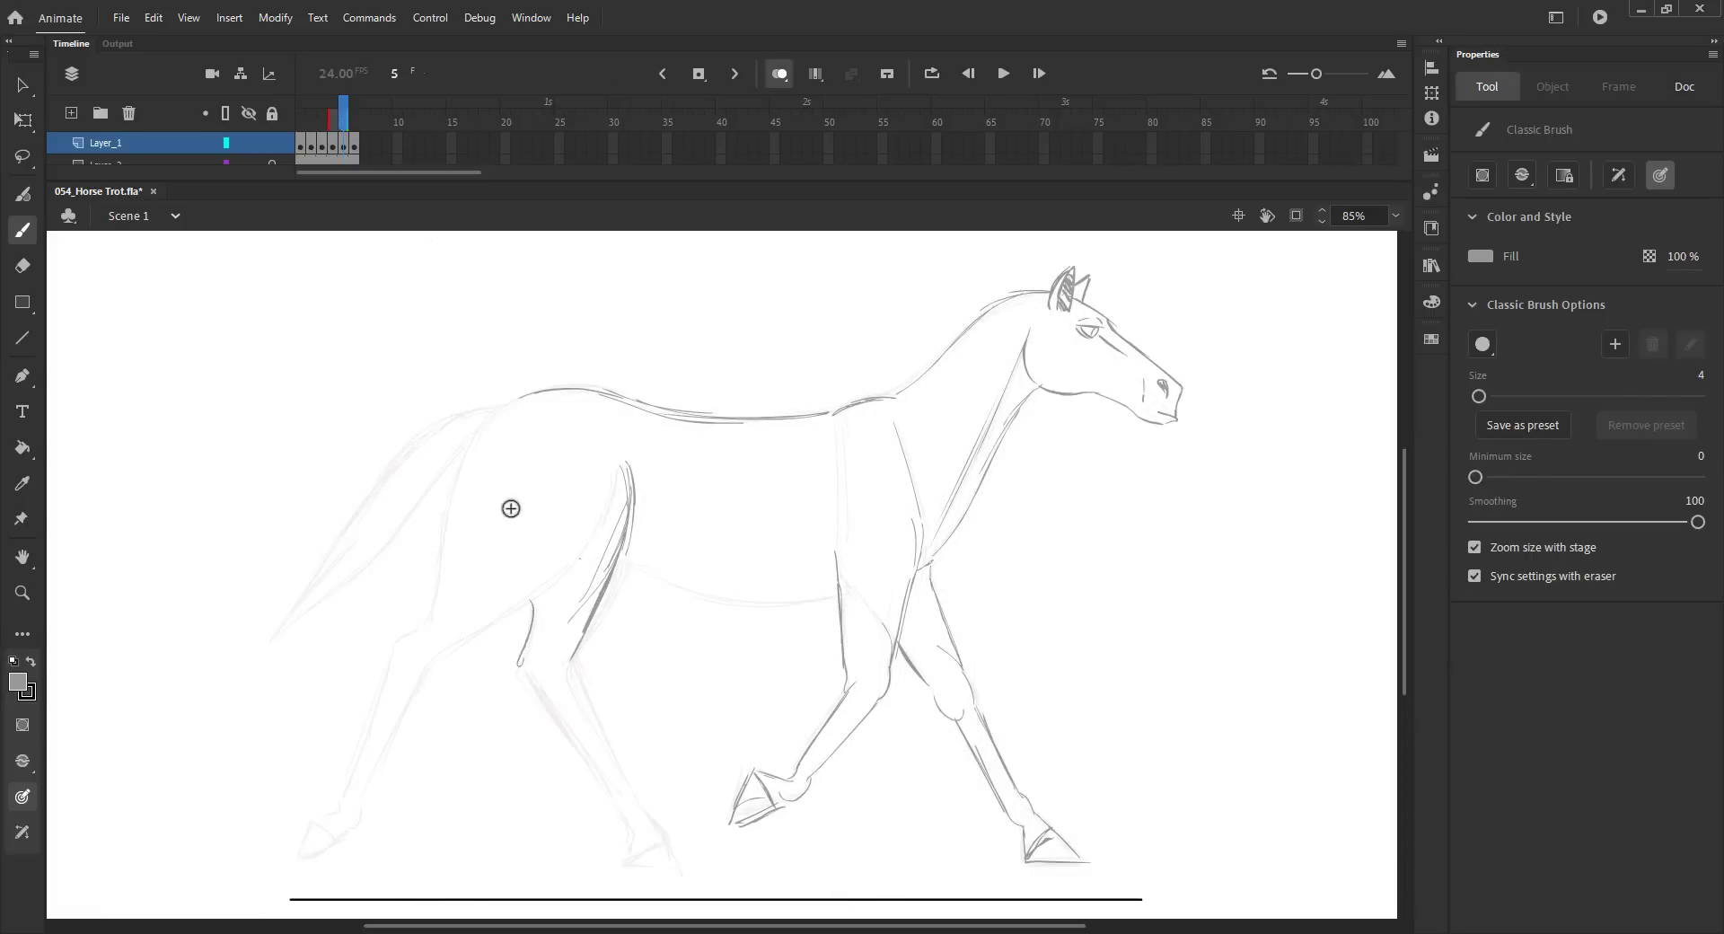
mouse_move(511, 409)
left_mouse_down()
mouse_move(477, 480)
mouse_move(529, 624)
mouse_move(523, 676)
mouse_move(683, 878)
left_mouse_up()
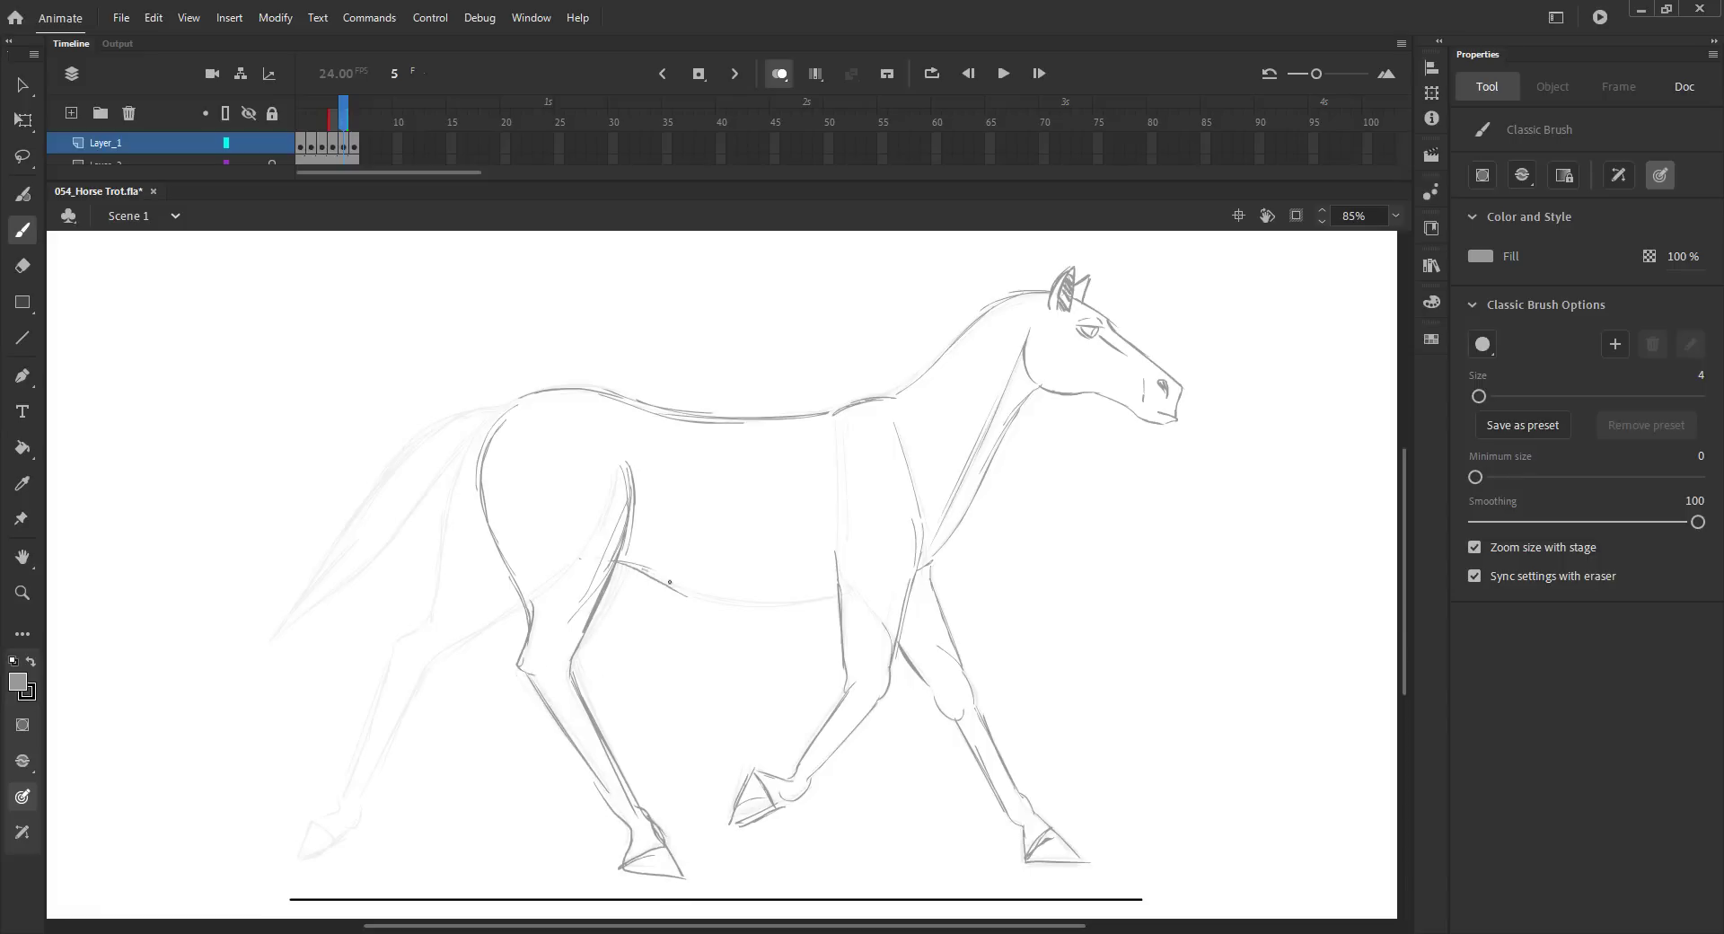
- Brush in the belly line and the trailing hind leg down to its hoof on frame 5, saving the file
left_click_drag(649, 573, 833, 600)
mouse_move(503, 411)
left_mouse_down()
mouse_move(404, 646)
mouse_move(496, 620)
mouse_move(444, 658)
mouse_move(370, 776)
left_mouse_up()
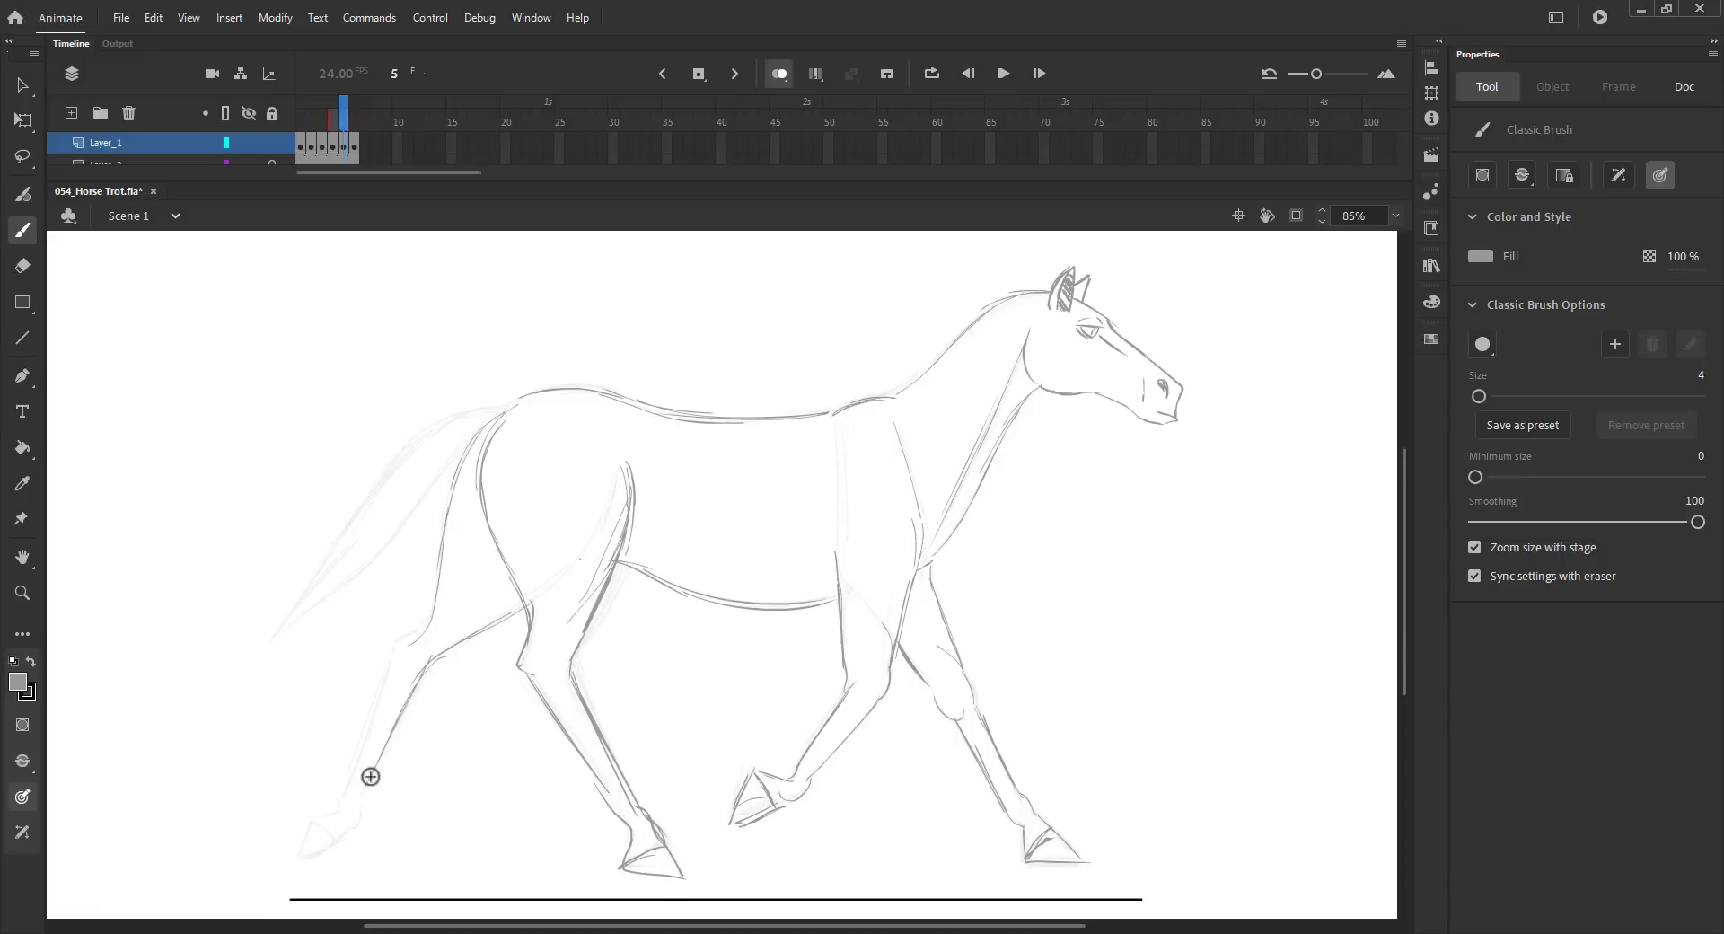
left_click_drag(427, 623, 344, 790)
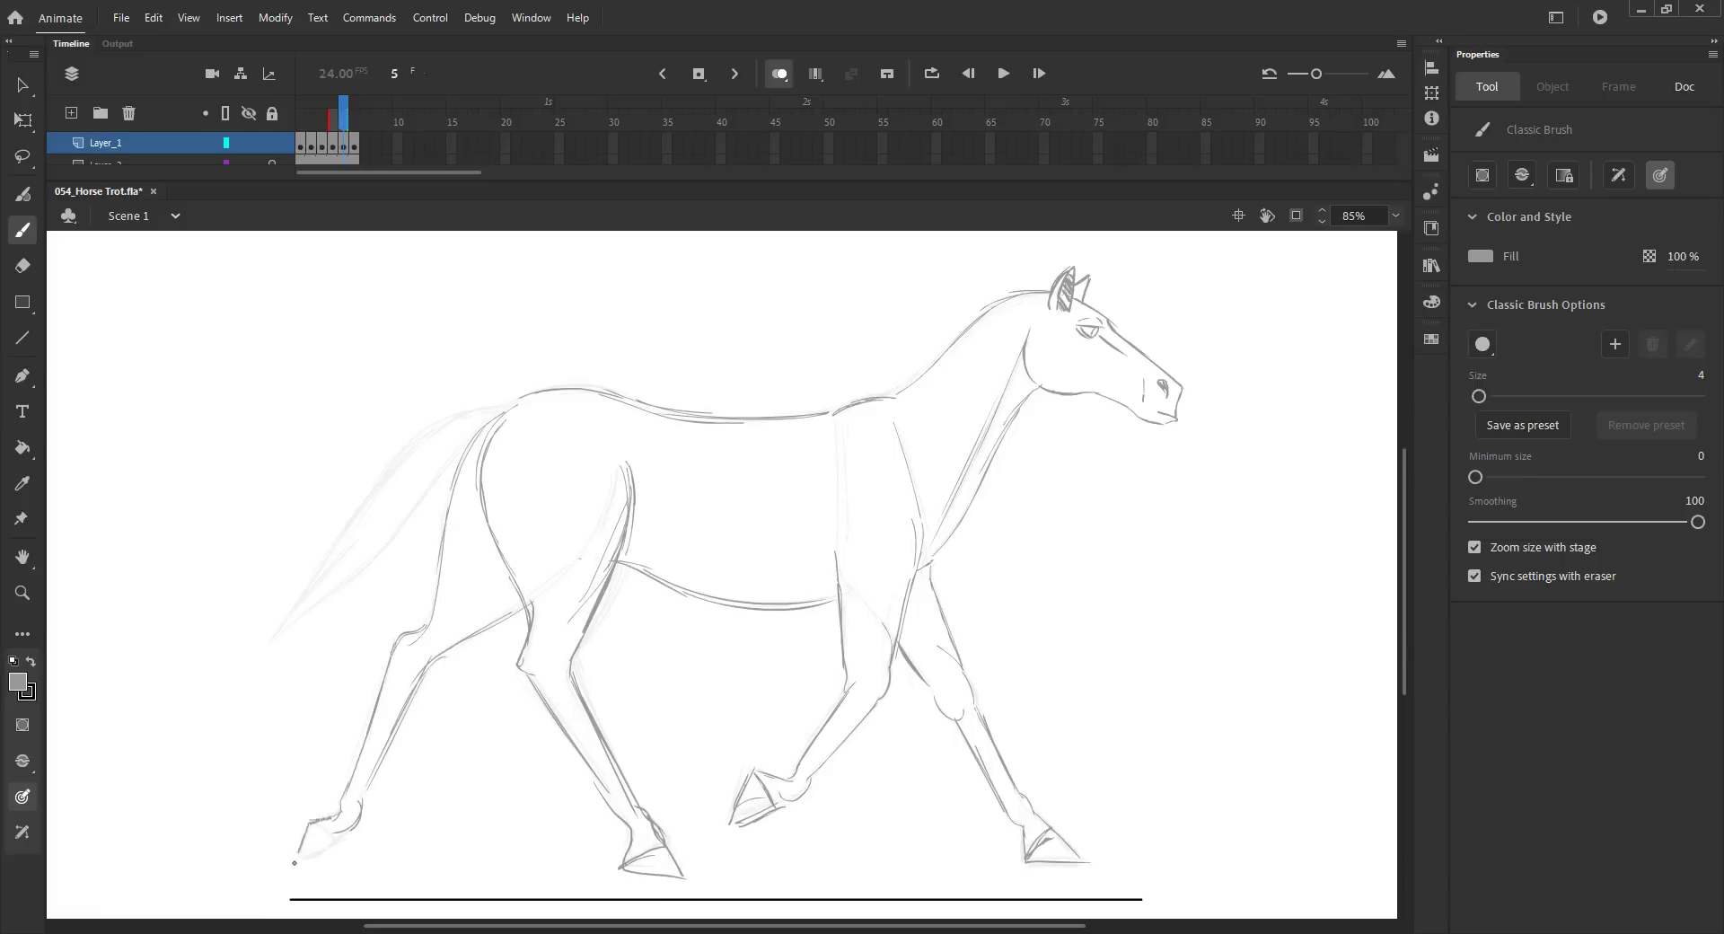
key("ctrl+s")
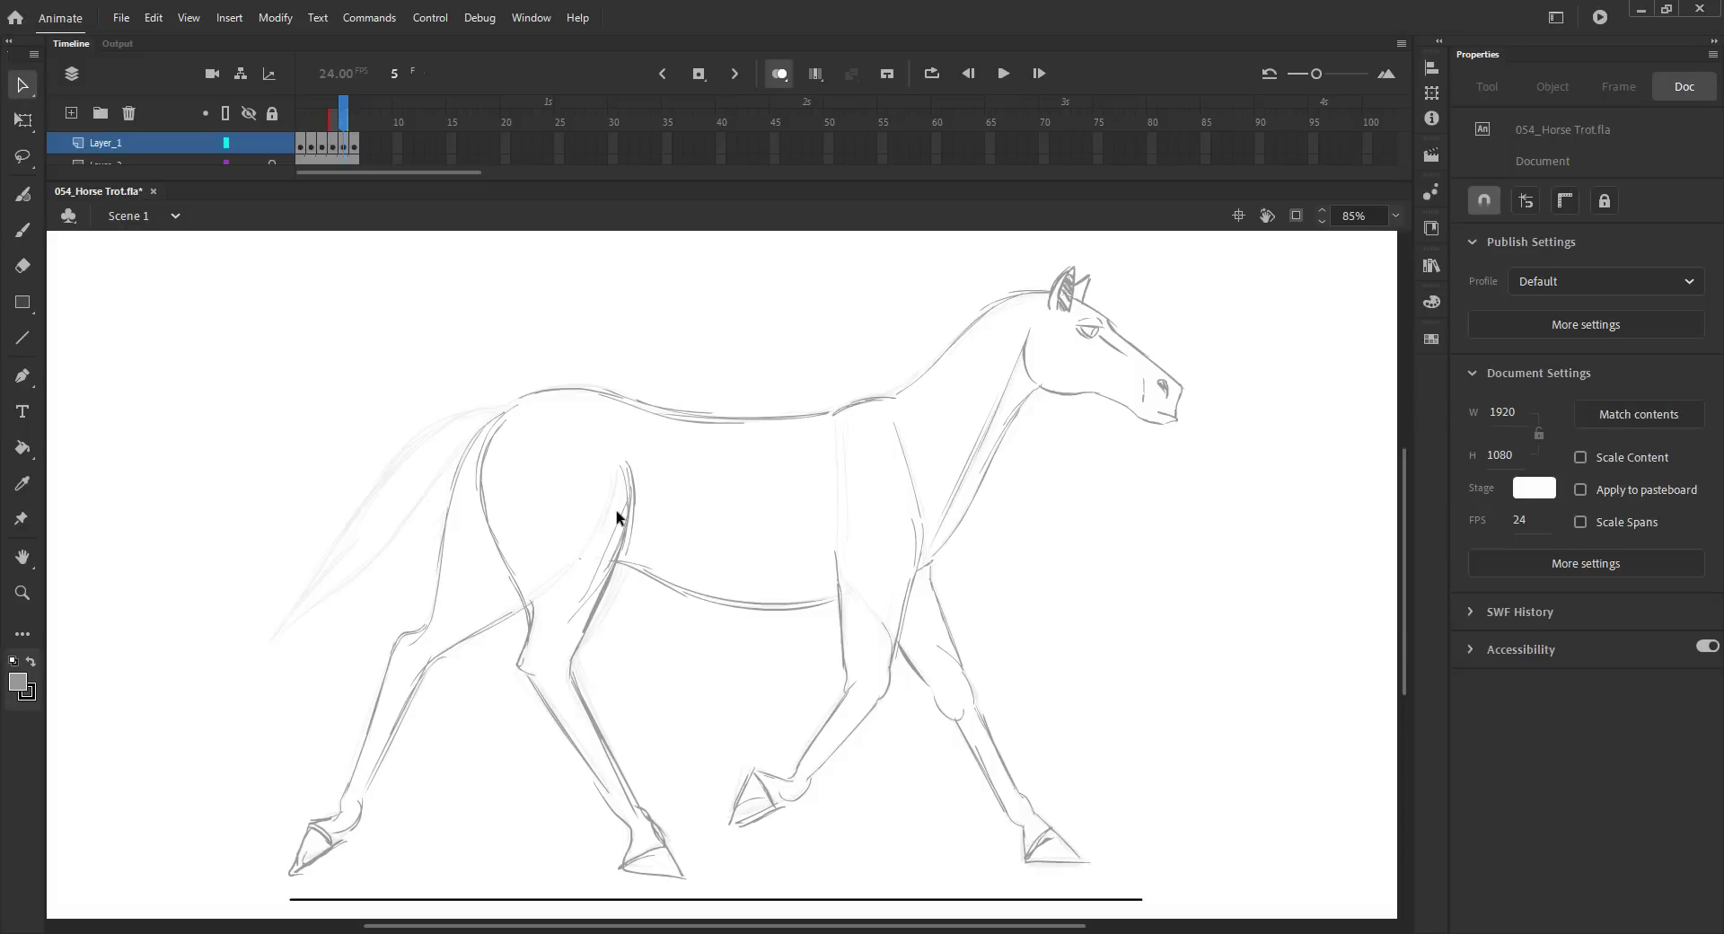
- Remove the copied pose at frame 4 from Layer_1 and save the file
left_click(335, 145)
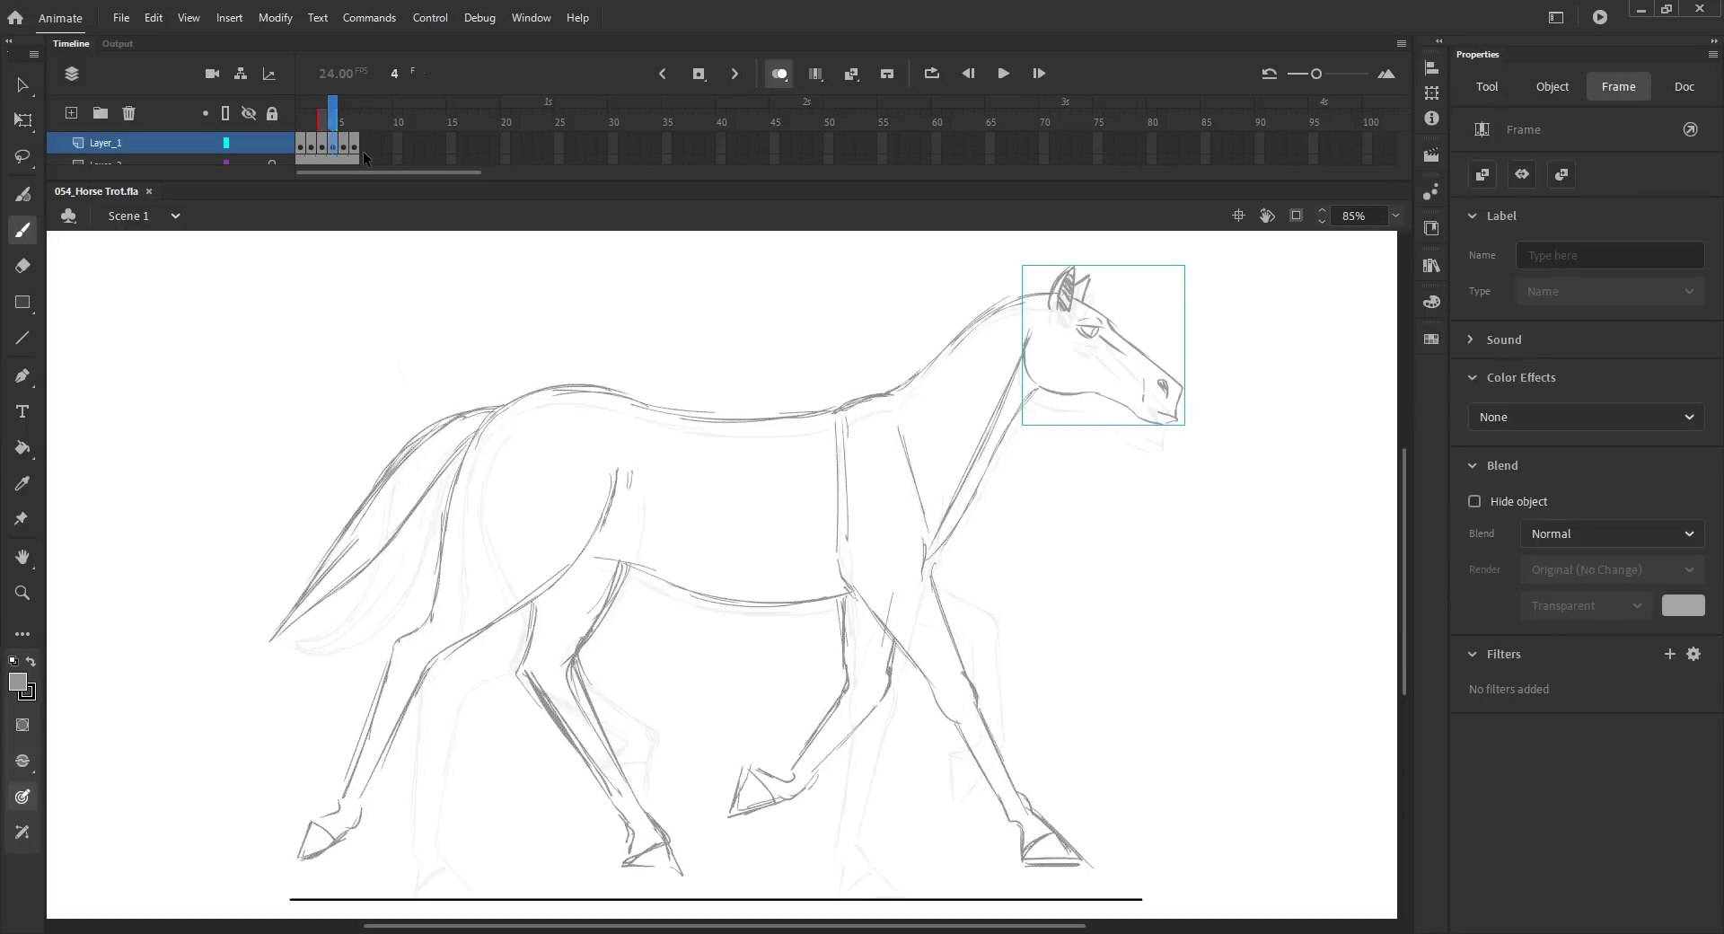
key("shift+F5")
key("ctrl+s")
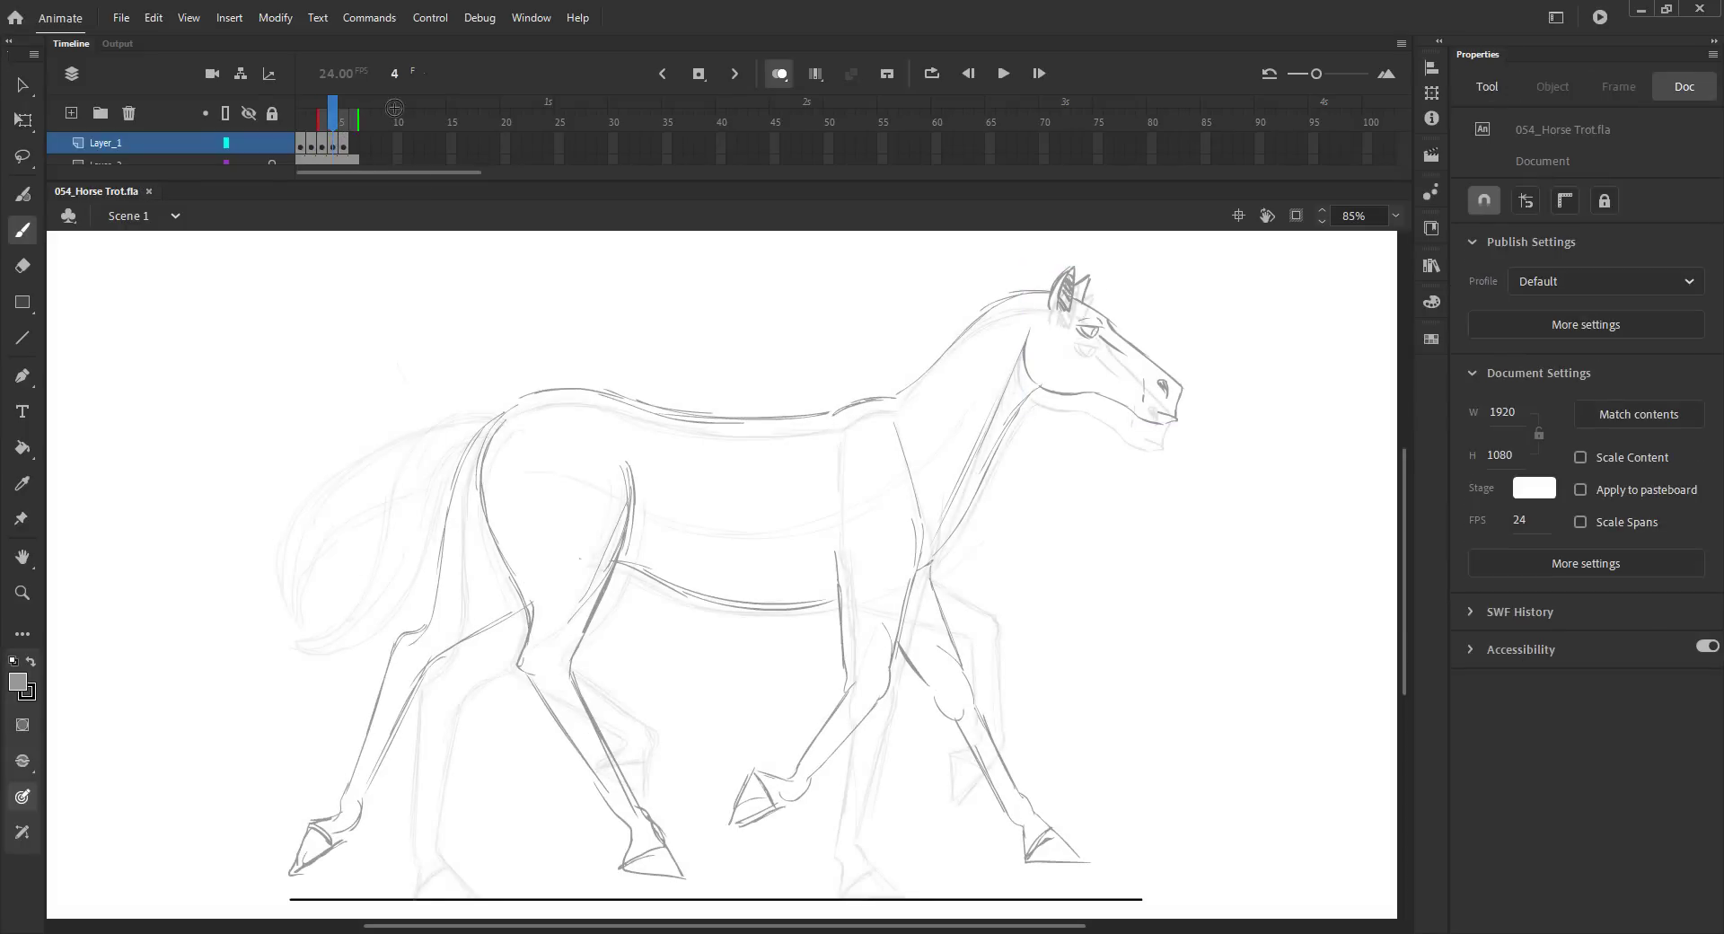
- Brush in the tail streaming backward from the rump on the redrawn suspended pose, now at frame 4
mouse_move(507, 415)
left_mouse_down()
mouse_move(461, 412)
mouse_move(269, 594)
left_mouse_up()
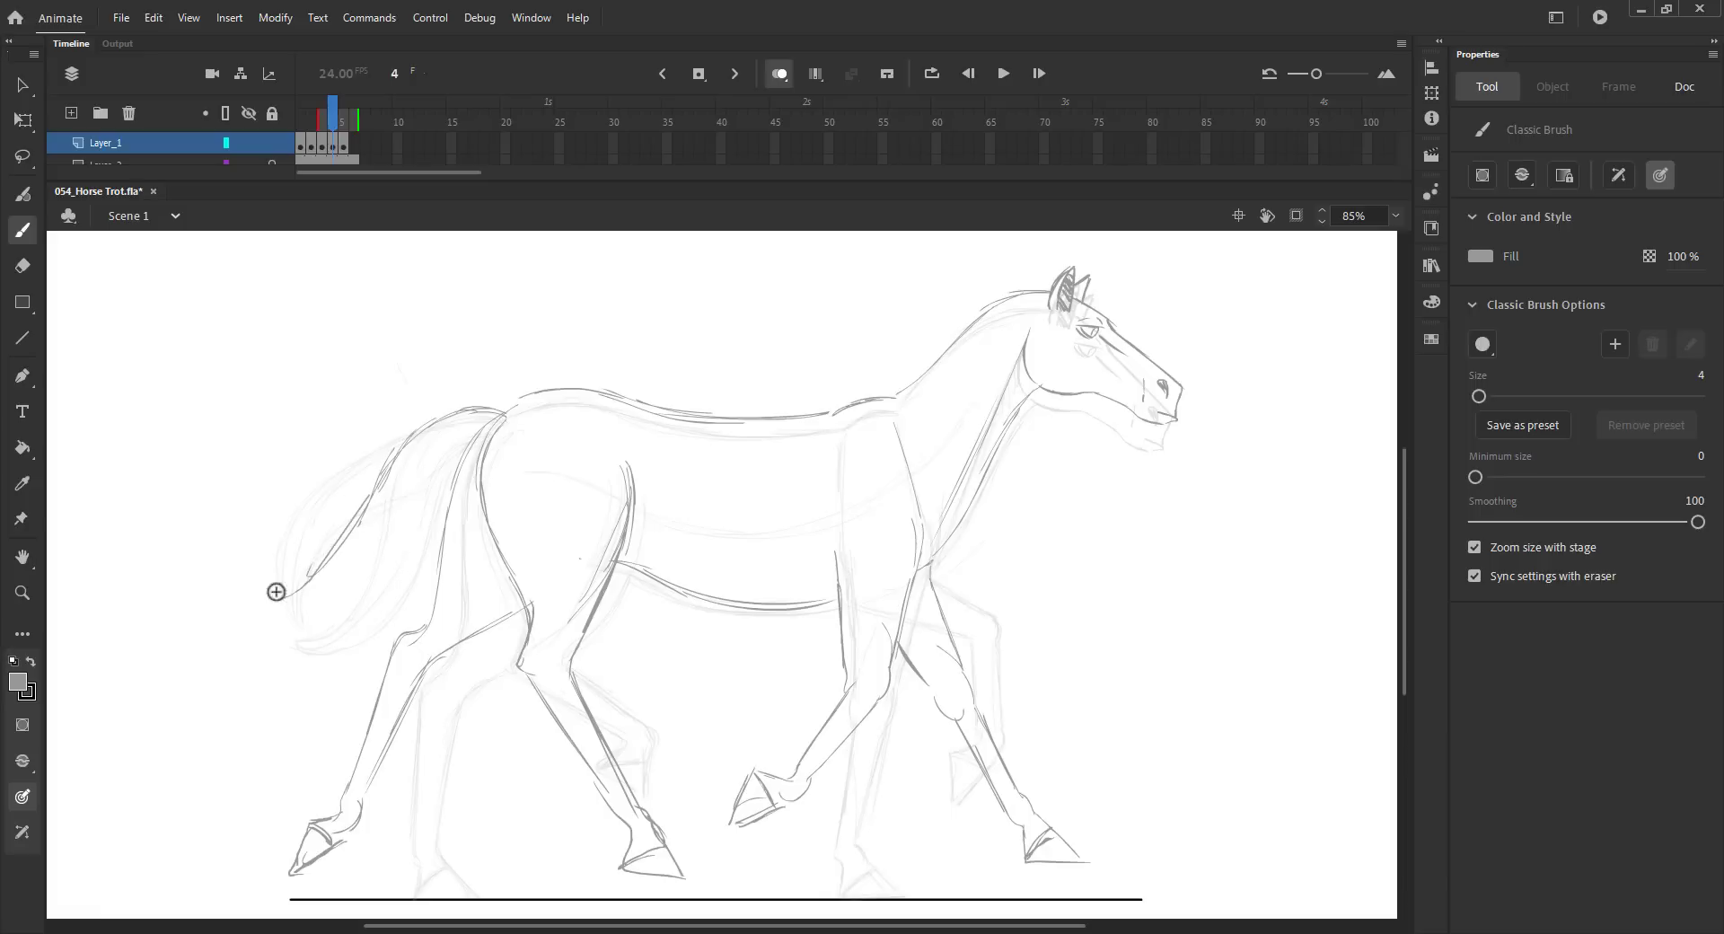
mouse_move(465, 435)
left_mouse_down()
mouse_move(334, 604)
mouse_move(266, 635)
left_mouse_up()
left_click_drag(401, 460, 301, 607)
left_click_drag(375, 505, 246, 630)
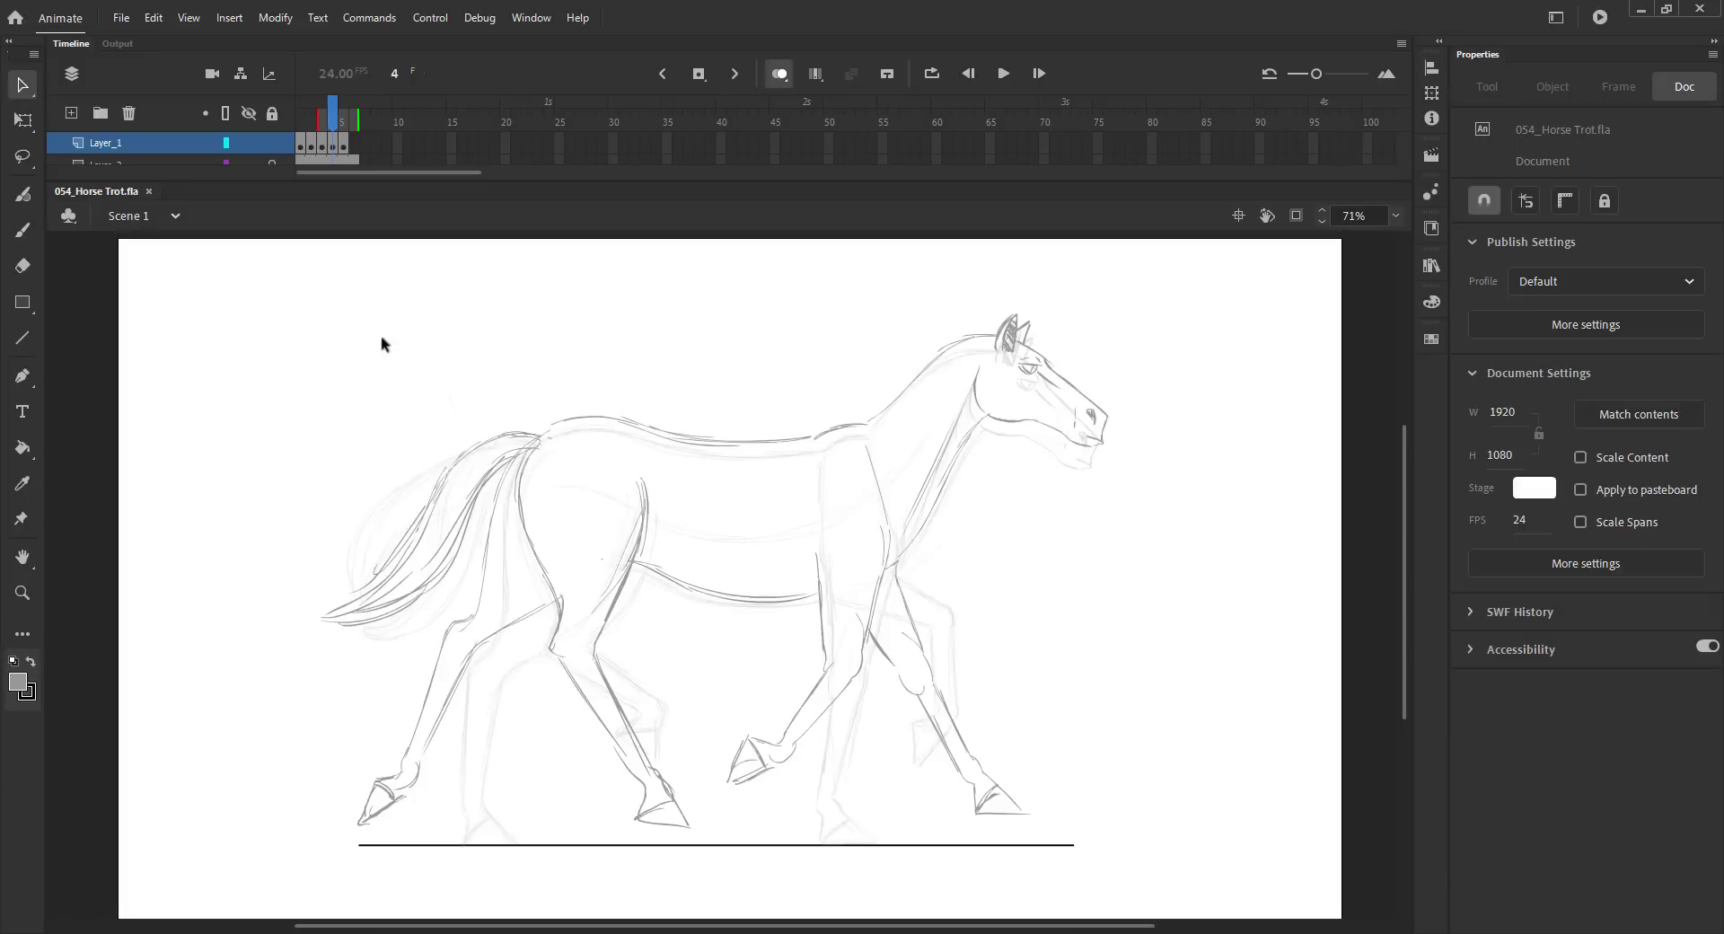
- Insert a new blank keyframe at frame 3 of Layer_1, after the frame 2 pose, extending the timeline by one frame
left_click(779, 74)
mouse_move(332, 126)
left_mouse_down()
mouse_move(355, 125)
mouse_move(315, 131)
left_mouse_up()
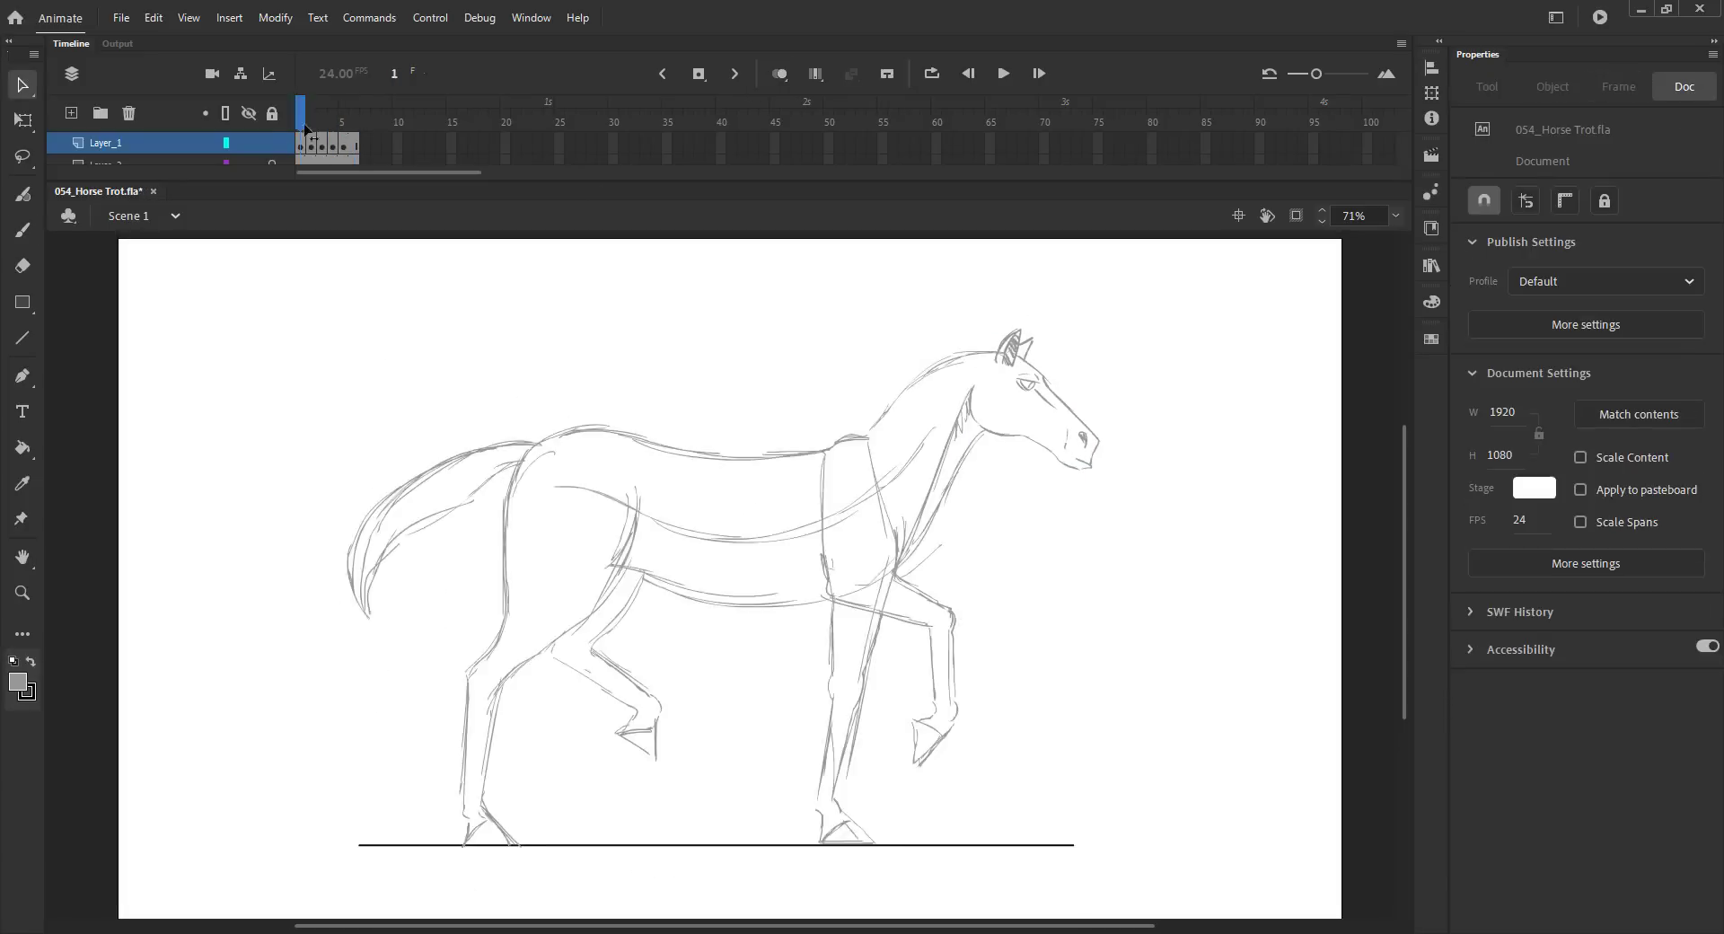
left_click_drag(301, 126, 336, 127)
key("comma")
key("comma")
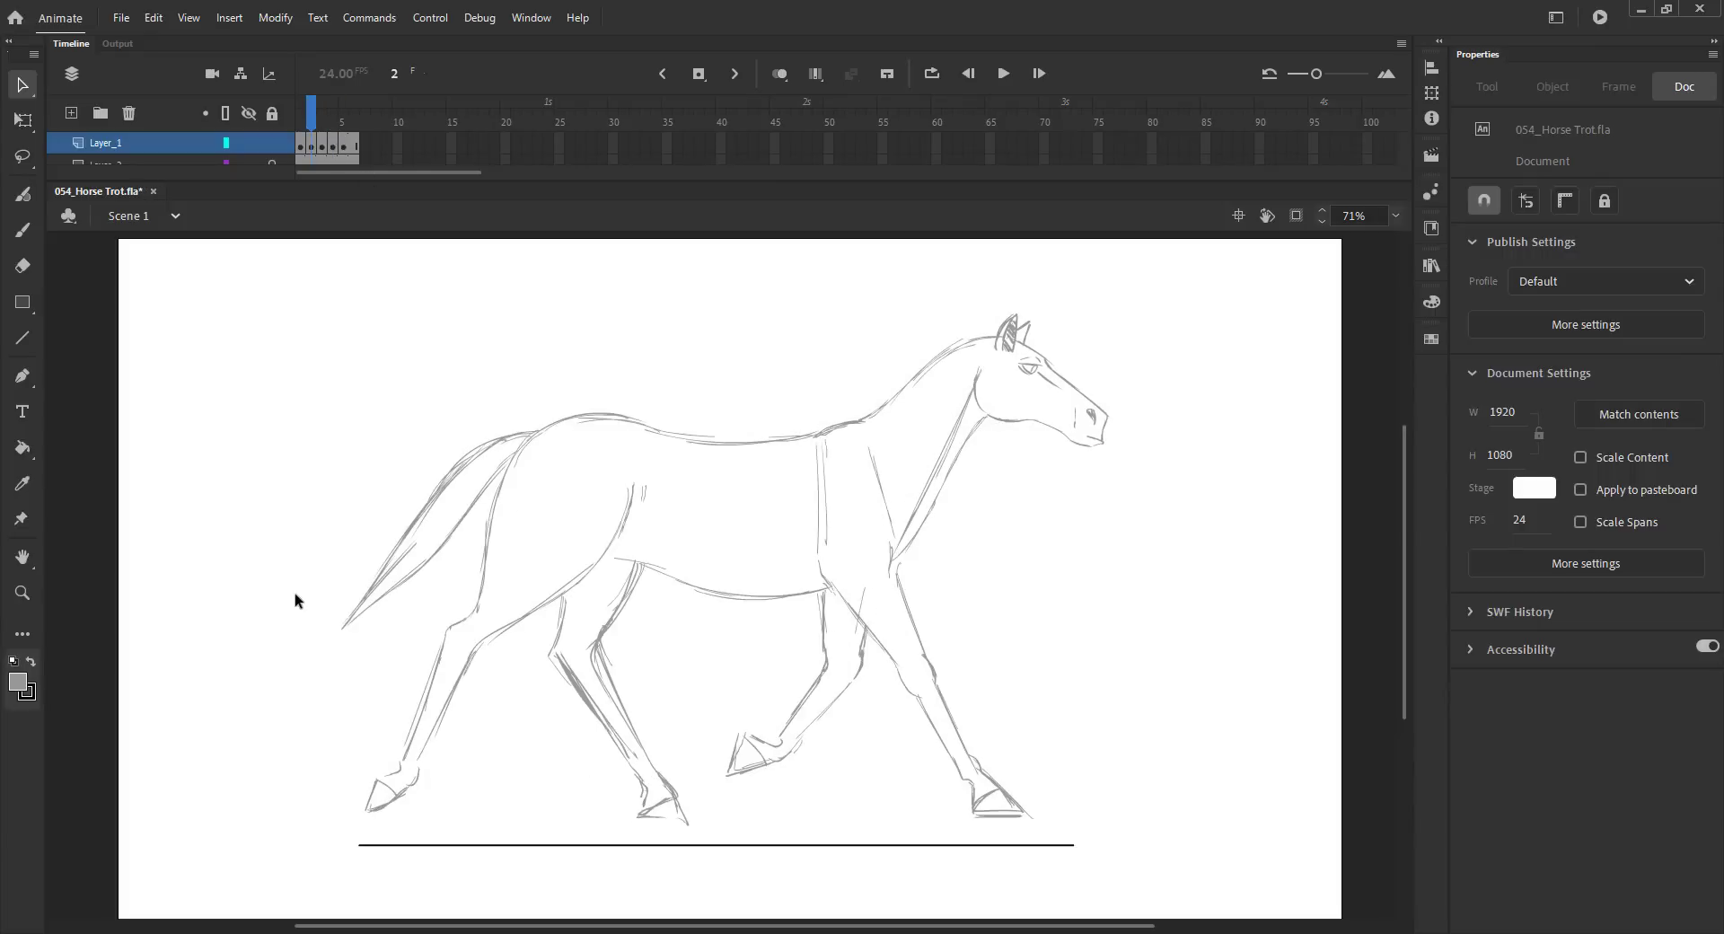
key("F5")
key("F7")
left_click(779, 74)
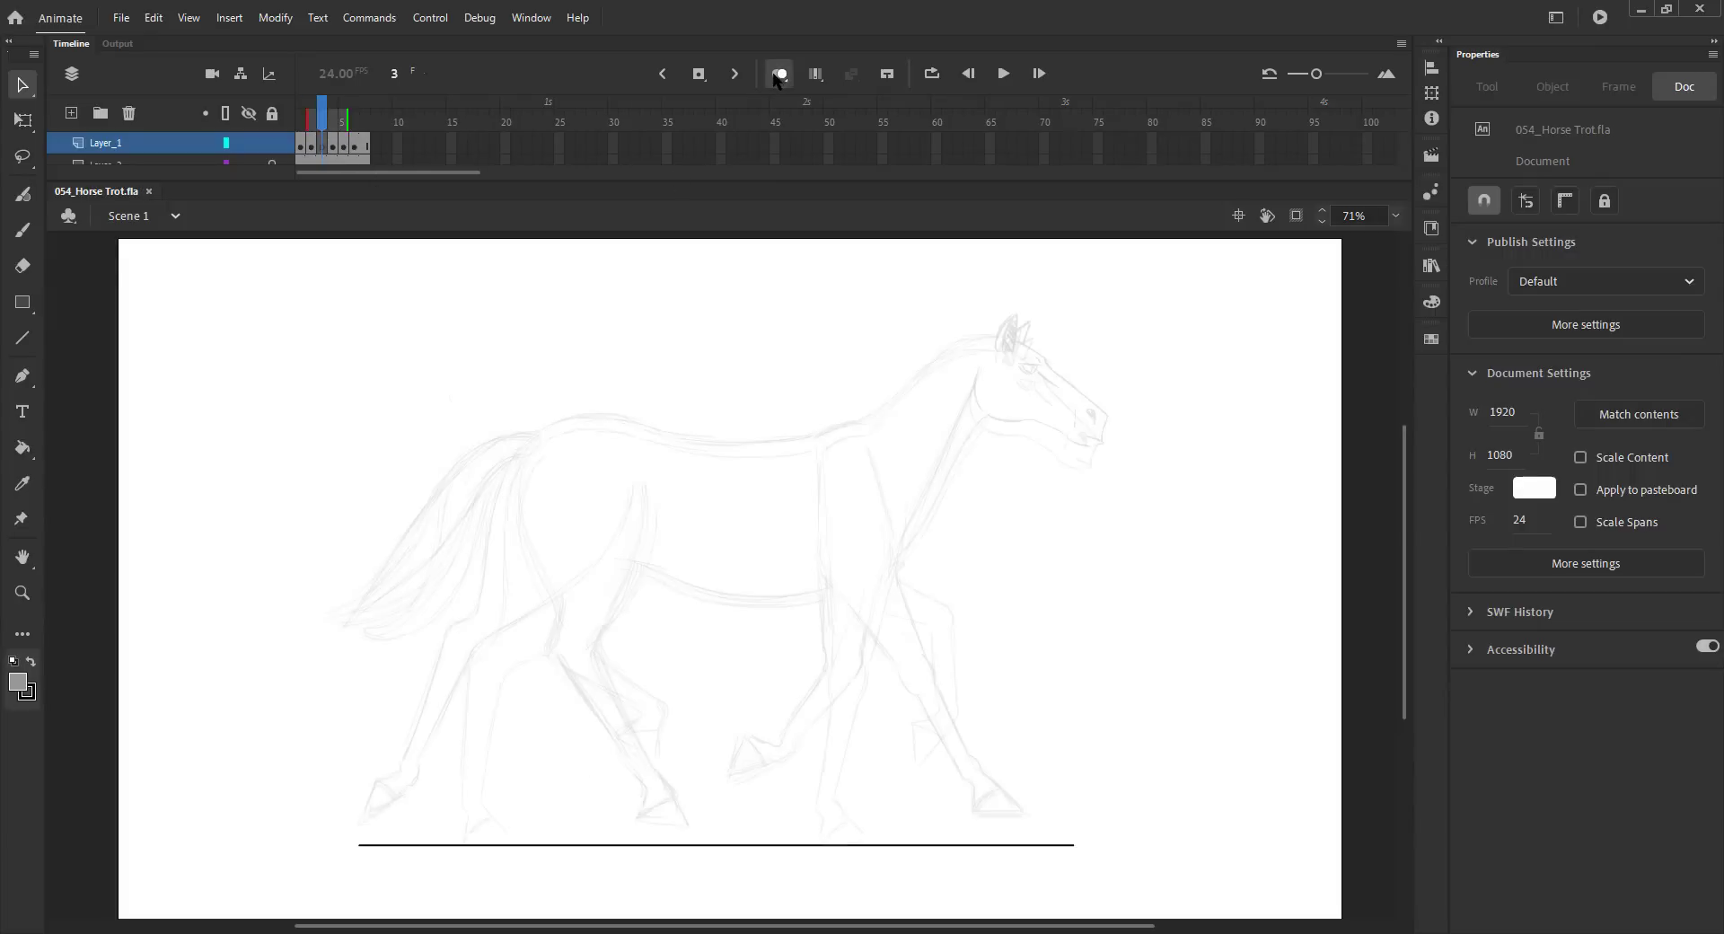
- Copy the horse's head group from frame 1 and paste it in place on frame 3
left_click(778, 76)
left_click(301, 126)
left_click(971, 382)
key("ctrl+c")
left_click(324, 127)
key("ctrl+shift+v")
left_click(779, 75)
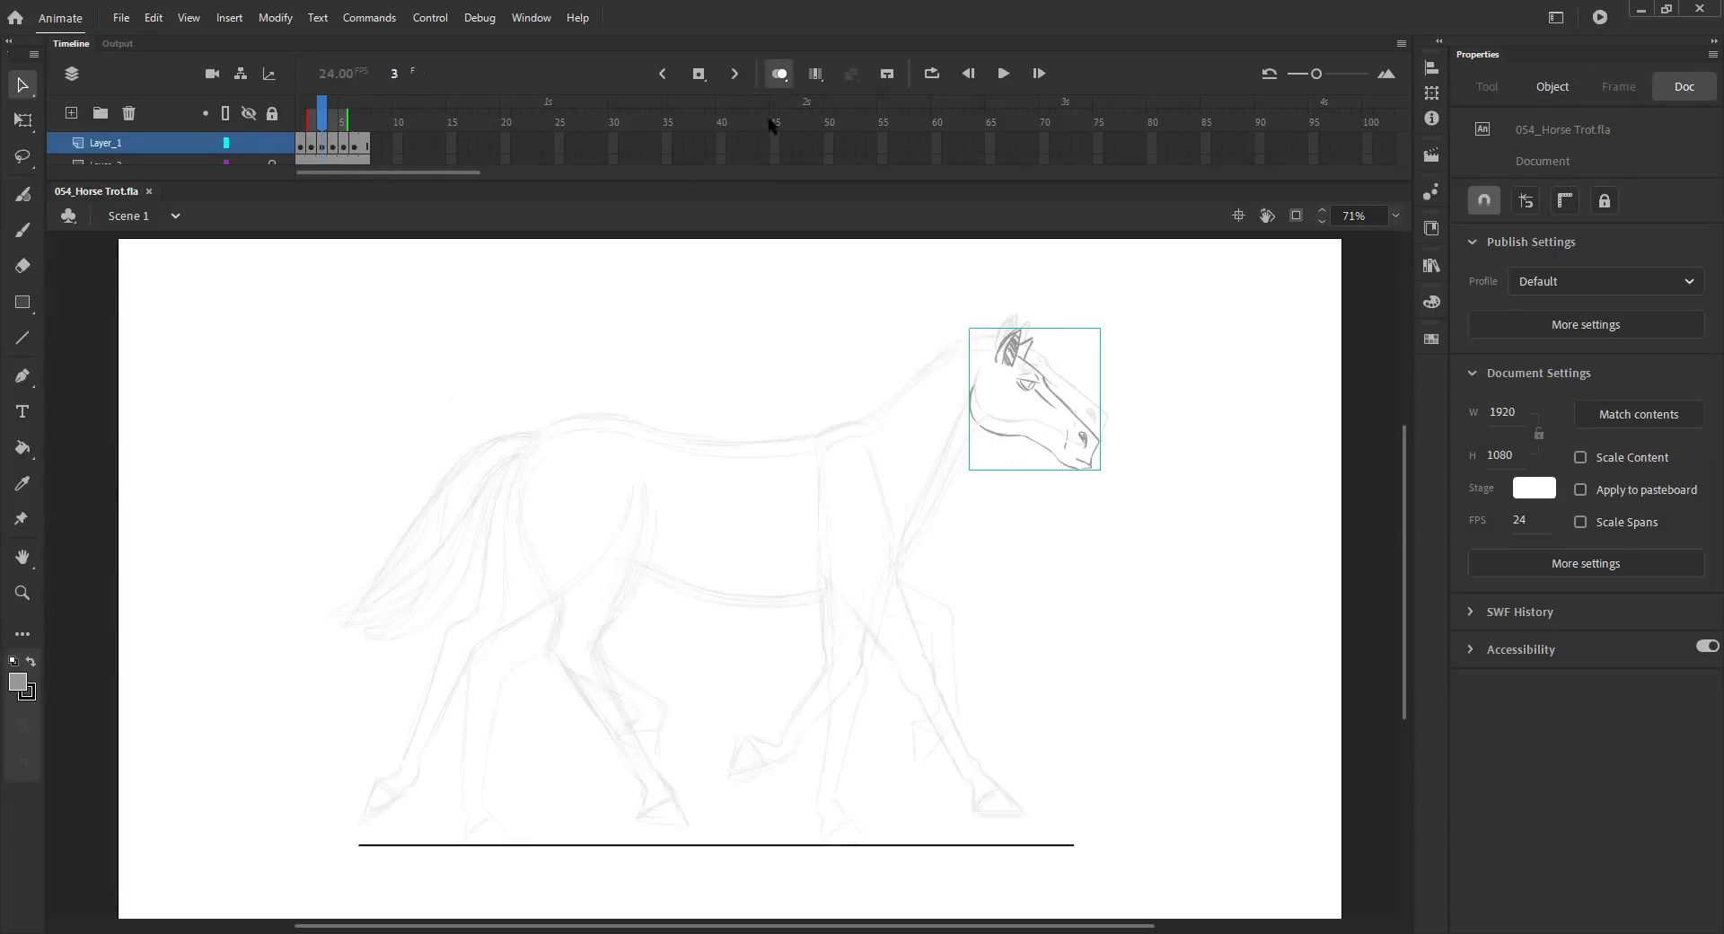
- Brush in the neck's front and crest lines, the withers and the chest on frame 3
key("b")
scroll(785, 501, "up", 3)
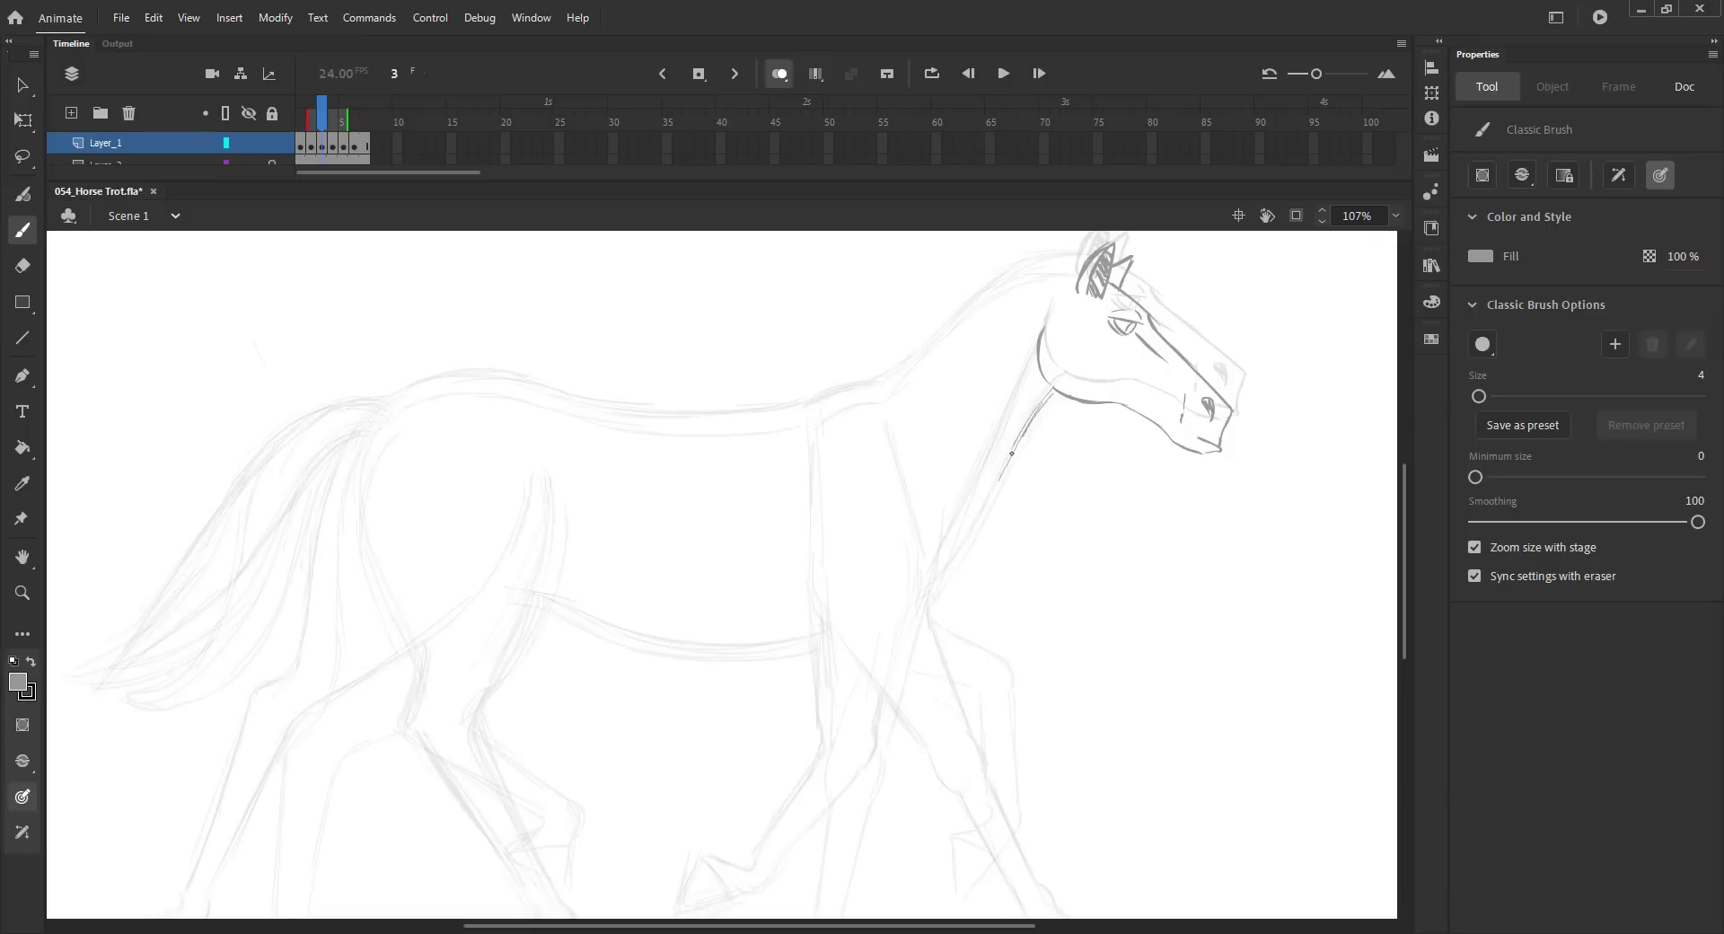
left_click_drag(1011, 454, 938, 590)
left_click_drag(1033, 416, 925, 597)
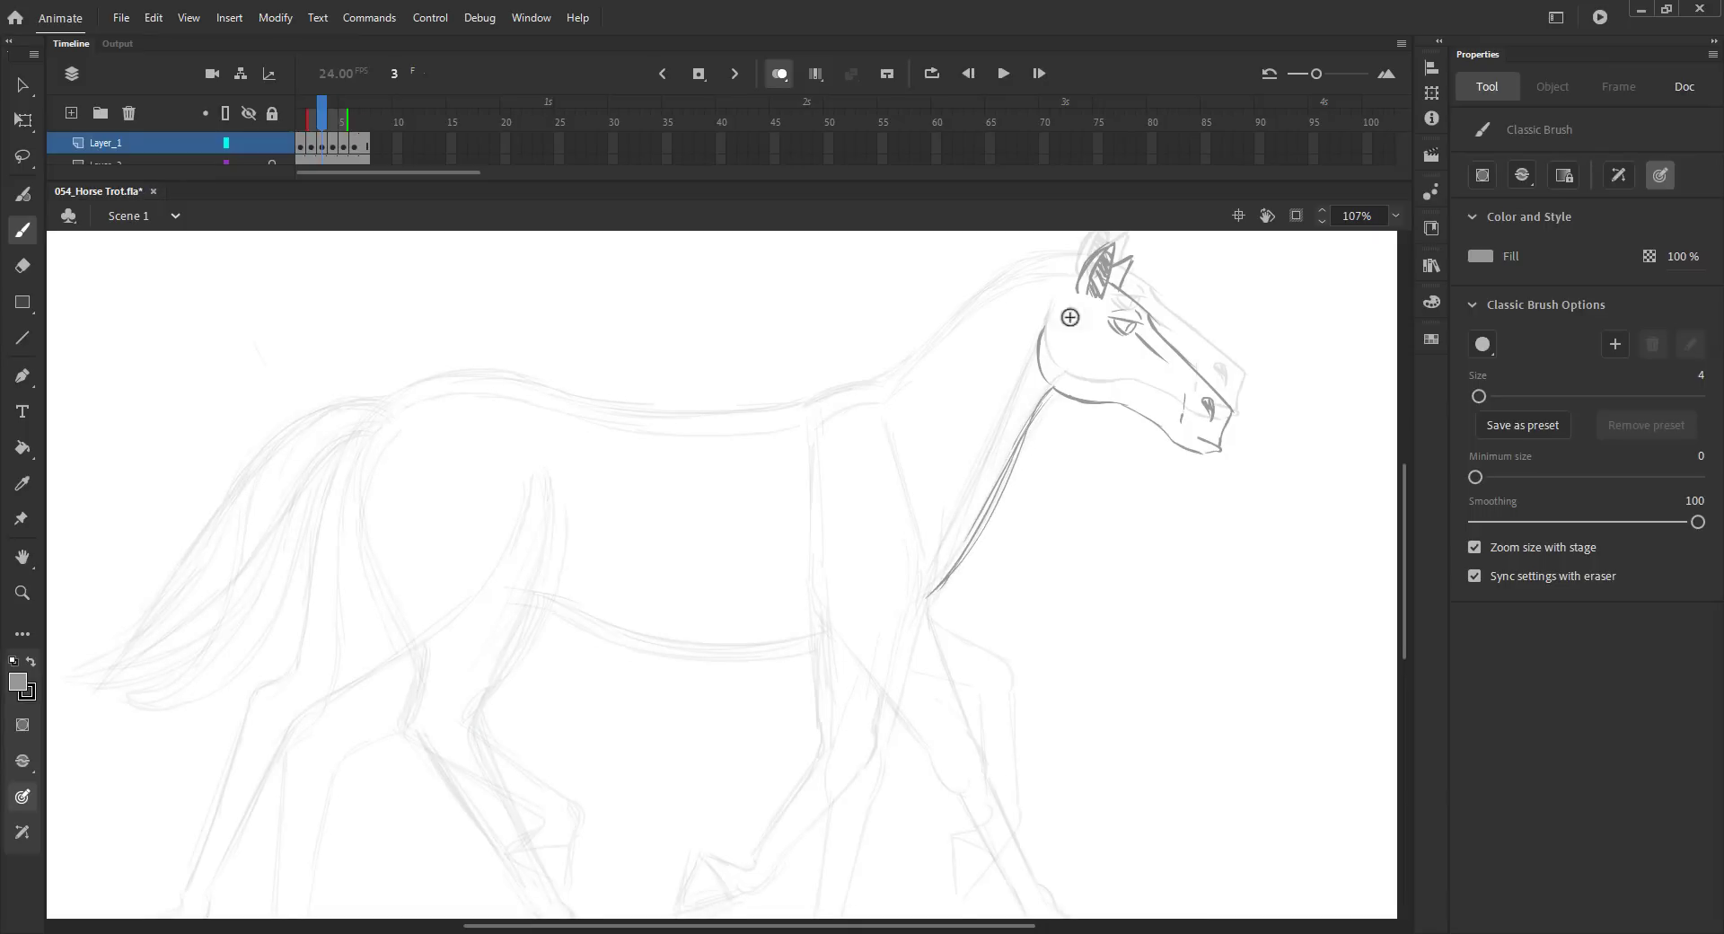
mouse_move(1016, 284)
left_mouse_down()
mouse_move(914, 369)
mouse_move(944, 550)
left_mouse_up()
scroll(860, 534, "down", 2)
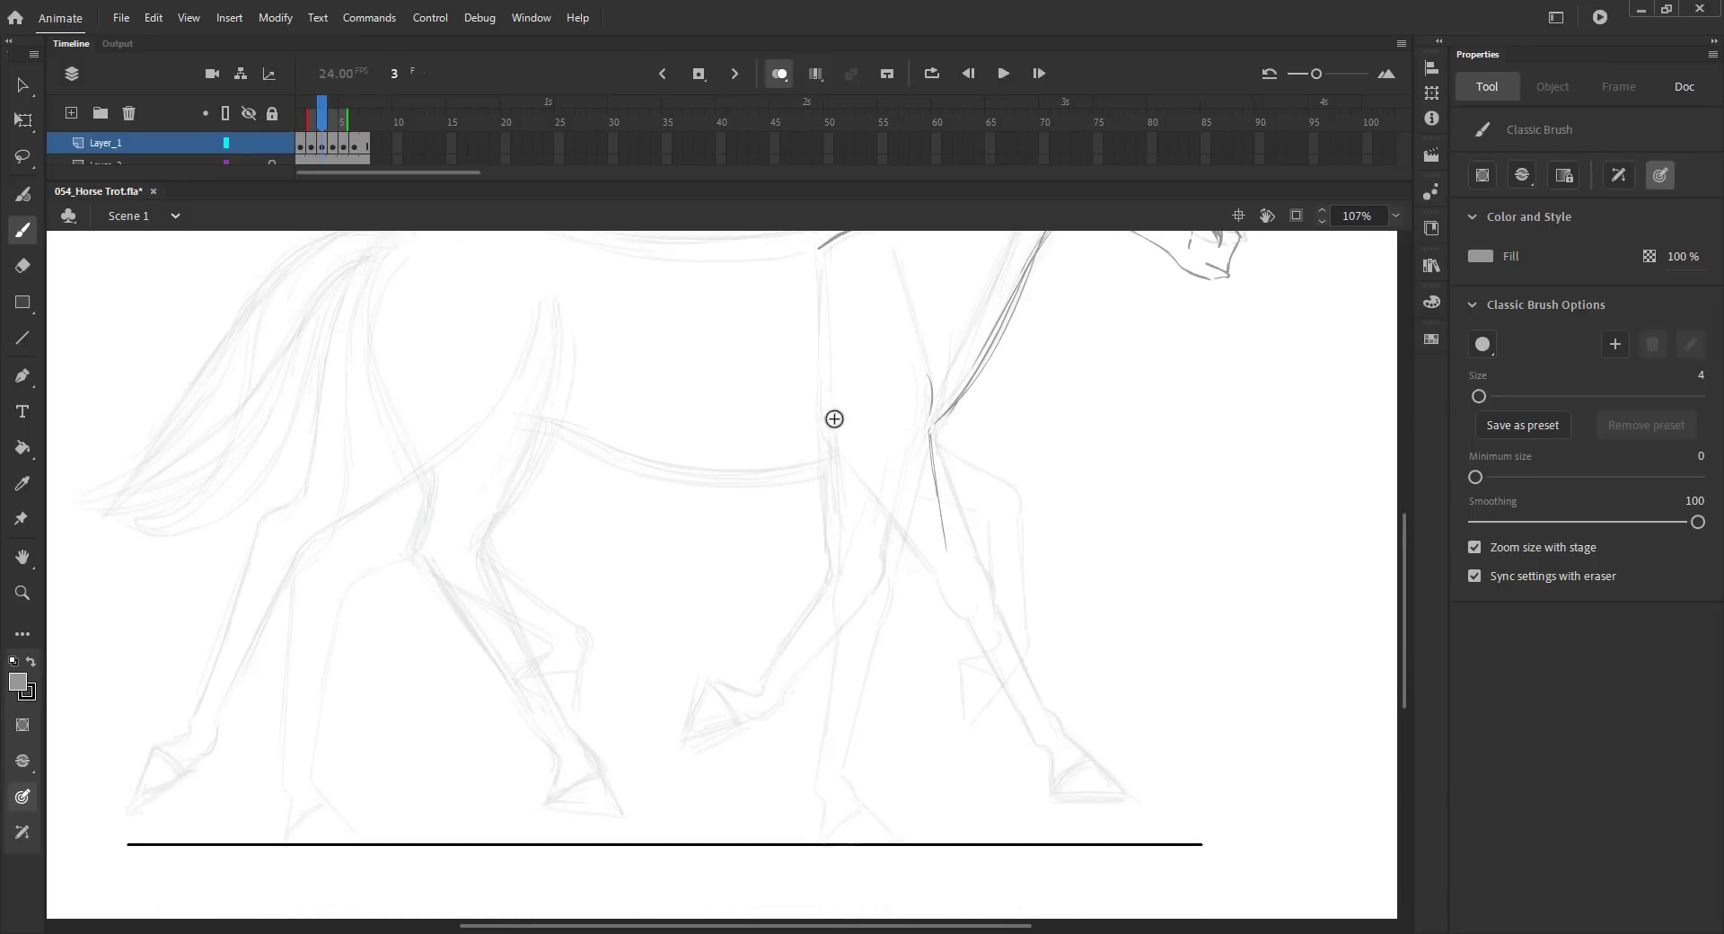
- Brush in the front leg planted on the ground line and the belly line on frame 3
left_click_drag(820, 404, 881, 563)
left_click_drag(930, 433, 937, 582)
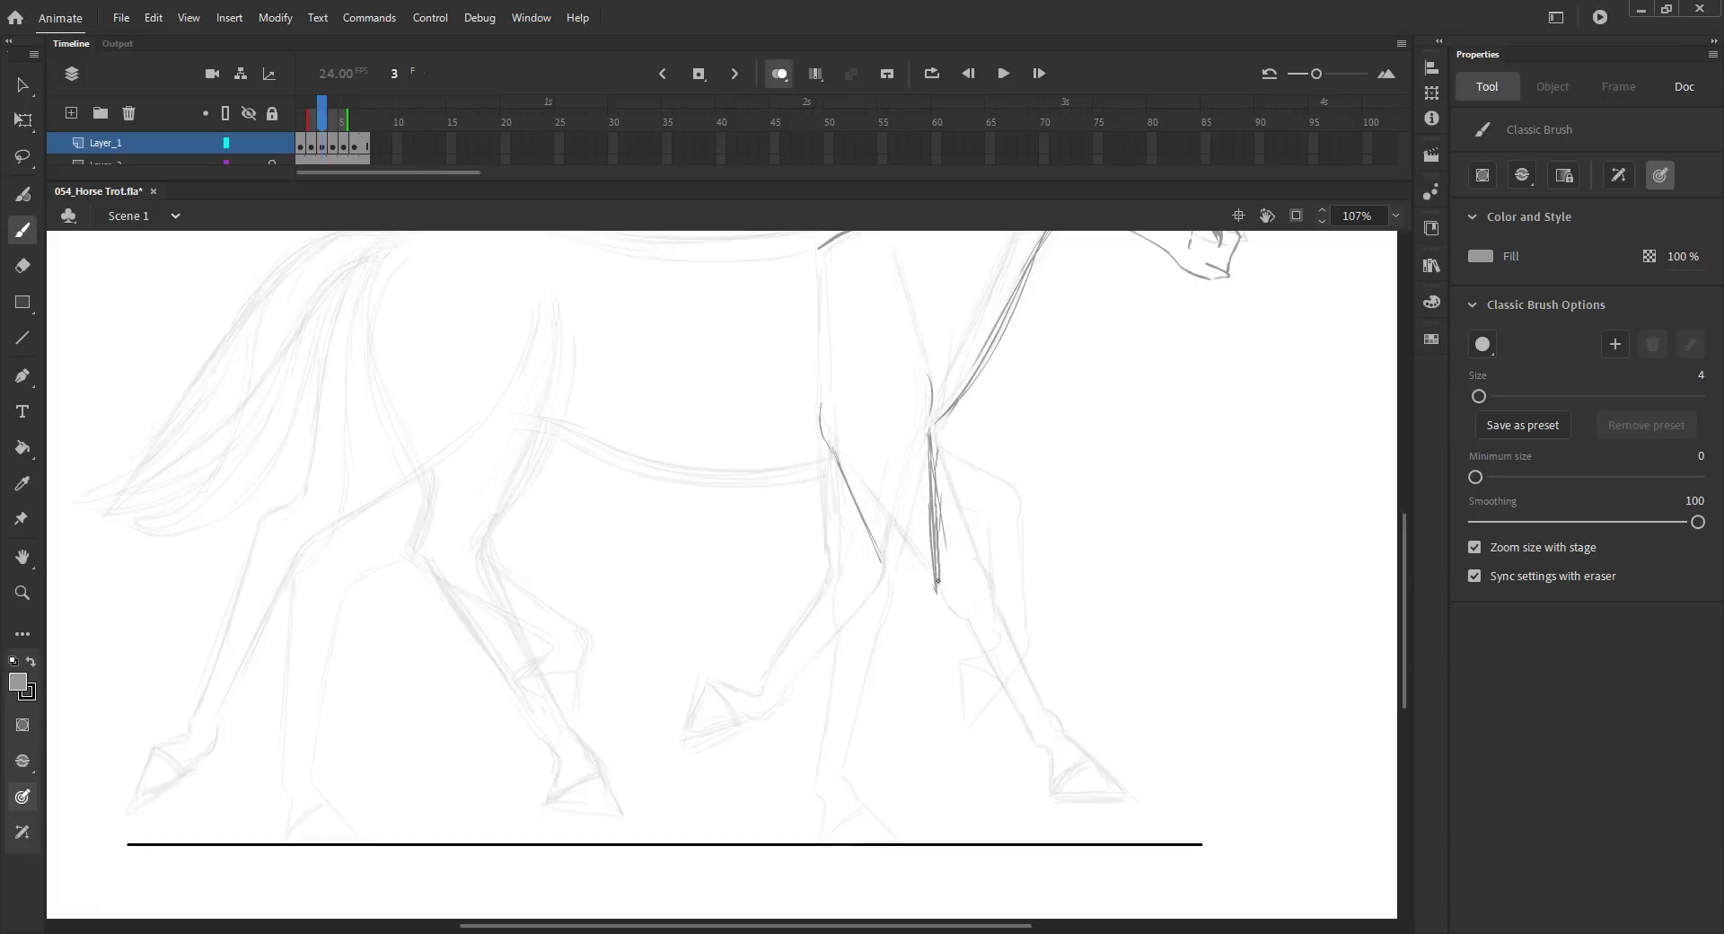
left_click_drag(921, 638, 952, 787)
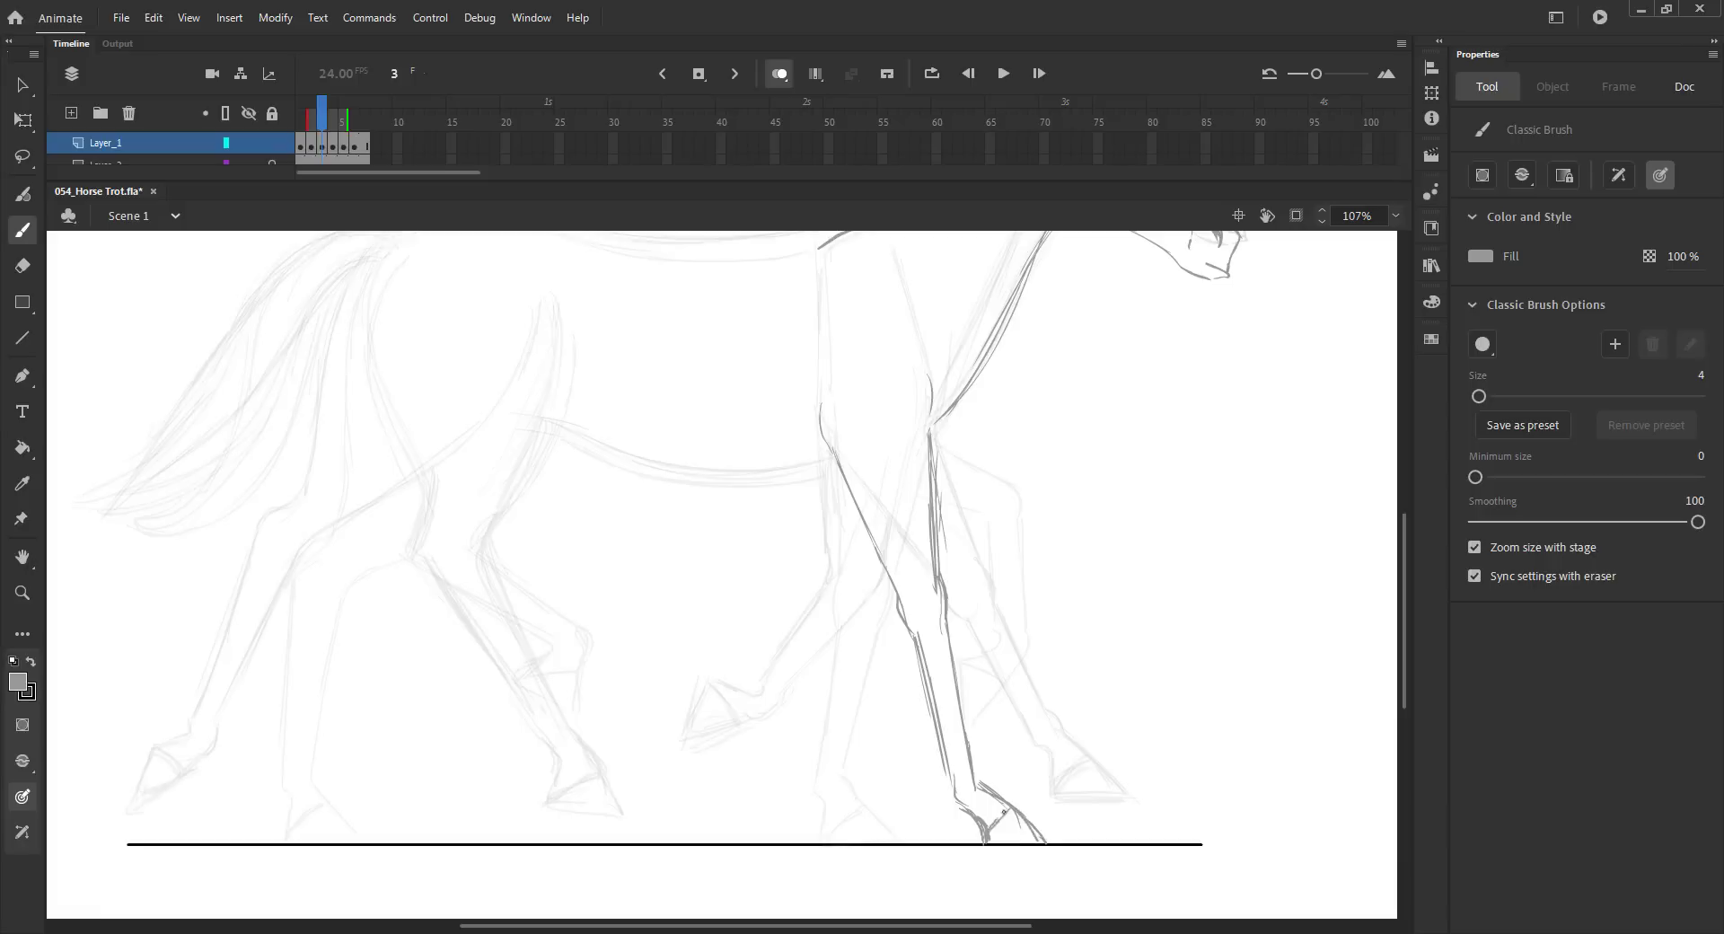
left_click_drag(595, 453, 844, 465)
- Brush in the other front leg folded up with its hoof raised behind the knee on frame 3
key("comma")
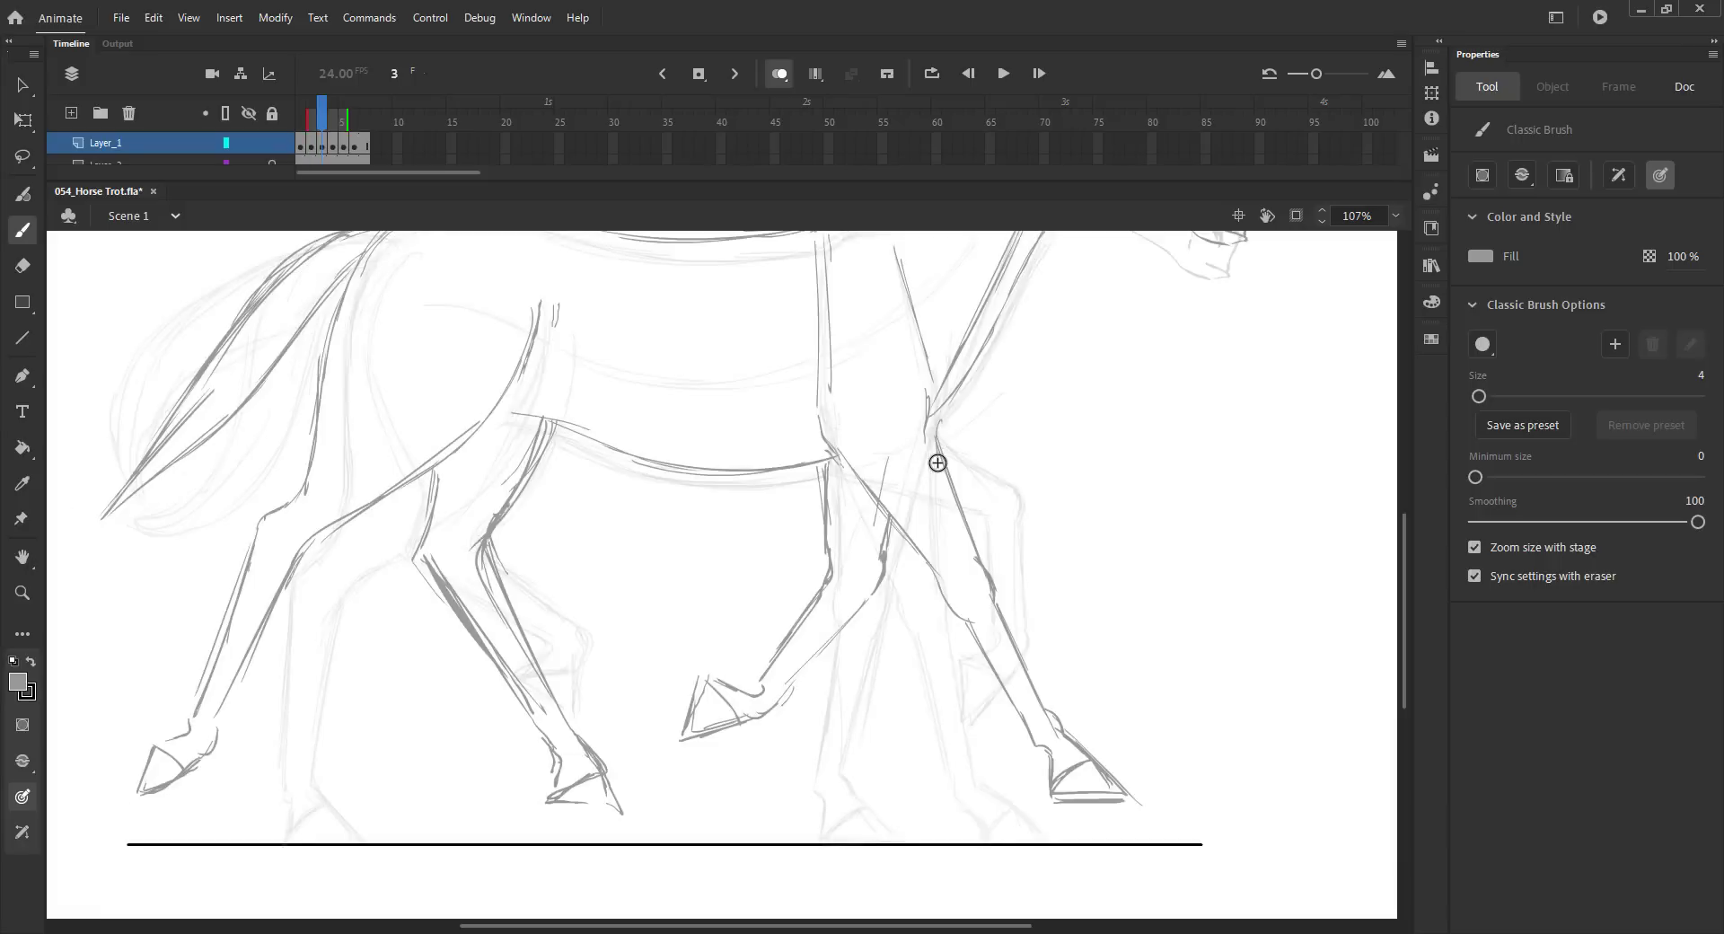
key("period")
key("period")
key("comma")
left_click_drag(994, 541, 889, 630)
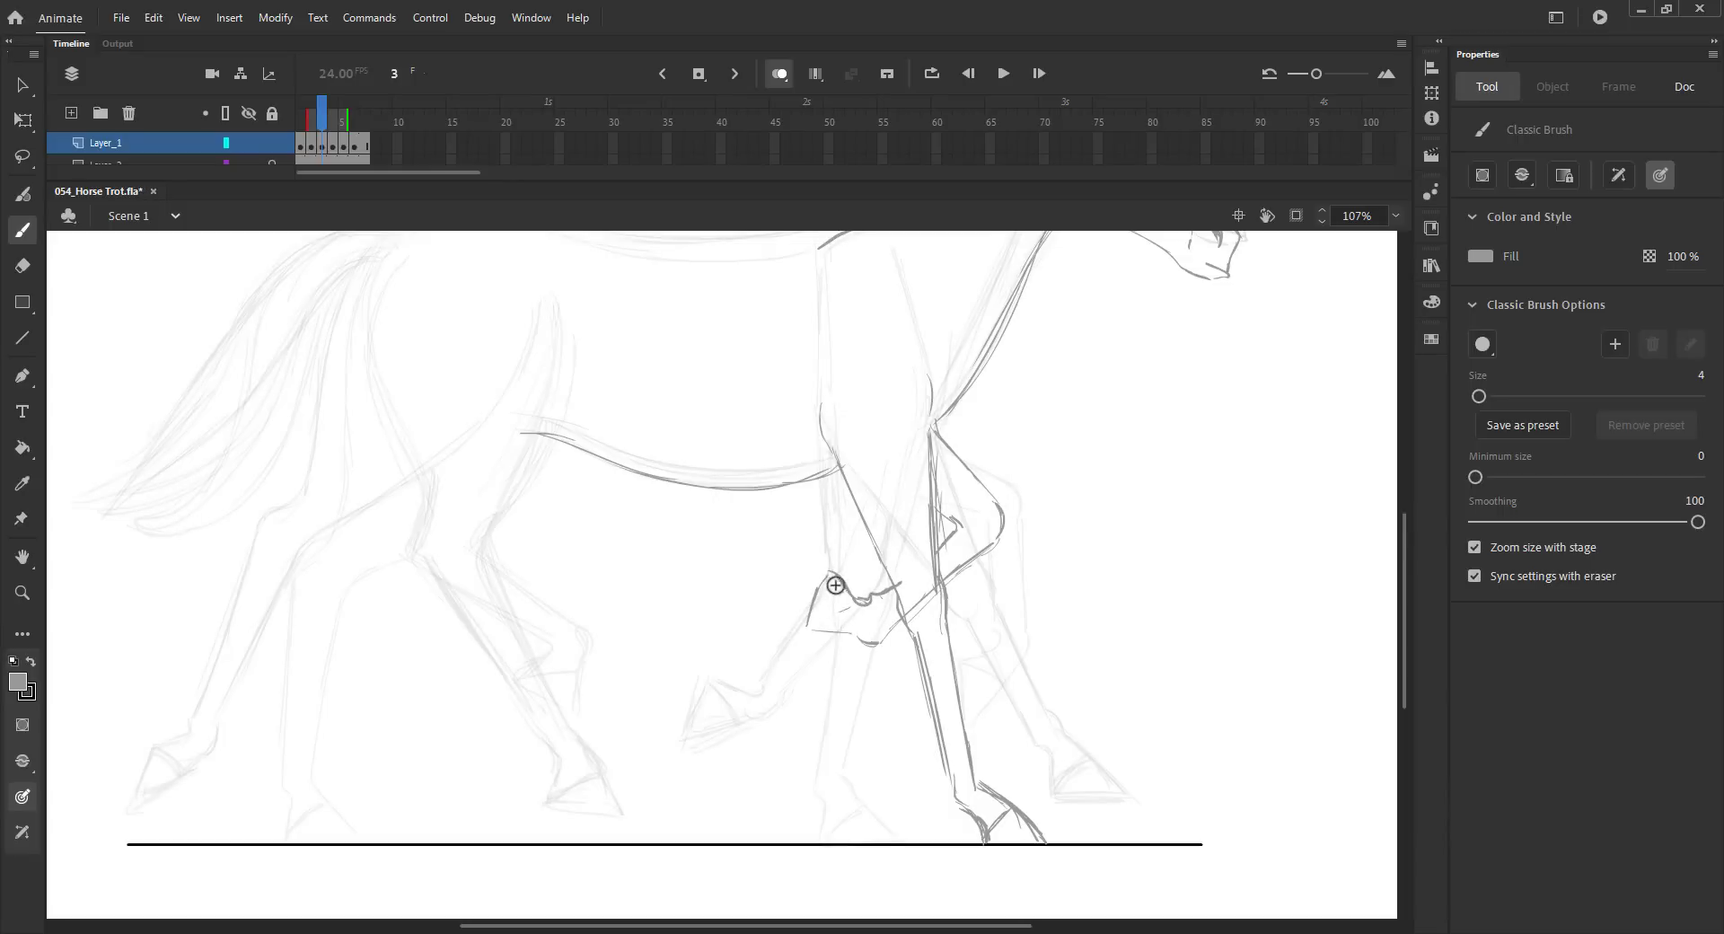
key("comma")
key("comma")
key("period")
key("period")
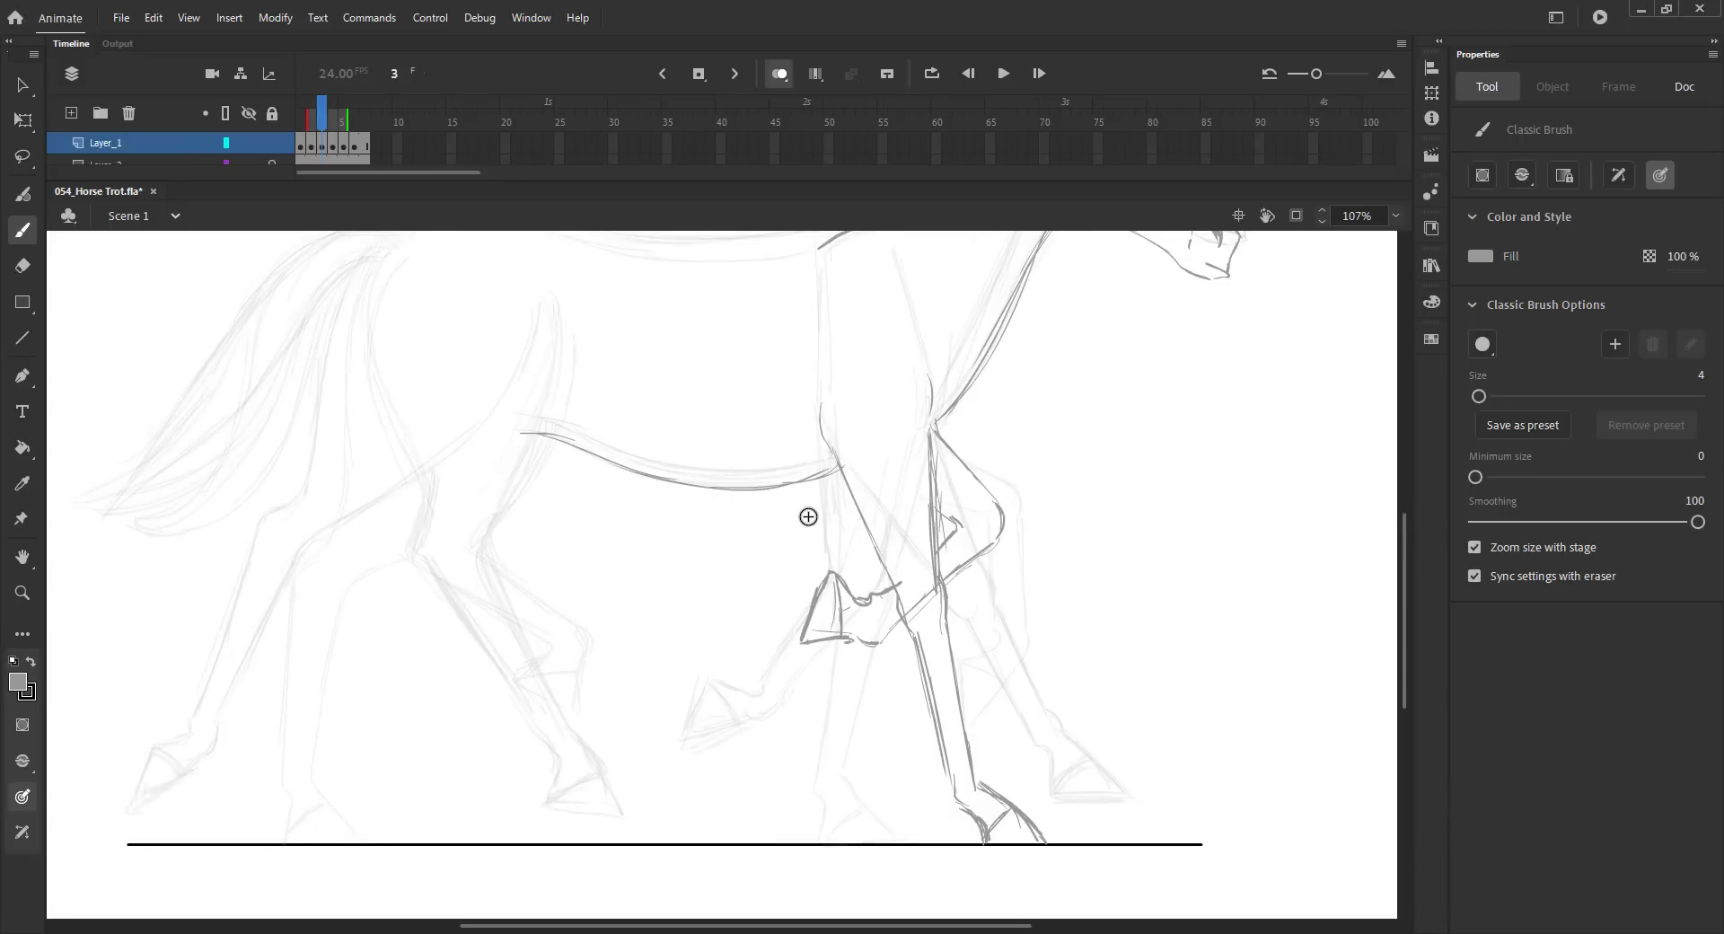
- Brush in the back line, the curve of the rump and the flank line on frame 3
left_click_drag(660, 460, 847, 536)
key("comma")
key("comma")
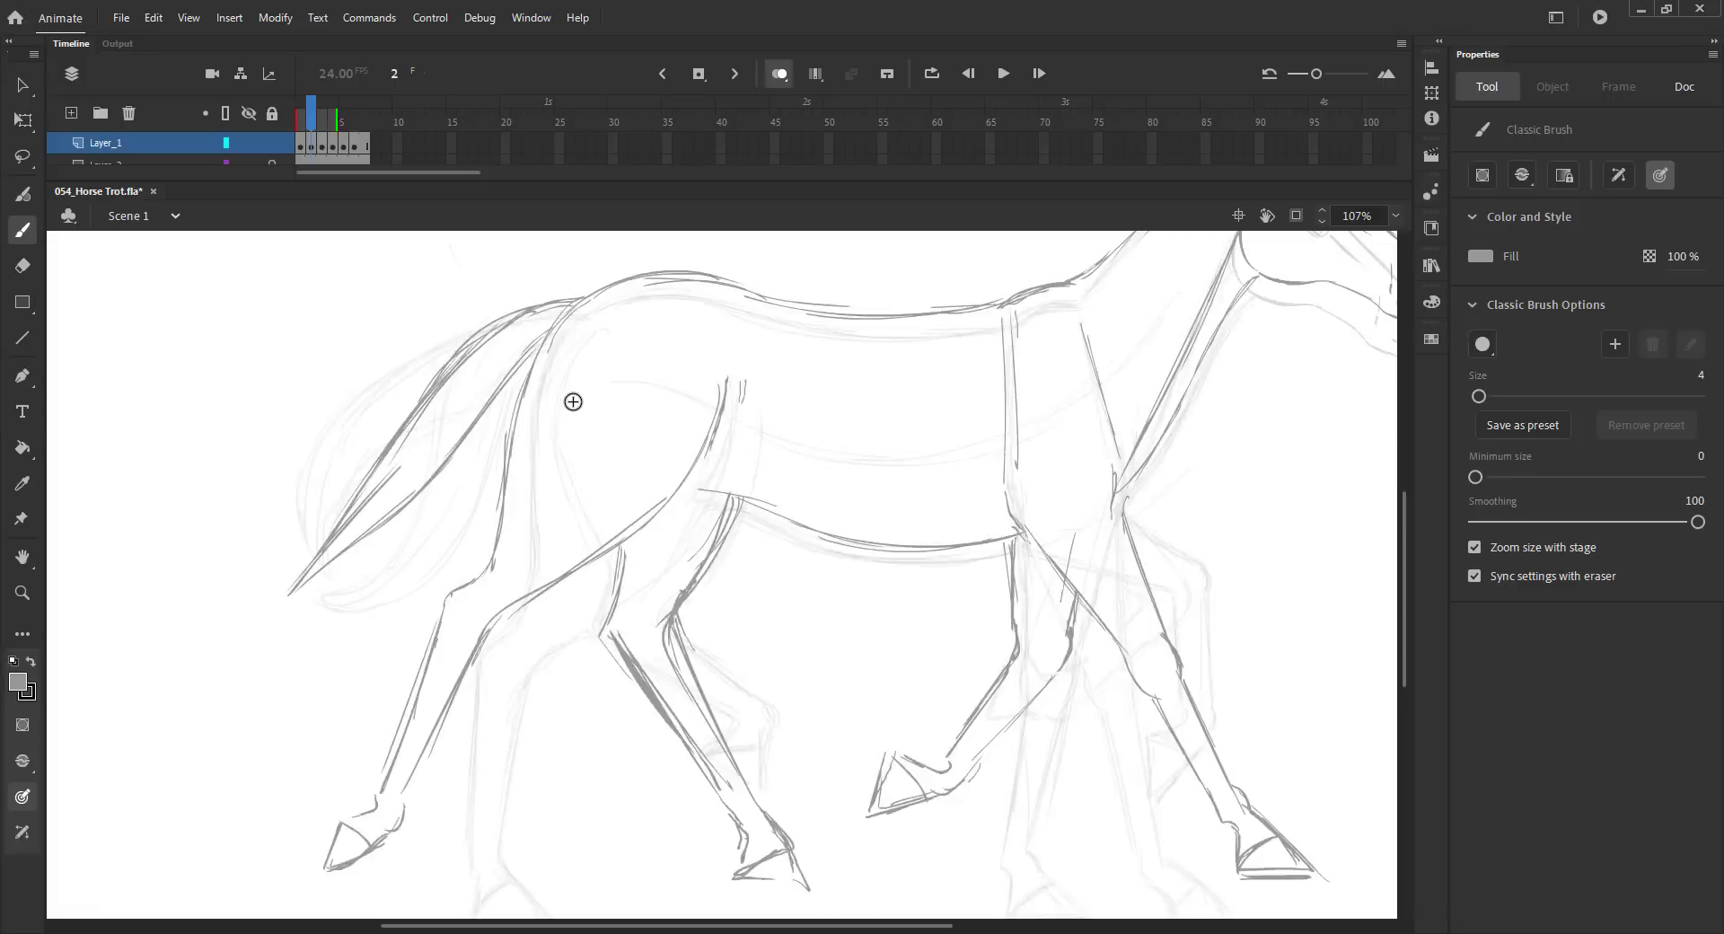
key("period")
key("period")
mouse_move(576, 321)
left_mouse_down()
mouse_move(665, 298)
mouse_move(790, 319)
left_mouse_up()
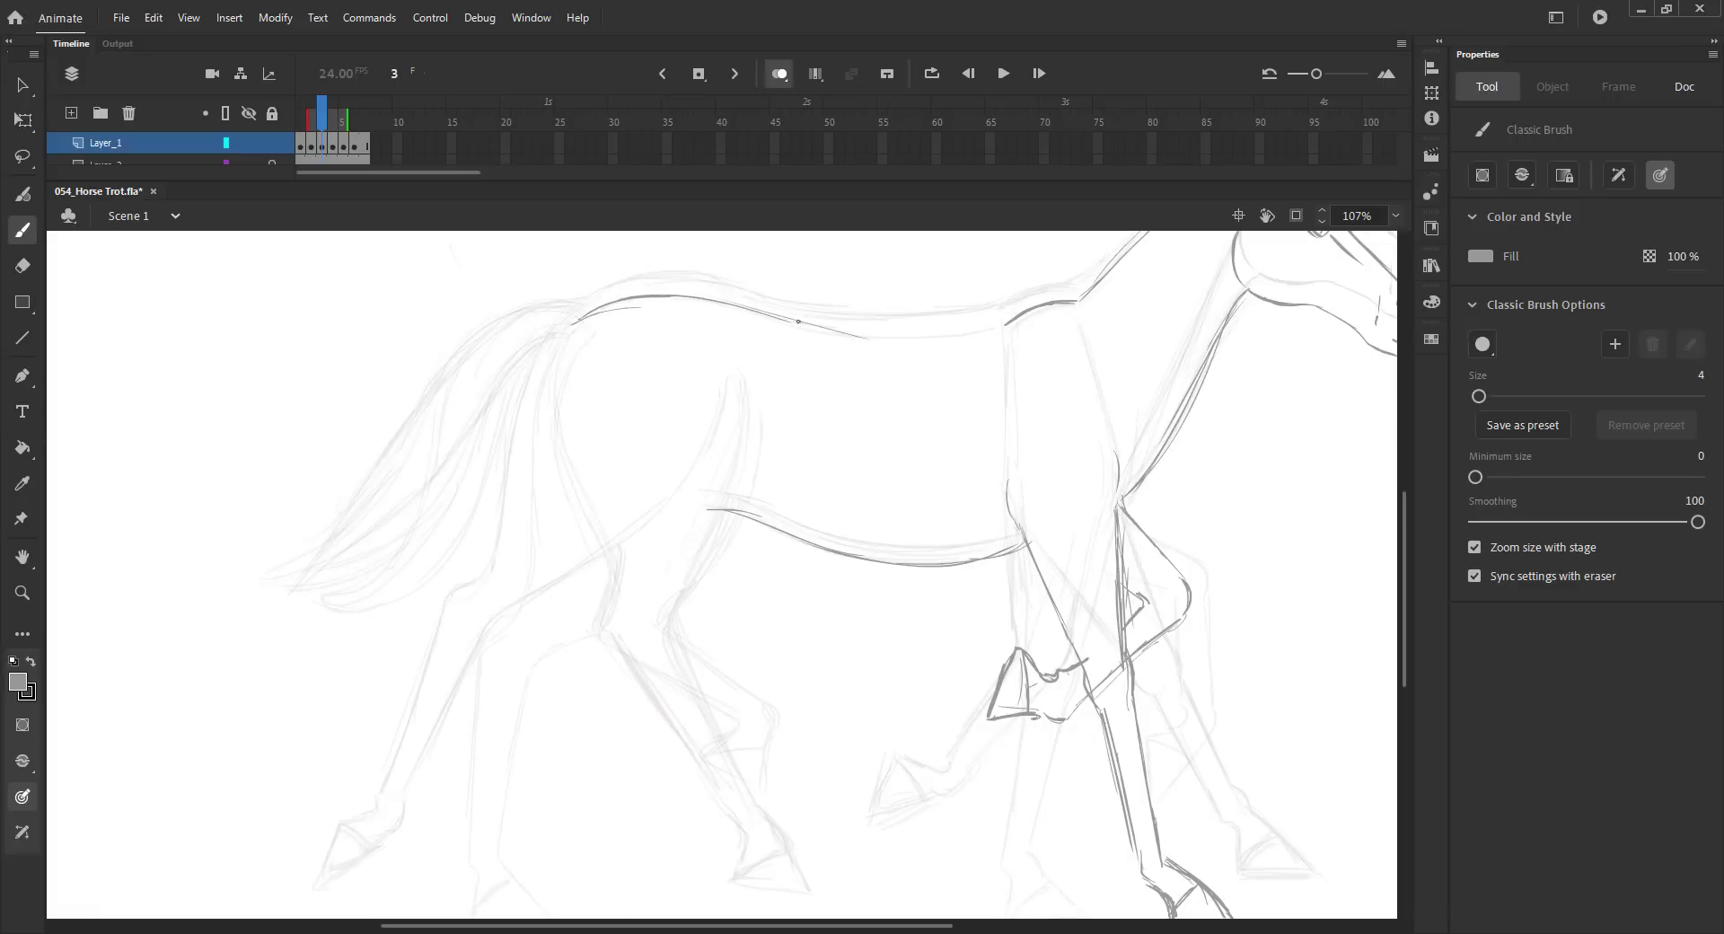
left_click_drag(583, 317, 521, 428)
mouse_move(733, 381)
left_mouse_down()
mouse_move(706, 475)
mouse_move(617, 590)
left_mouse_up()
- Brush in the trailing hind leg on frame 3, from the thigh and hock down to the hoof
key("period")
key("comma")
key("comma")
key("period")
key("period")
key("comma")
mouse_move(537, 361)
left_mouse_down()
mouse_move(534, 541)
mouse_move(506, 604)
mouse_move(479, 607)
left_mouse_up()
left_click_drag(620, 539, 618, 588)
mouse_move(624, 593)
left_mouse_down()
mouse_move(520, 637)
mouse_move(561, 521)
left_mouse_up()
mouse_move(616, 492)
left_mouse_down()
mouse_move(567, 532)
mouse_move(529, 603)
left_mouse_up()
left_click_drag(519, 503, 476, 662)
mouse_move(561, 536)
left_mouse_down()
mouse_move(485, 691)
mouse_move(431, 723)
left_mouse_up()
left_click_drag(485, 737, 422, 785)
- Step through frames 2 to 4 to examine how the new hind leg moves between the neighbouring poses
key("comma")
key("period")
key("period")
key("comma")
key("comma")
key("period")
key("period")
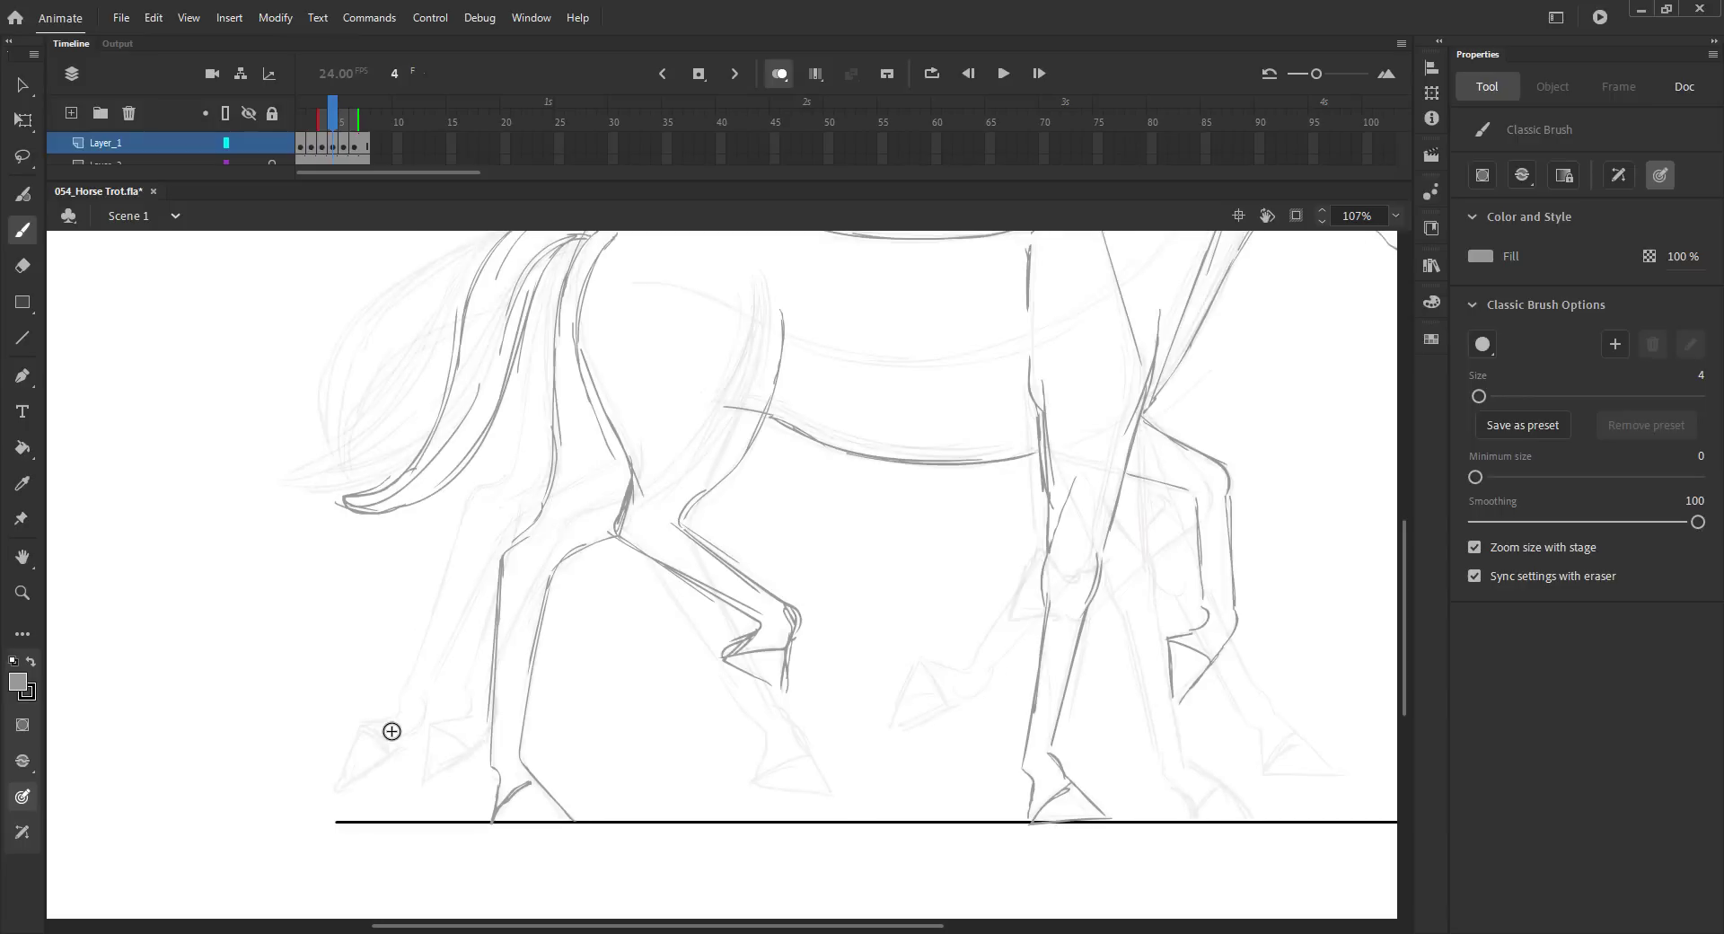
key("comma")
- Lasso frame 3's trailing hind leg, rotate it slightly forward, shorten it and nudge it up off the ground, saving the file
left_click_drag(408, 540, 383, 615)
key("l")
mouse_move(500, 823)
left_mouse_down()
mouse_move(482, 358)
mouse_move(578, 758)
left_mouse_up()
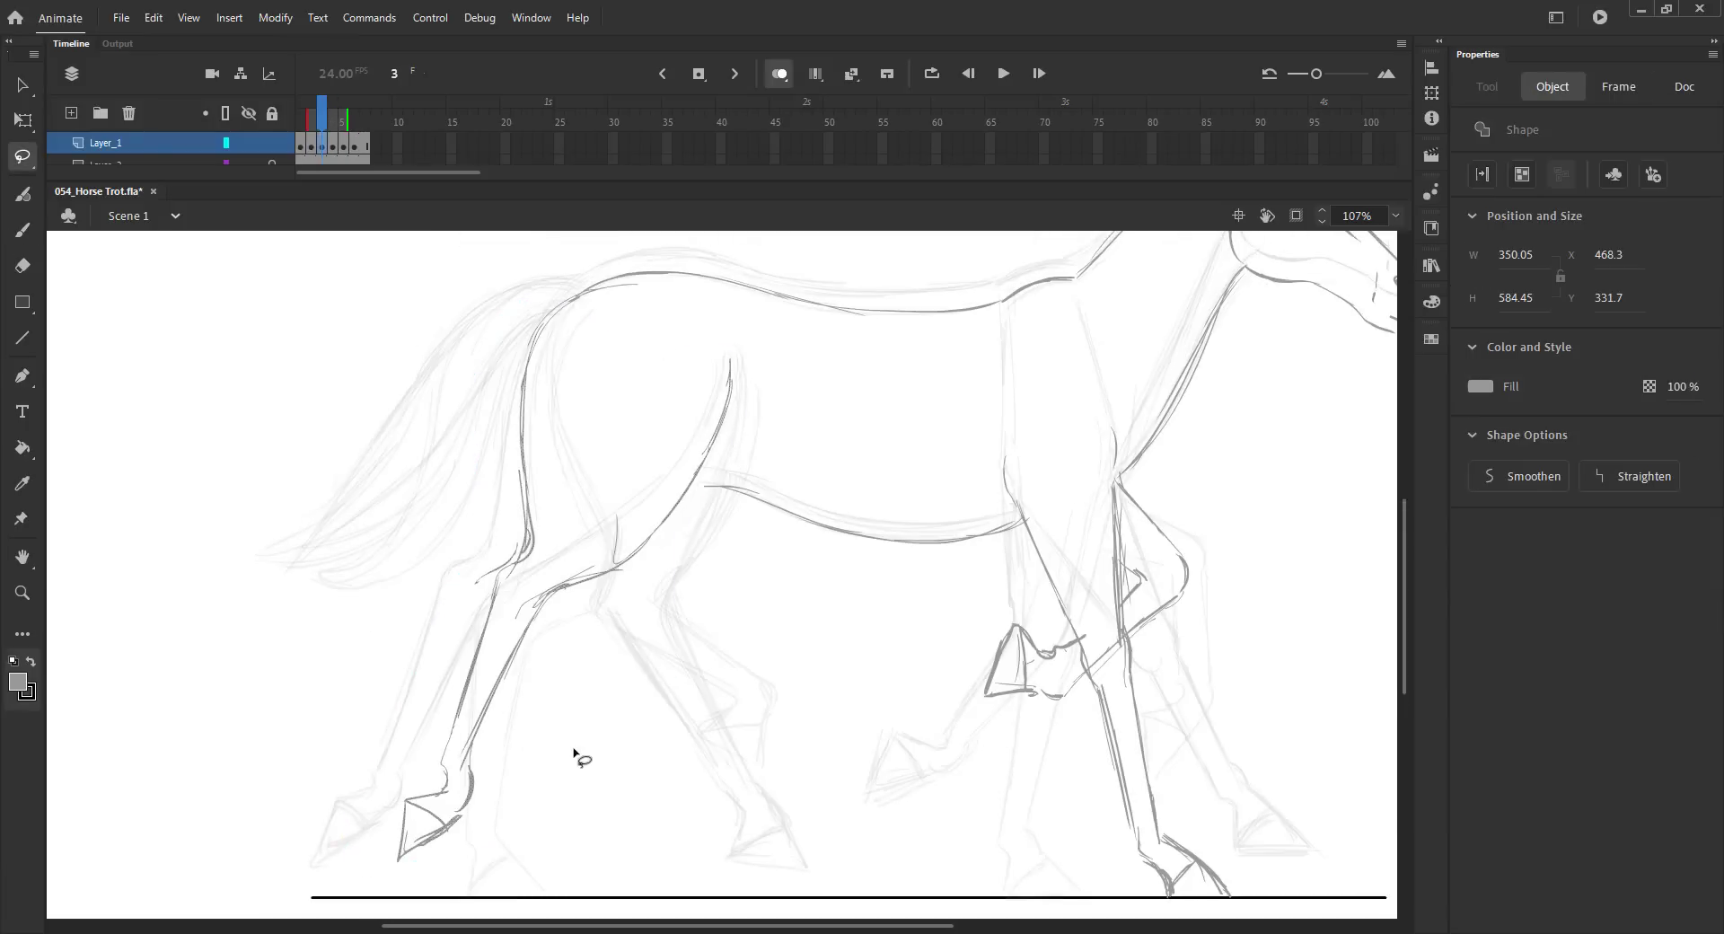
key("q")
left_click_drag(392, 314, 391, 335)
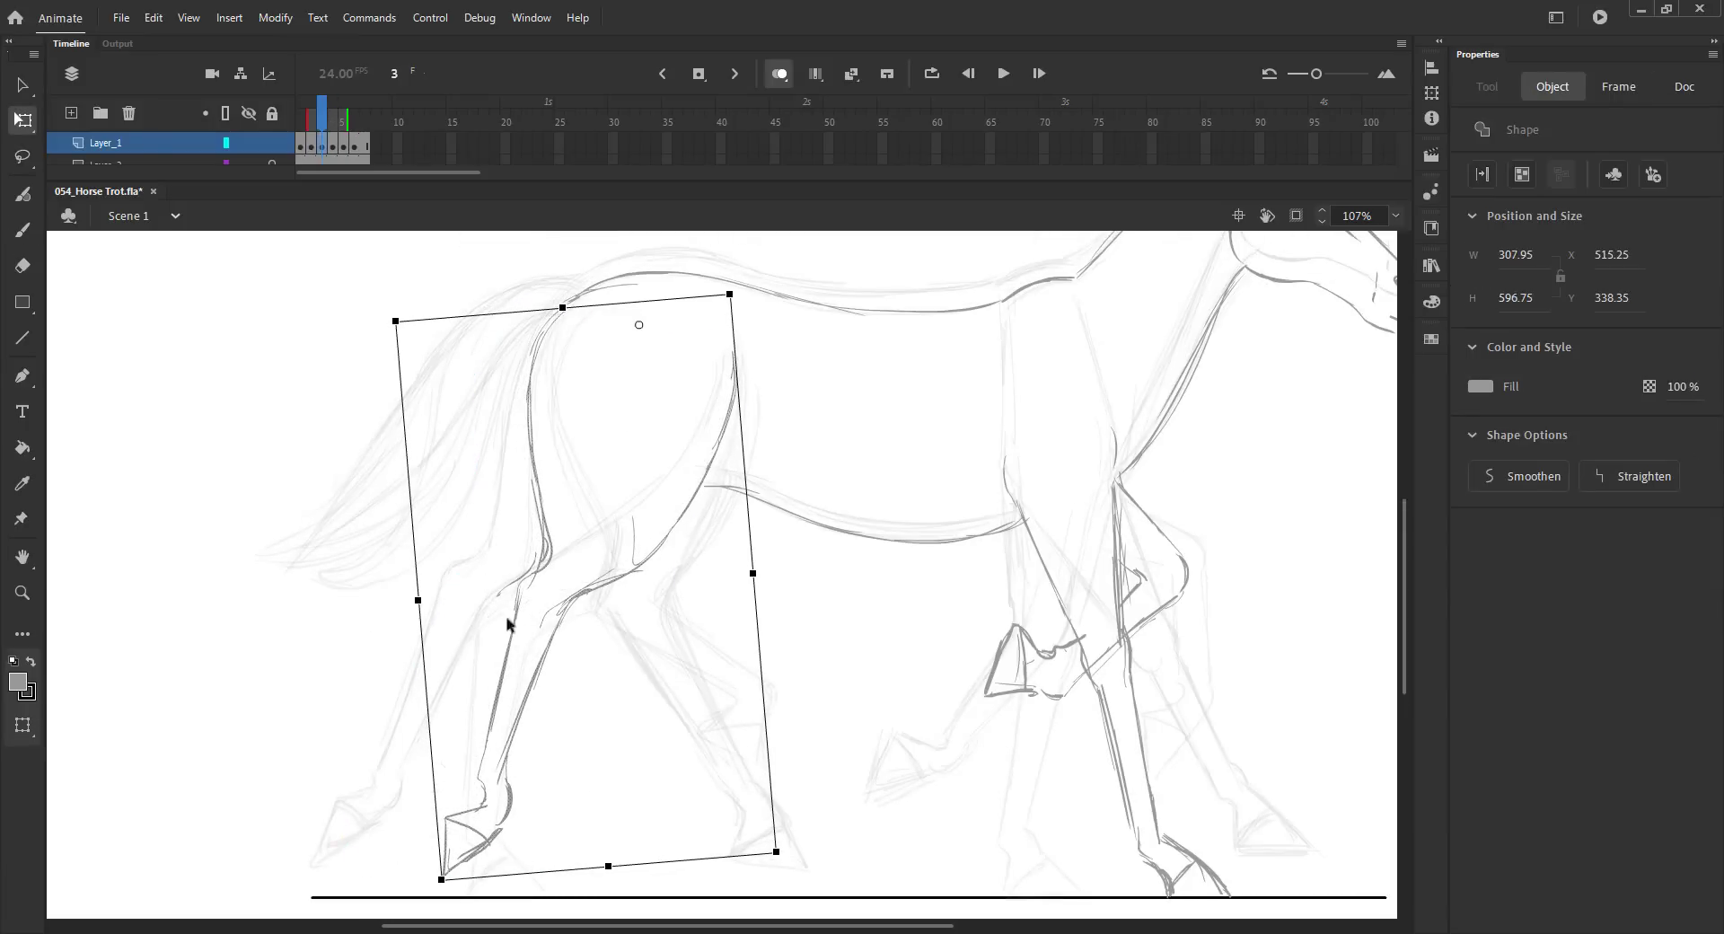
left_click_drag(607, 868, 607, 844)
key("Up")
key("Up")
key("Up")
key("Up")
key("Up")
left_click(359, 580)
key("ctrl+2")
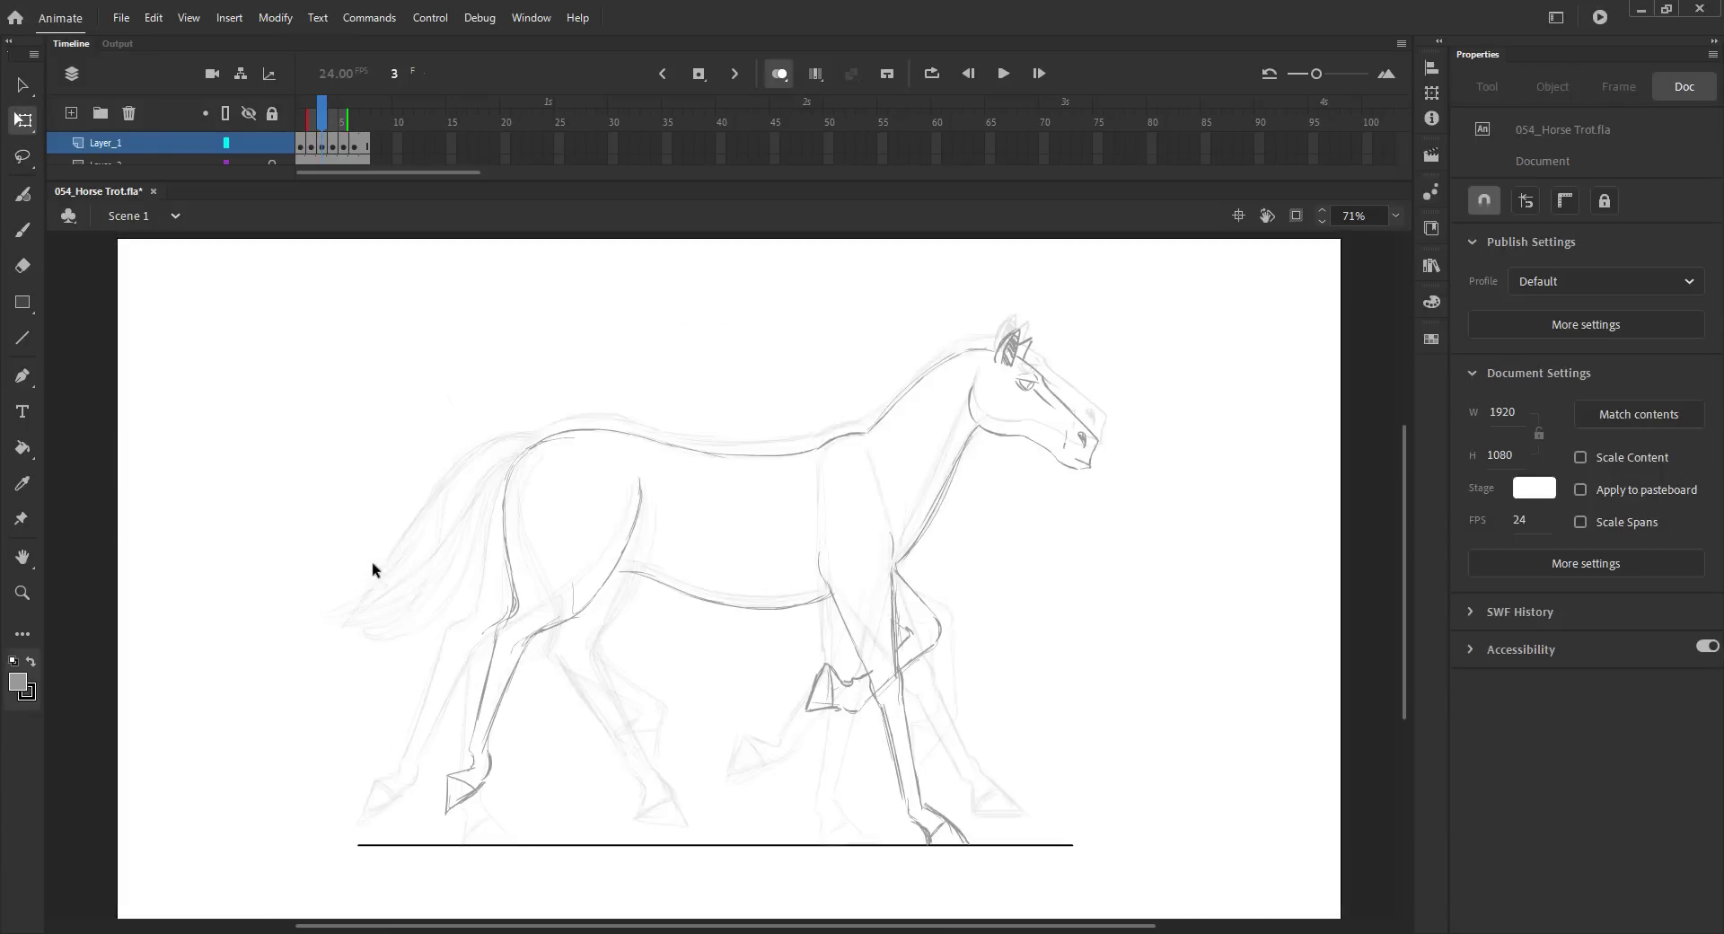
key("ctrl+s")
- Brush over the trailing hind leg on frame 3, reworking the thigh's front and rear contours down to the hock
left_click(777, 76)
mouse_move(314, 121)
left_mouse_down()
mouse_move(347, 126)
mouse_move(321, 124)
left_mouse_up()
left_click(770, 74)
key("z")
left_click_drag(311, 408, 676, 822)
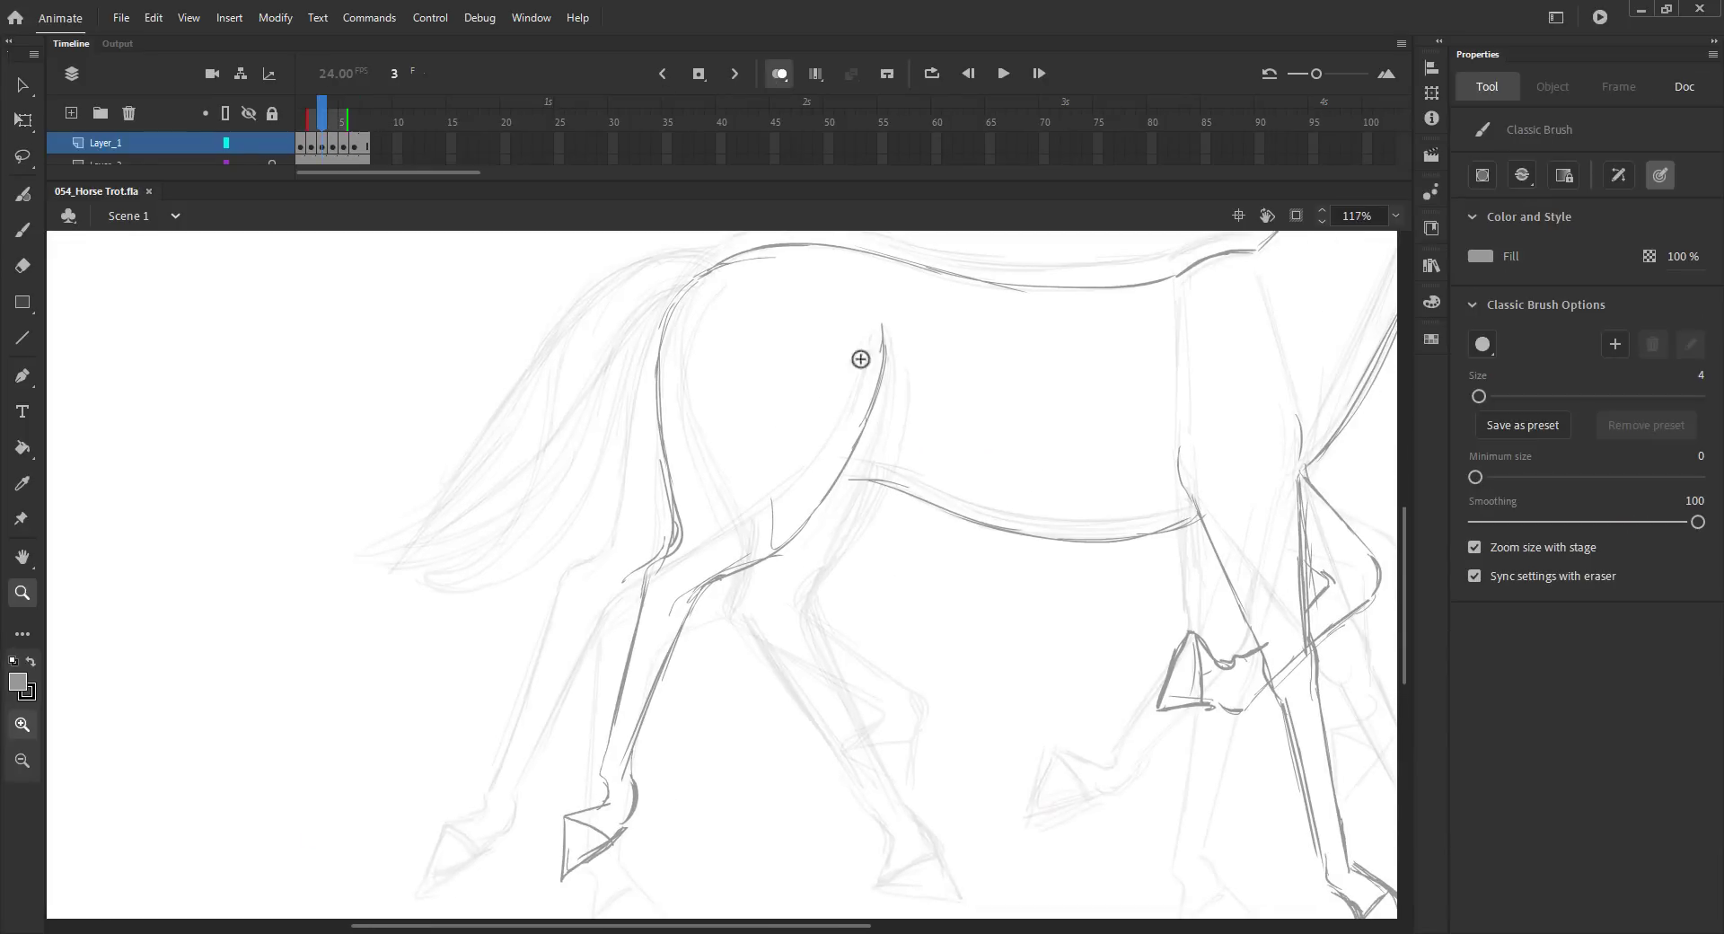
key("b")
mouse_move(883, 328)
left_mouse_down()
mouse_move(866, 431)
mouse_move(679, 591)
left_mouse_up()
mouse_move(696, 286)
left_mouse_down()
mouse_move(693, 485)
mouse_move(642, 581)
left_mouse_up()
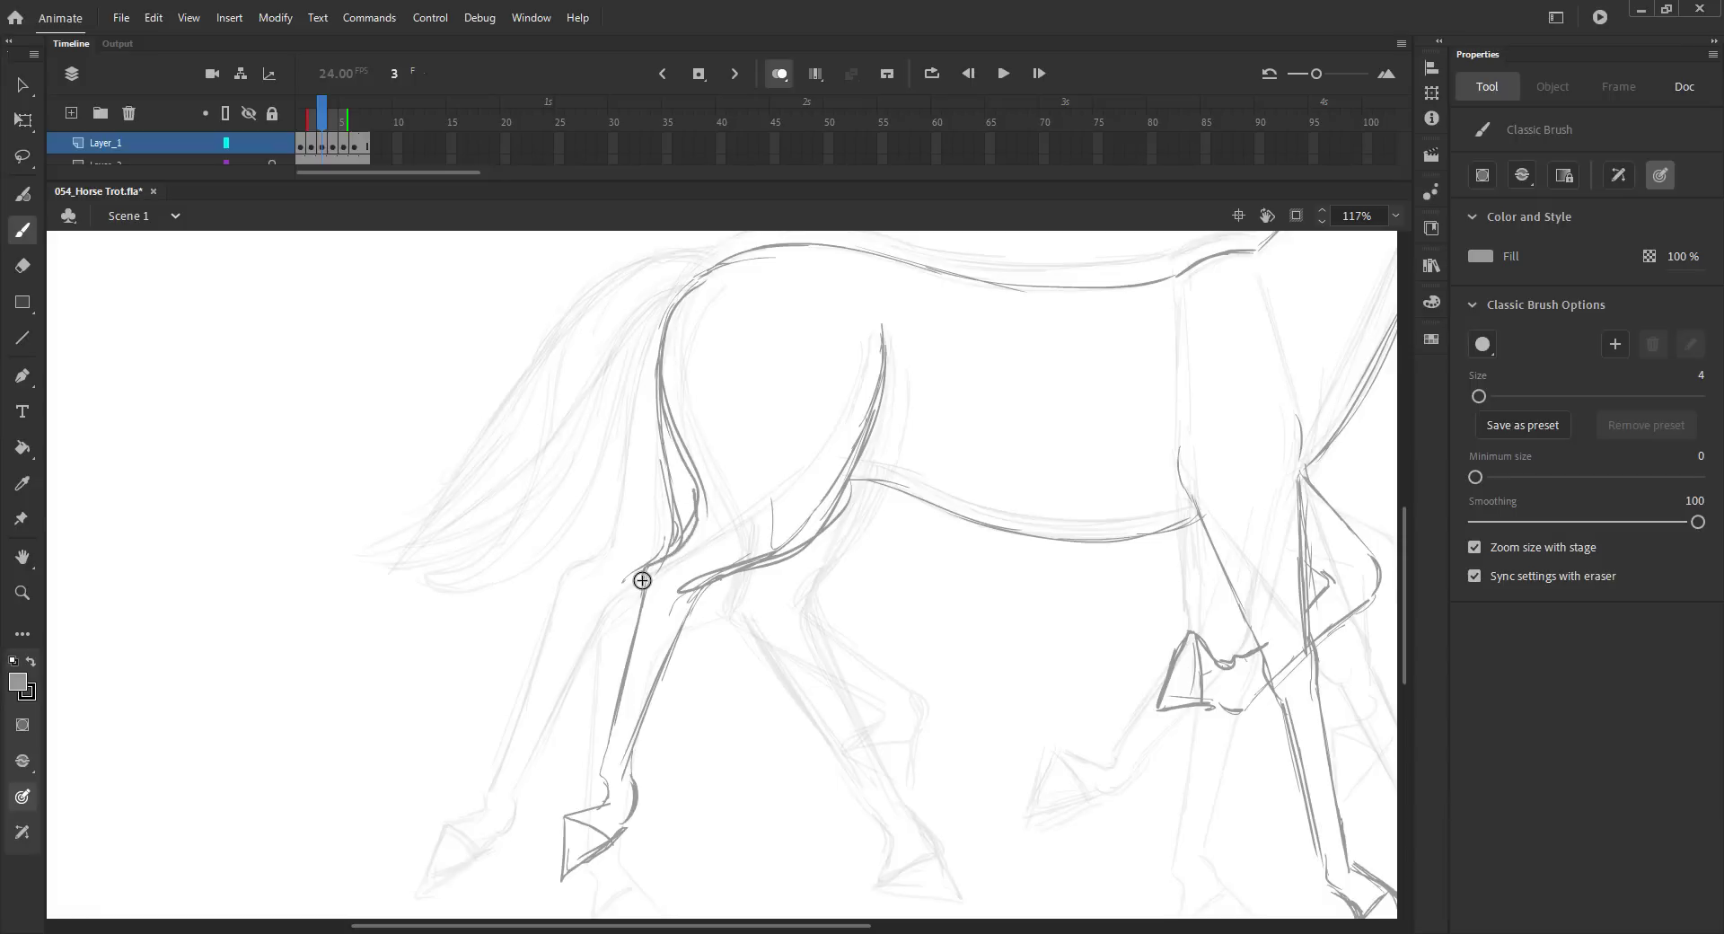
- Lasso and delete the unwanted strokes around the trailing hind leg on frame 3
key(".")
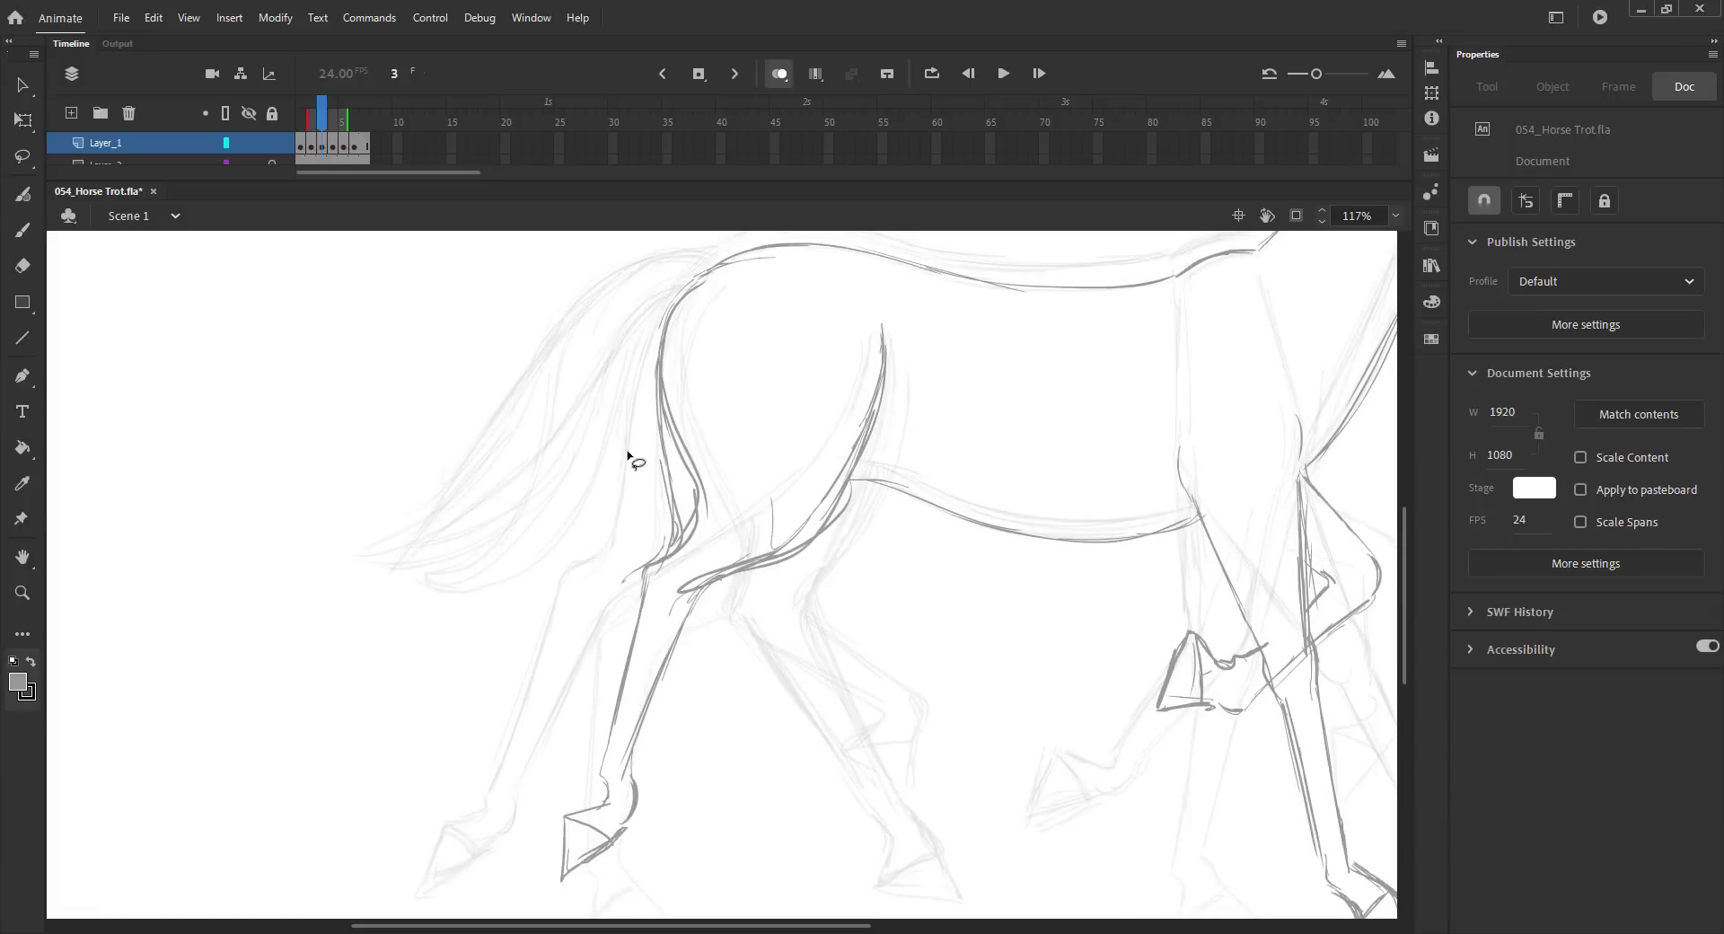
left_click_drag(628, 455, 554, 513)
key("Delete")
- Brush the supporting hind leg on frame 3 from the belly over the hock down to the grounded hoof and save the file
key("b")
left_click_drag(874, 491, 839, 552)
key("space")
mouse_move(820, 564)
left_mouse_down()
mouse_move(801, 422)
mouse_move(779, 549)
left_mouse_up()
key(".")
left_click_drag(777, 492, 801, 711)
left_click_drag(716, 474, 798, 785)
key("ctrl+s")
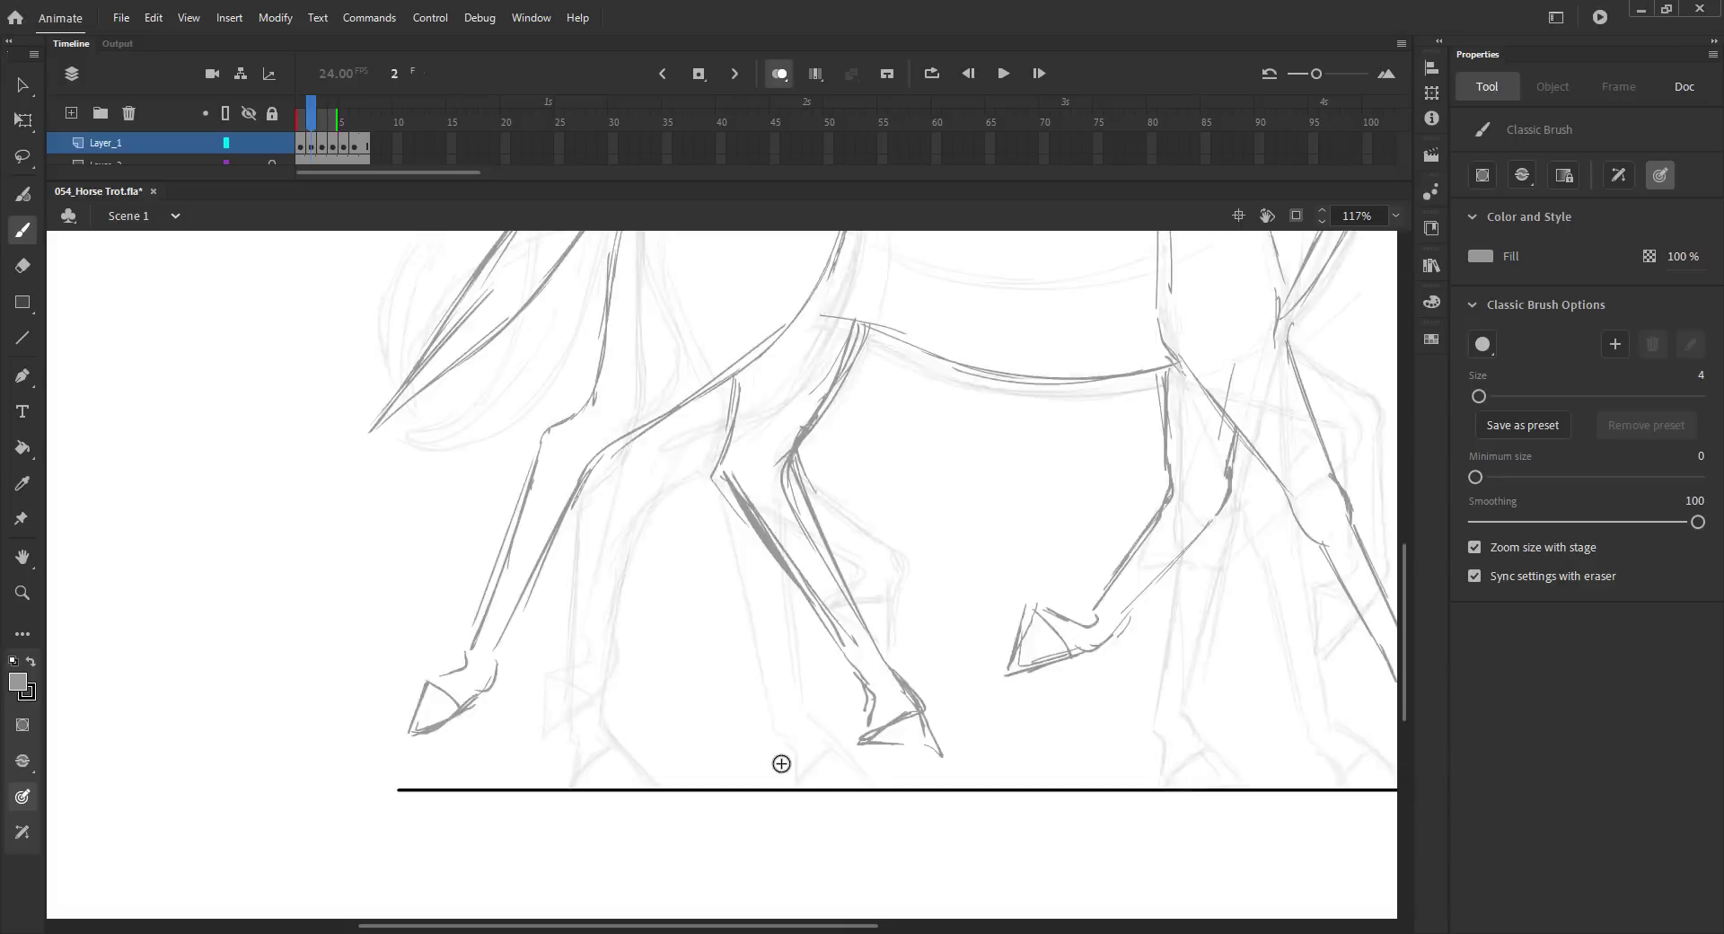
- Step through frames 2 to 4 with the whole stage in view to compare frame 3's pose with its neighbours, saving the file
key(".")
key(".")
key("ctrl+2")
key("ctrl+s")
key("v")
left_click(323, 127)
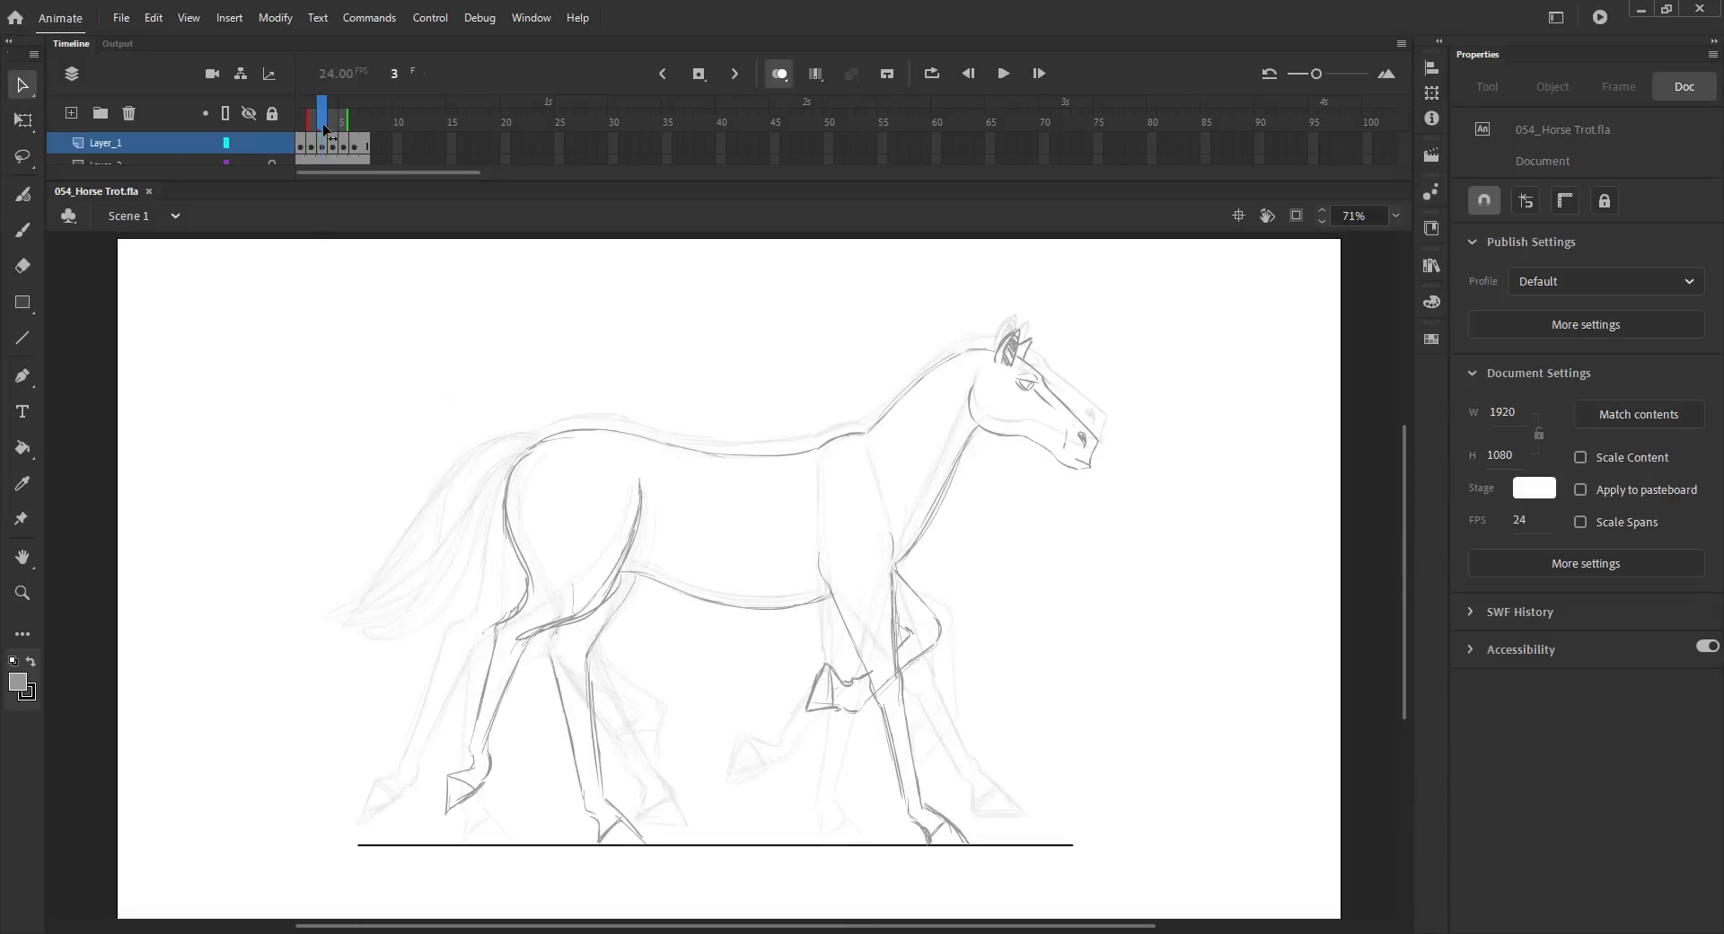
key("b")
key(".")
key(".")
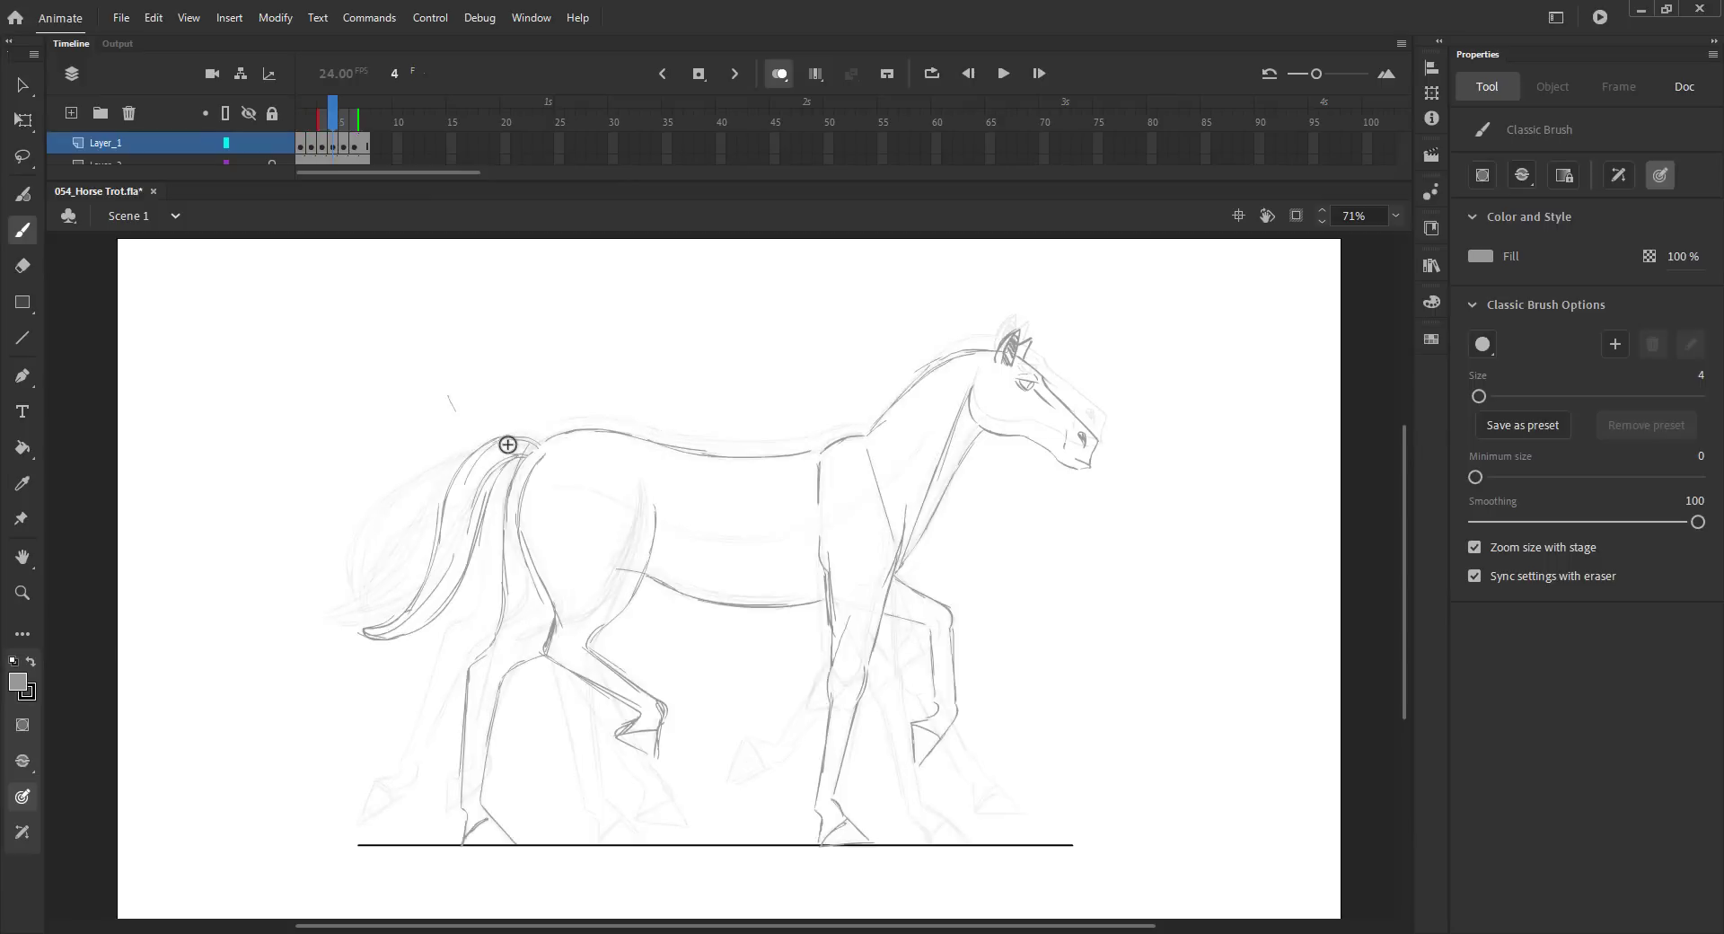
- Brush the tail on frame 3, sweeping back from the croup to the tip between the onion-skinned neighbours
mouse_move(524, 448)
left_mouse_down()
mouse_move(456, 479)
mouse_move(354, 577)
left_mouse_up()
key(".")
key(".")
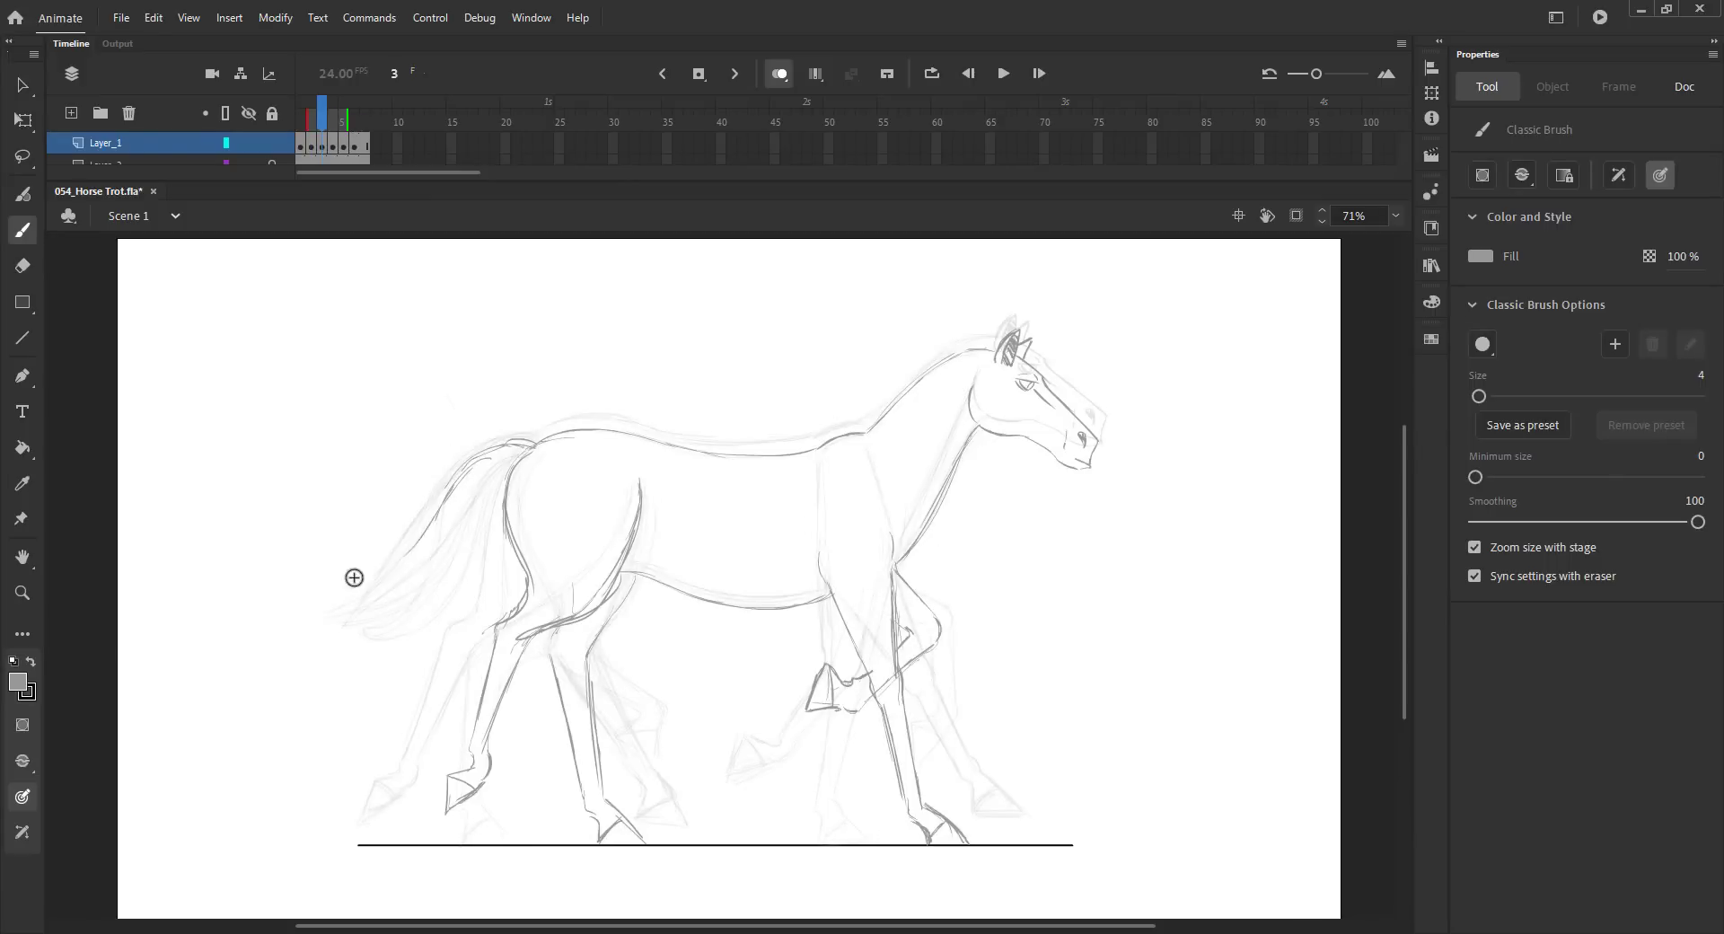
left_click_drag(437, 514, 334, 585)
mouse_move(525, 461)
left_mouse_down()
mouse_move(493, 469)
mouse_move(419, 585)
left_mouse_up()
mouse_move(480, 525)
left_mouse_down()
mouse_move(393, 604)
mouse_move(324, 590)
left_mouse_up()
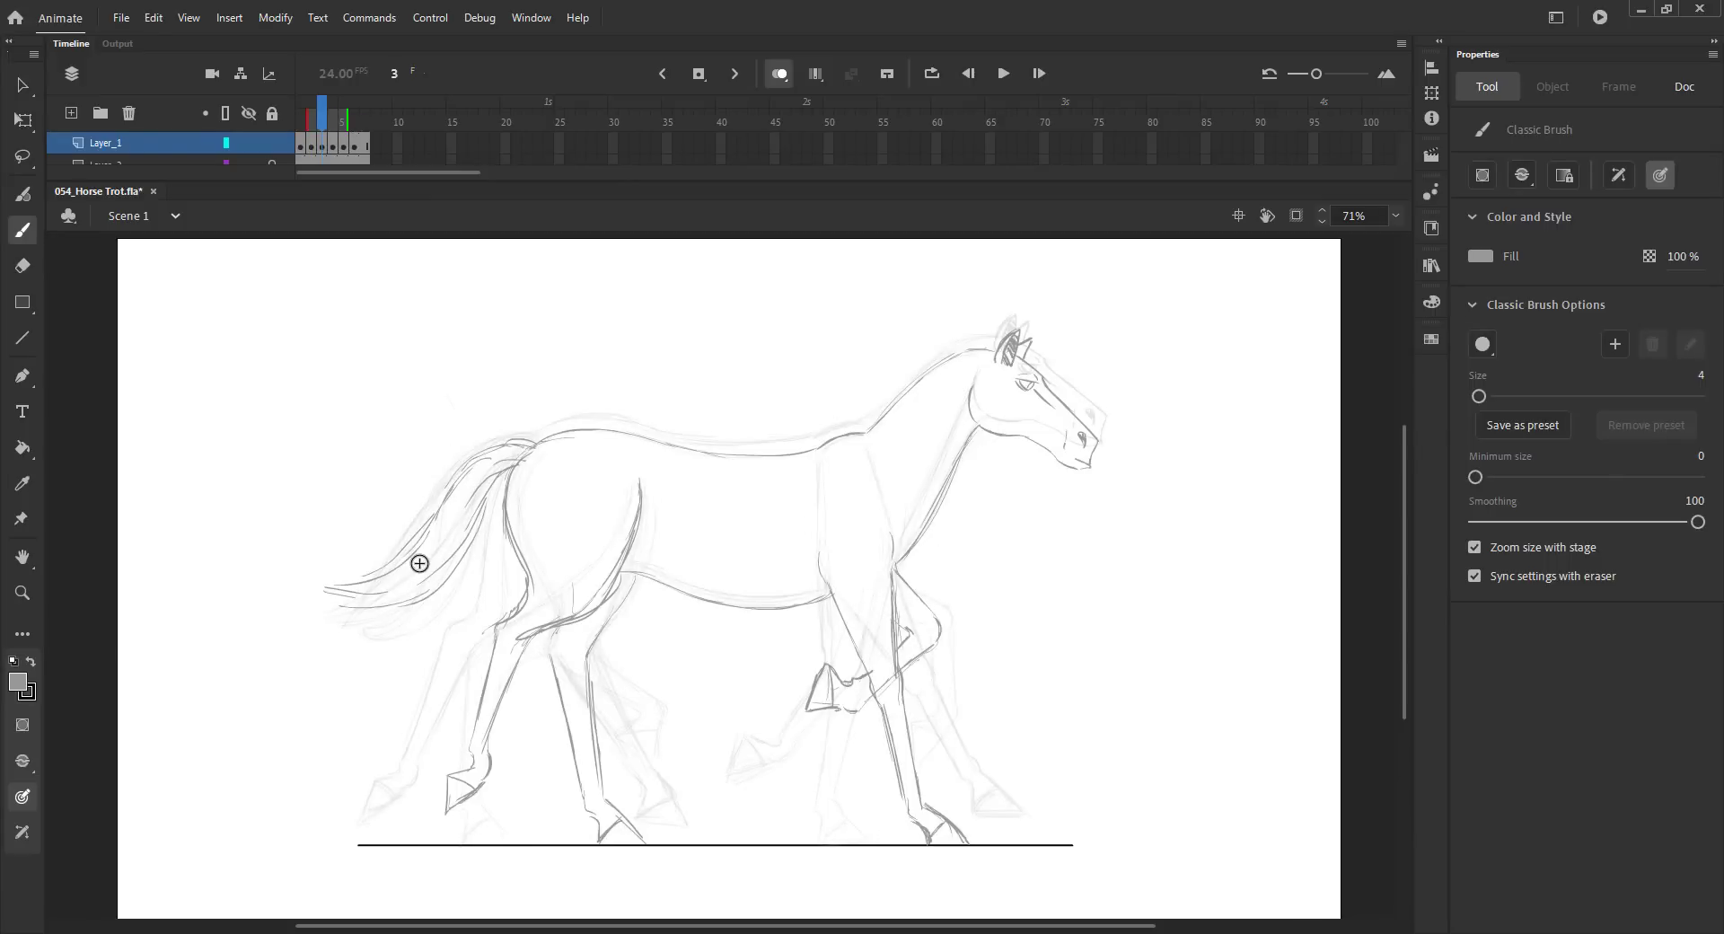
- Save the file and step through the neighbouring frames to examine how frame 3's tail moves
key(".")
key(".")
key(".")
key(".")
key("v")
key("ctrl+s")
key(".")
key(".")
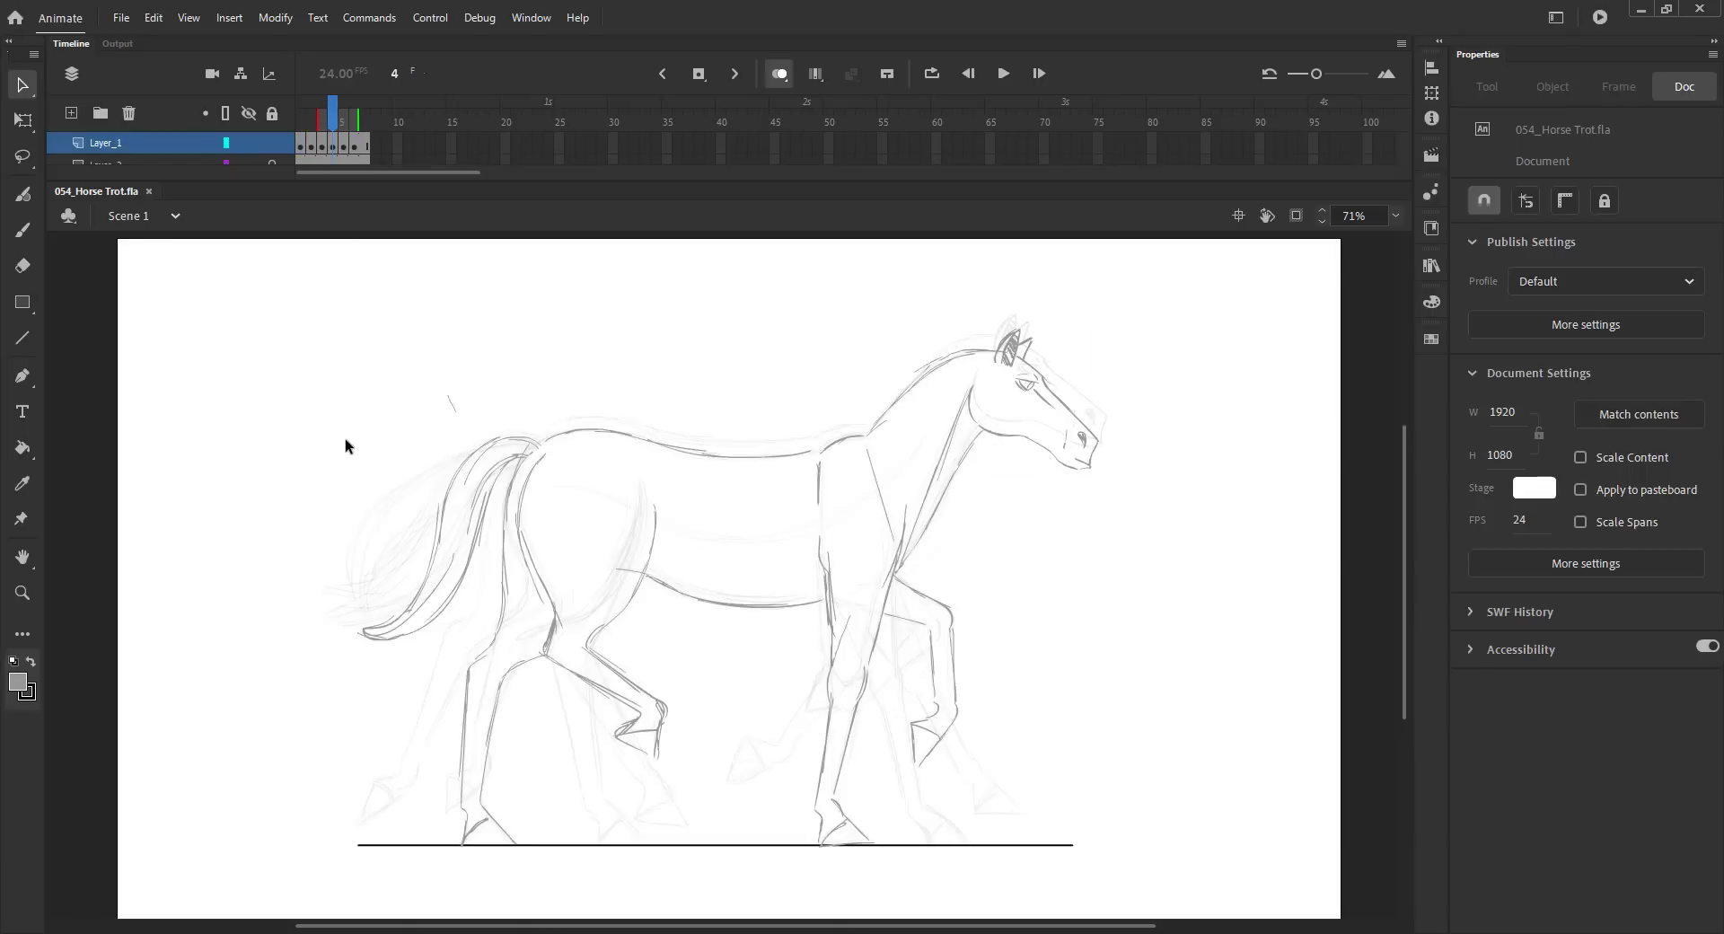
- Insert a blank keyframe at frame 6, directly after the suspended pose on frame 5
key(".")
key("F5")
key("F7")
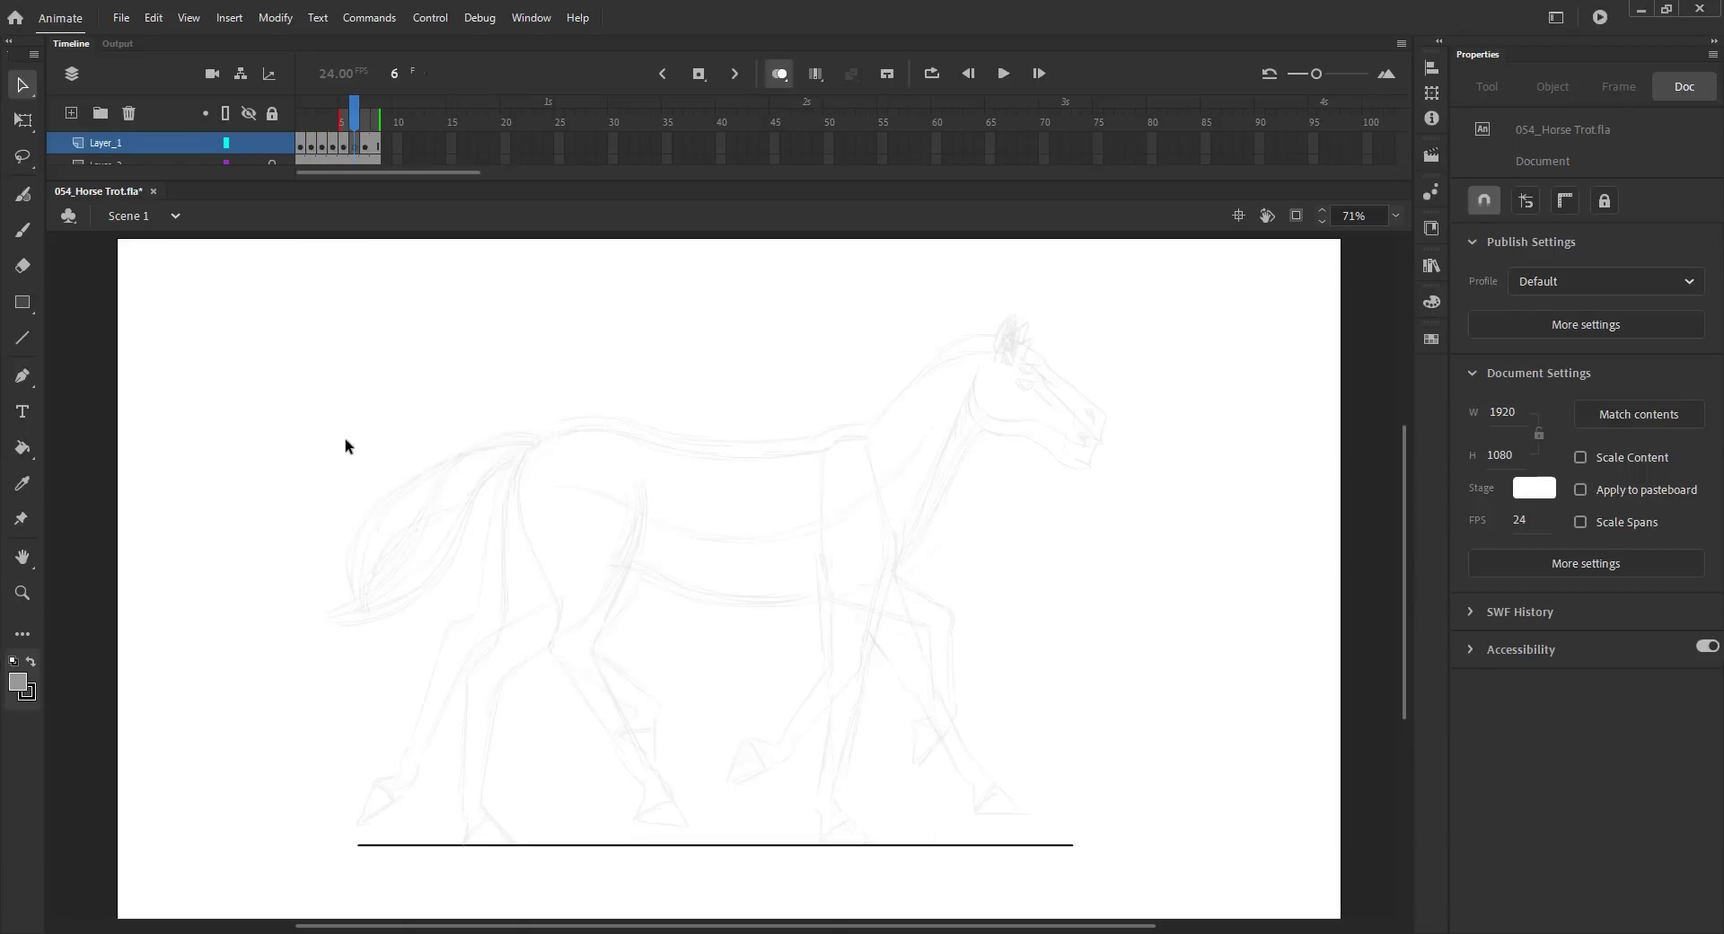
- Copy the horse's head group from a finished pose, paste it in place on frame 6 and save the file
left_click(1055, 381)
key("ctrl+c")
left_click(352, 117)
key("ctrl+shift+v")
left_click(716, 362)
key("ctrl+s")
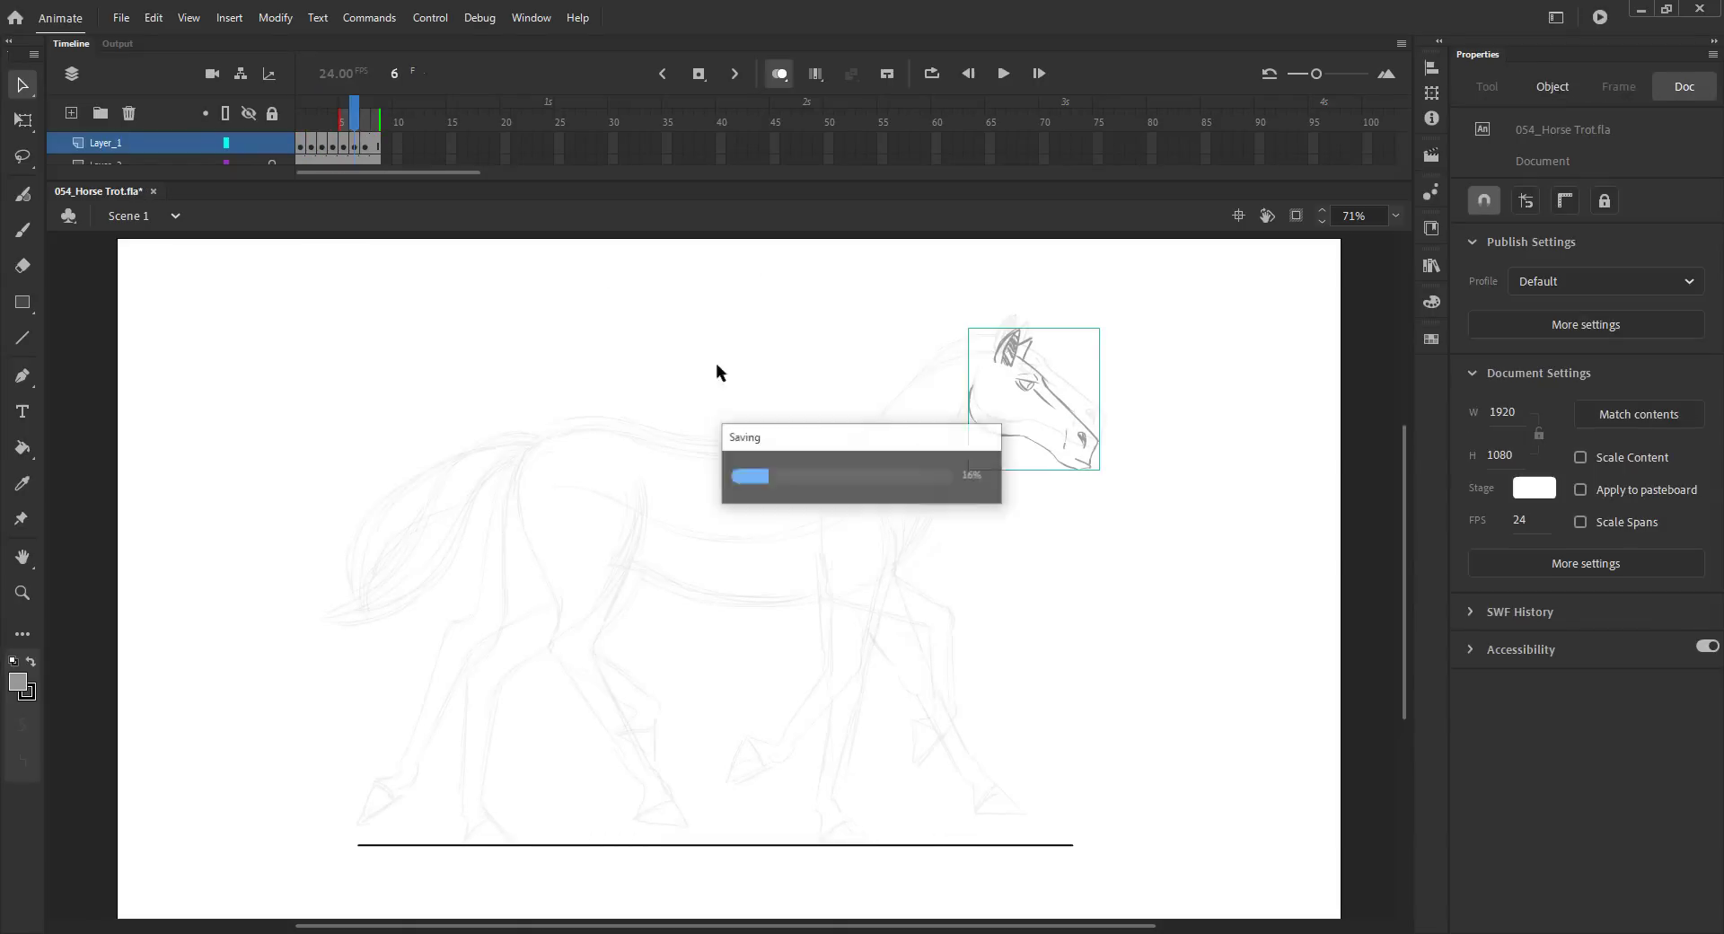
- Add a frame and duplicate the frame 3 pose onto frame 6 as a drawing reference for frame 7, saving the file
key("F5")
left_click(320, 145)
left_click_drag(319, 145, 354, 144)
key(".")
key("b")
key("ctrl+s")
- Brush the neck's crest down to the withers and the throat line down to the chest on frame 7
scroll(971, 426, "up", 3)
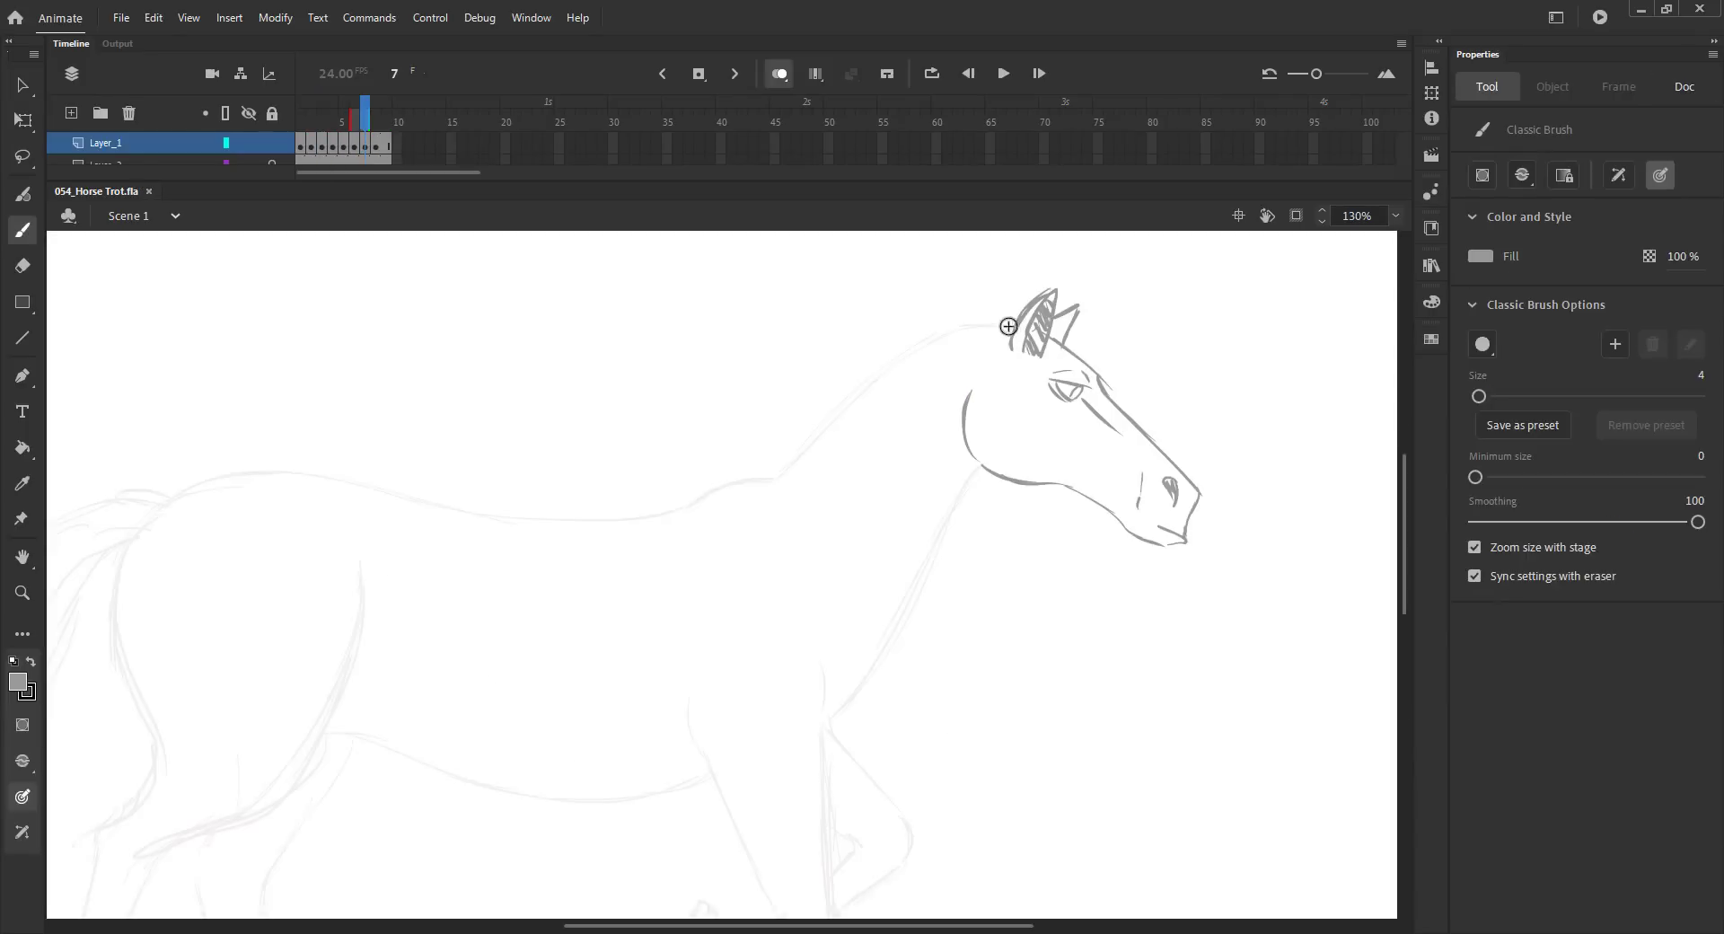
left_click_drag(923, 336, 777, 477)
left_click_drag(978, 465, 885, 642)
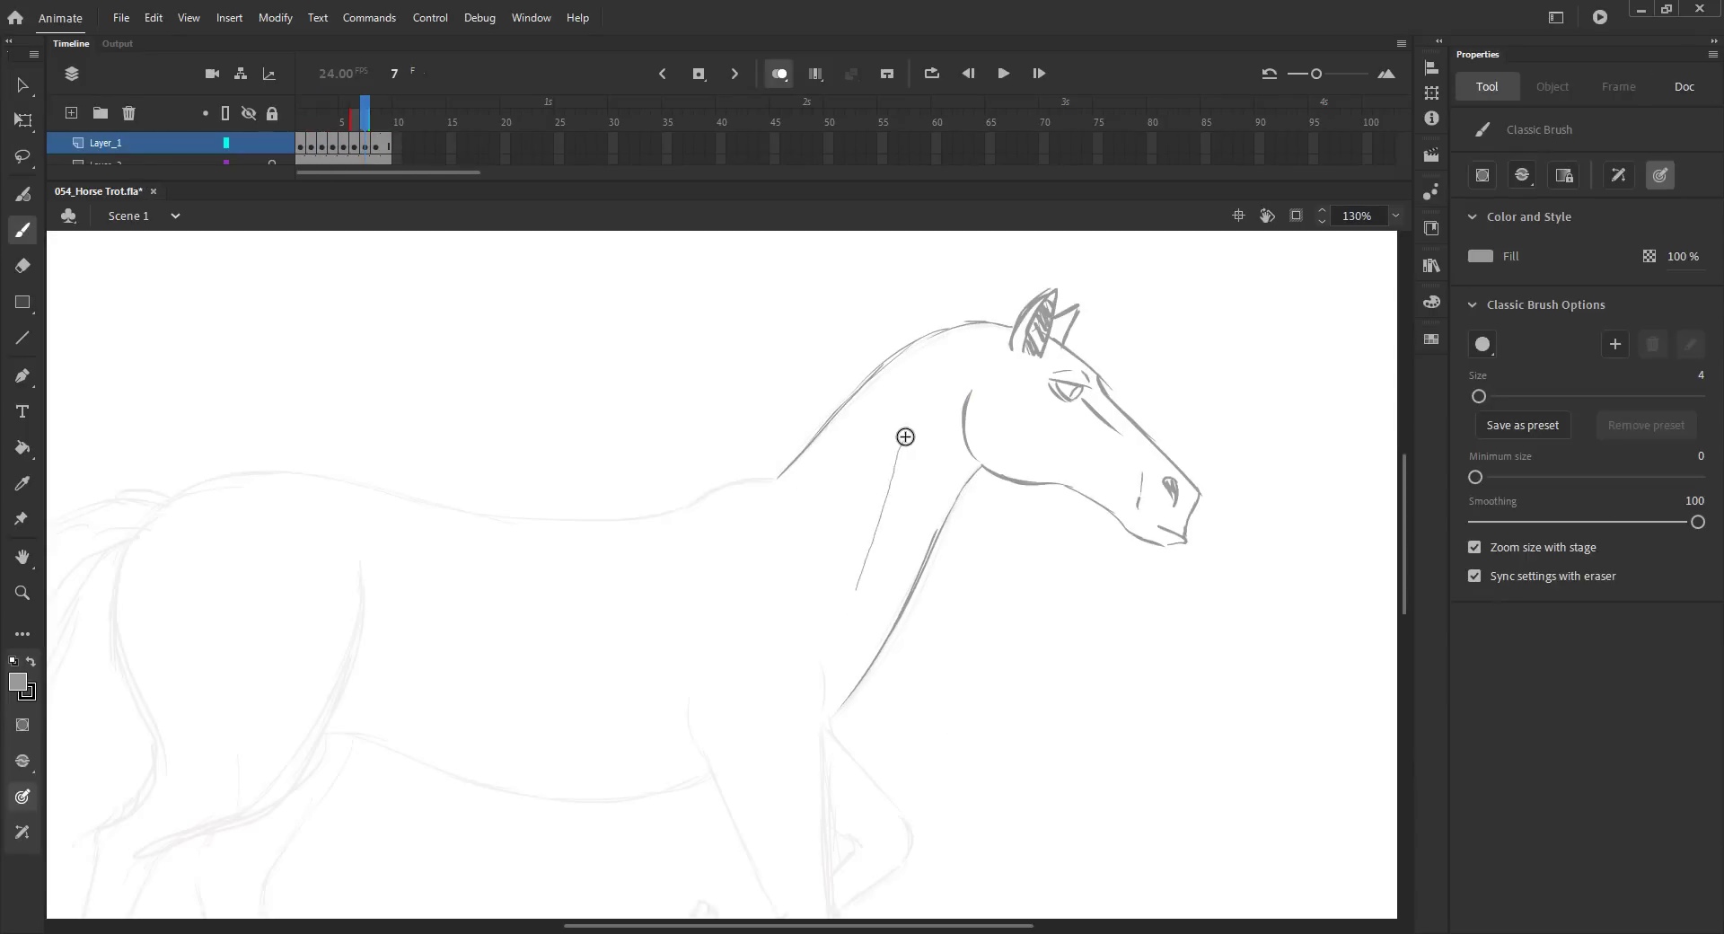
mouse_move(896, 440)
left_mouse_down()
mouse_move(928, 355)
mouse_move(885, 557)
left_mouse_up()
- Brush the raised foreleg on frame 7 from the chest over the bent knee back to the folded hoof
mouse_move(887, 550)
left_mouse_down()
mouse_move(973, 642)
mouse_move(942, 662)
left_mouse_up()
mouse_move(859, 541)
left_mouse_down()
mouse_move(859, 443)
mouse_move(912, 582)
left_mouse_up()
left_click_drag(974, 555, 945, 598)
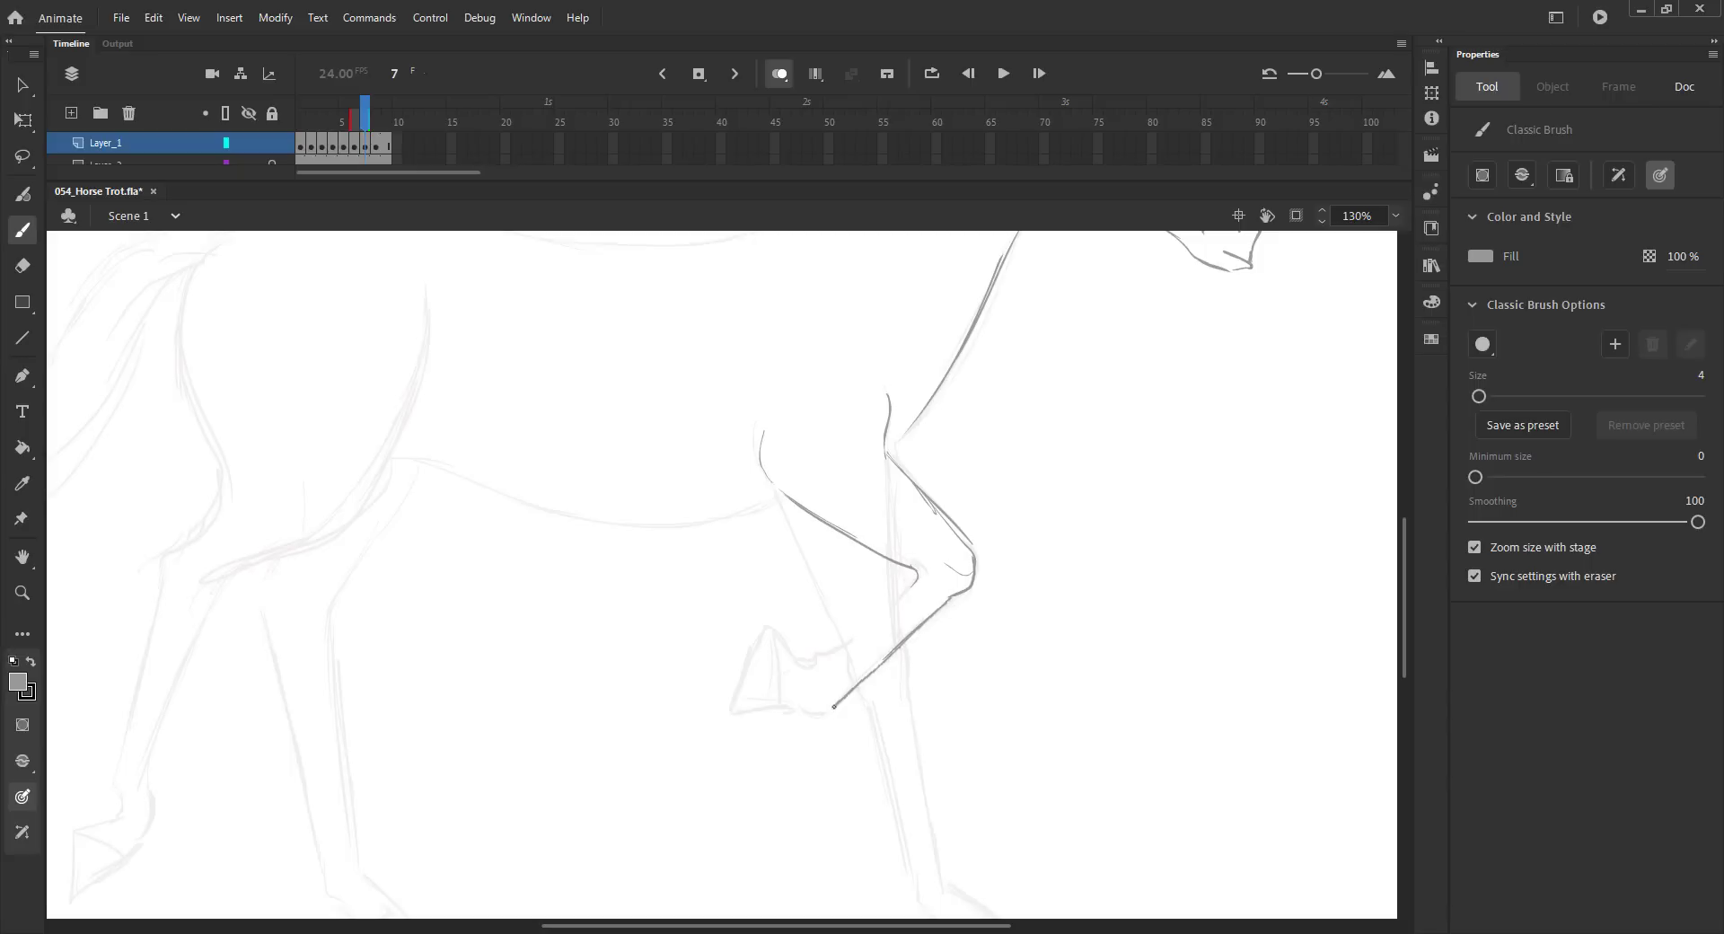
left_click_drag(833, 705, 798, 715)
left_click_drag(915, 572, 849, 648)
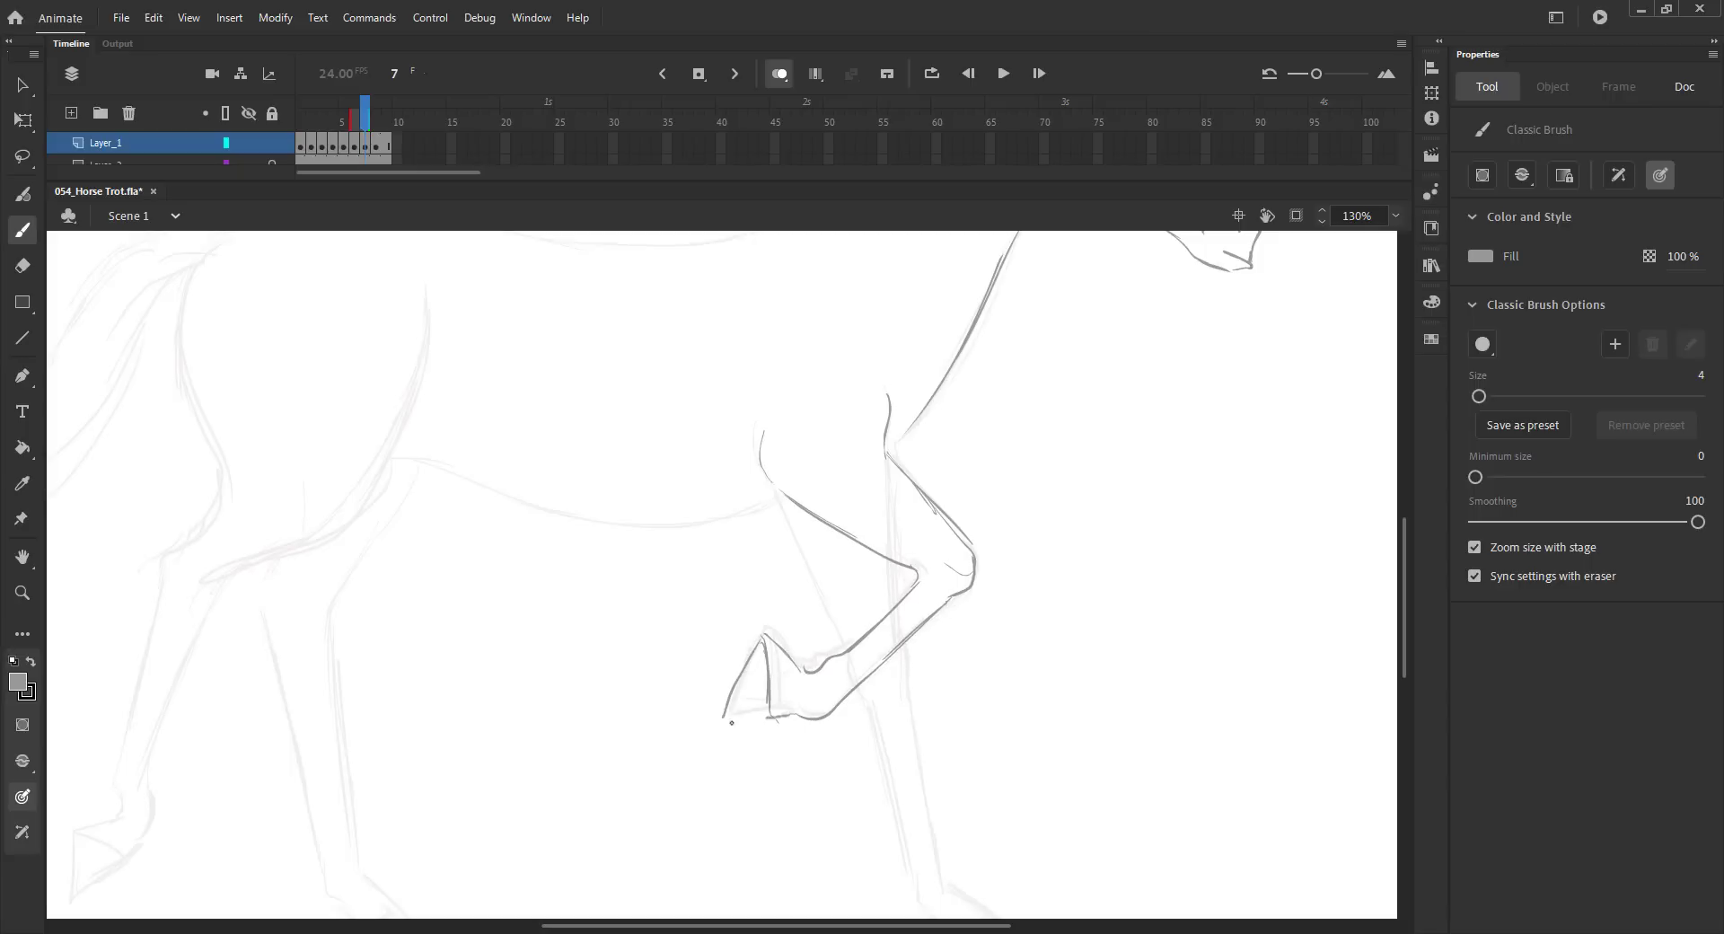
- Close the raised hoof and brush the supporting foreleg on frame 7 from the elbow down toward the ground
left_click_drag(791, 492, 739, 514)
left_click_drag(918, 424, 894, 450)
mouse_move(779, 493)
left_mouse_down()
mouse_move(840, 643)
mouse_move(887, 461)
left_mouse_up()
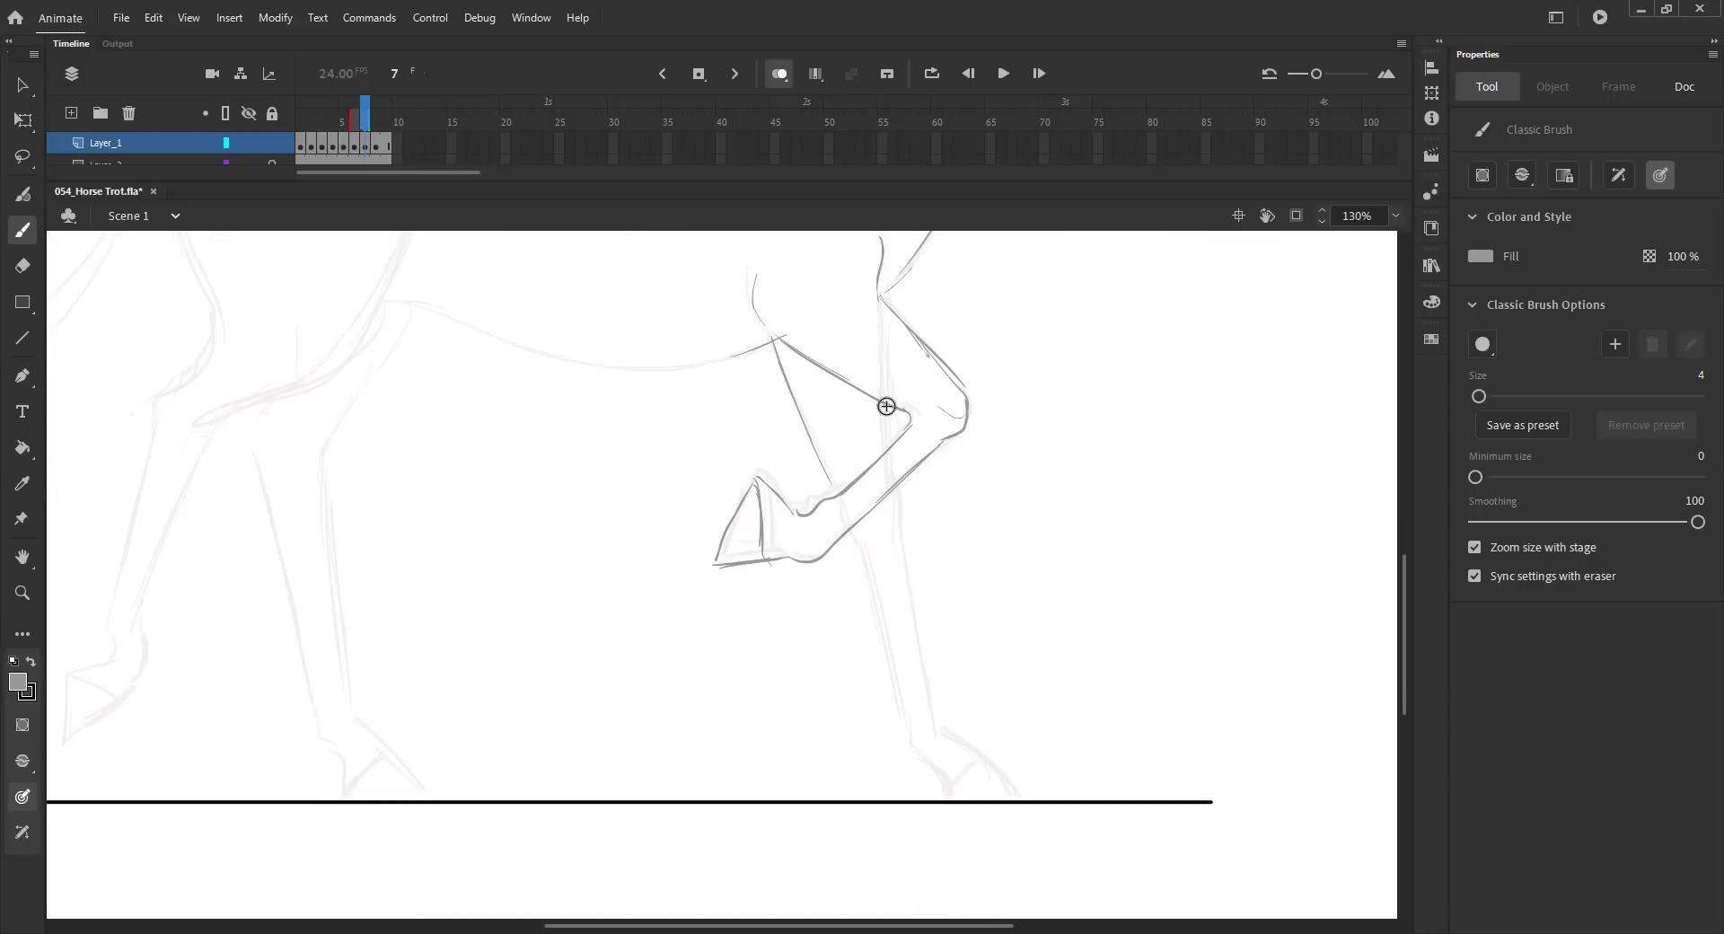
mouse_move(895, 523)
left_mouse_down()
mouse_move(925, 721)
mouse_move(898, 706)
mouse_move(939, 795)
left_mouse_up()
- Brush the belly and topline on frame 7 and add the inner neck line from jaw to chest
mouse_move(613, 539)
left_mouse_down()
mouse_move(847, 654)
mouse_move(883, 702)
left_mouse_up()
mouse_move(650, 466)
left_mouse_down()
mouse_move(827, 523)
mouse_move(1024, 514)
left_mouse_up()
left_click_drag(817, 508, 933, 643)
mouse_move(598, 377)
left_mouse_down()
mouse_move(684, 341)
mouse_move(1025, 391)
left_mouse_up()
left_click_drag(1146, 410, 873, 500)
left_click_drag(774, 481, 861, 465)
left_click_drag(815, 473, 941, 434)
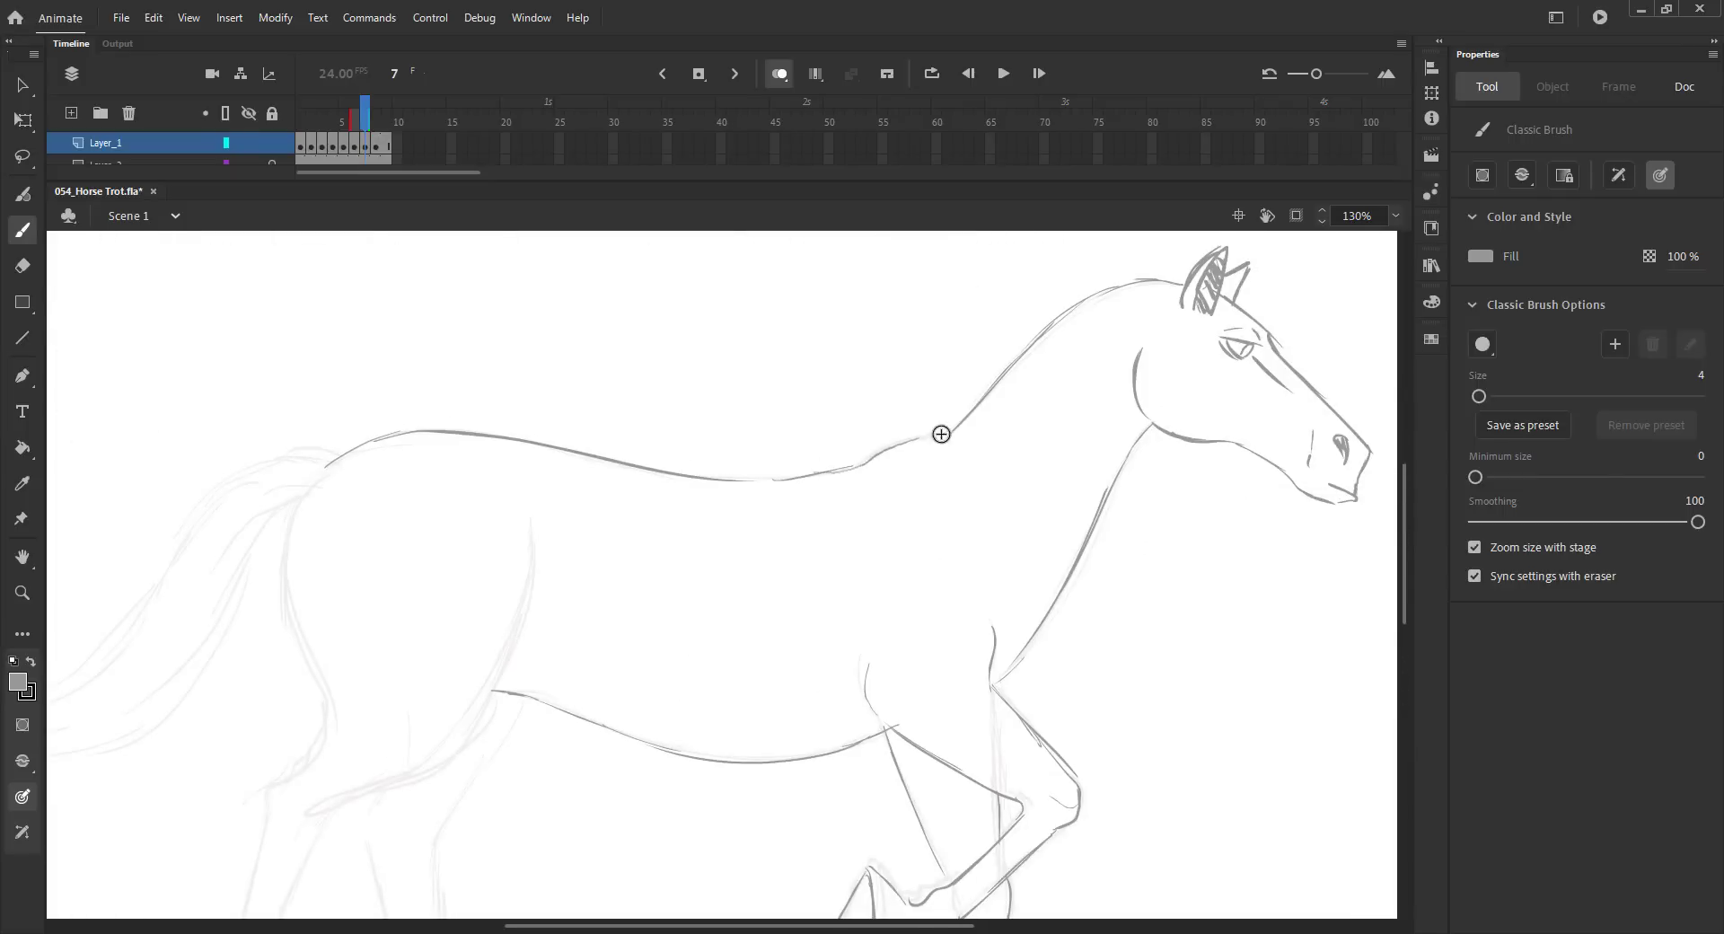
left_click_drag(1141, 345, 993, 664)
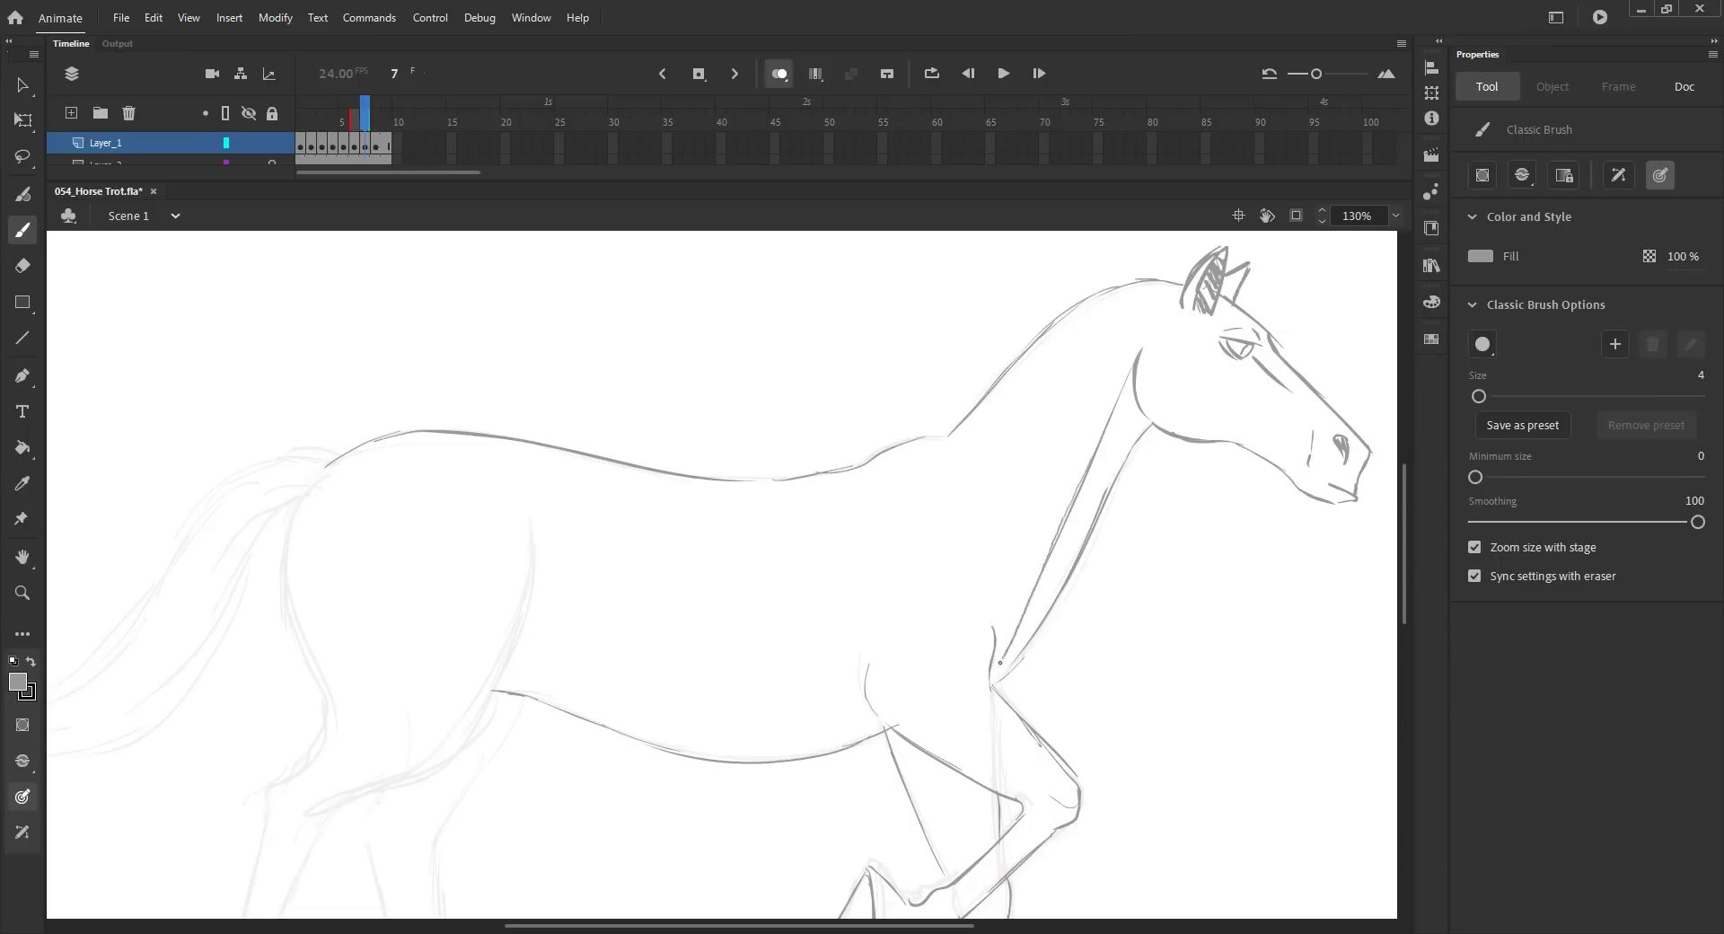
- Brush the flank line and the supporting hind leg's front contour down to the hoof on frame 7
left_click_drag(500, 575, 826, 318)
left_click_drag(884, 281, 848, 429)
left_click_drag(720, 343, 709, 405)
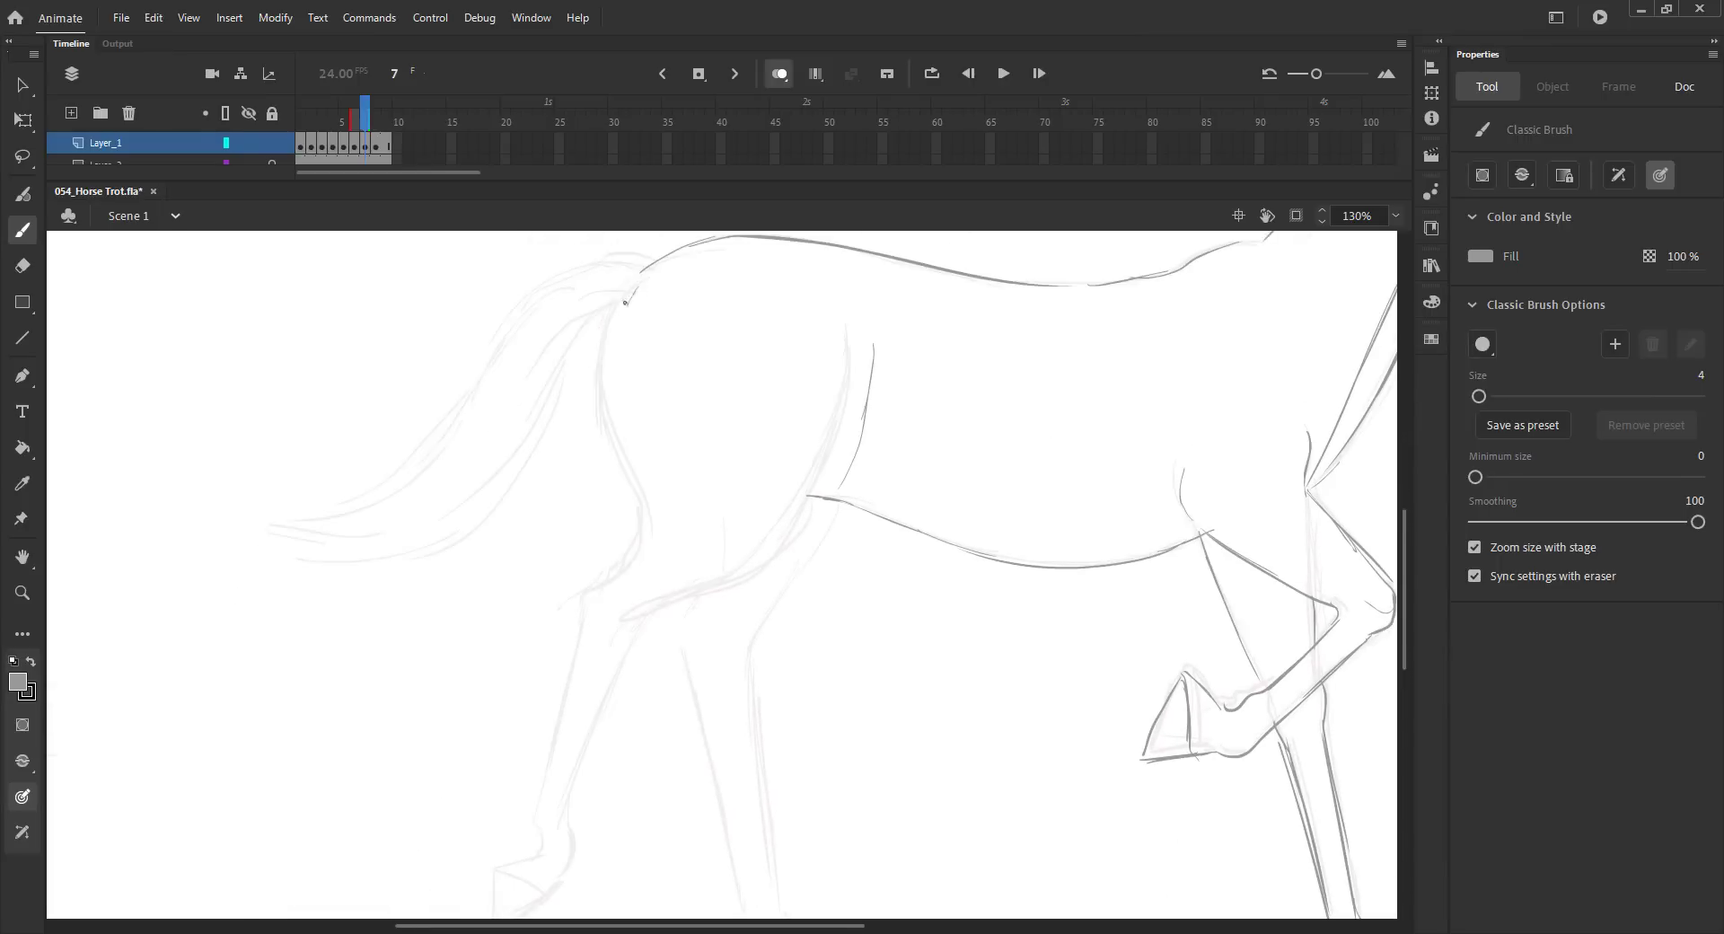
mouse_move(644, 277)
left_mouse_down()
mouse_move(652, 490)
mouse_move(692, 622)
mouse_move(677, 631)
left_mouse_up()
mouse_move(858, 450)
left_mouse_down()
mouse_move(779, 593)
mouse_move(754, 790)
left_mouse_up()
left_click_drag(753, 764, 765, 546)
left_click_drag(764, 485, 778, 649)
mouse_move(772, 597)
left_mouse_down()
mouse_move(788, 695)
mouse_move(837, 738)
left_mouse_up()
left_click_drag(806, 714, 867, 769)
- Brush the supporting hind leg's rear contour on frame 7 from the hock down and complete its hoof
left_click_drag(691, 412, 723, 568)
left_click_drag(696, 453, 754, 665)
left_click_drag(734, 599, 779, 744)
left_click_drag(779, 729, 781, 779)
left_click_drag(823, 724, 789, 773)
left_click_drag(669, 432, 798, 591)
- Brush the trailing hind leg on frame 7 from the buttock over the hock down to the lifted hoof
left_click_drag(746, 250, 782, 489)
left_click_drag(780, 453, 731, 539)
left_click_drag(734, 532, 702, 649)
left_click_drag(835, 535, 779, 554)
left_click_drag(798, 547, 728, 696)
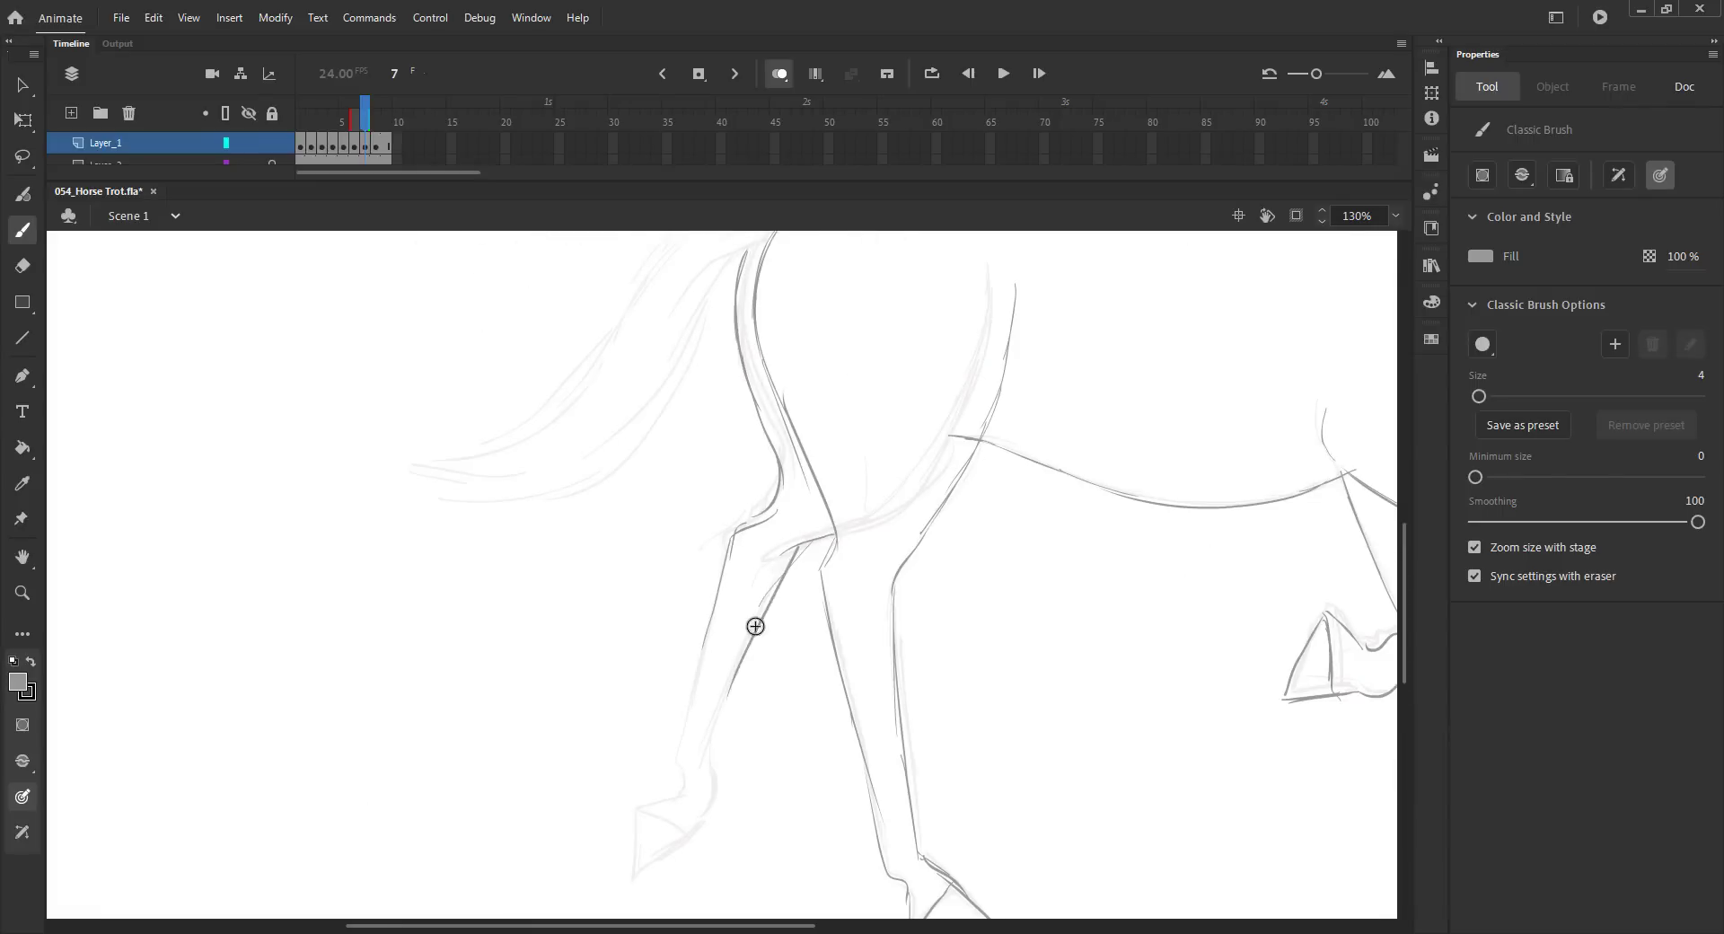
mouse_move(755, 626)
left_mouse_down()
mouse_move(706, 765)
mouse_move(675, 773)
left_mouse_up()
left_click_drag(637, 877, 709, 831)
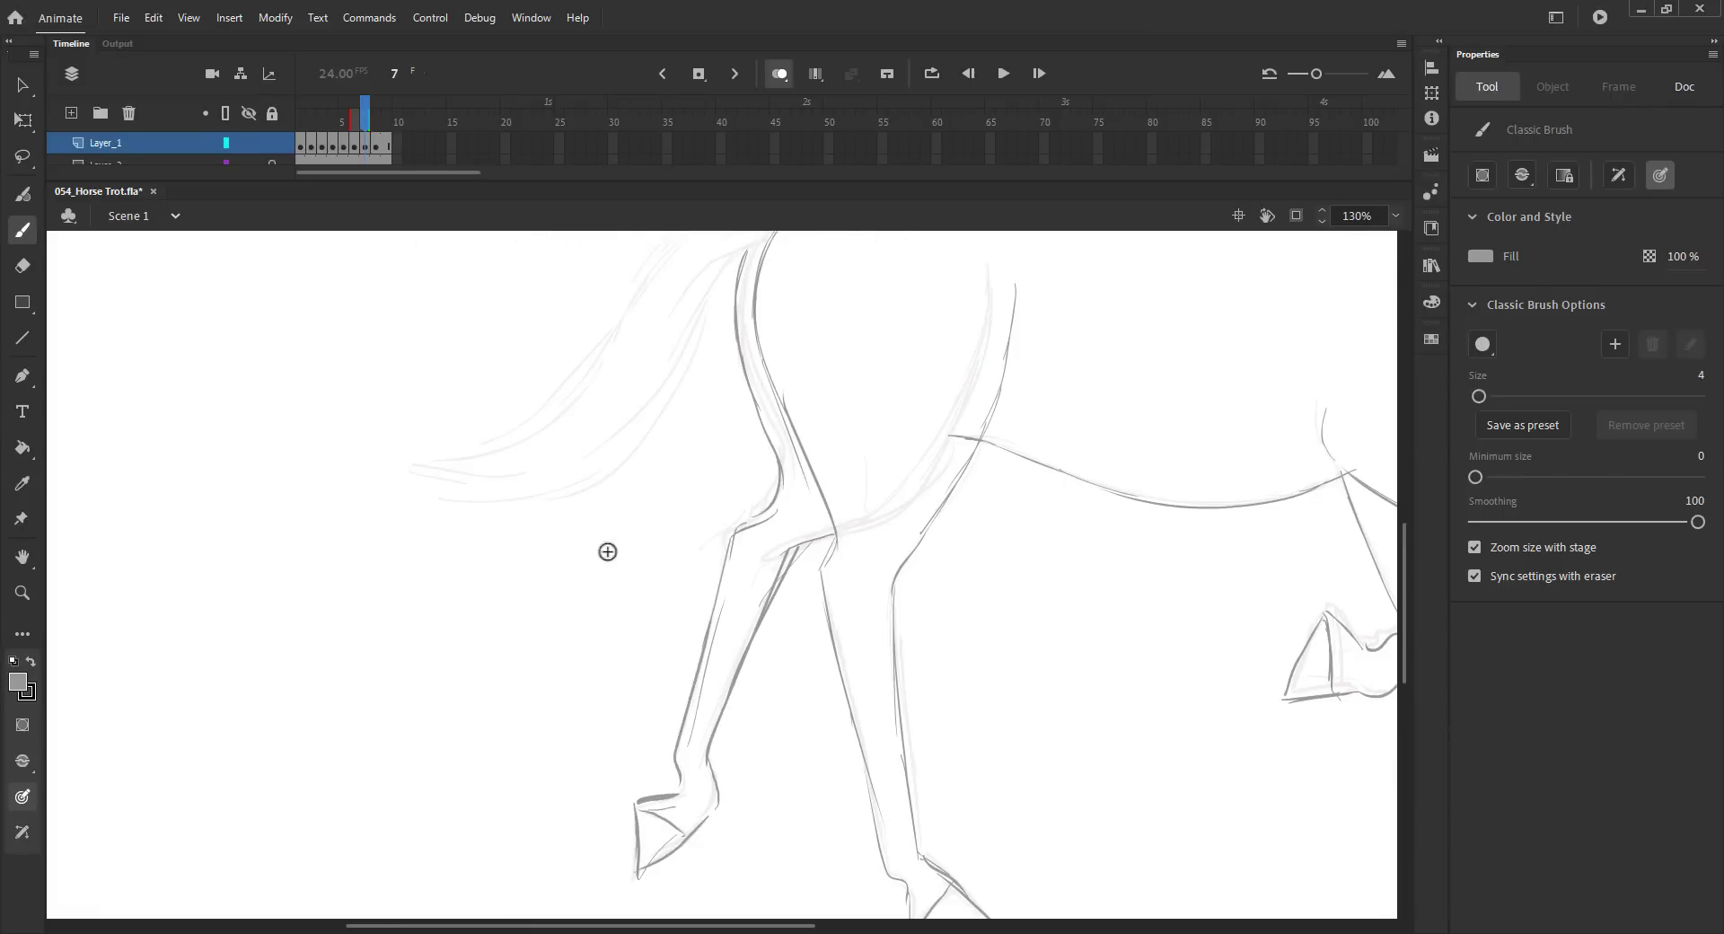
- Save the file and clear the copied reference pose from frame 6, leaving the new drawing on frame 7
scroll(577, 557, "down", 4)
key("ctrl+s")
left_click(354, 141)
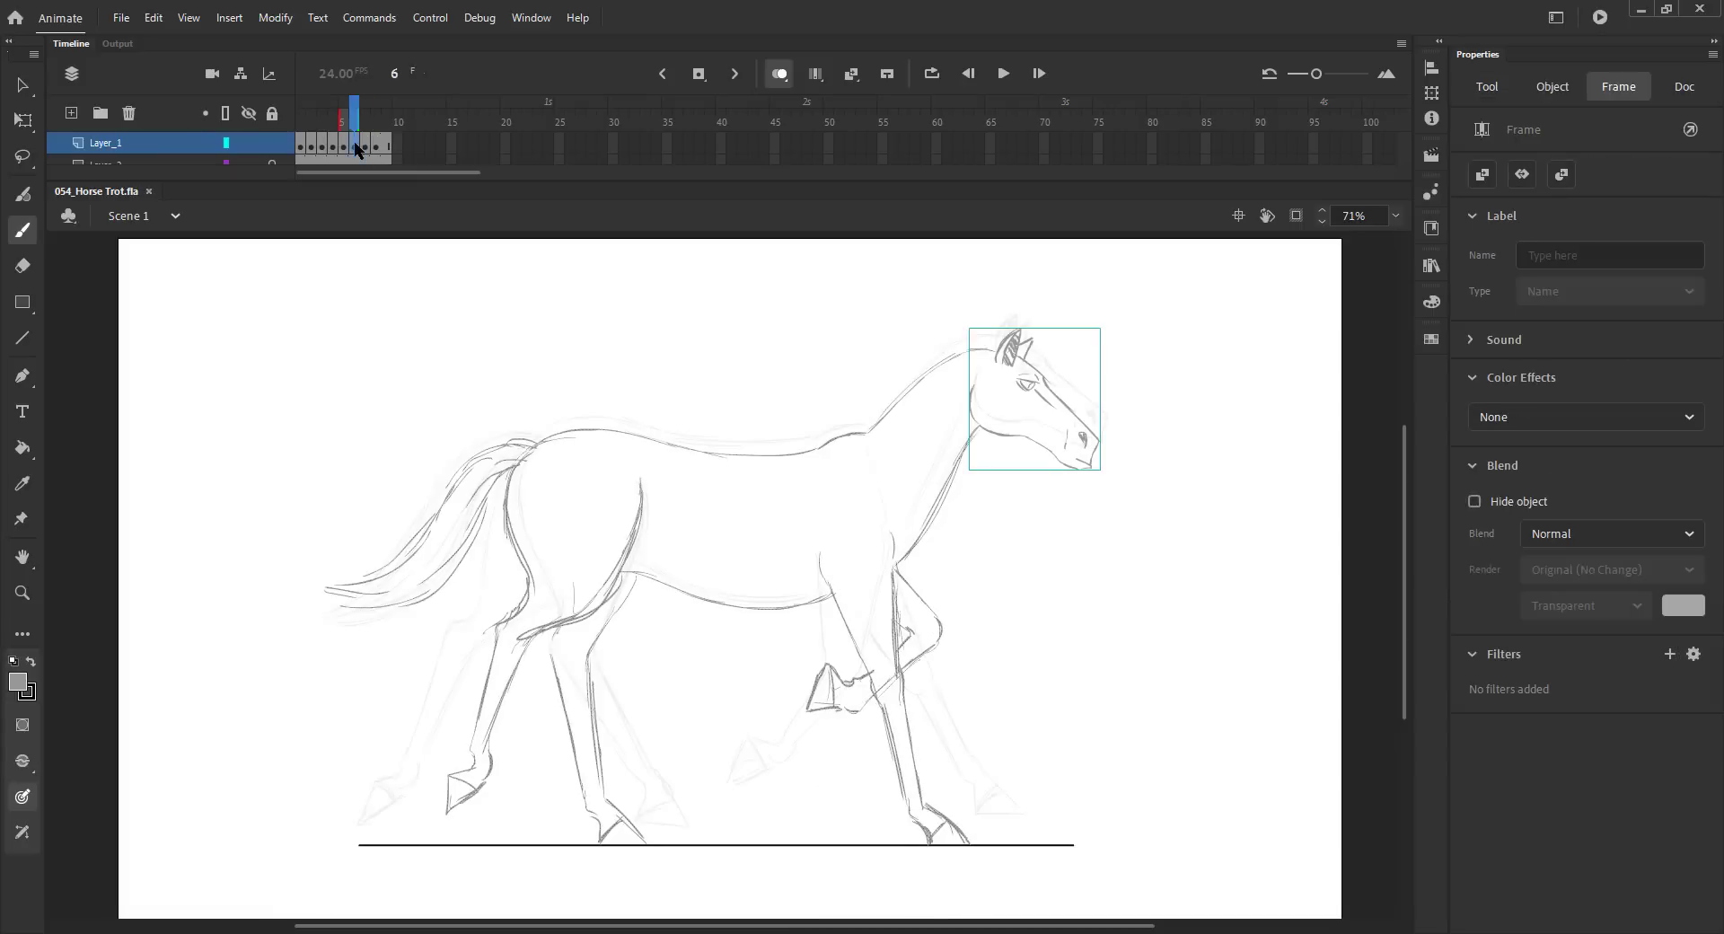
key("Delete")
left_click(356, 141)
left_click_drag(355, 124, 373, 125)
- Brush the tail on frame 7 from the croup, undoing the first lower strokes and redrawing them
mouse_move(533, 437)
left_mouse_down()
mouse_move(400, 505)
mouse_move(328, 630)
left_mouse_up()
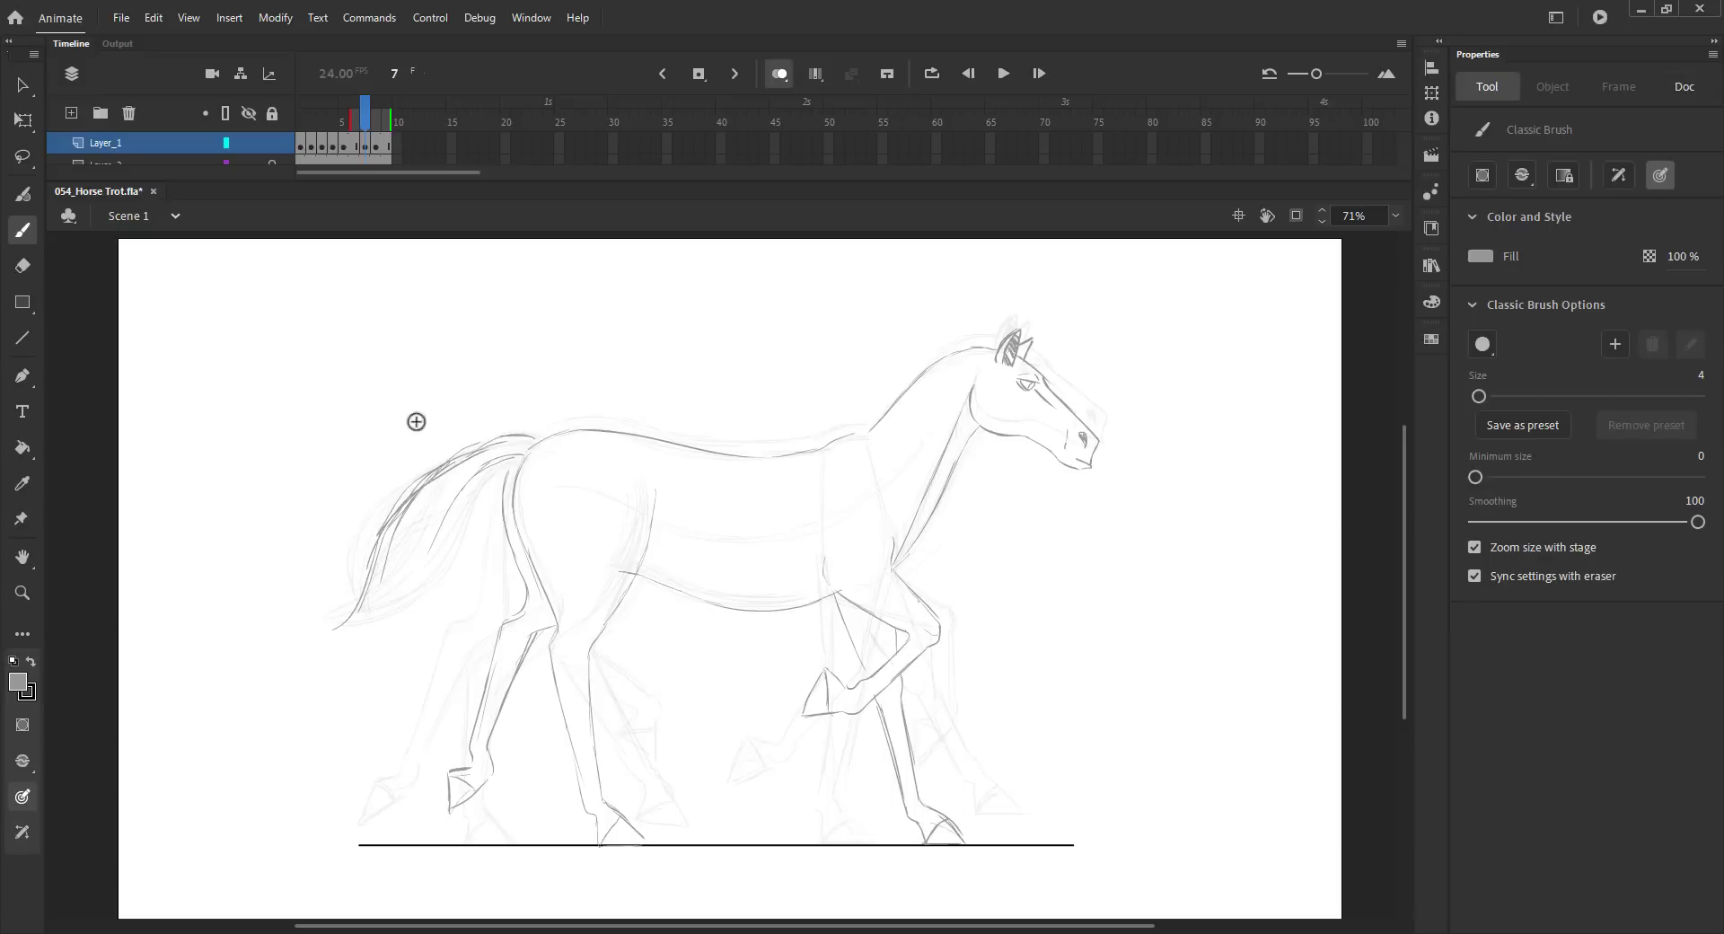
key("ctrl+z")
key("ctrl+z")
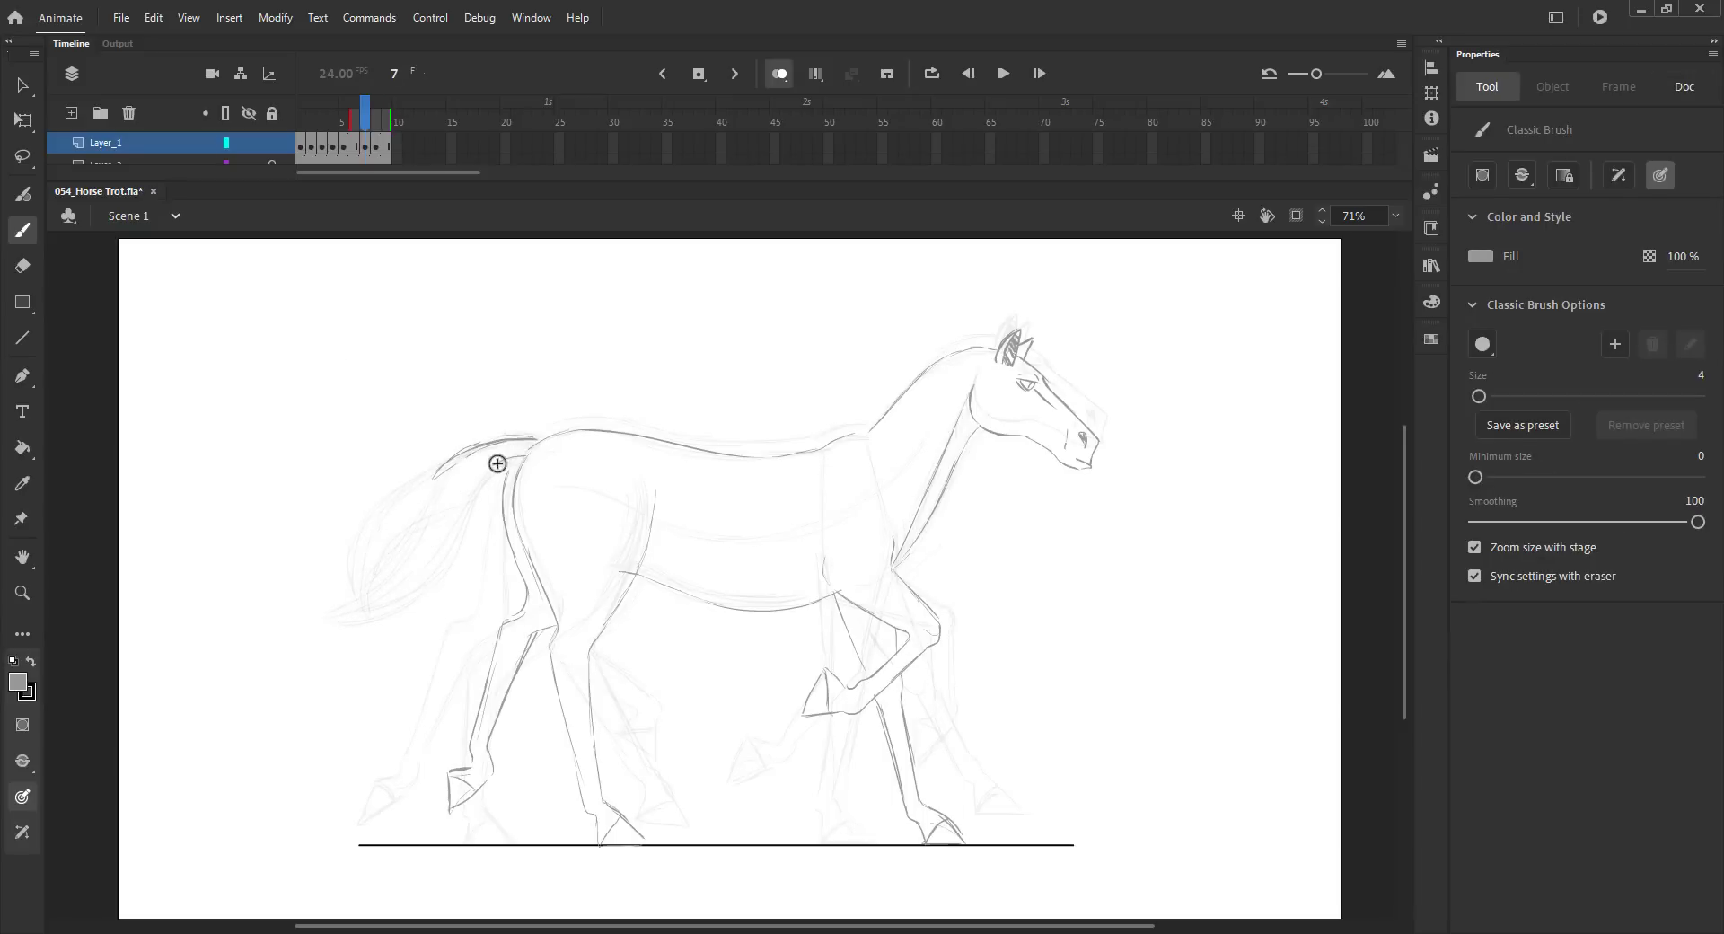
left_click_drag(519, 454, 410, 581)
mouse_move(448, 465)
left_mouse_down()
mouse_move(393, 515)
mouse_move(431, 543)
mouse_move(370, 603)
left_mouse_up()
left_click_drag(398, 516, 366, 582)
- Step back and forth between frame 7 and its neighbours to compare the new pose, and save the file
key("comma")
key("period")
key("period")
key("comma")
key("comma")
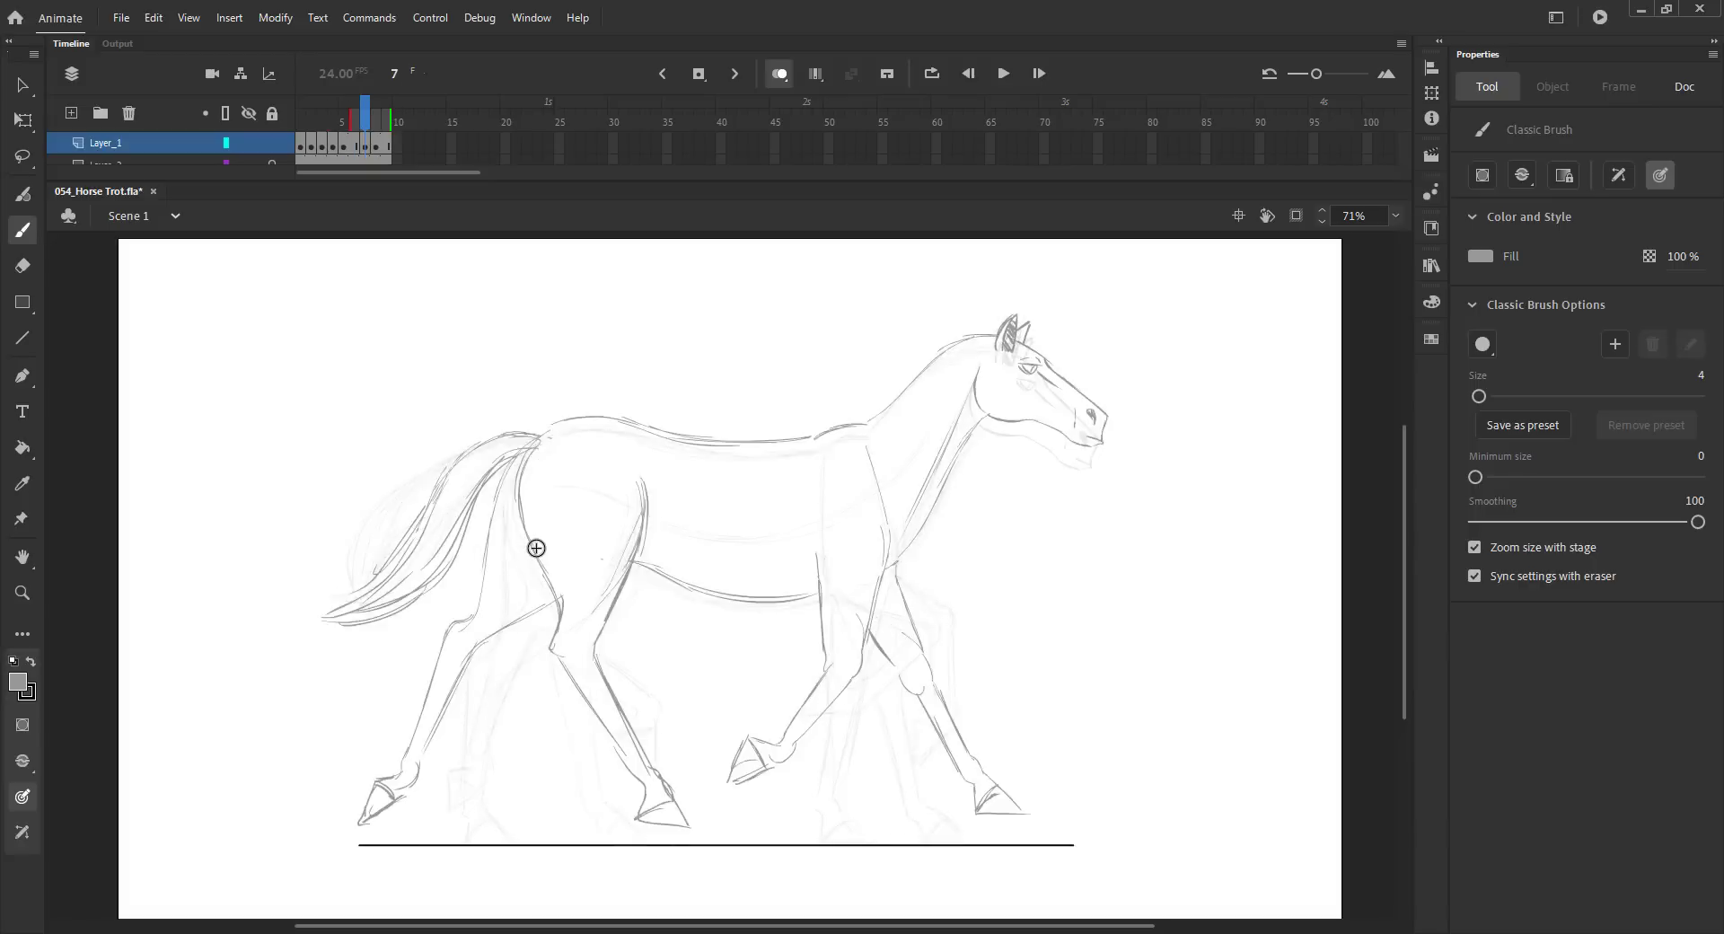
key("period")
key("period")
key("comma")
key("period")
key("ctrl+s")
- Turn off onion skinning and insert a blank keyframe at frame 2, after the contact pose on frame 1
left_click(779, 73)
mouse_move(300, 121)
left_mouse_down()
mouse_move(377, 126)
mouse_move(293, 132)
mouse_move(311, 125)
left_mouse_up()
key("F5")
key("F7")
- Copy the head group from frame 1 and paste it in place on frame 2
key("comma")
key("v")
left_click(1052, 441)
key("ctrl+c")
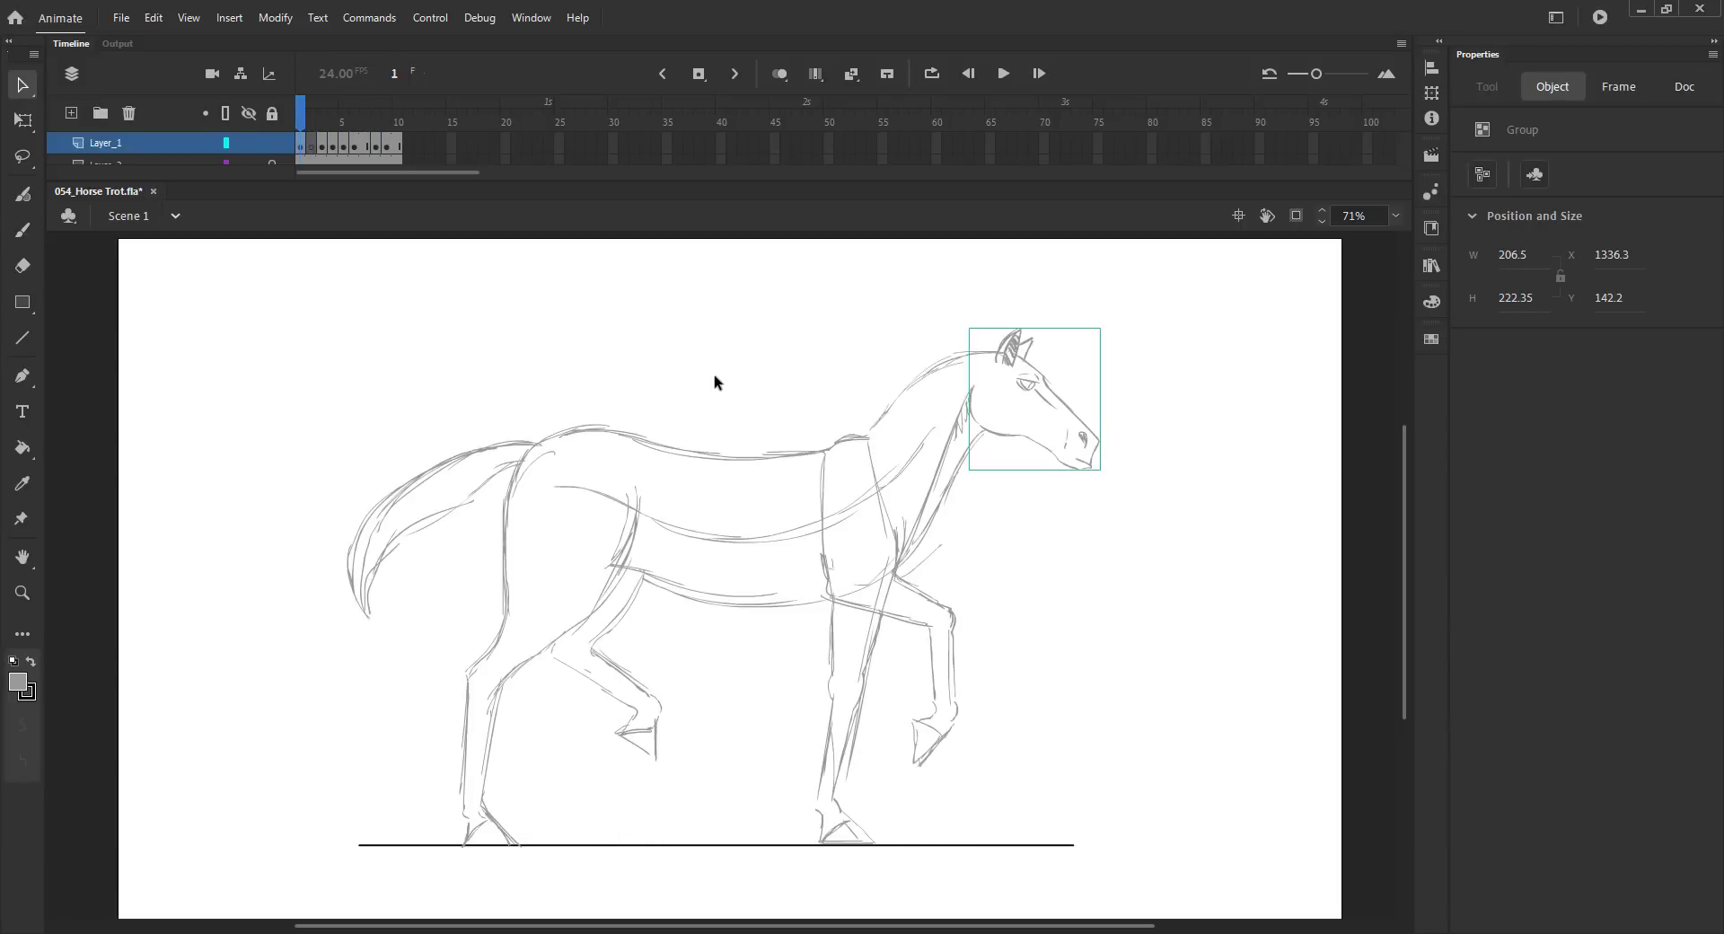
key("period")
key("ctrl+shift+v")
- Rotate frame 2's head slightly upward and nudge it higher using onion skinning, checking its movement against frame 1
left_click(780, 75)
key("z")
left_click_drag(745, 298, 1232, 609)
key("q")
mouse_move(979, 619)
left_mouse_down()
mouse_move(1039, 635)
mouse_move(993, 604)
left_mouse_up()
left_click_drag(949, 517, 950, 507)
key("ctrl+2")
left_click(779, 75)
key("comma")
key("period")
left_click(779, 75)
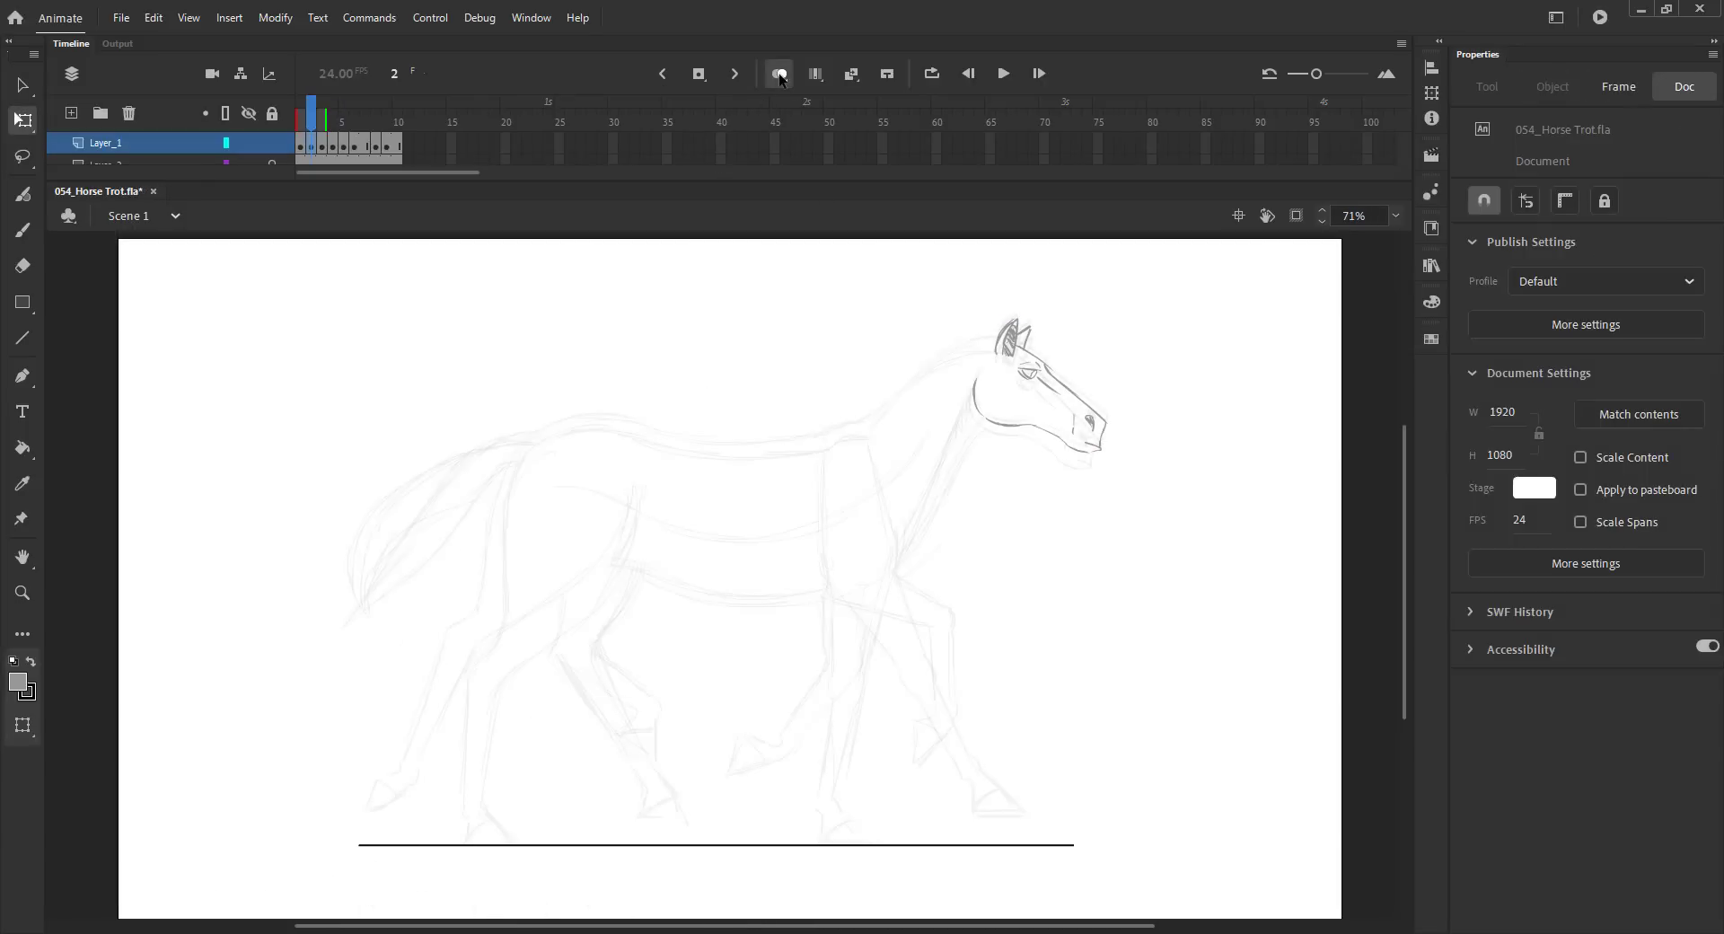
- Brush the neck contours, withers and back line to the croup on frame 2 and save the file
key("b")
key("z")
left_click_drag(286, 278, 1219, 815)
key("b")
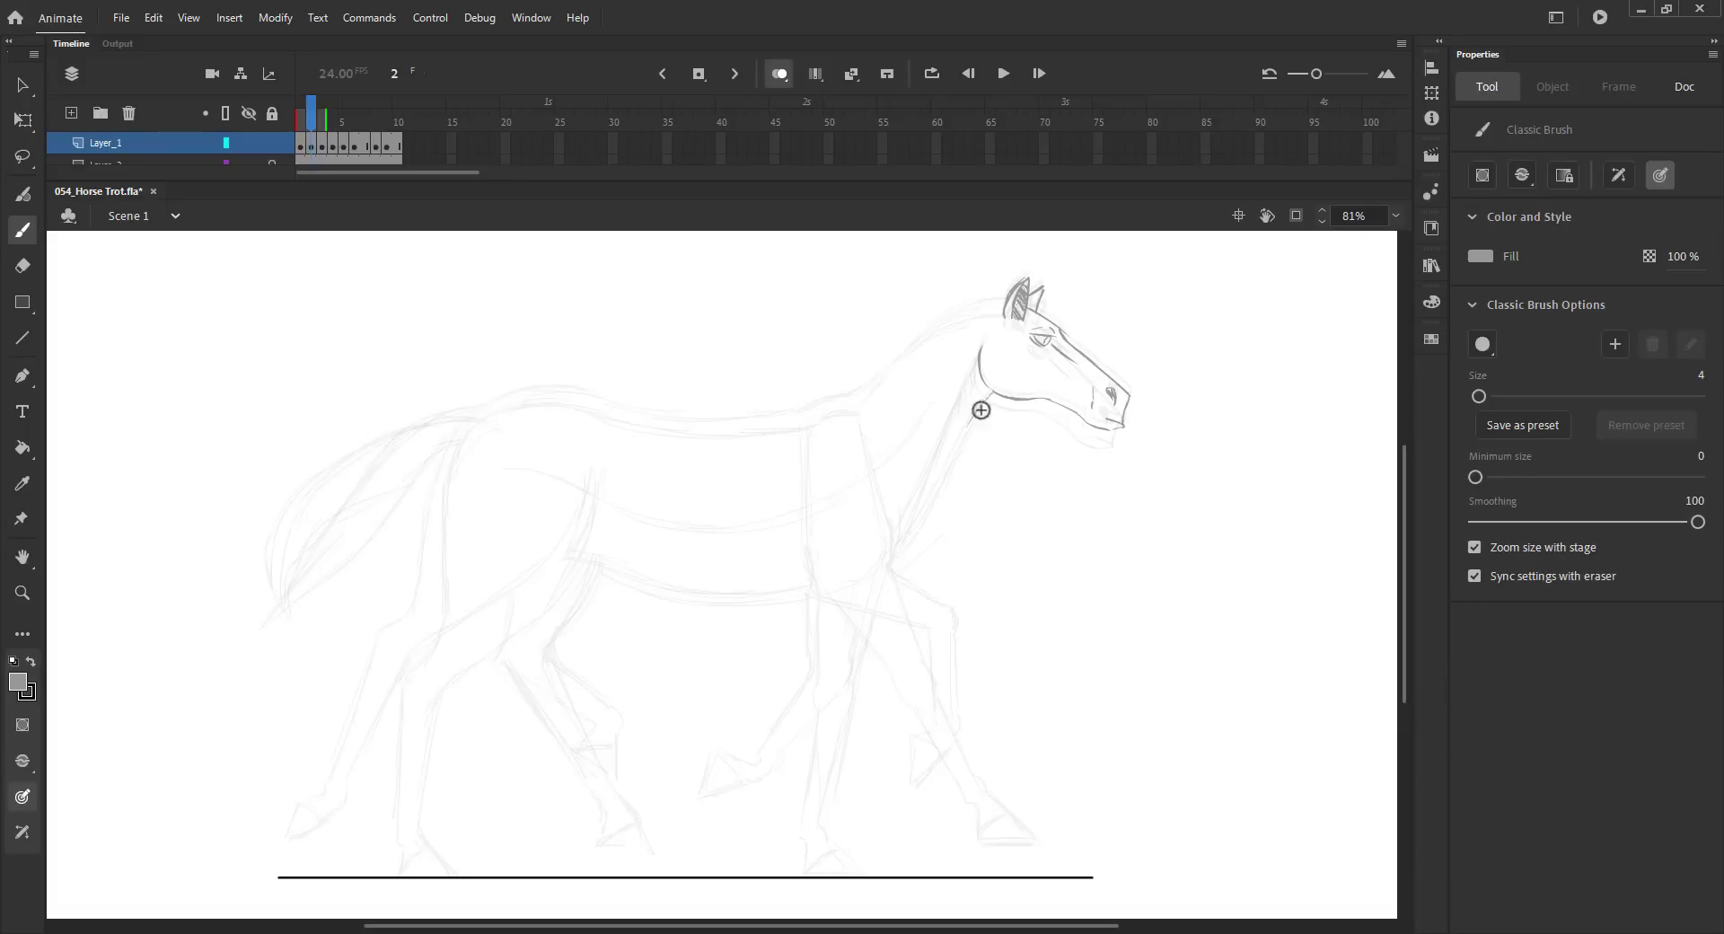
left_click_drag(991, 394, 921, 517)
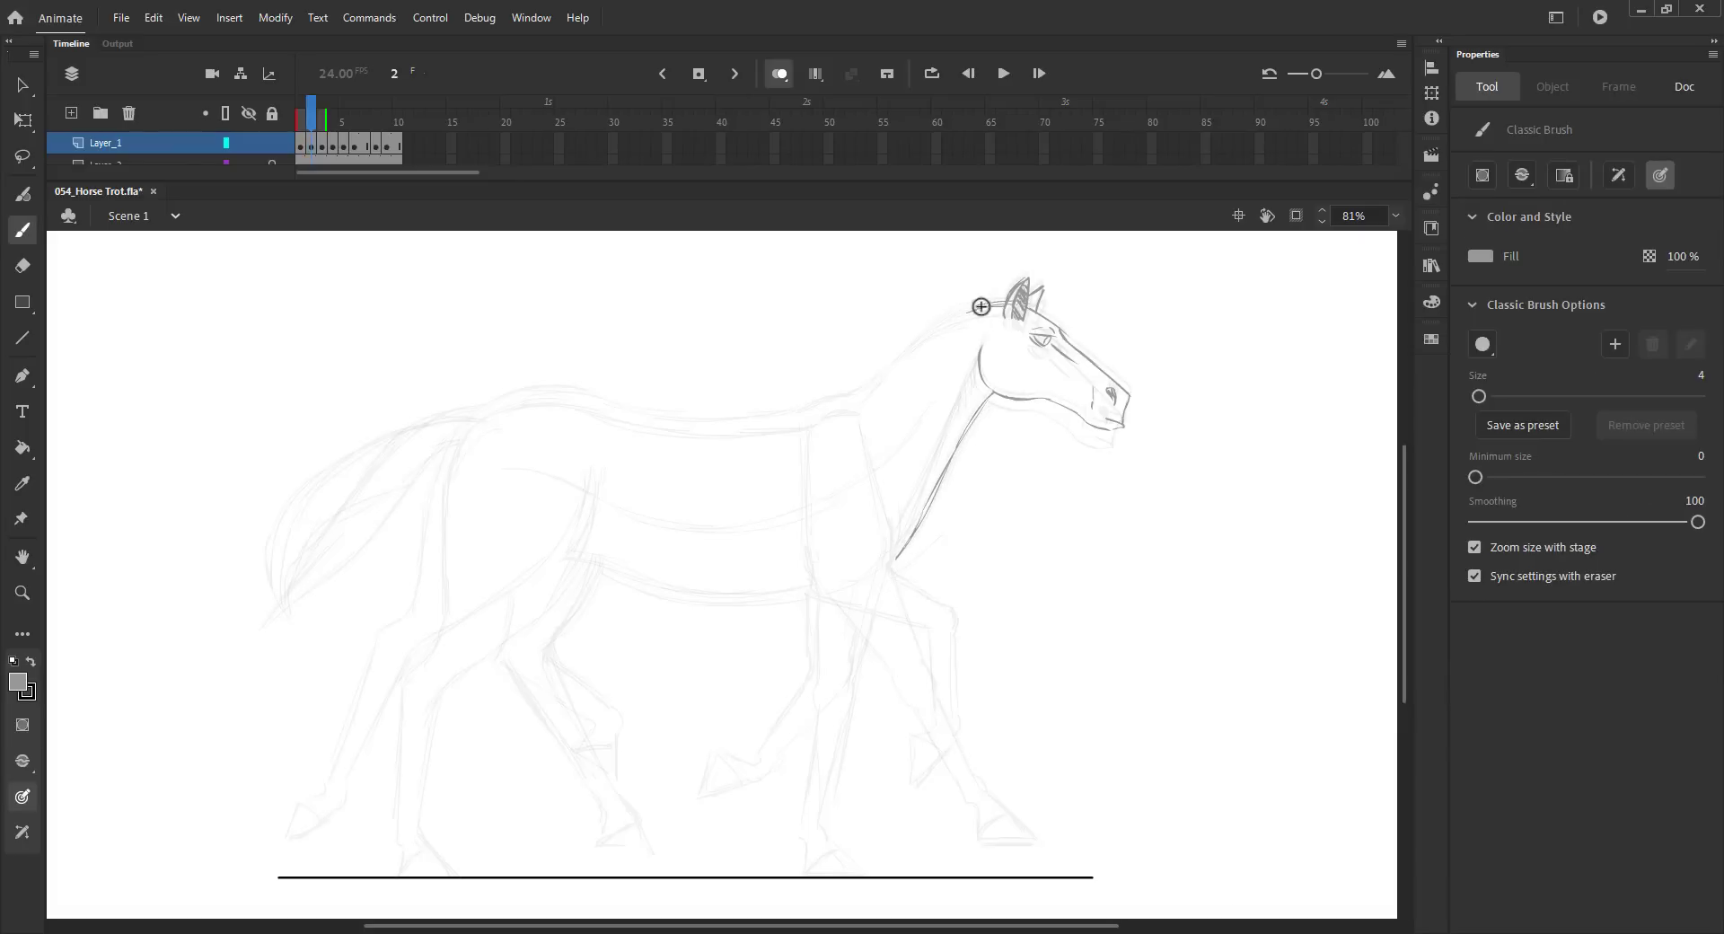
left_click_drag(871, 387, 809, 416)
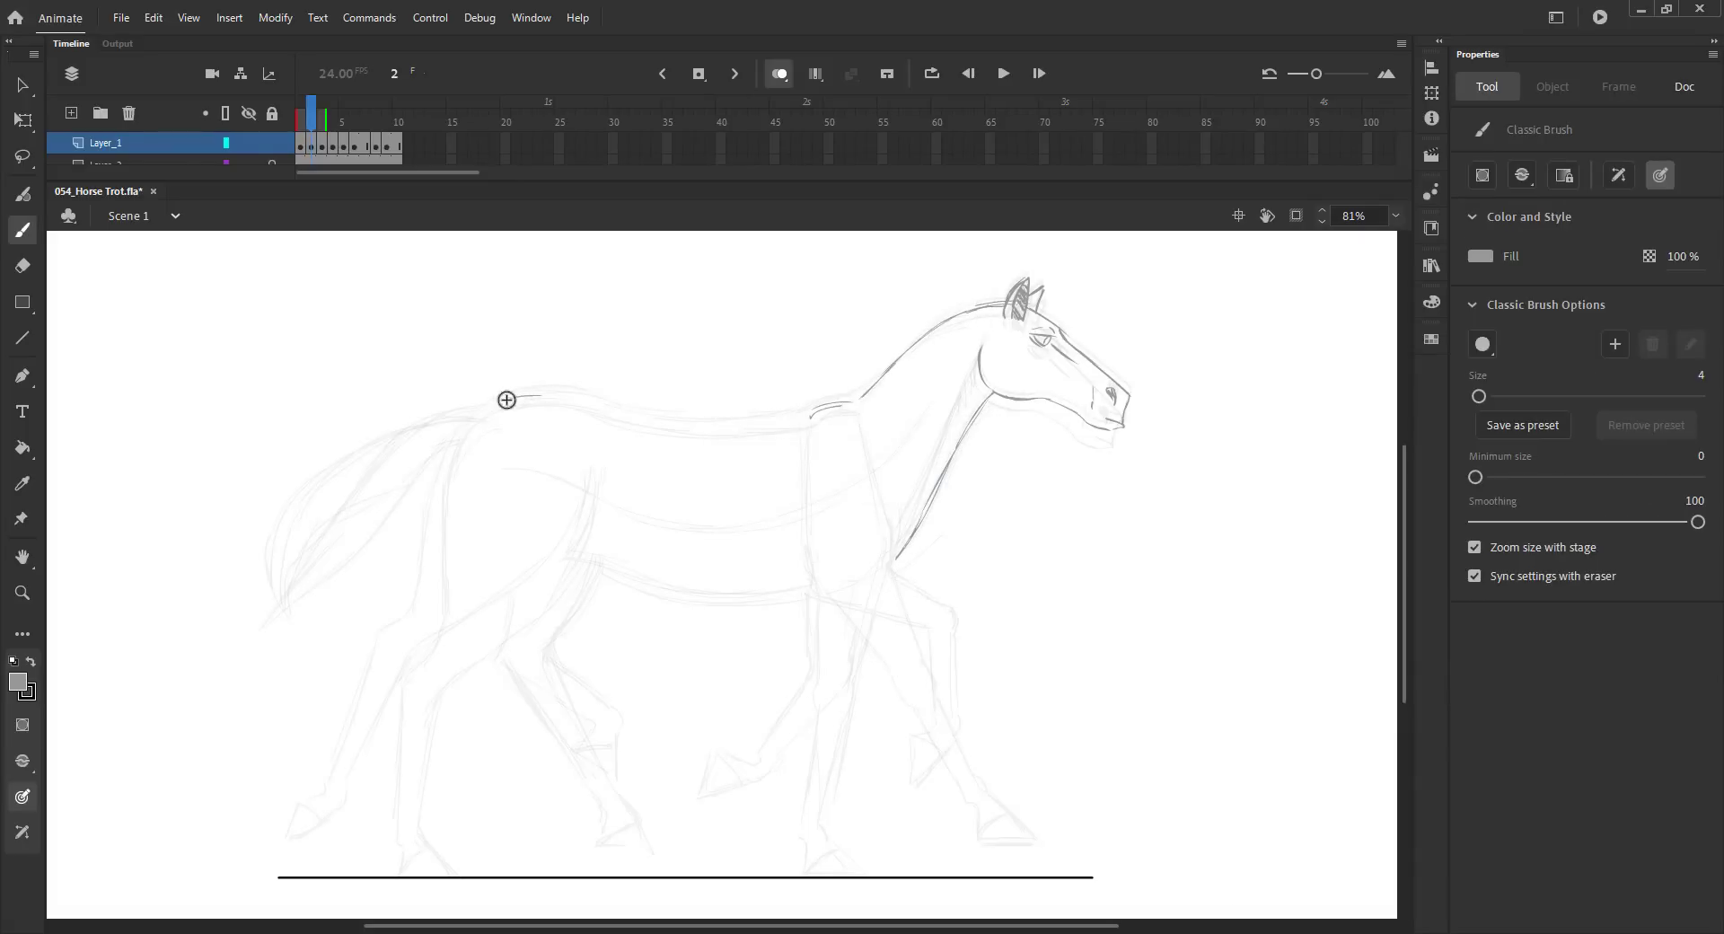
left_click_drag(980, 354, 890, 561)
key("ctrl+s")
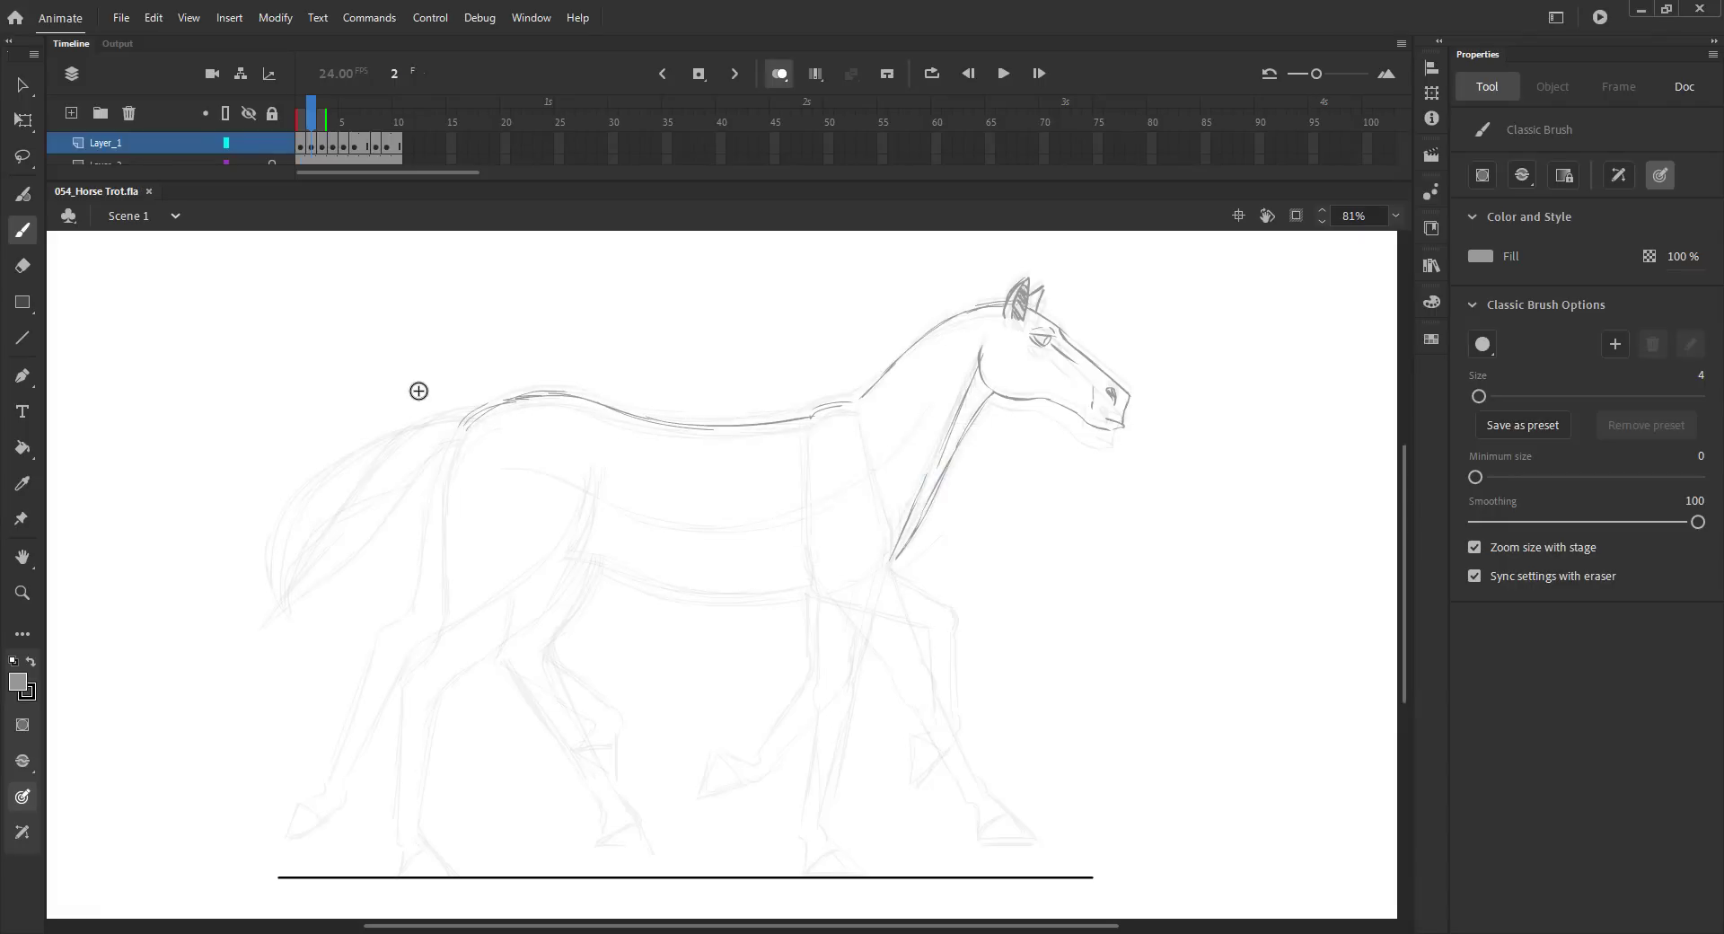
- Brush the flank and trailing hind leg on frame 2 from the buttock over the hock to the grounded hoof
scroll(539, 422, "down", 2)
scroll(538, 422, "left", 2)
left_click_drag(650, 411, 604, 508)
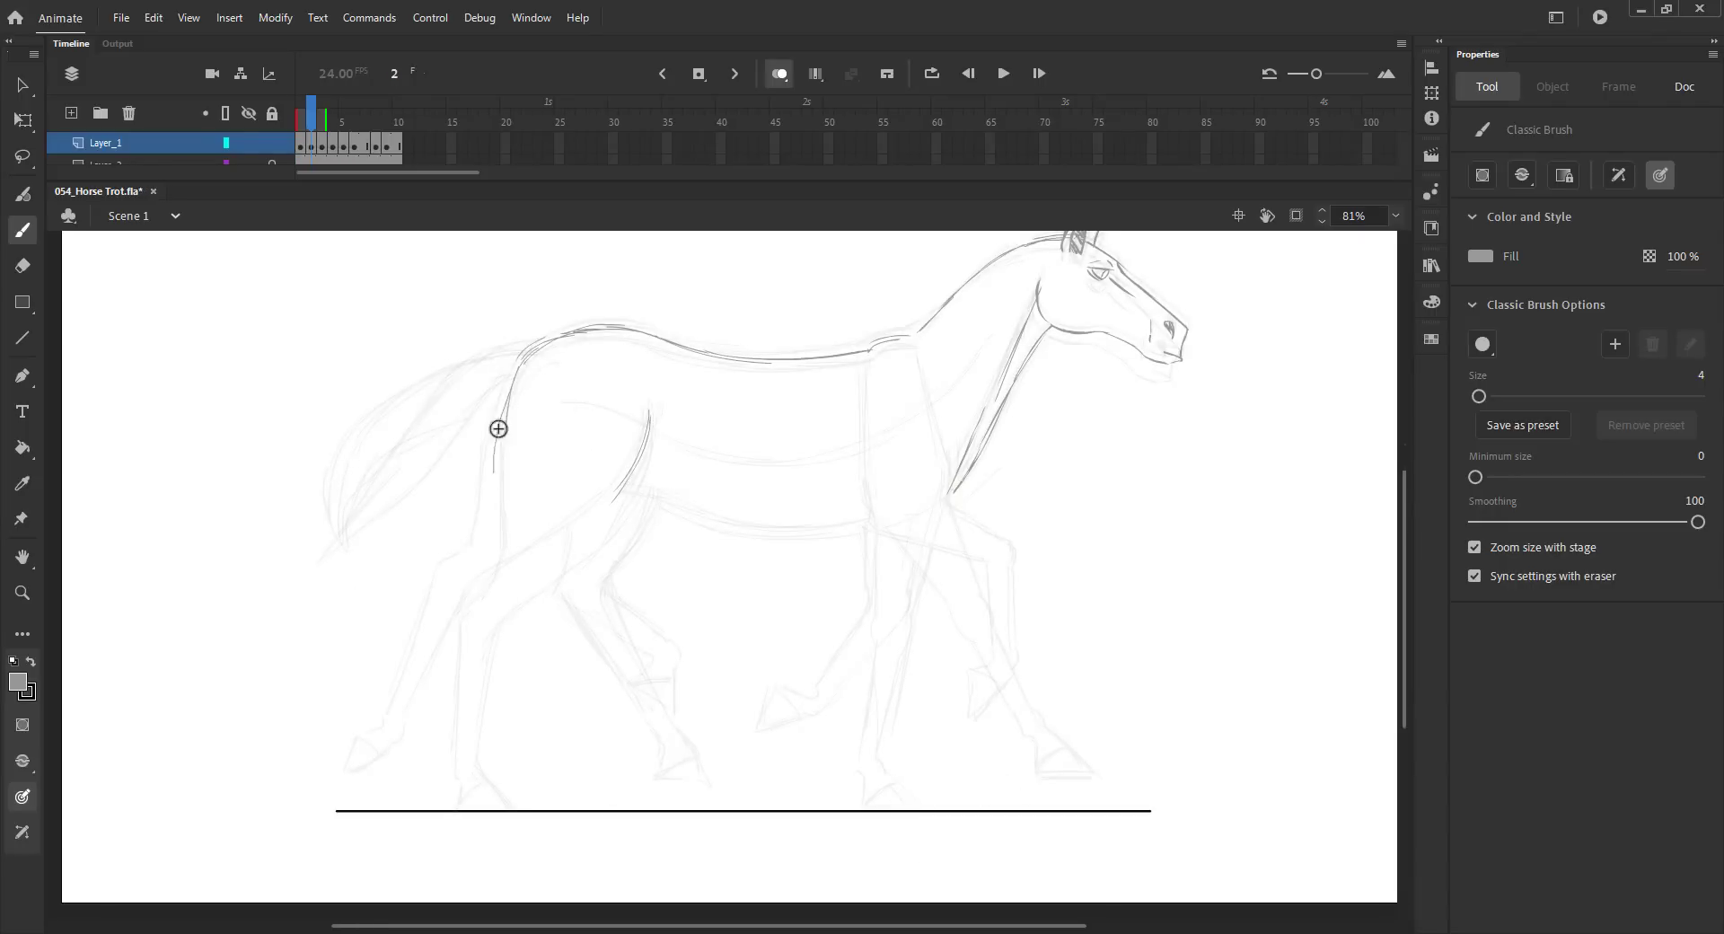
left_click_drag(498, 428, 456, 569)
mouse_move(645, 454)
left_mouse_down()
mouse_move(487, 584)
mouse_move(460, 641)
left_mouse_up()
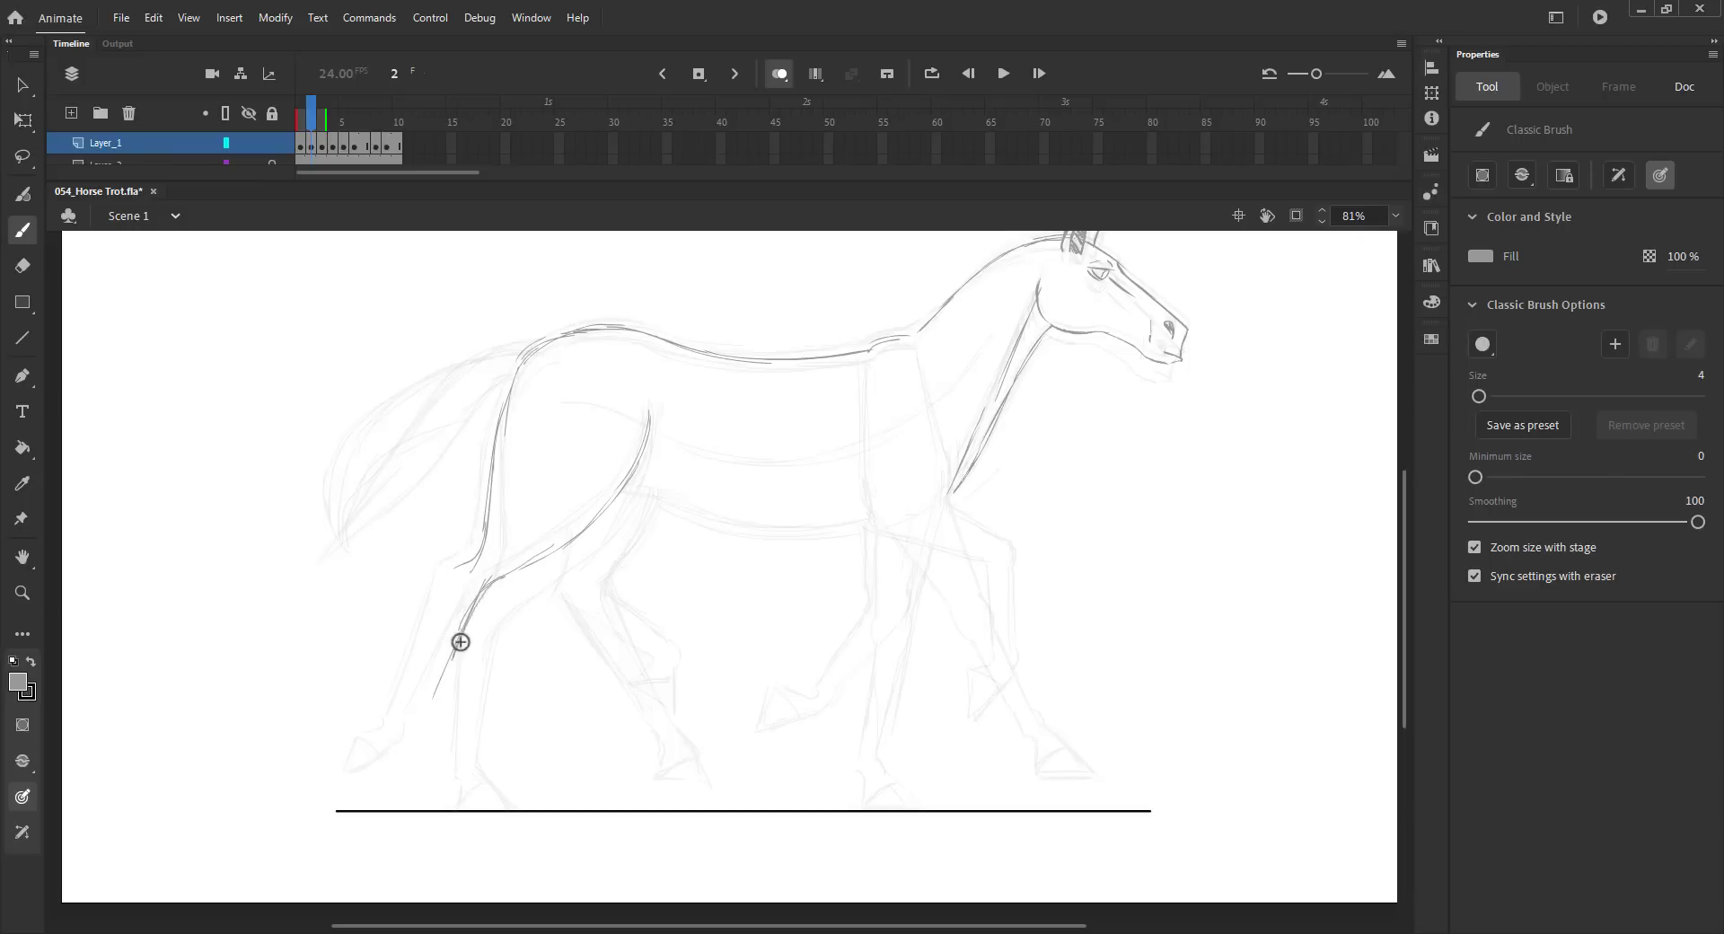
left_click_drag(455, 565, 382, 769)
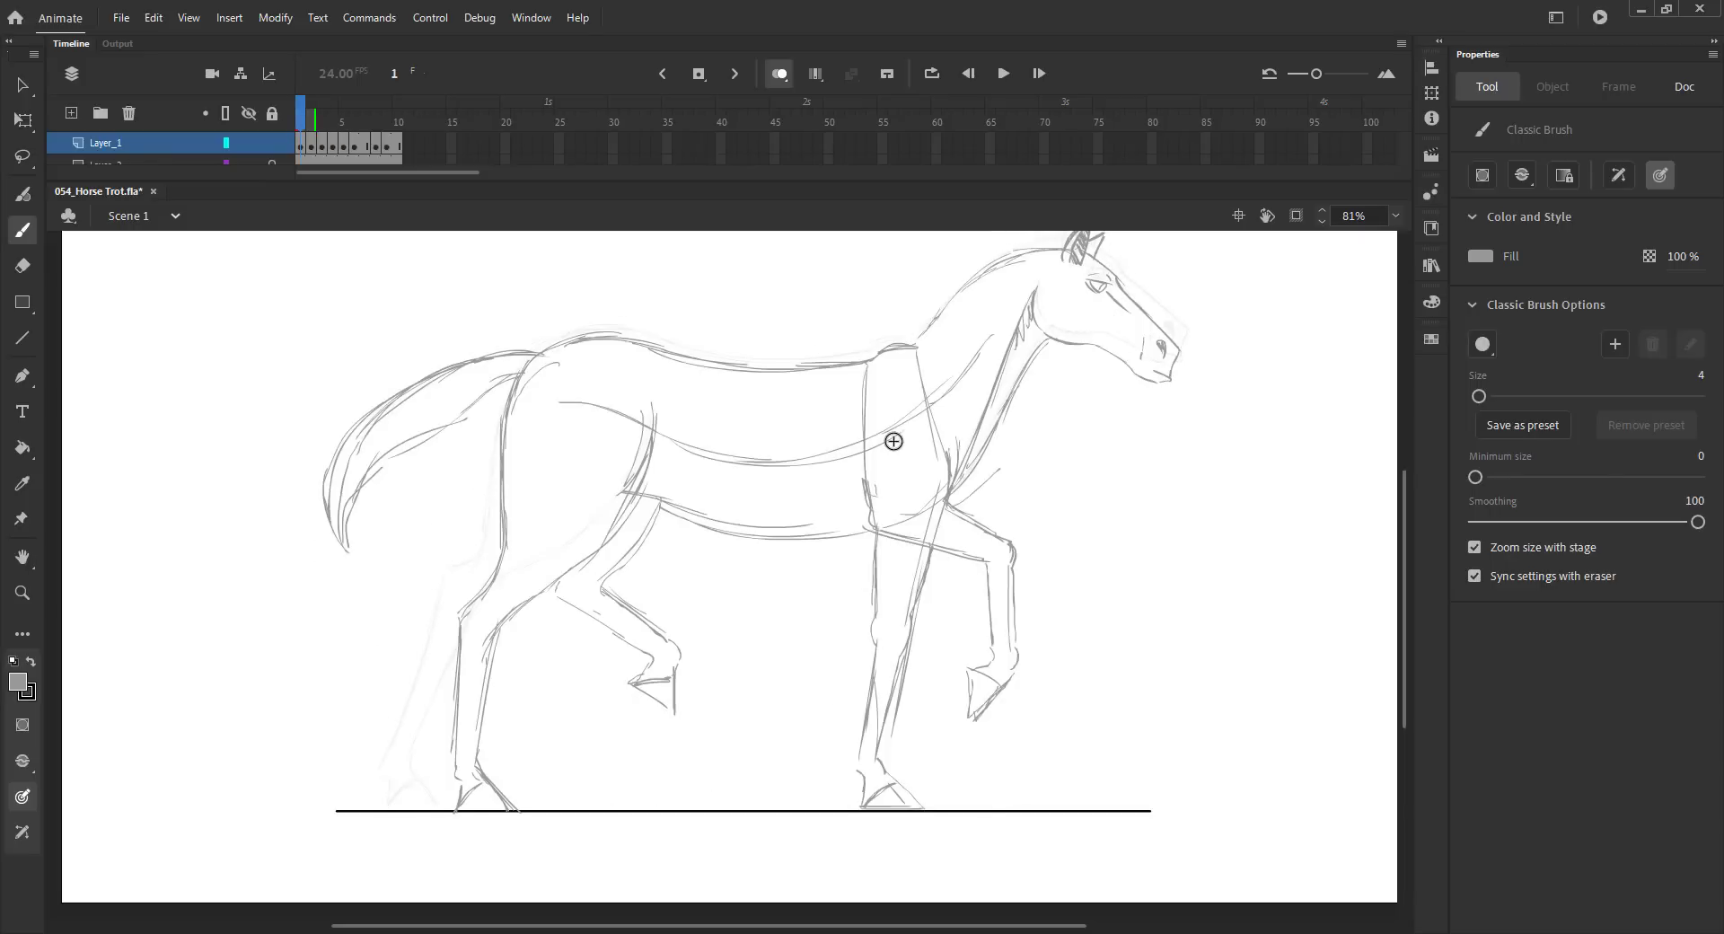
- Brush the forward-reaching foreleg on frame 2 from the chest over the knee to the hoof, checking against frame 1
key(".")
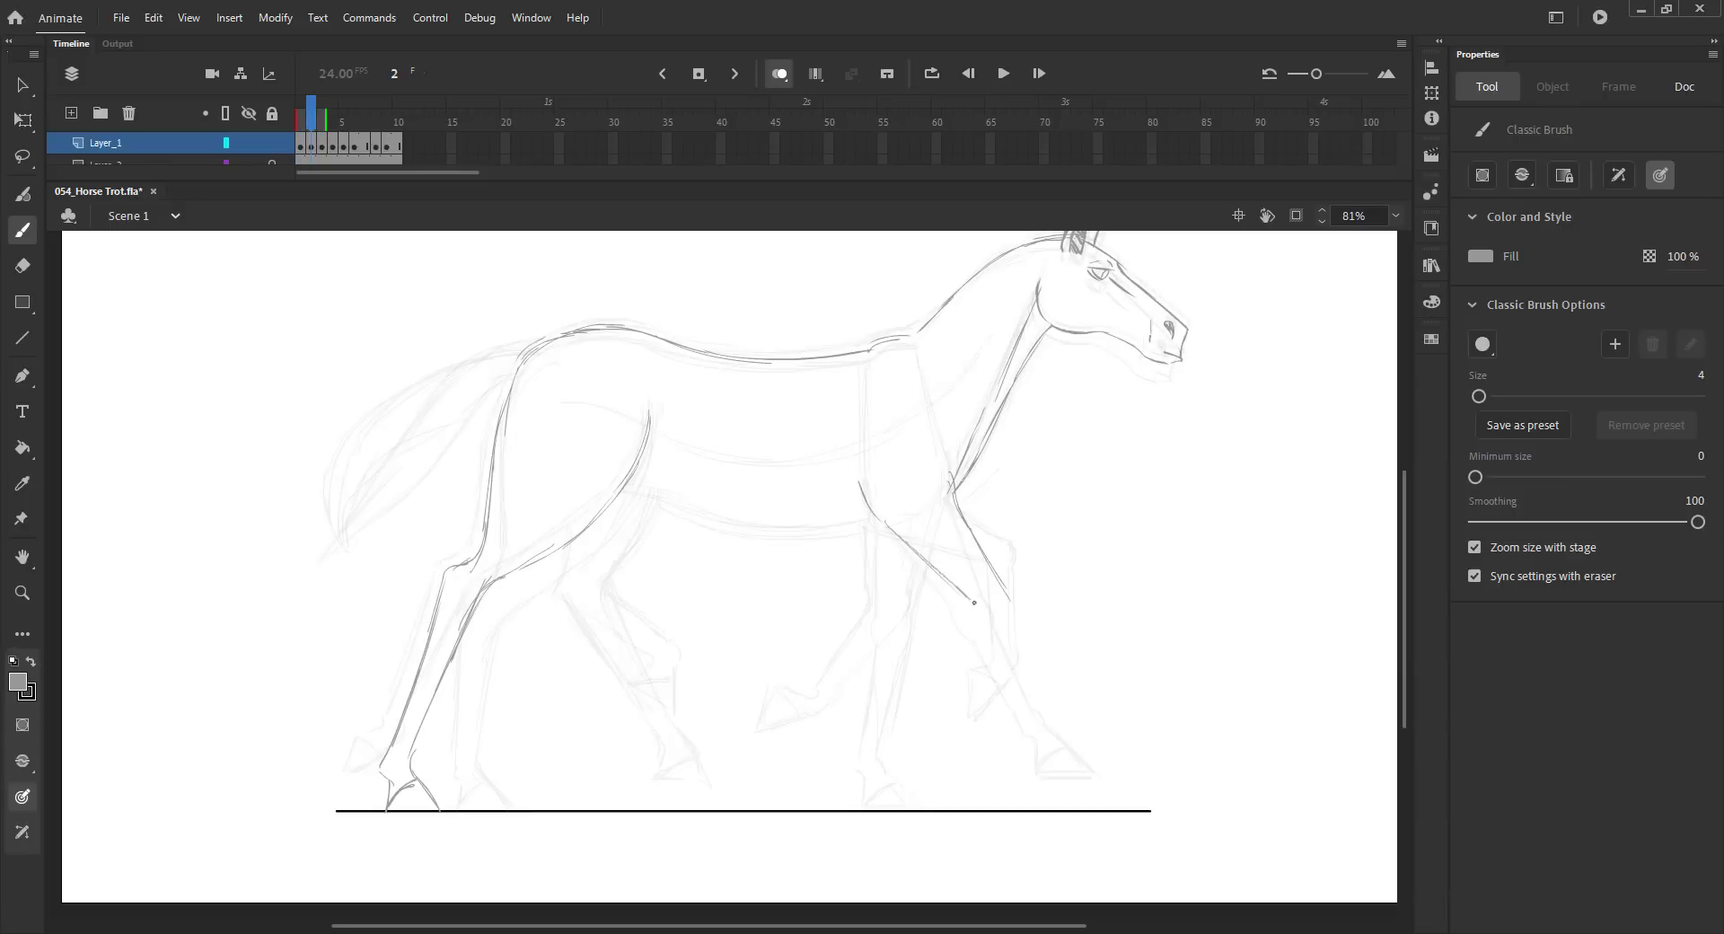
left_click_drag(1014, 606, 1062, 700)
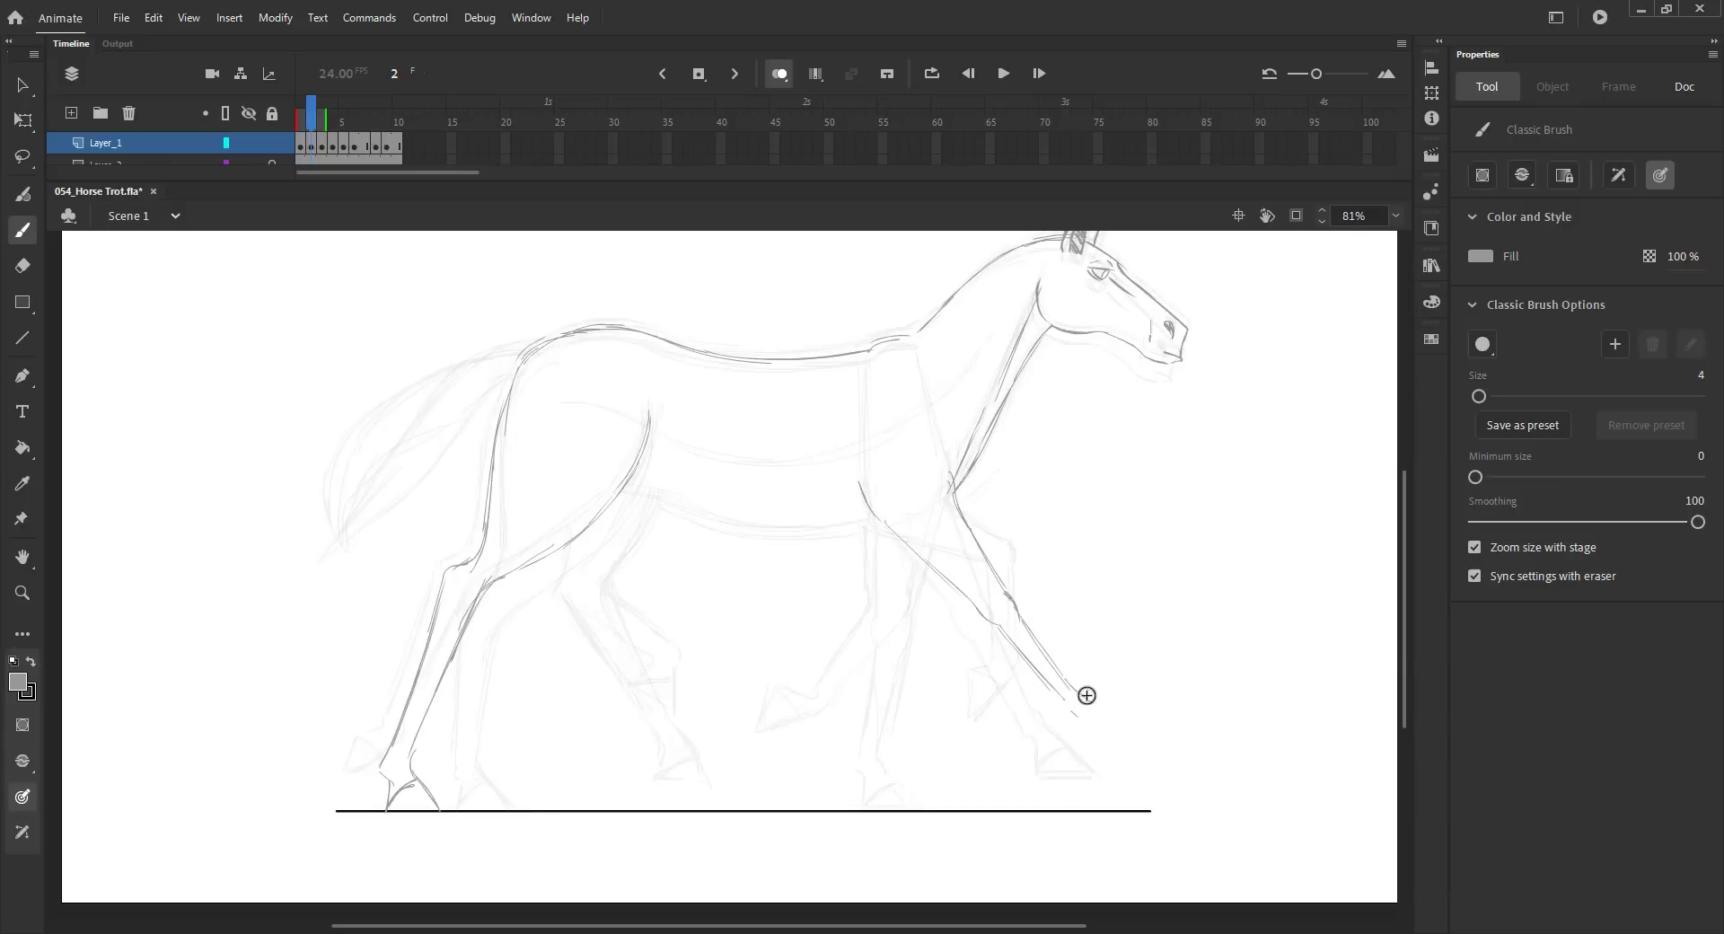
key(".")
- Brush the belly line, the grounded foreleg and the raised hind leg on frame 2, including their hooves
left_click_drag(947, 493, 844, 750)
mouse_move(619, 494)
left_mouse_down()
mouse_move(714, 522)
mouse_move(869, 518)
left_mouse_up()
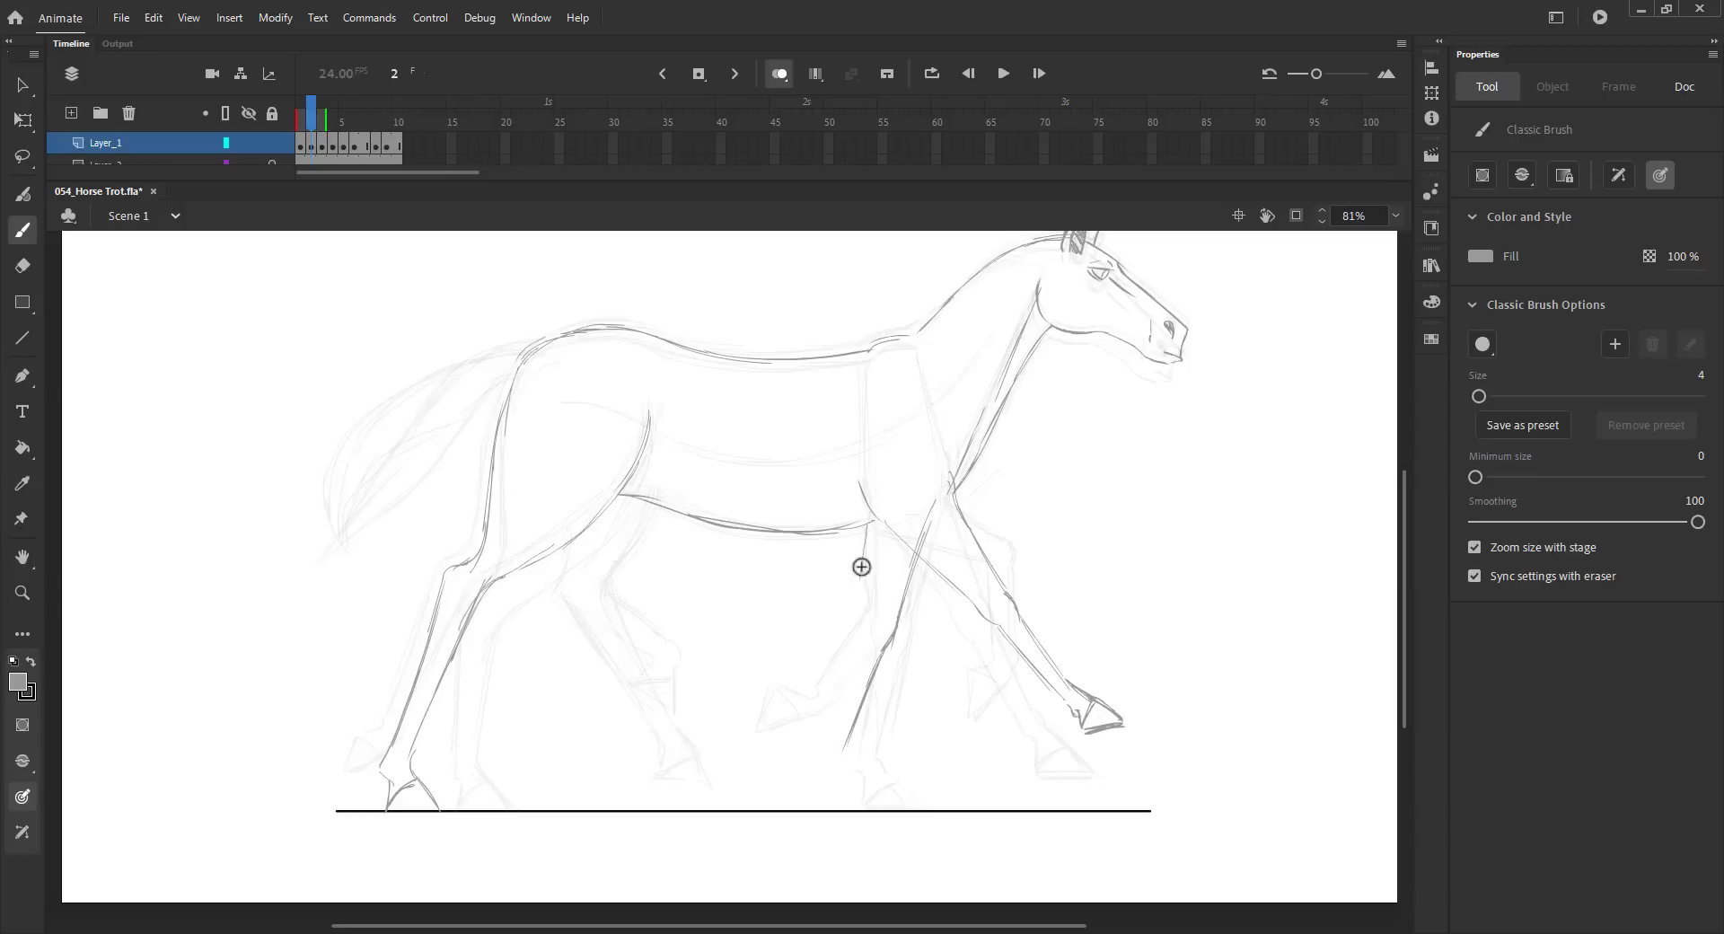
mouse_move(854, 639)
left_mouse_down()
mouse_move(864, 684)
mouse_move(838, 774)
mouse_move(823, 749)
mouse_move(844, 783)
left_mouse_up()
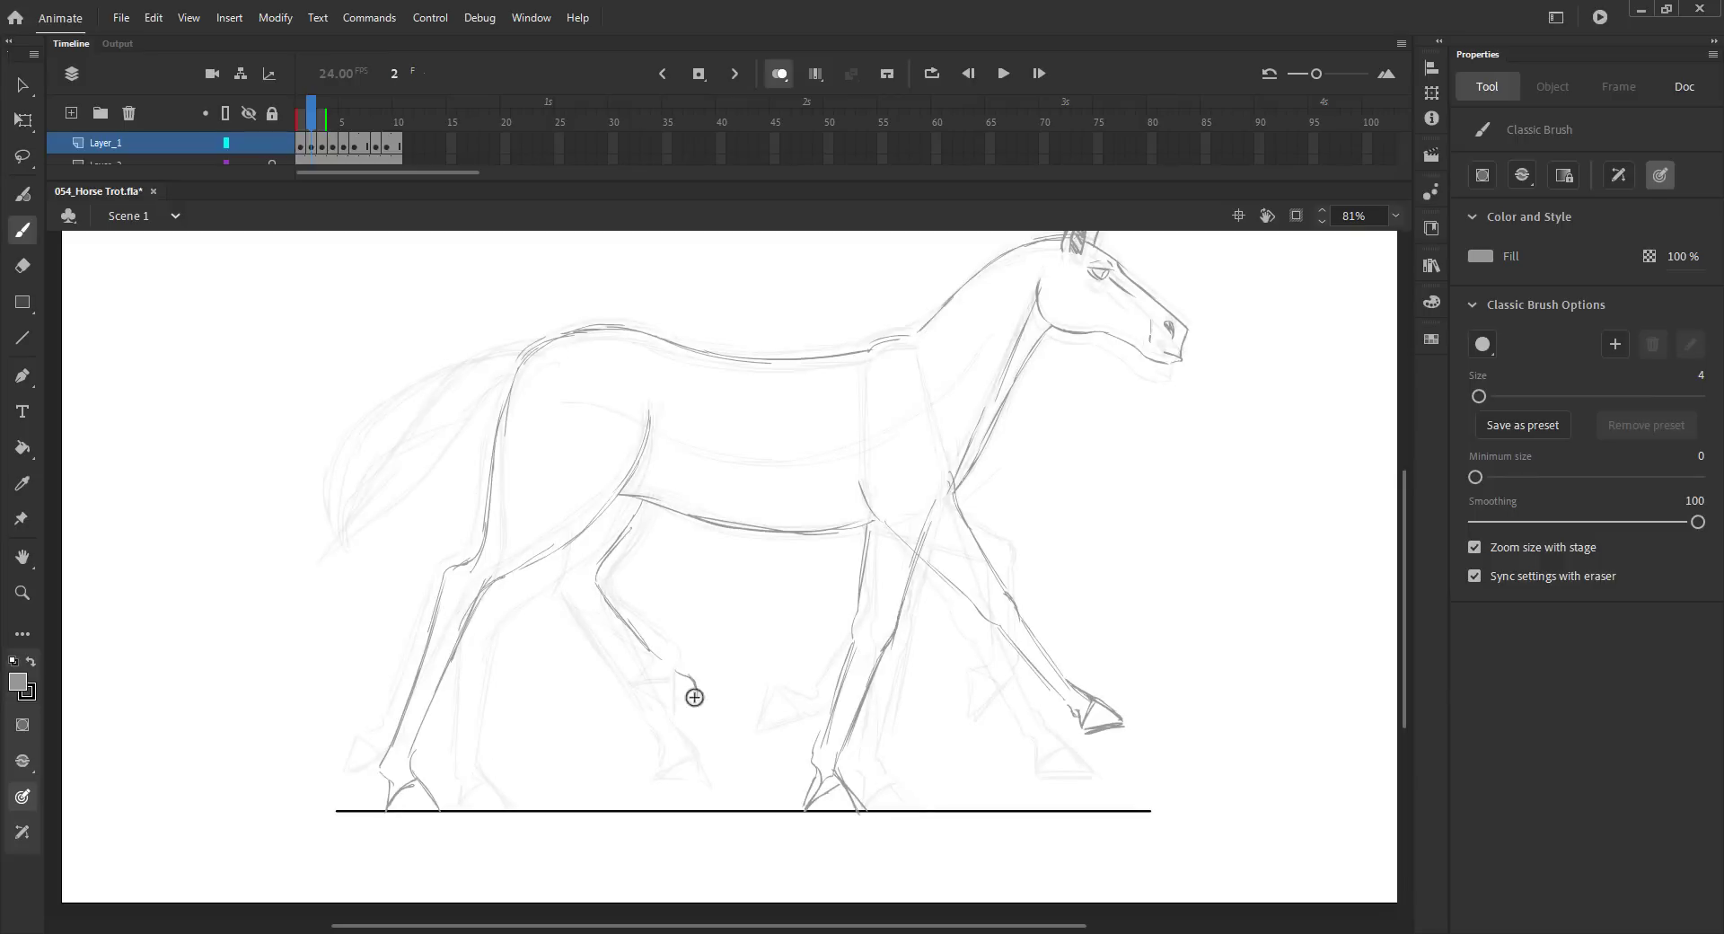
mouse_move(545, 561)
left_mouse_down()
mouse_move(554, 600)
mouse_move(670, 691)
left_mouse_up()
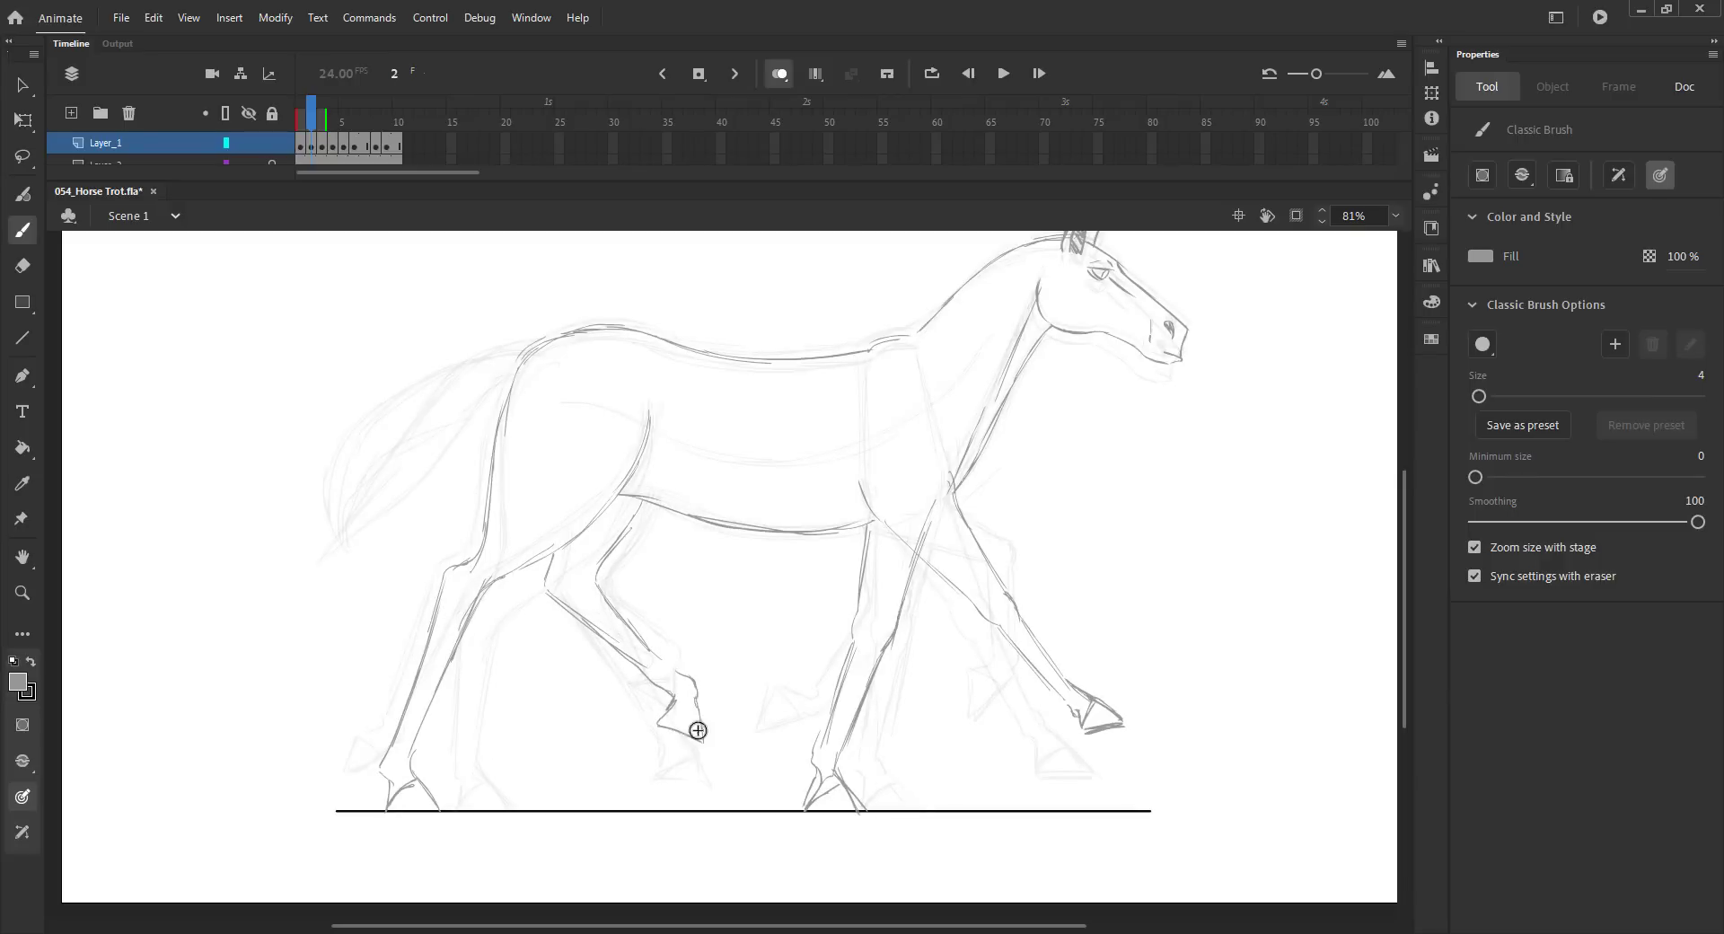
- Brush the drooping tail on frame 2 from the croup to the tip, comparing it with the tails on the neighbouring frames
key("period")
key("comma")
key("comma")
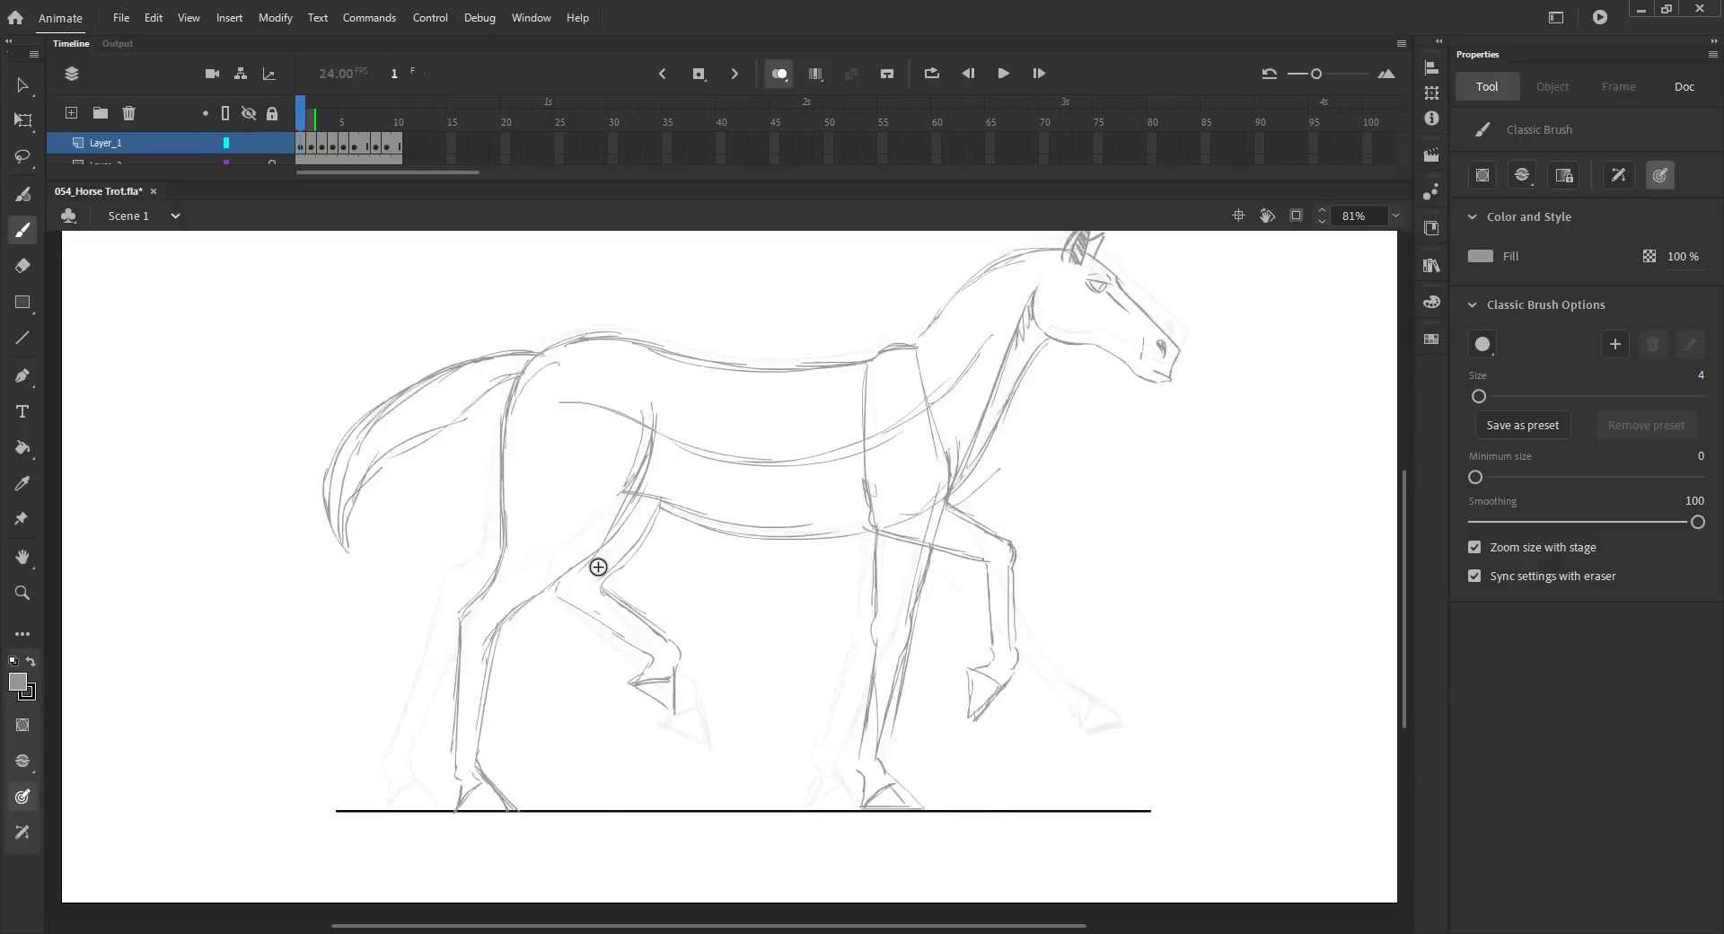
key("period")
key("period")
key("comma")
mouse_move(532, 352)
left_mouse_down()
mouse_move(438, 370)
mouse_move(360, 468)
left_mouse_up()
key("period")
key("comma")
left_click_drag(465, 364, 335, 469)
left_click_drag(427, 391, 324, 541)
mouse_move(512, 381)
left_mouse_down()
mouse_move(443, 414)
mouse_move(337, 555)
left_mouse_up()
- Insert a blank keyframe at frame 6 of Layer_1 and turn off onion skinning
key("period")
key("period")
key("period")
key("period")
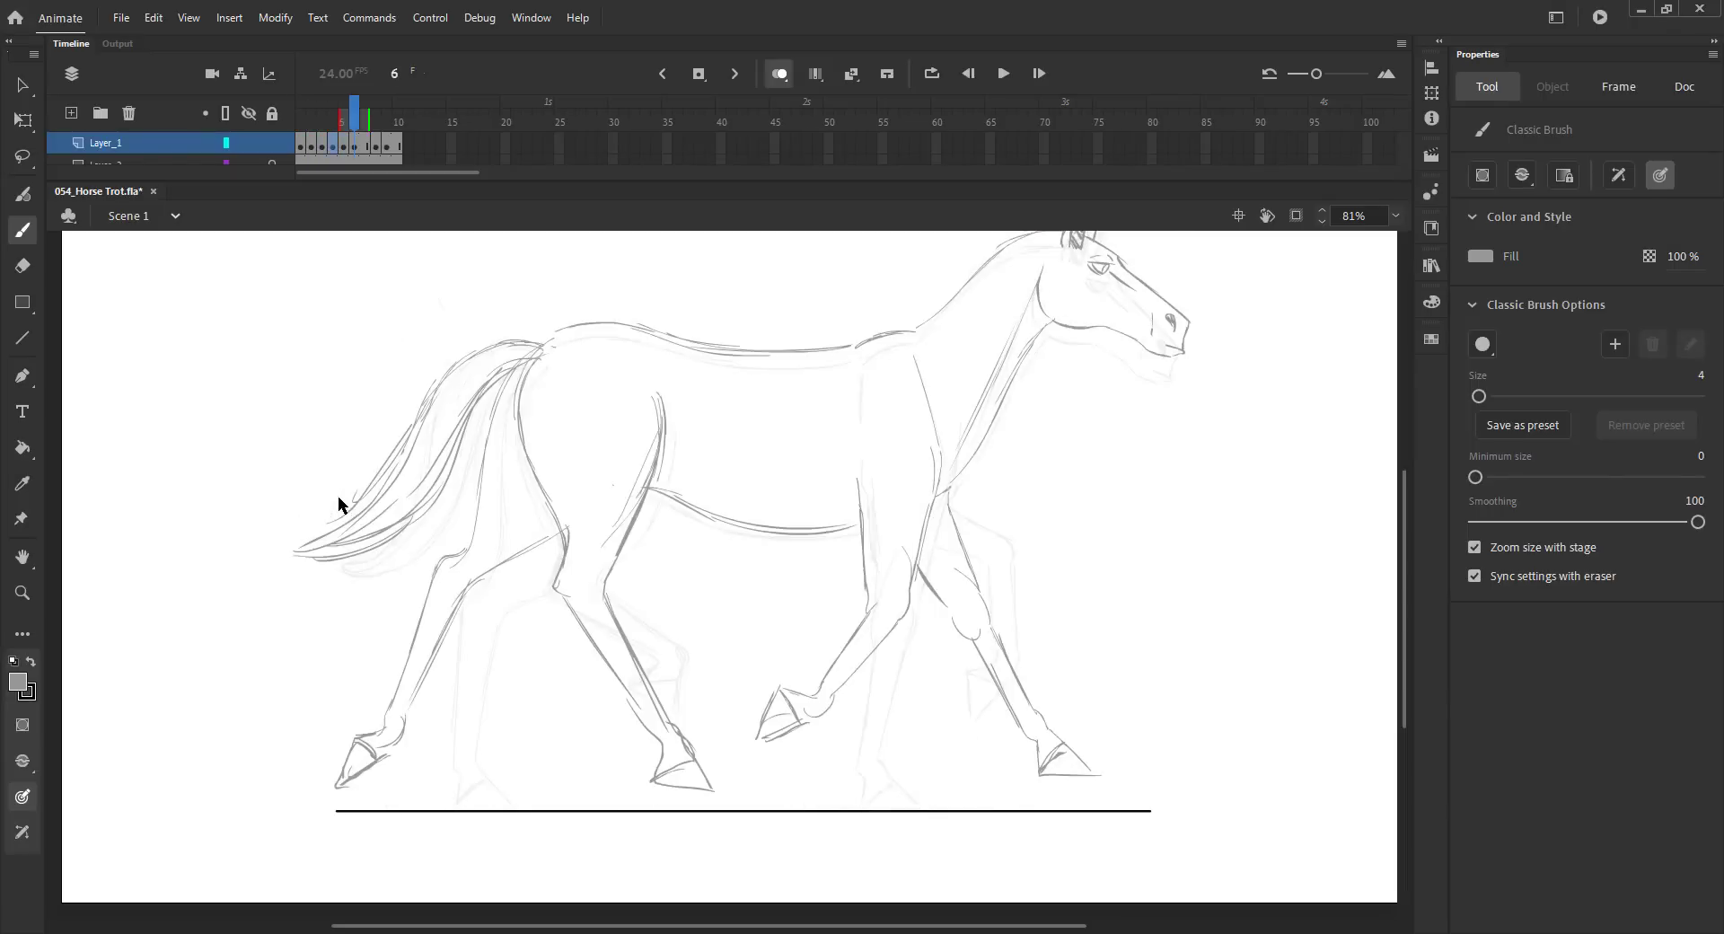
key("period")
key("v")
key("F7")
left_click(779, 74)
- Copy the grouped horse head from frame 2 and paste it in place on frame 6
left_click(310, 124)
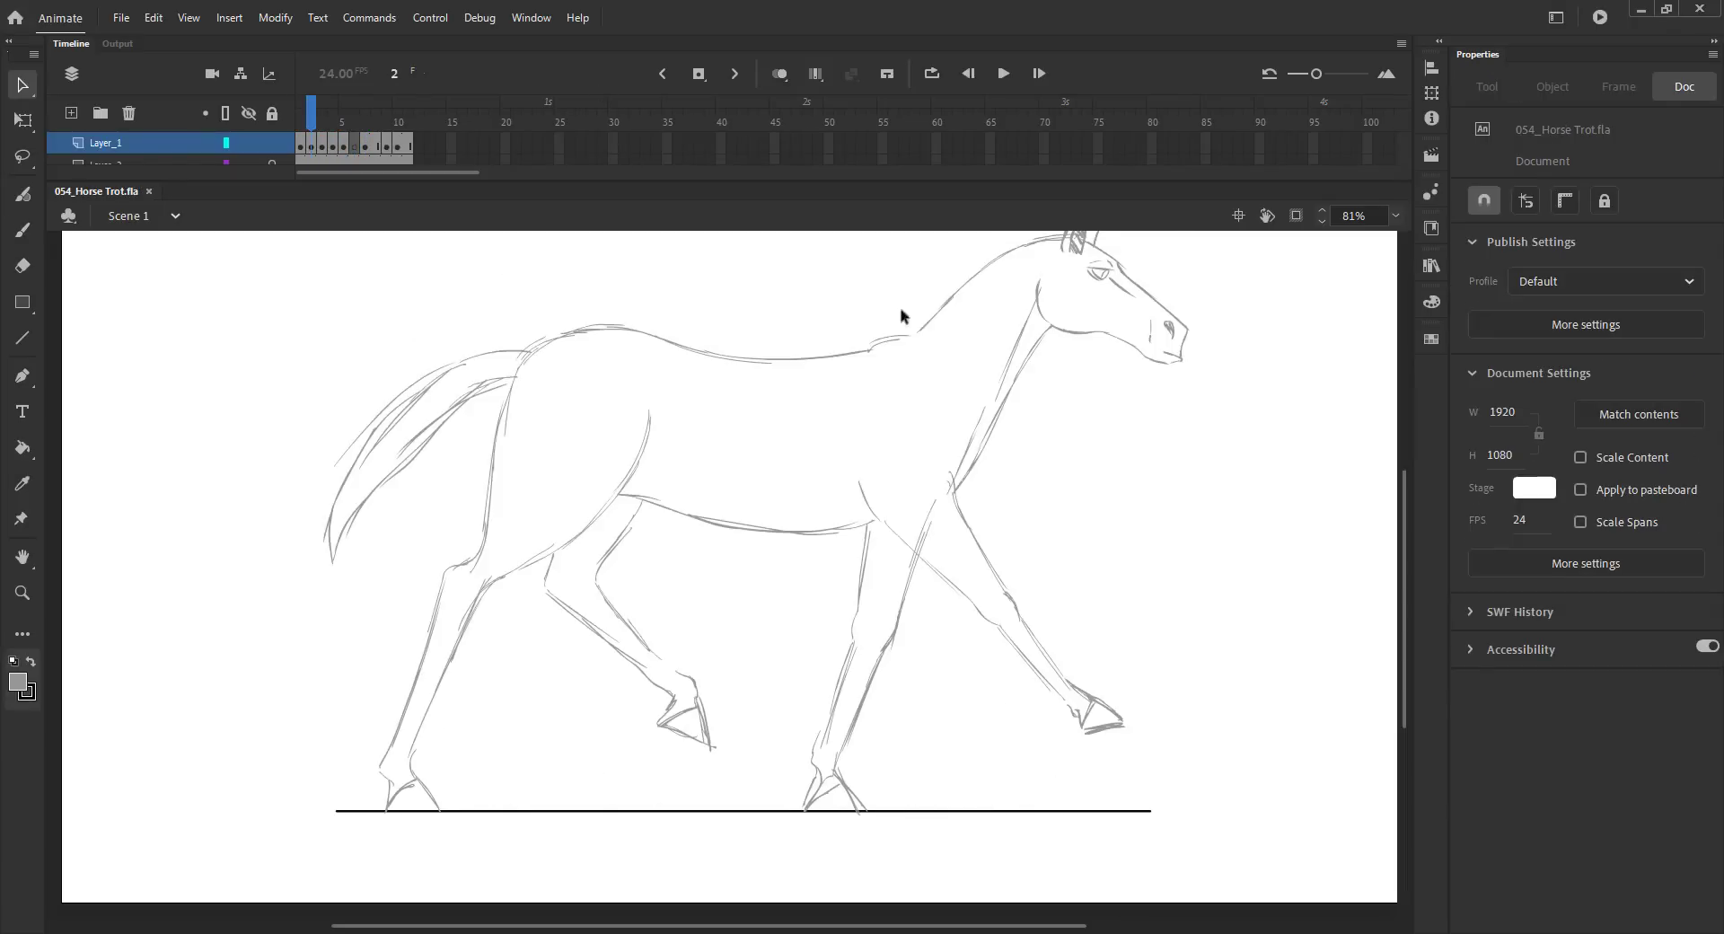
left_click(1049, 324)
key("ctrl+c")
left_click(351, 122)
key("ctrl+shift+v")
- With onion skinning on, brush the neck contours, withers and back line on frame 6, checking against the next frame
left_click(779, 73)
key("b")
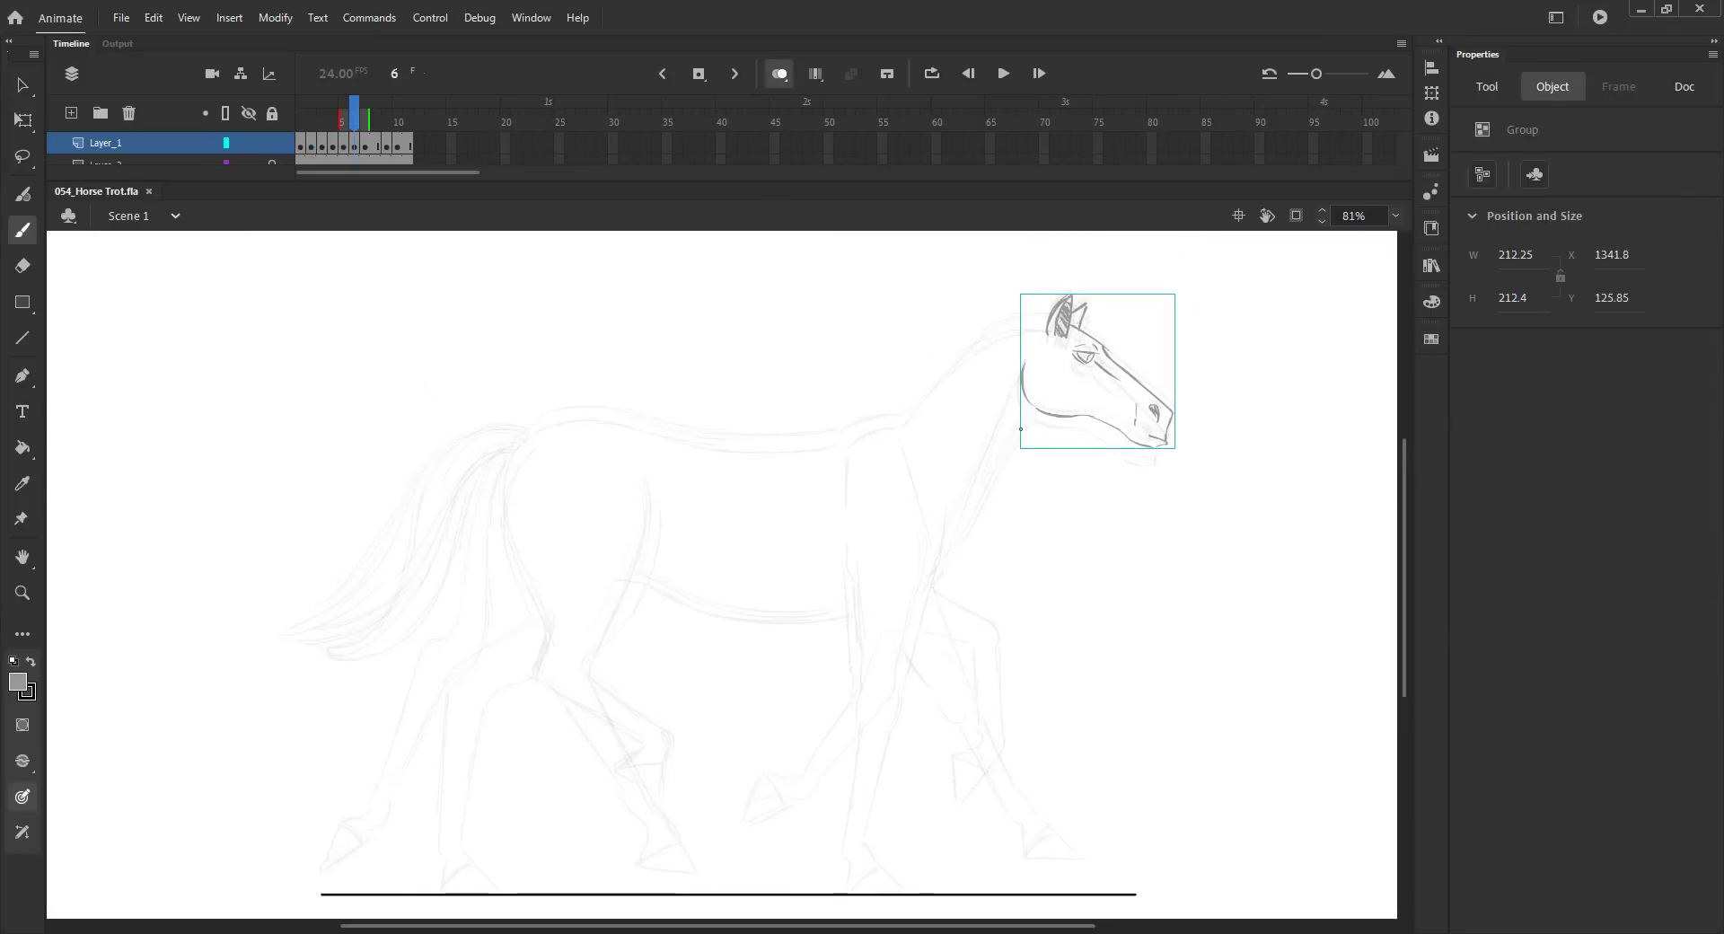
left_click_drag(1031, 414, 935, 577)
mouse_move(841, 440)
left_mouse_down()
mouse_move(904, 422)
mouse_move(961, 358)
mouse_move(941, 383)
mouse_move(951, 532)
left_mouse_up()
left_click_drag(599, 414, 808, 443)
key("period")
key("comma")
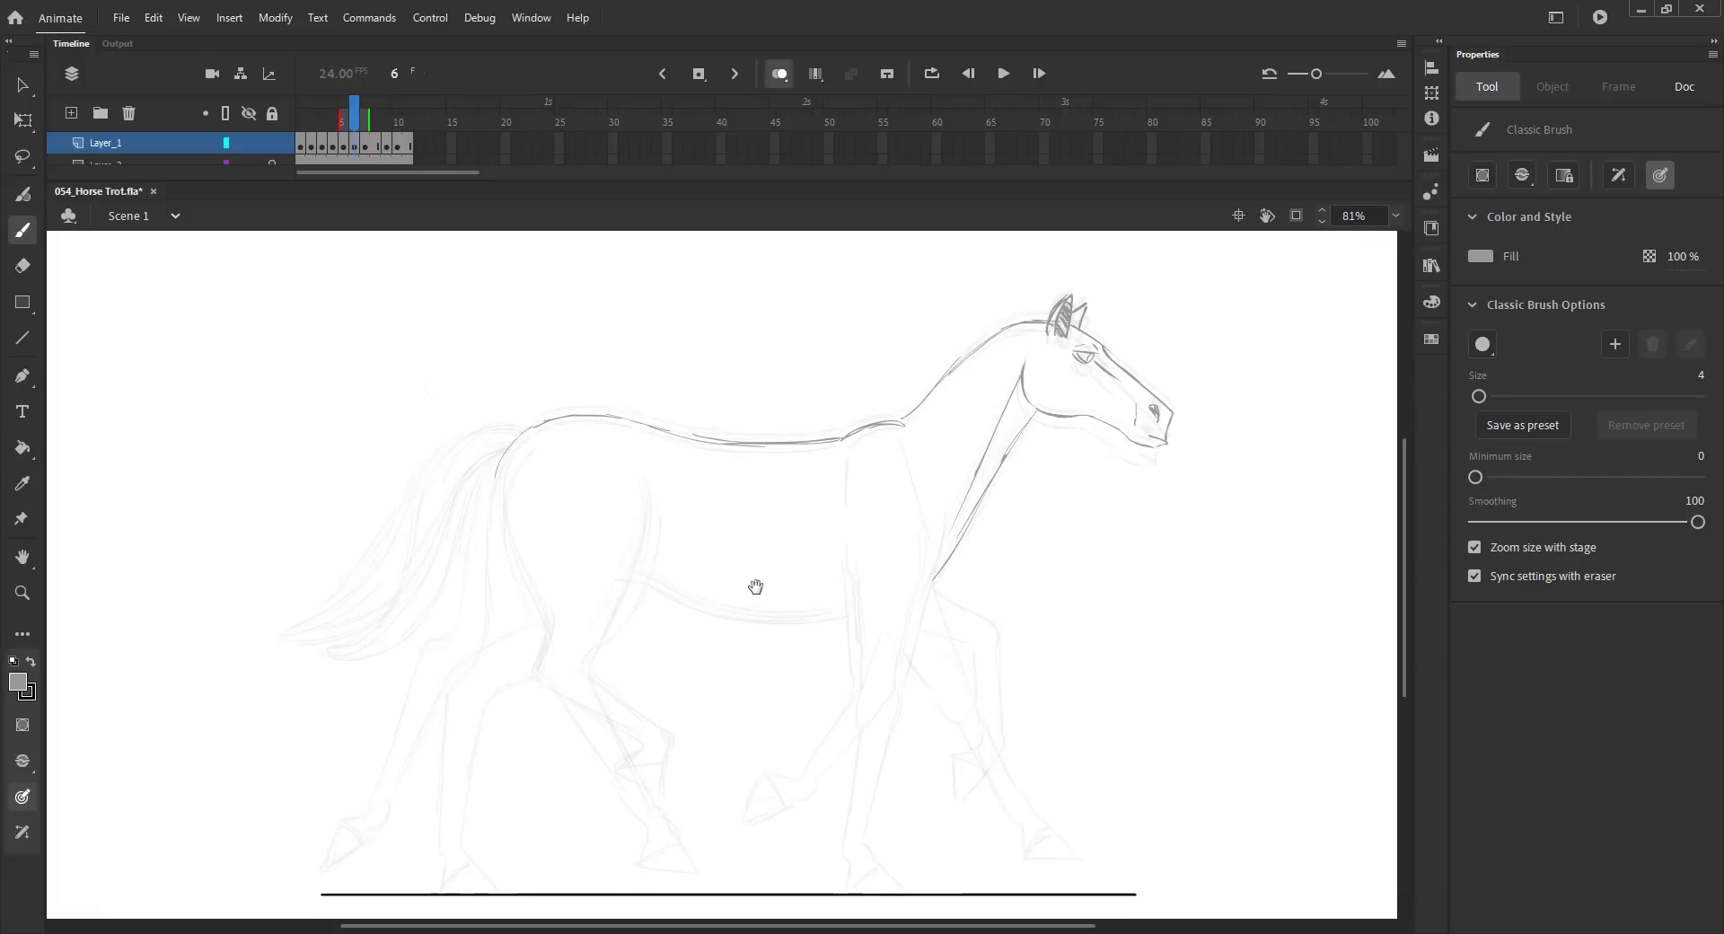
- Brush the grounded foreleg and the forward-reaching foreleg on frame 6 from the chest to the hooves
scroll(757, 697, "down", 2)
left_click_drag(957, 458, 848, 735)
mouse_move(872, 469)
left_mouse_down()
mouse_move(865, 587)
mouse_move(821, 745)
left_mouse_up()
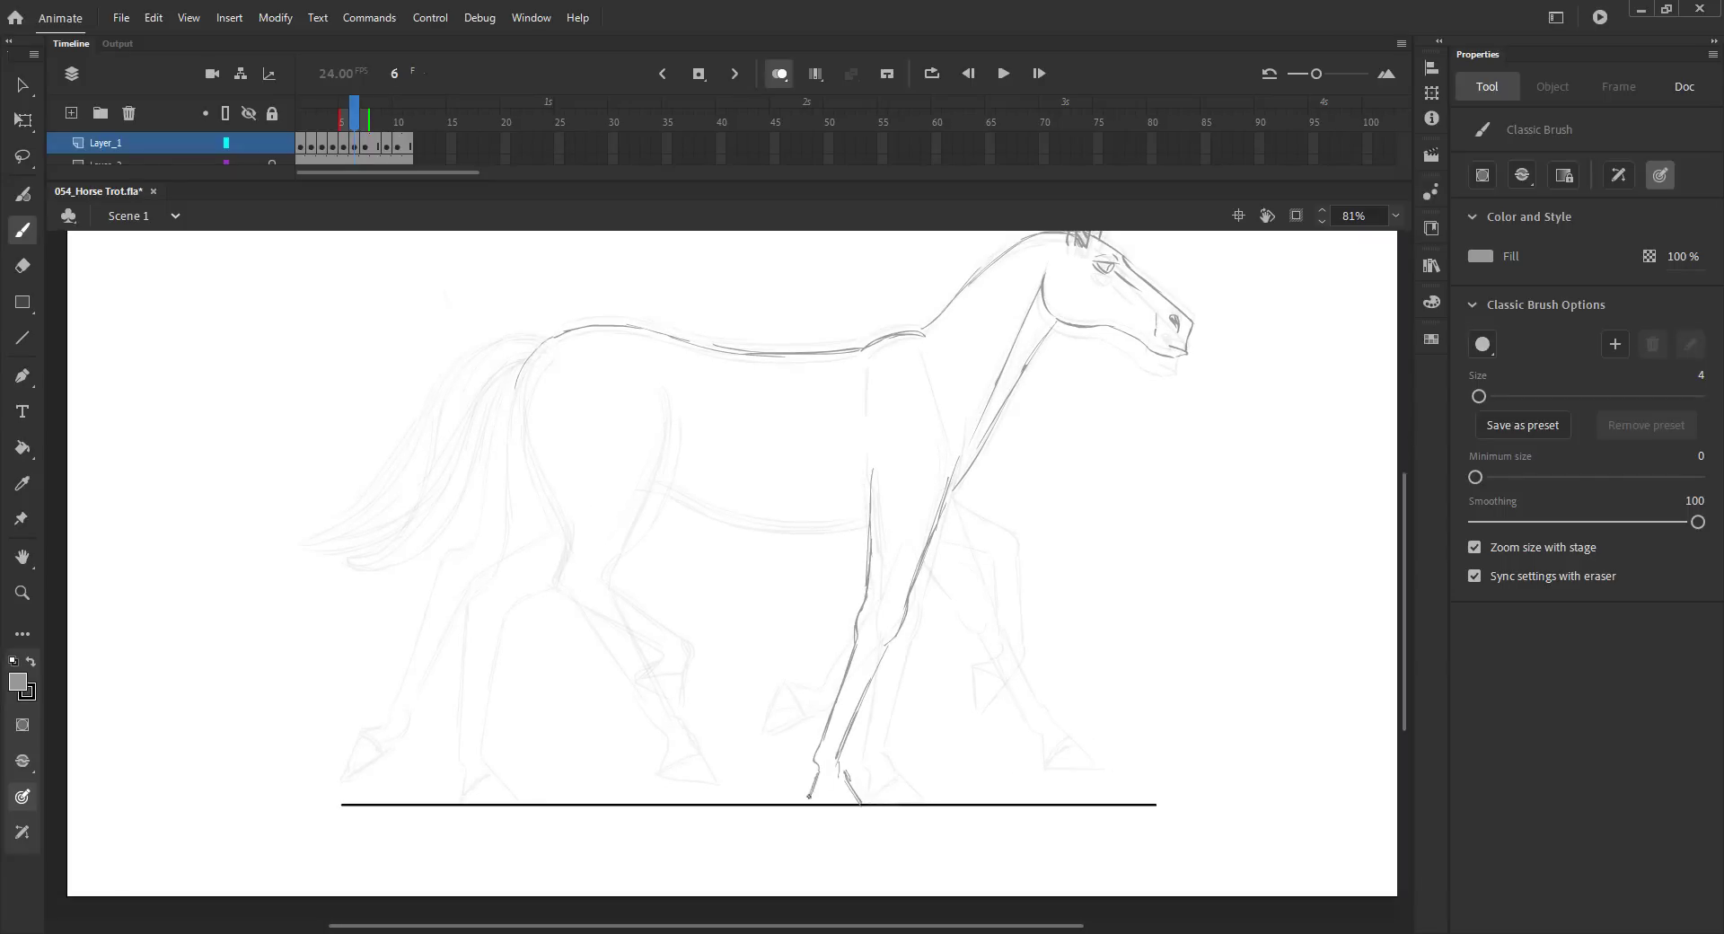
left_click_drag(1025, 586, 1068, 646)
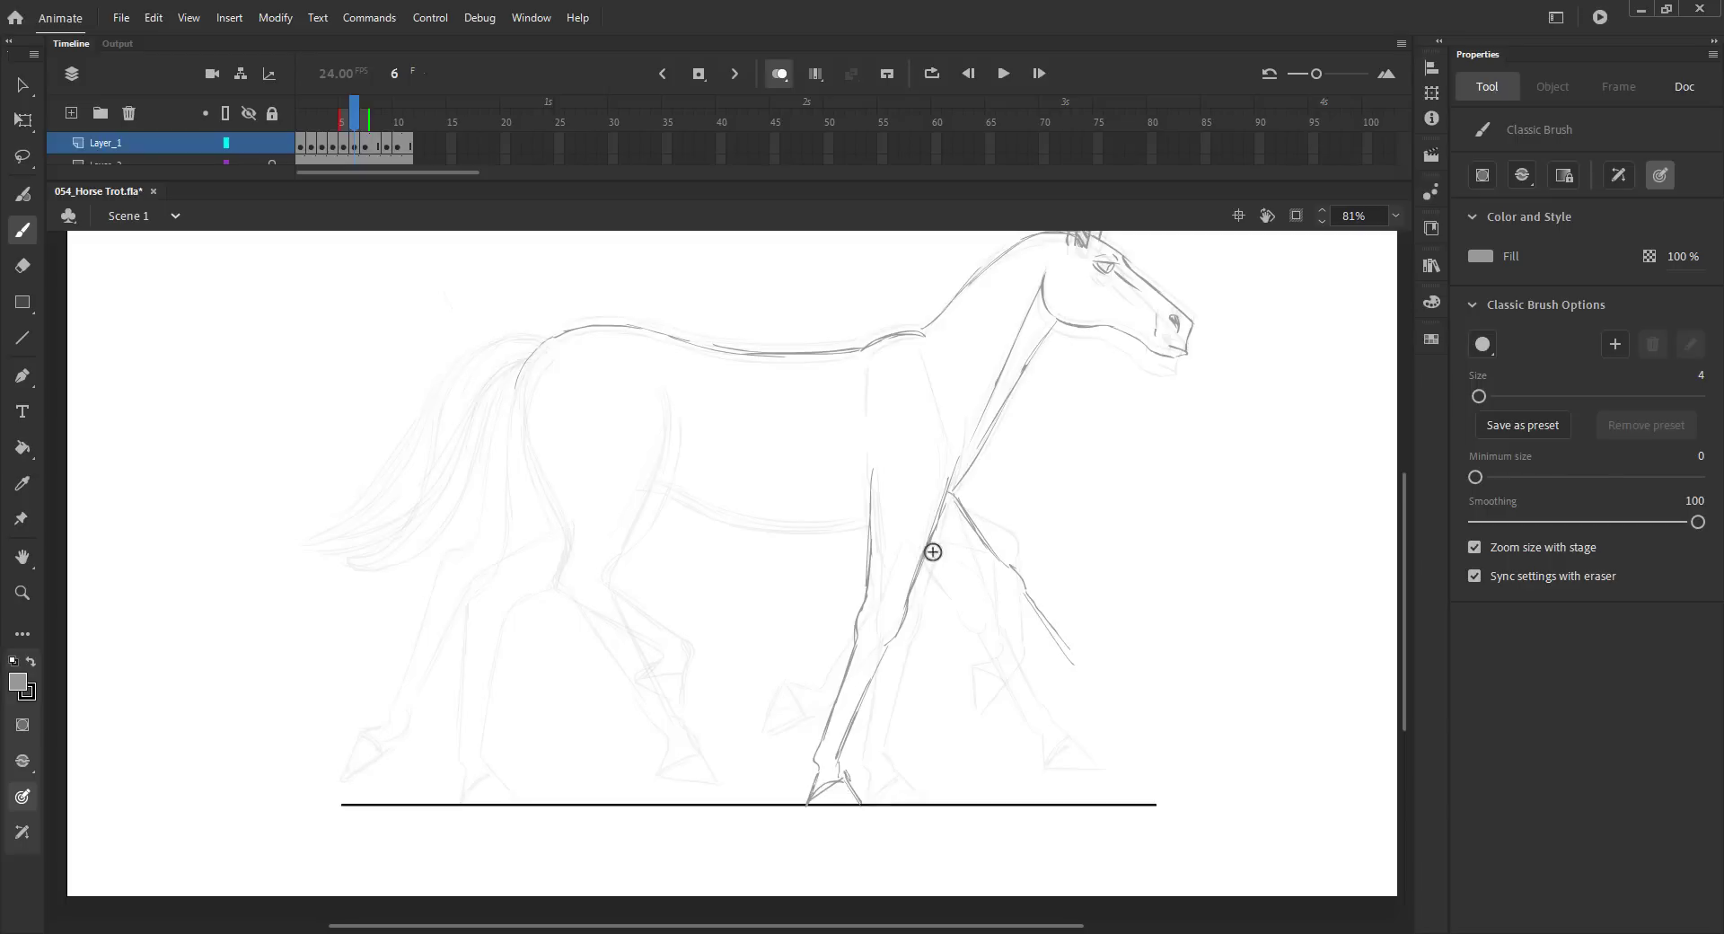
left_click_drag(929, 550, 1104, 712)
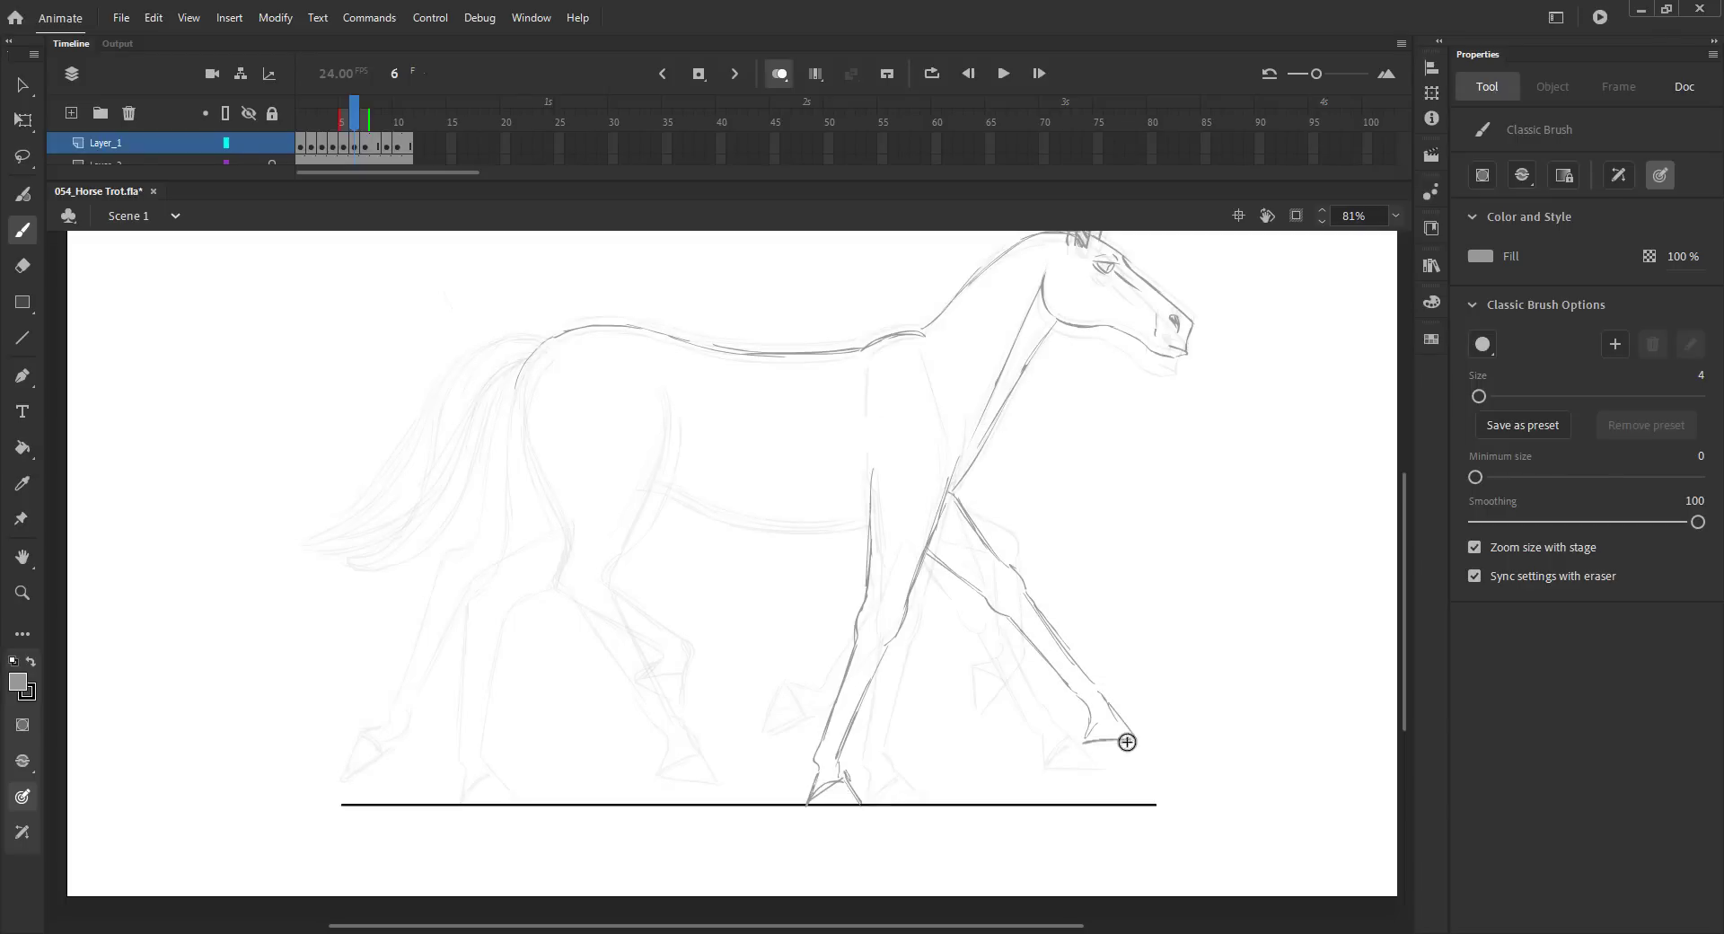
- Step back and forth between frame 6 and its neighbouring frames to examine the foreleg movement
key("comma")
key("period")
key("period")
key("period")
key("comma")
key("comma")
key("period")
key("comma")
key("comma")
key("period")
- Brush the belly line, the buttock and flank, and the raised hind leg down to its hoof on frame 6
mouse_move(662, 489)
left_mouse_down()
mouse_move(823, 532)
mouse_move(867, 525)
left_mouse_up()
left_click_drag(546, 458, 575, 485)
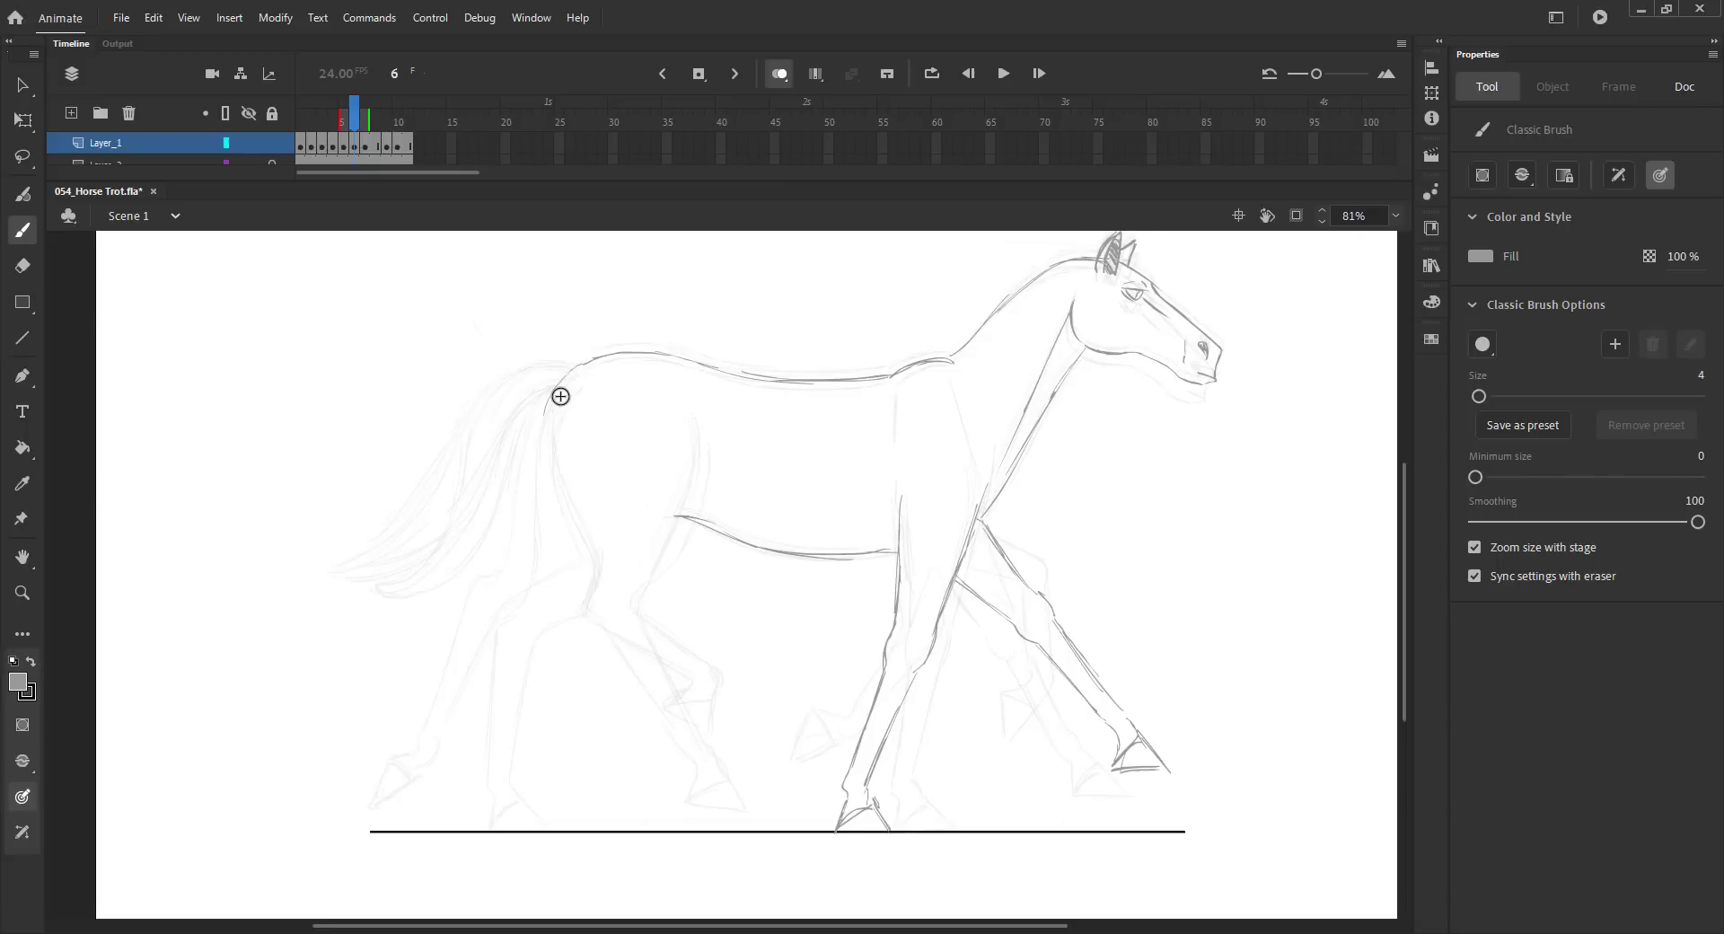
left_click_drag(559, 397, 574, 514)
mouse_move(698, 423)
left_mouse_down()
mouse_move(639, 618)
mouse_move(735, 724)
left_mouse_up()
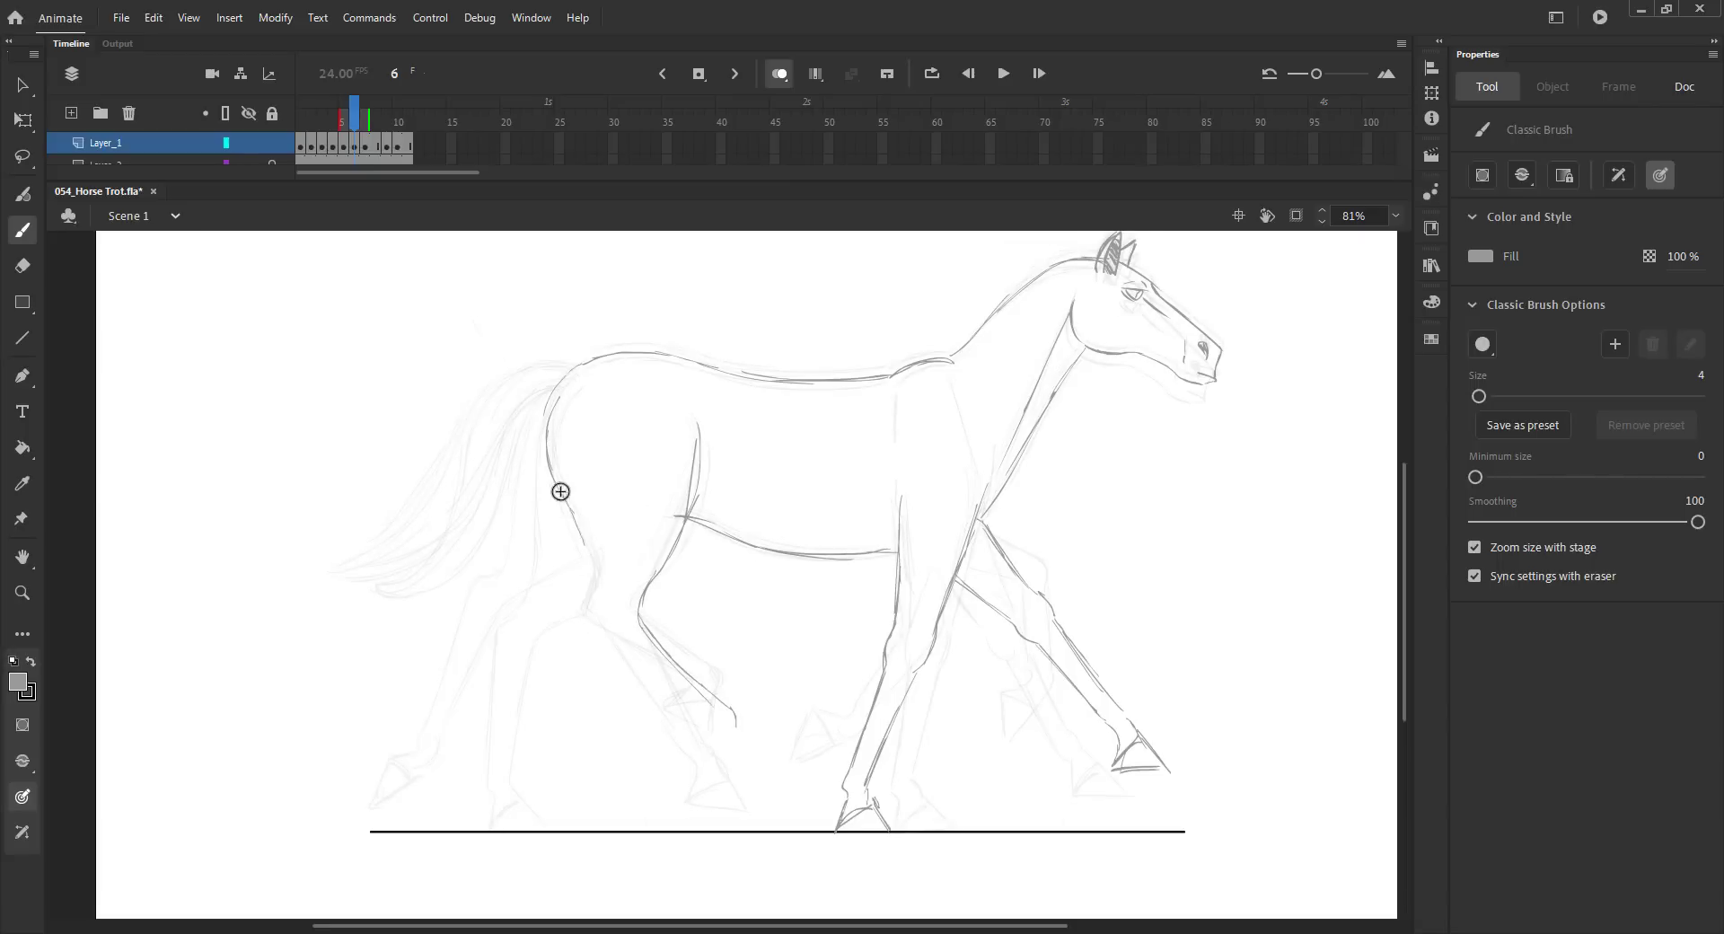
mouse_move(558, 492)
left_mouse_down()
mouse_move(592, 616)
mouse_move(750, 764)
left_mouse_up()
- Brush the trailing hind leg on frame 6 from the buttock over the hock to the grounded hoof, comparing with neighbouring frames
left_click_drag(547, 392, 459, 718)
mouse_move(508, 624)
left_mouse_down()
mouse_move(446, 772)
mouse_move(451, 817)
left_mouse_up()
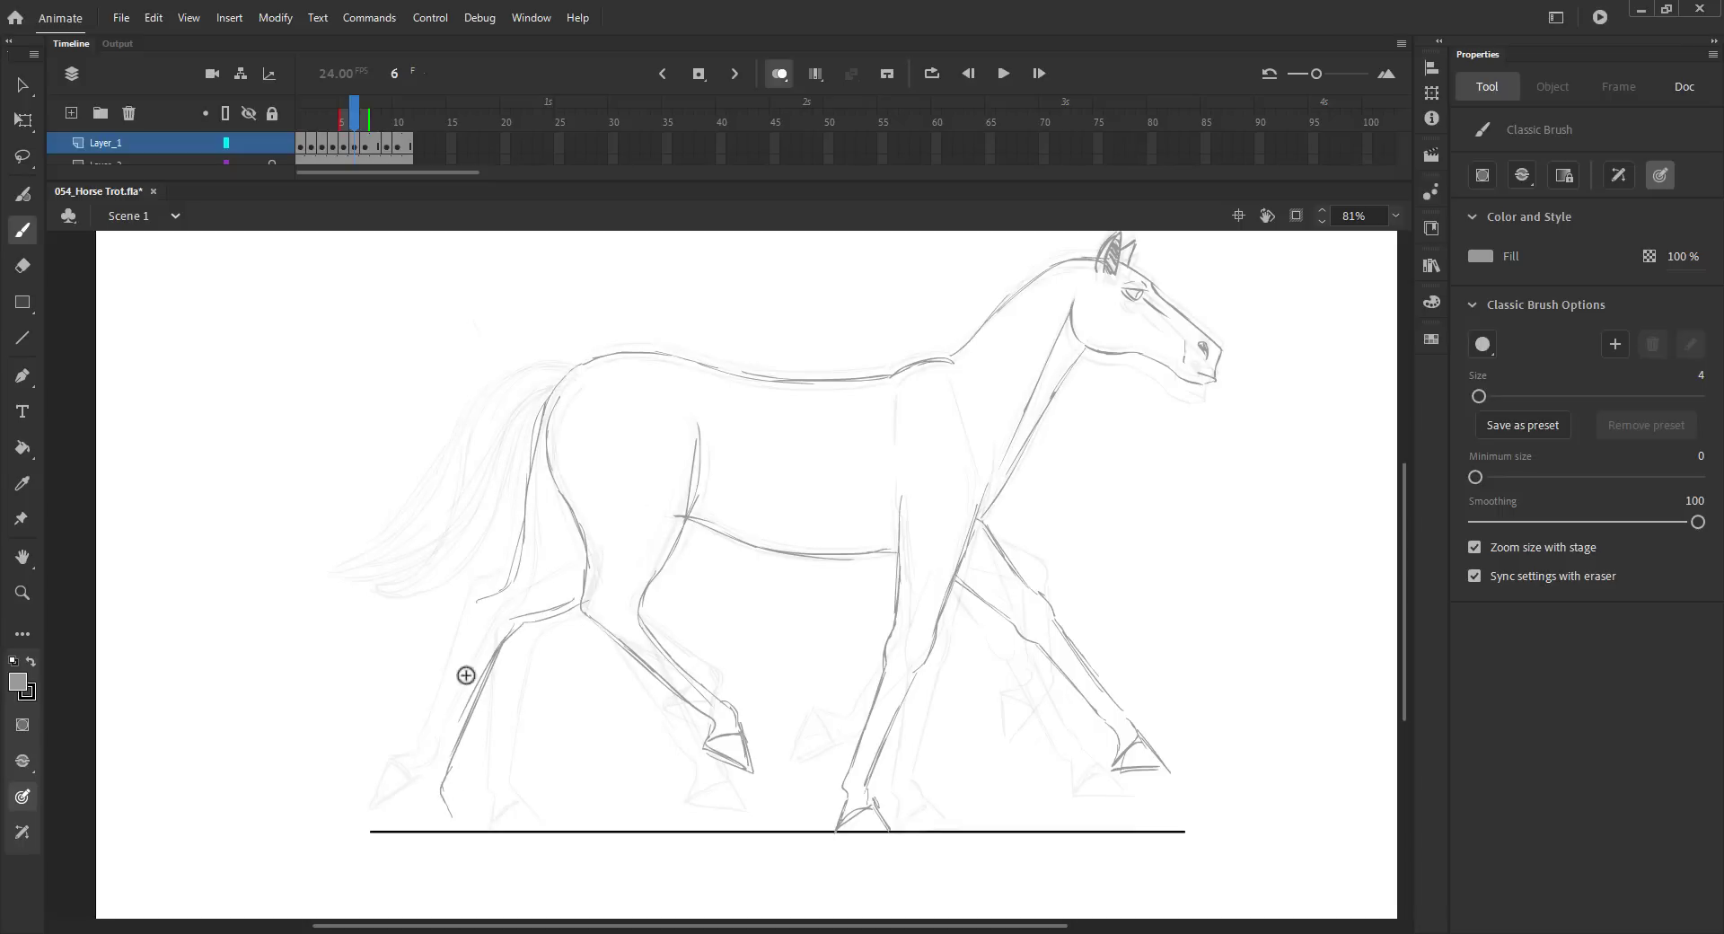
mouse_move(450, 695)
left_mouse_down()
mouse_move(412, 827)
mouse_move(470, 827)
left_mouse_up()
key("comma")
key("period")
key("period")
key("comma")
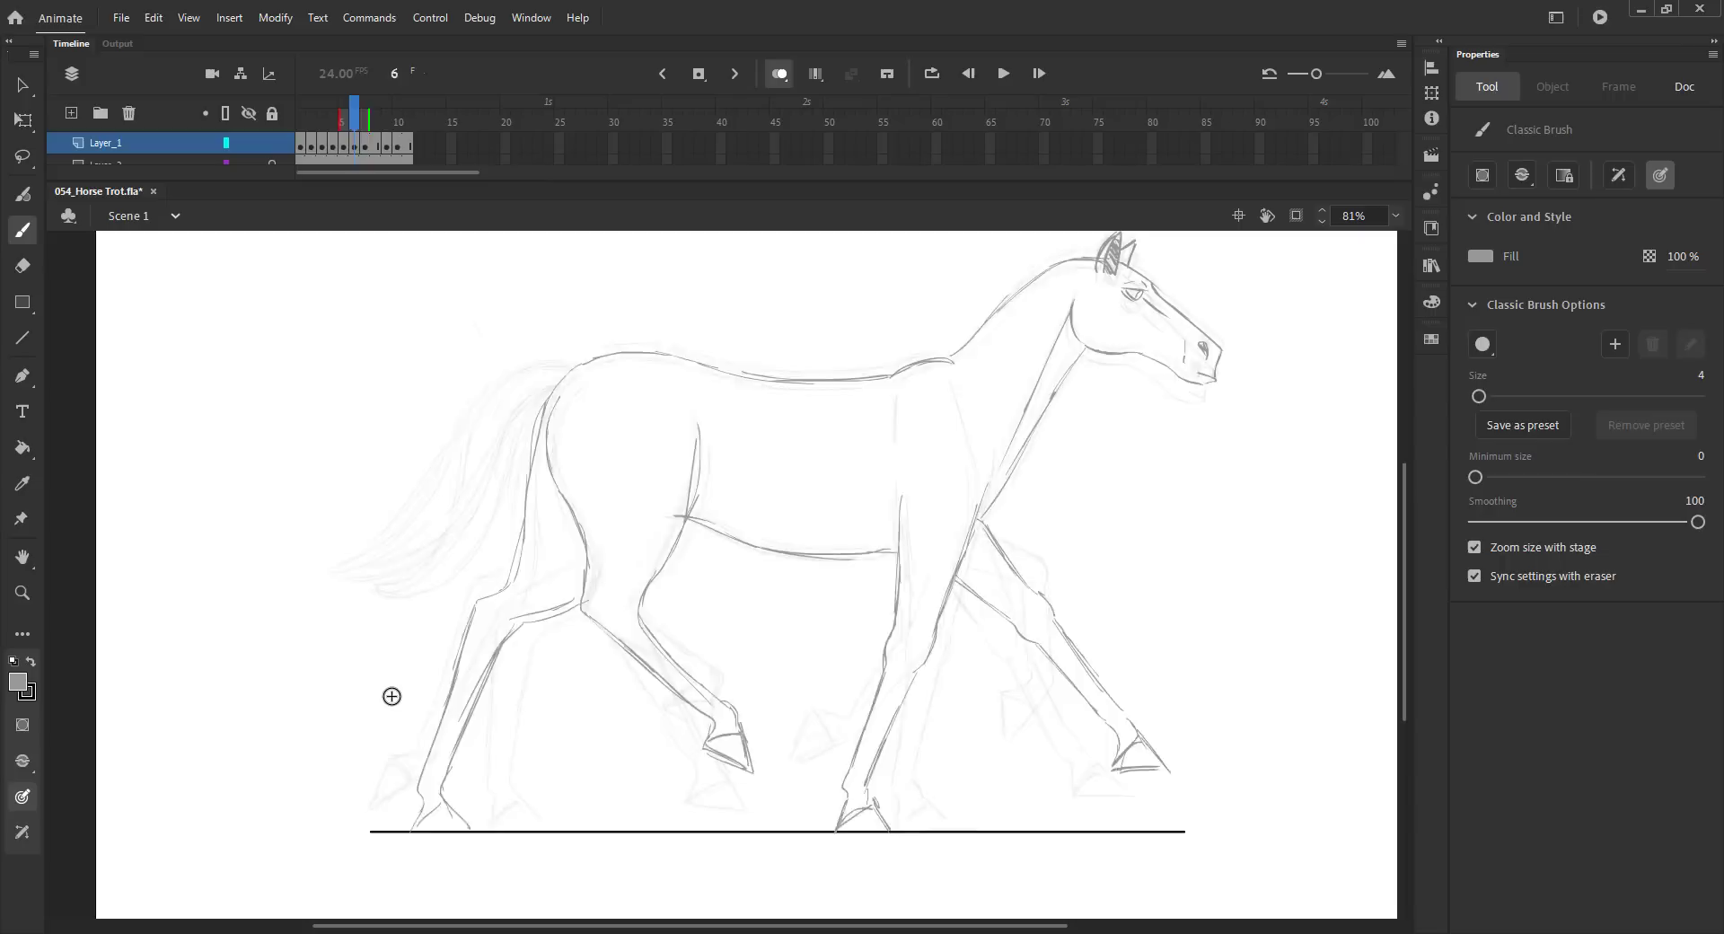
- Brush the swept-back tail on frame 6 from the croup to its tip, comparing with neighbouring frames, and save the file
mouse_move(580, 374)
left_mouse_down()
mouse_move(525, 374)
mouse_move(480, 402)
mouse_move(413, 555)
left_mouse_up()
key("comma")
key("period")
key("period")
key("comma")
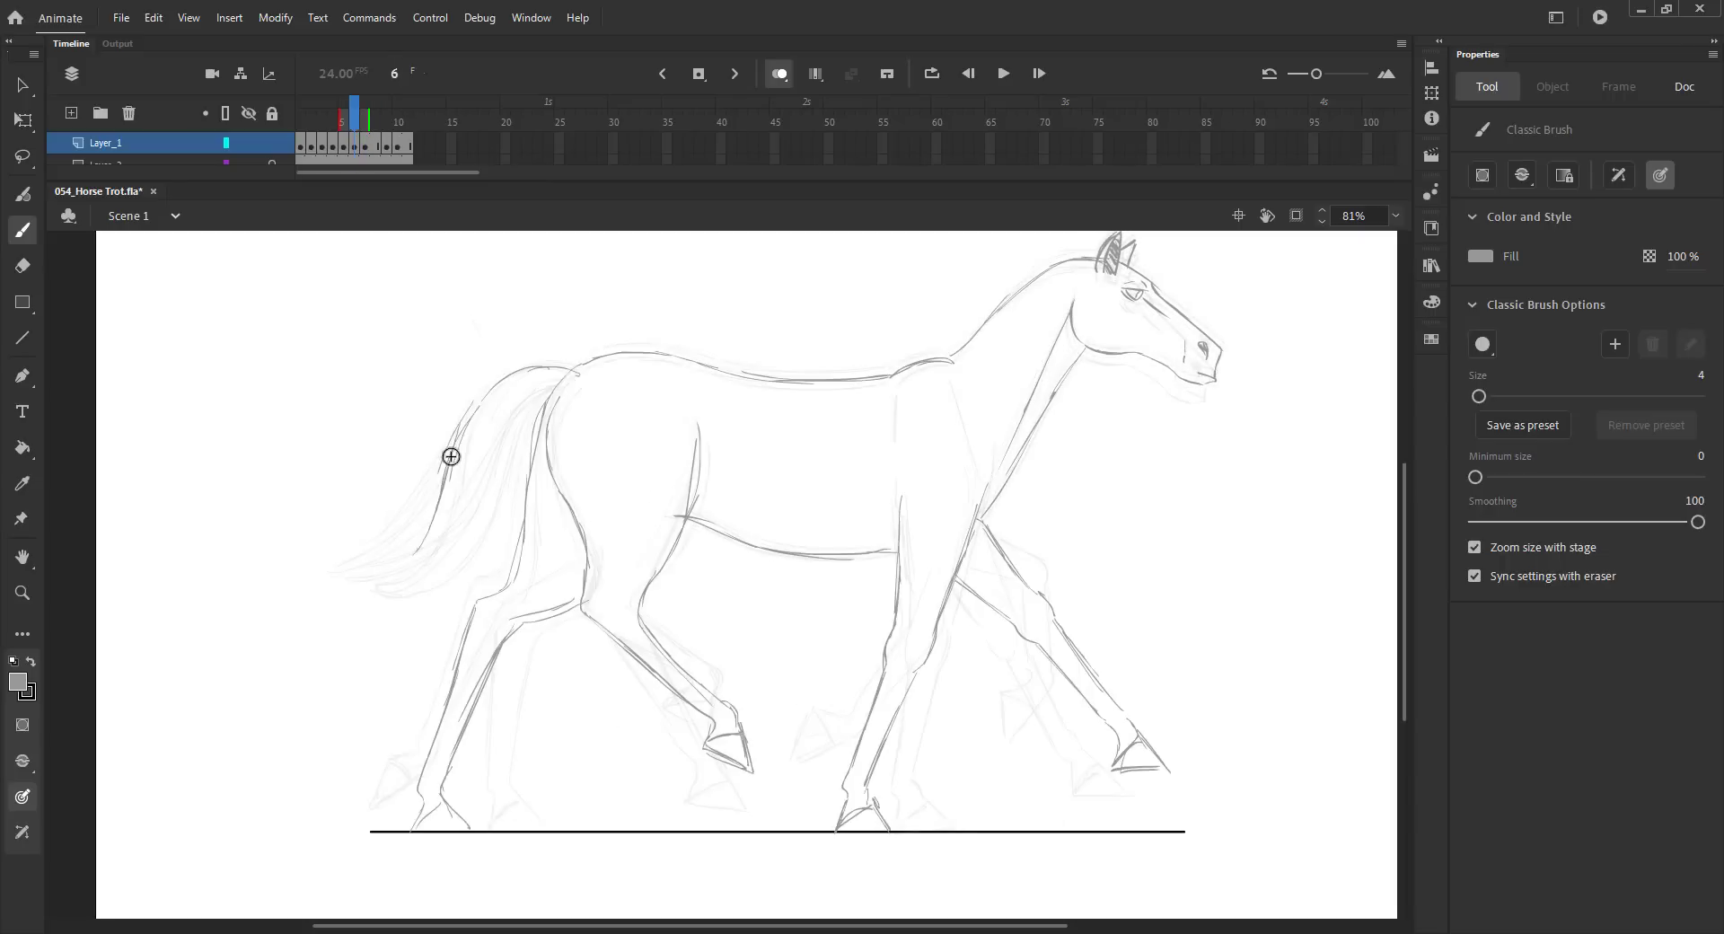
left_click_drag(453, 437, 374, 590)
mouse_move(559, 388)
left_mouse_down()
mouse_move(503, 420)
mouse_move(383, 593)
left_mouse_up()
left_click_drag(437, 467, 367, 588)
left_click_drag(452, 518, 373, 592)
scroll(396, 392, "down", 1)
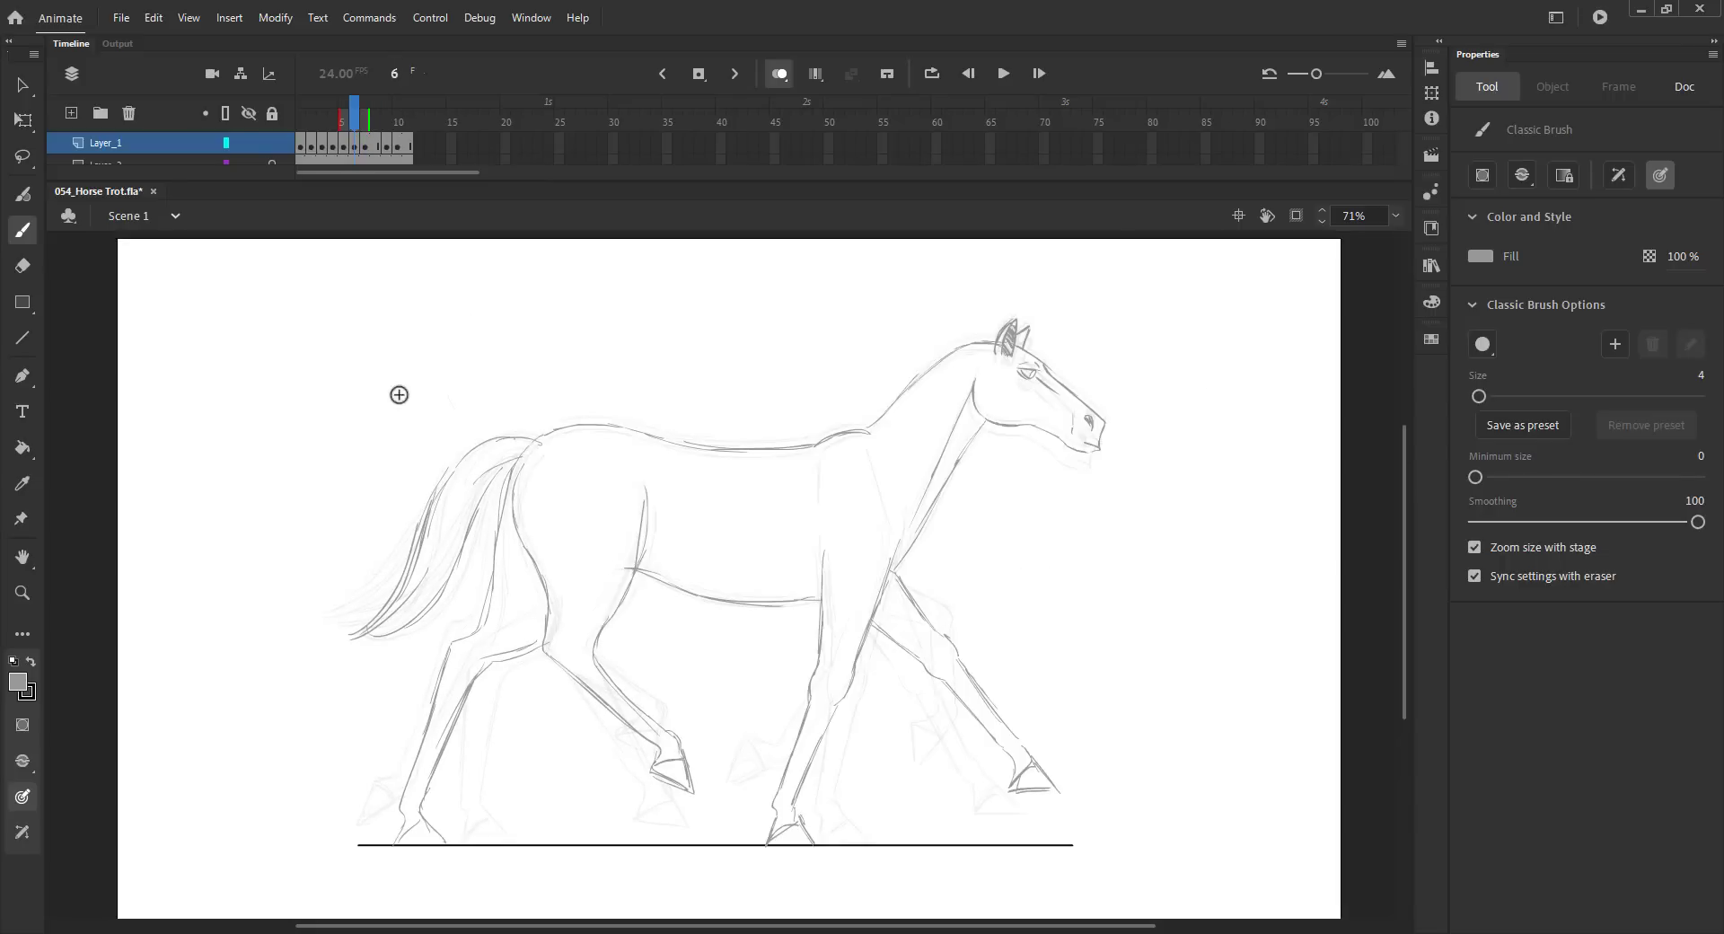
key("v")
key("ctrl+s")
- Turn off onion skinning and extend the Layer_1 poses by one frame each, working forward from frame 1
left_click(779, 73)
left_click_drag(354, 117, 275, 119)
key("F5")
key("period")
key("F5")
key("period")
key("F5")
key("period")
key("F5")
key("period")
key("F5")
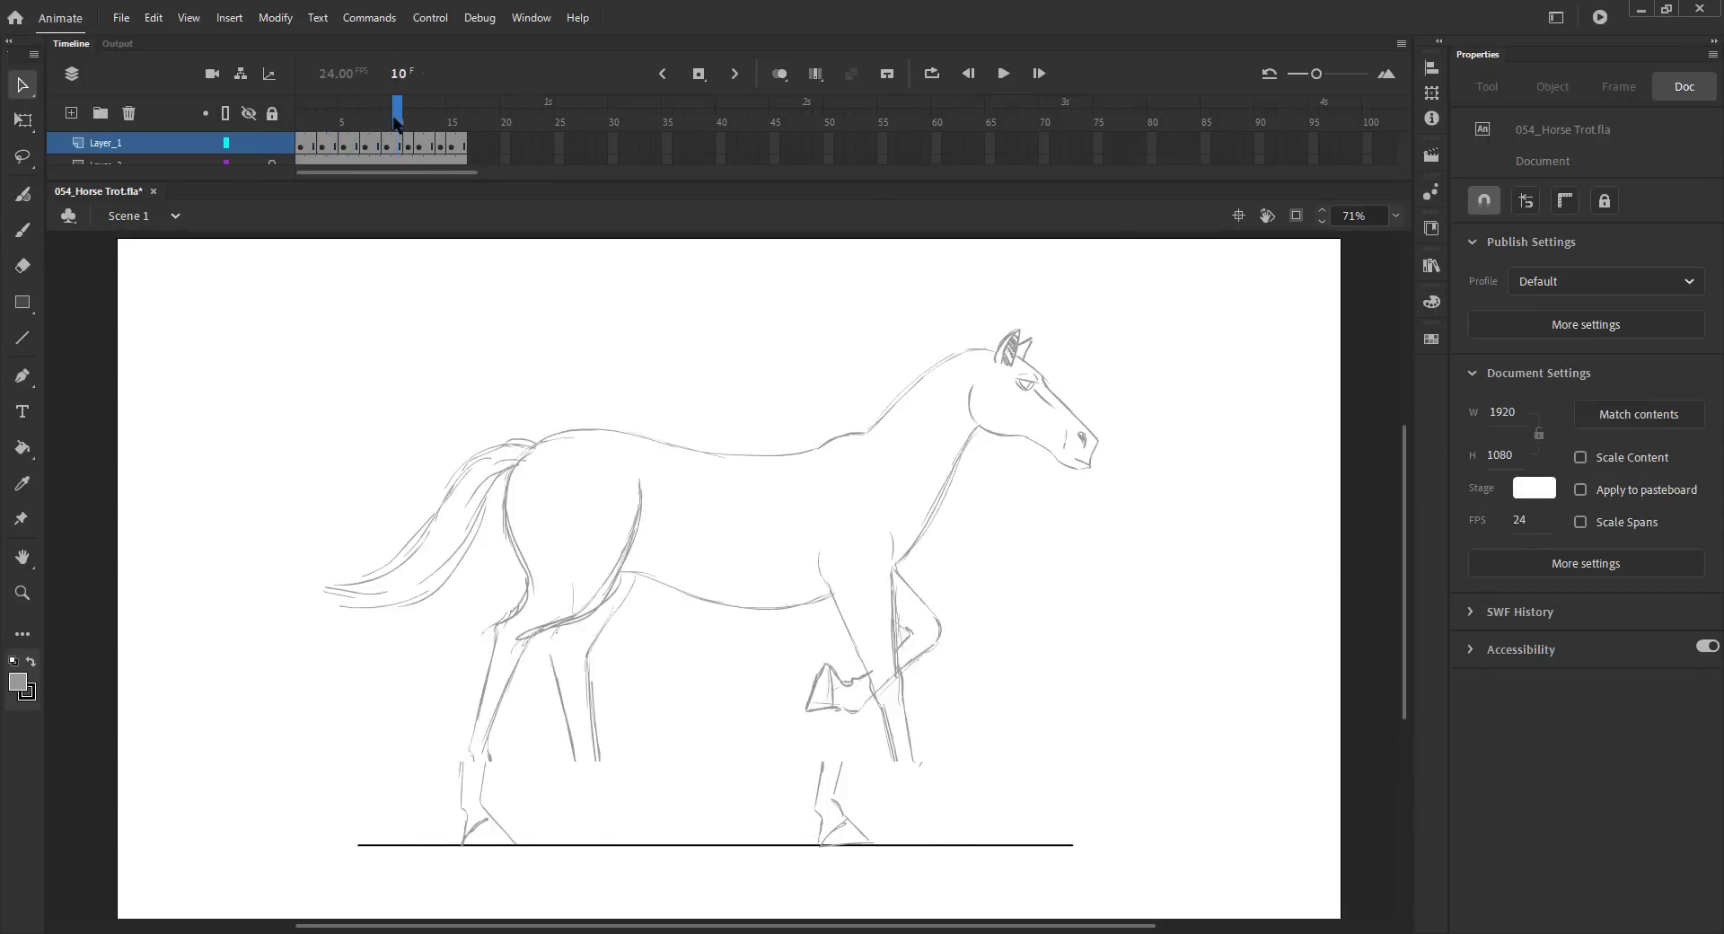
key("period")
key("F5")
key("period")
key("F5")
- Even out the pose timing by removing a frame near frame 13 and adding one near frame 15, then save and play the animation
key("comma")
key("comma")
left_click(431, 119)
key("shift+F5")
left_click(453, 124)
key("F5")
mouse_move(449, 124)
left_mouse_down()
mouse_move(296, 130)
mouse_move(440, 126)
left_mouse_up()
key("ctrl+s")
key("Return")
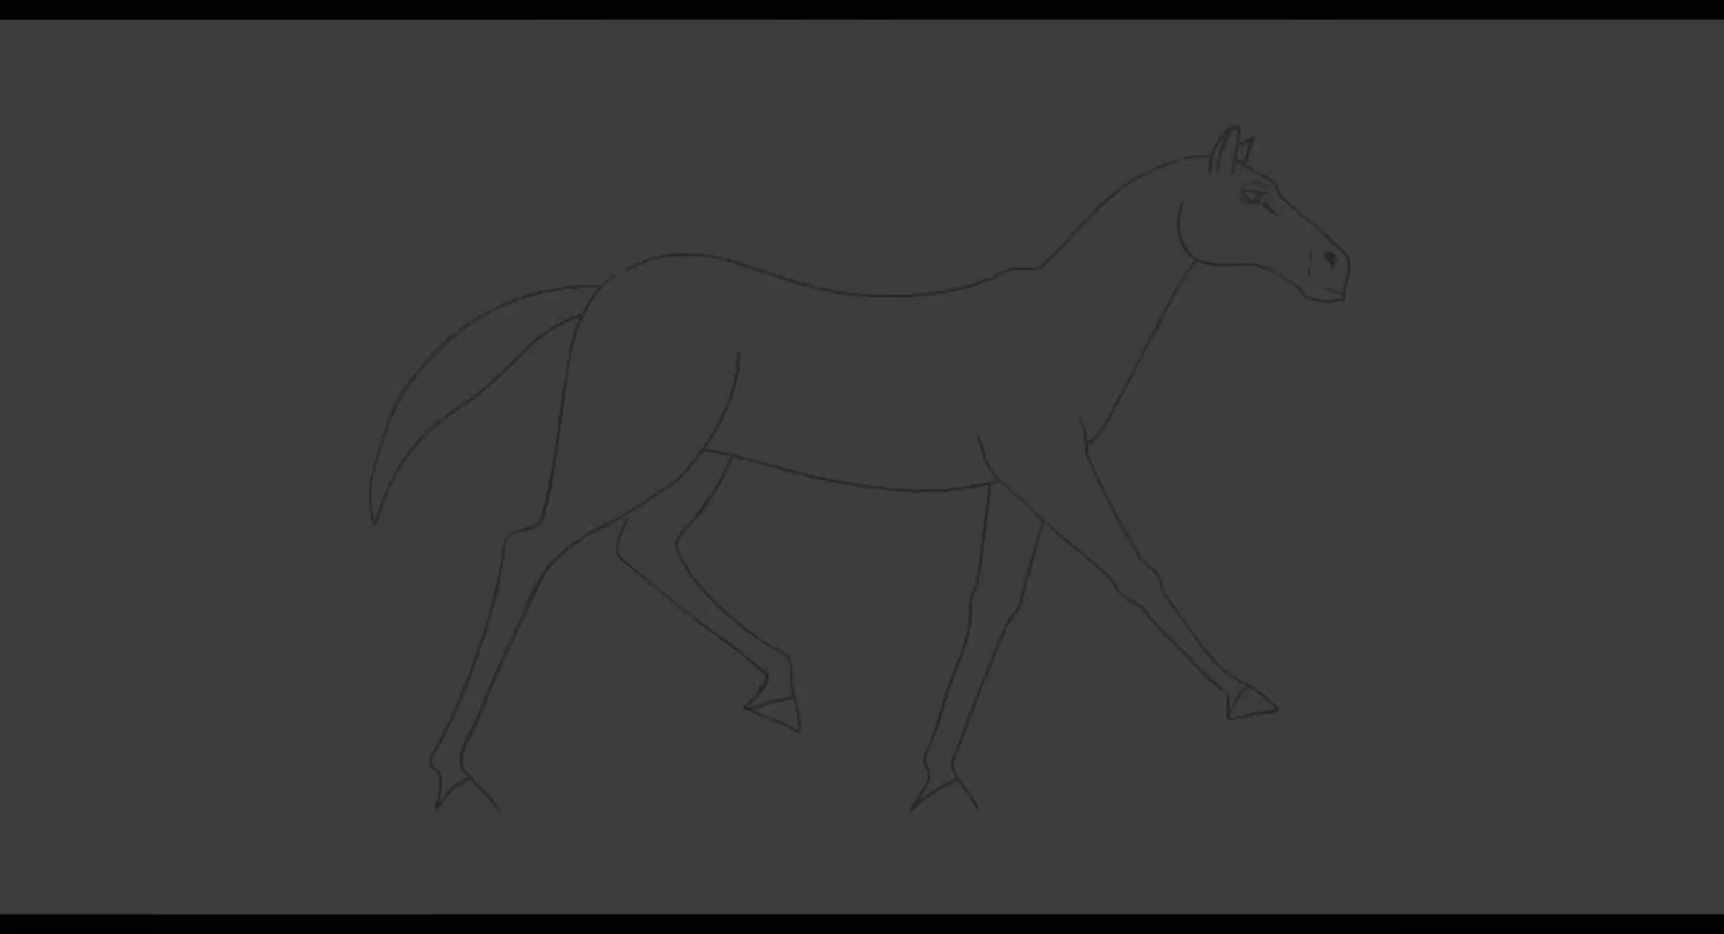